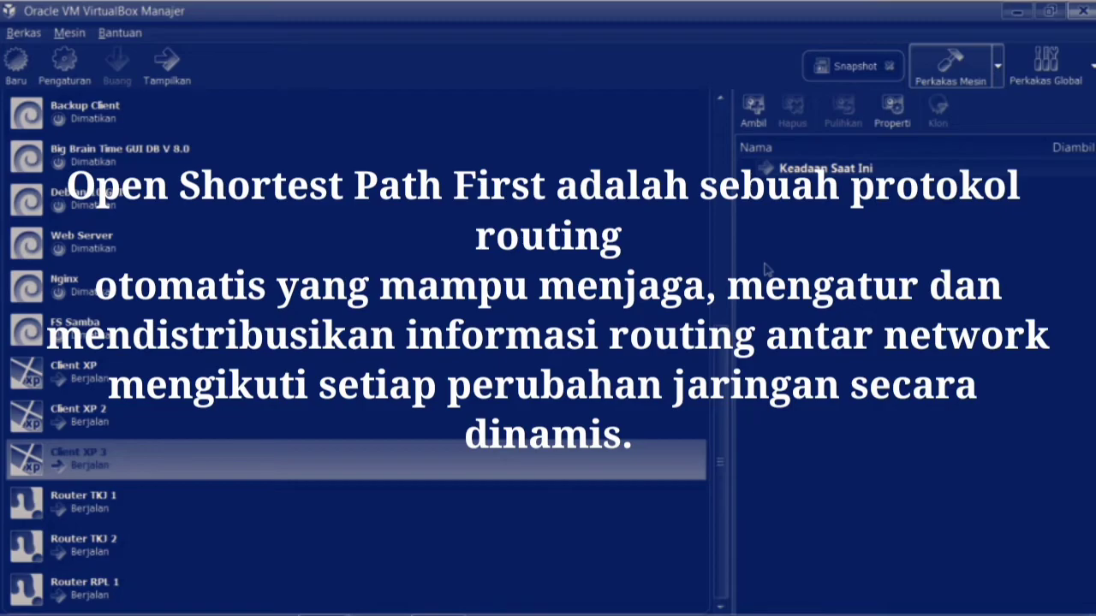
# - Check the network settings of adapters 1 and 2 on the Router TKJ 1 virtual machine
pyautogui.click(346, 498)
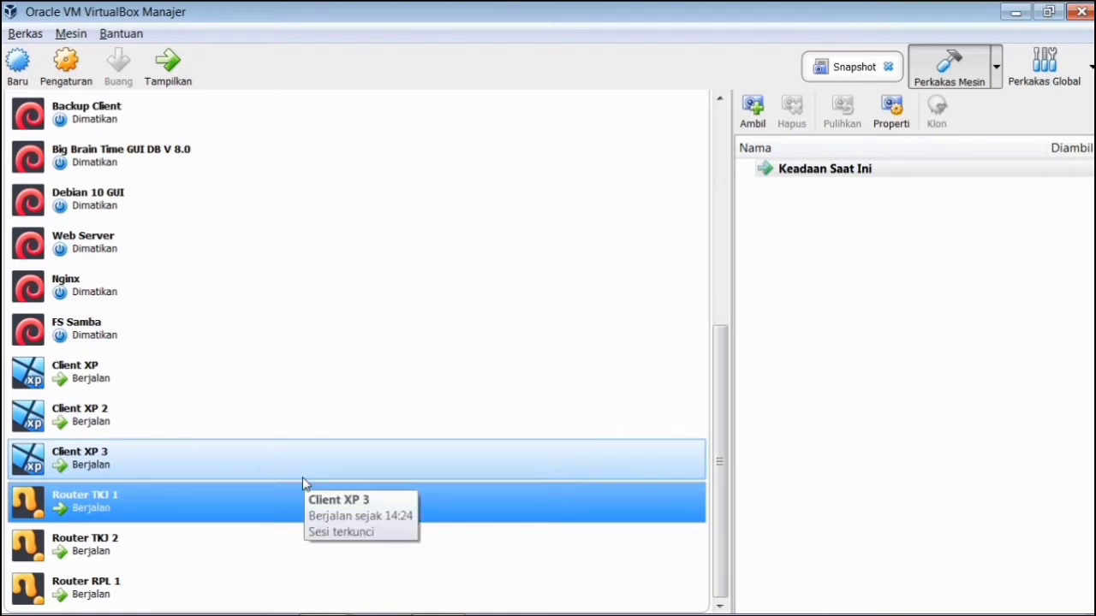
pyautogui.hotkey('ctrl', 's')
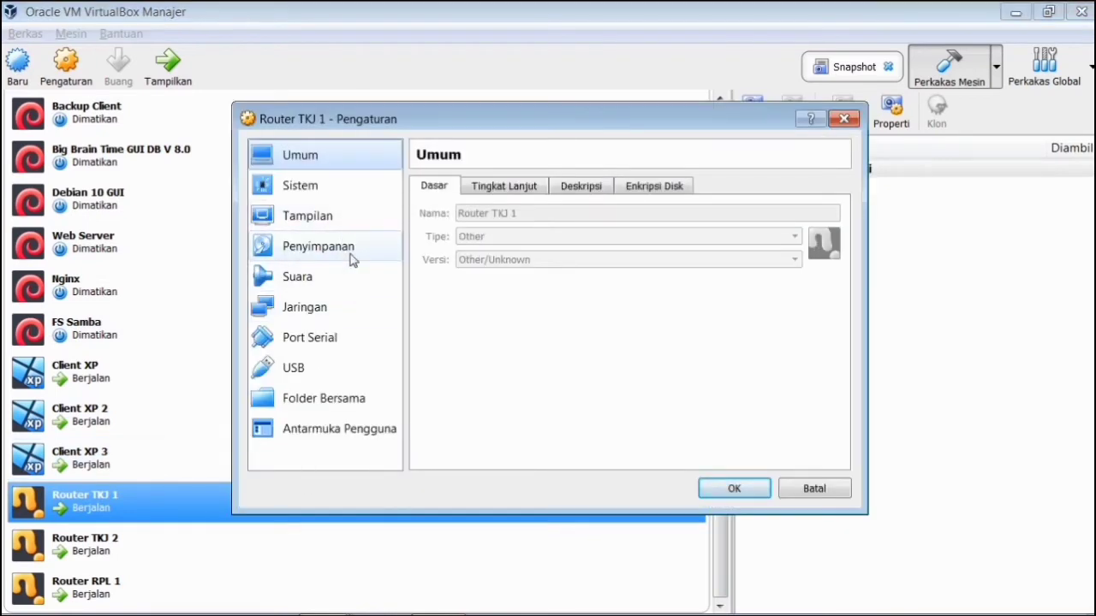
pyautogui.click(347, 312)
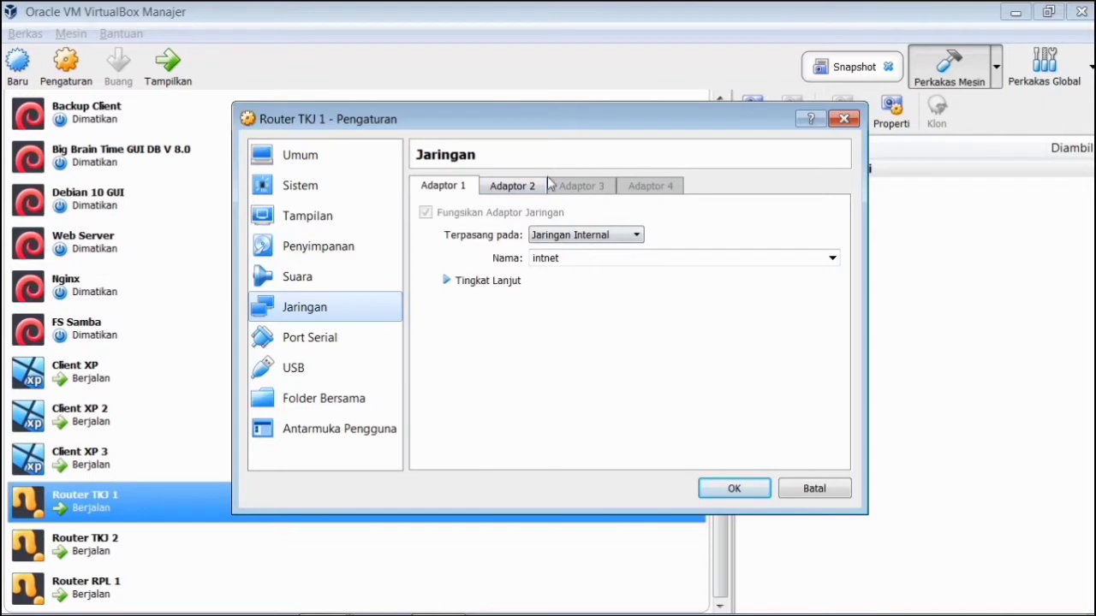
pyautogui.click(514, 184)
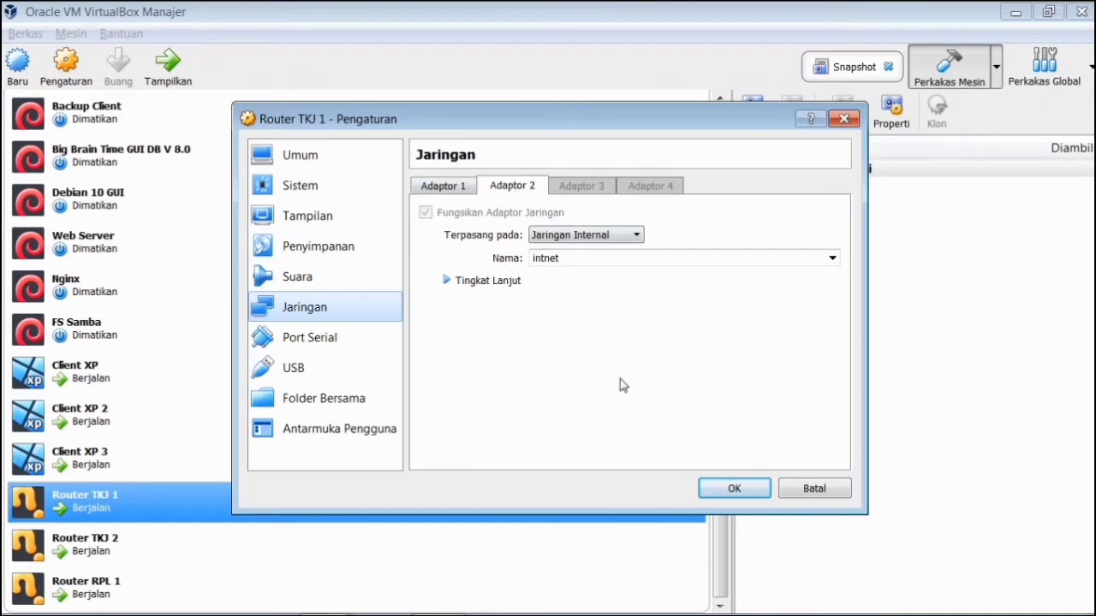
pyautogui.click(744, 495)
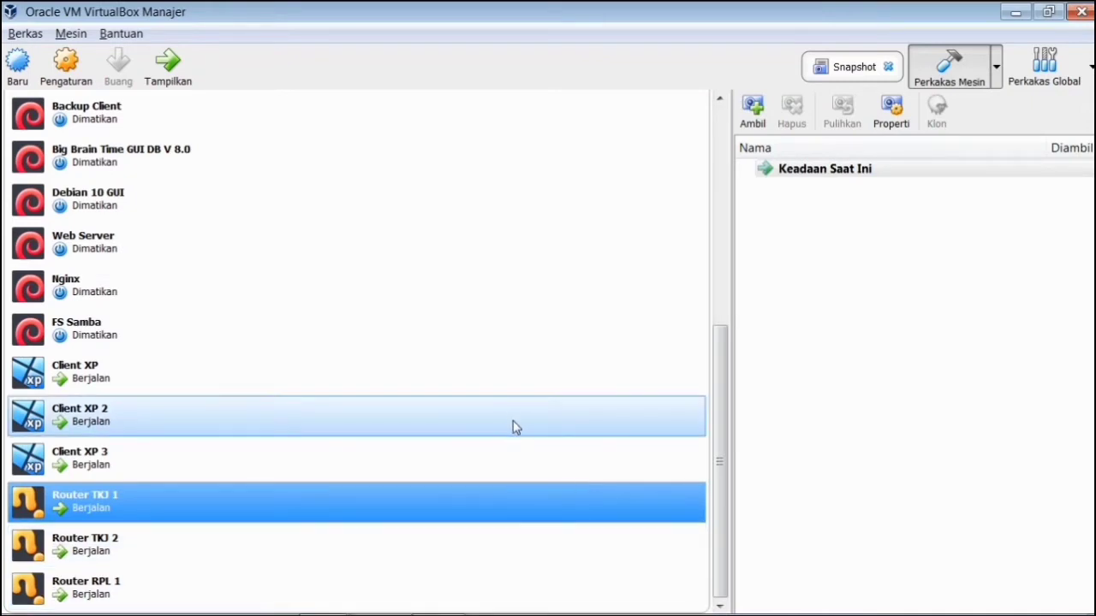
# - Check the network settings of adapters 1, 2 and 3 on the Router TKJ 2 virtual machine
pyautogui.click(426, 564)
pyautogui.hotkey('ctrl', 's')
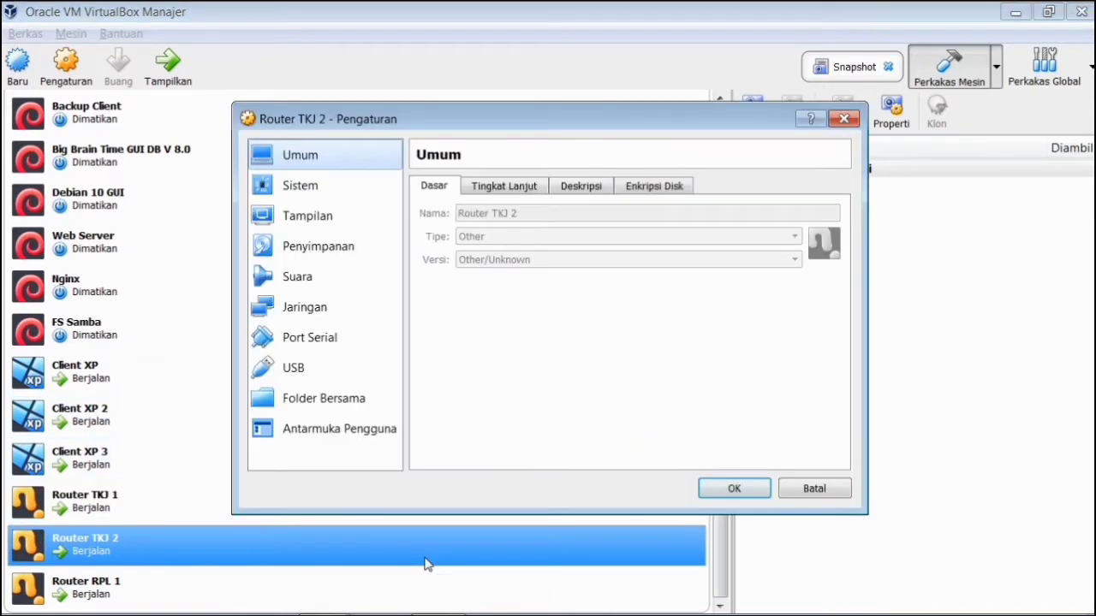
pyautogui.click(338, 320)
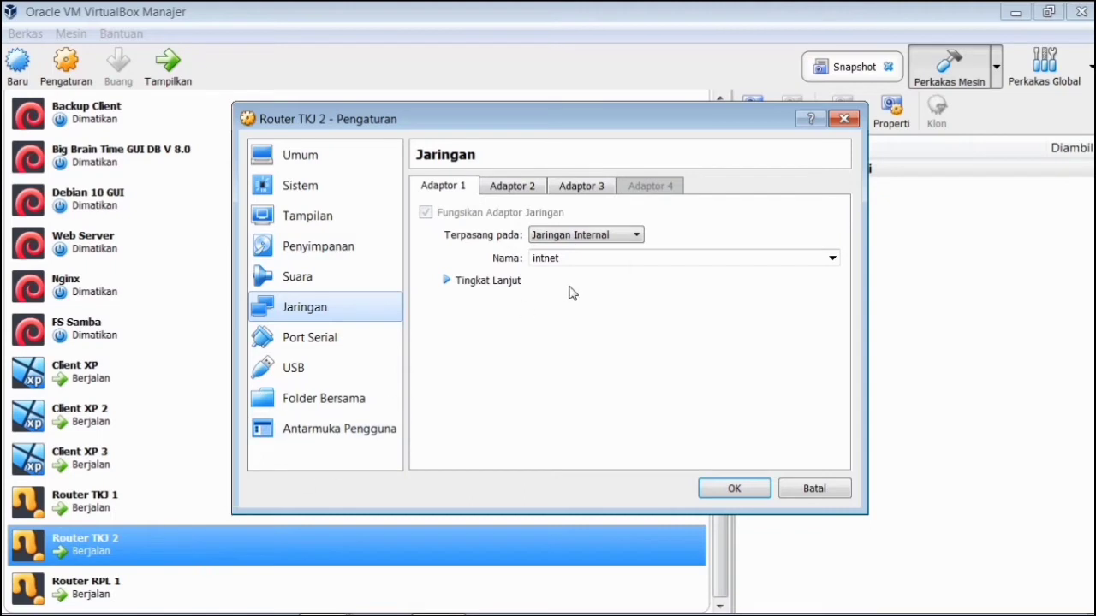
pyautogui.click(597, 190)
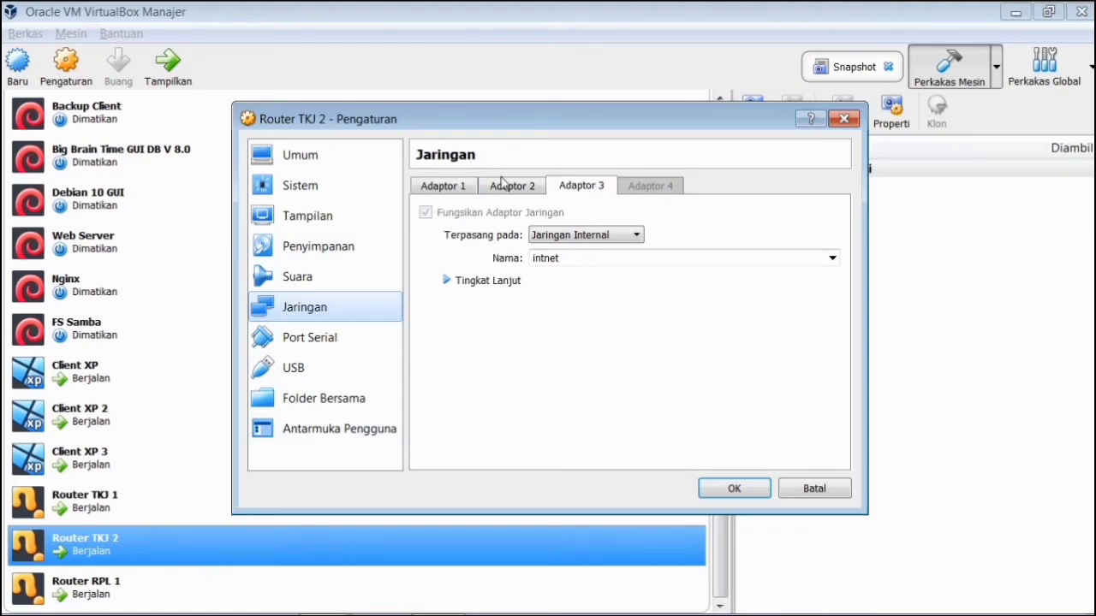
pyautogui.click(505, 187)
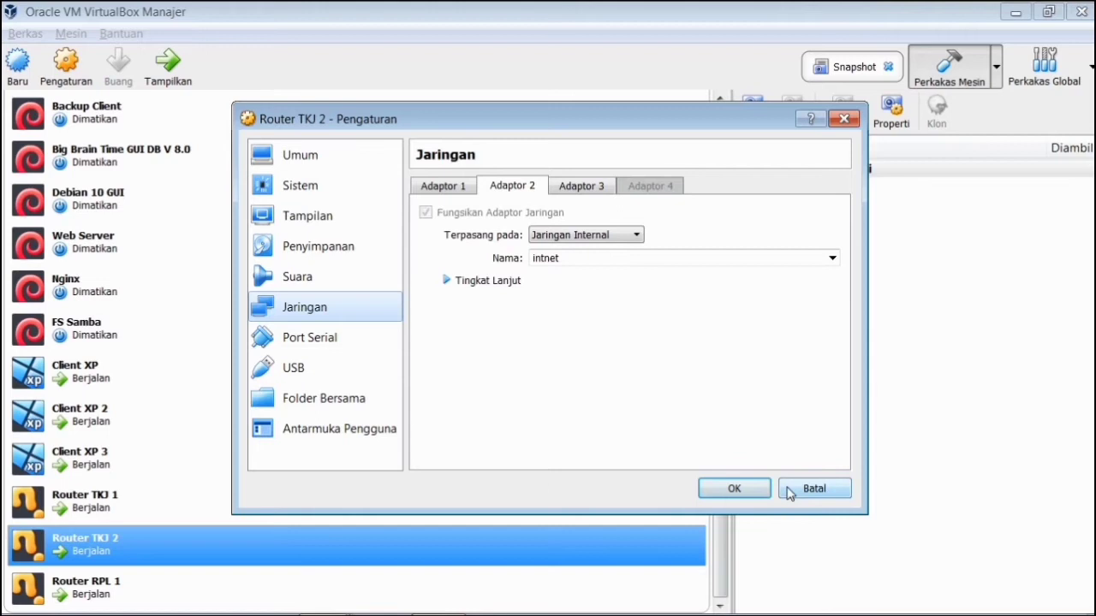
pyautogui.click(729, 488)
# - Check the network adapter settings of the Router RPL 1 virtual machine
pyautogui.click(520, 582)
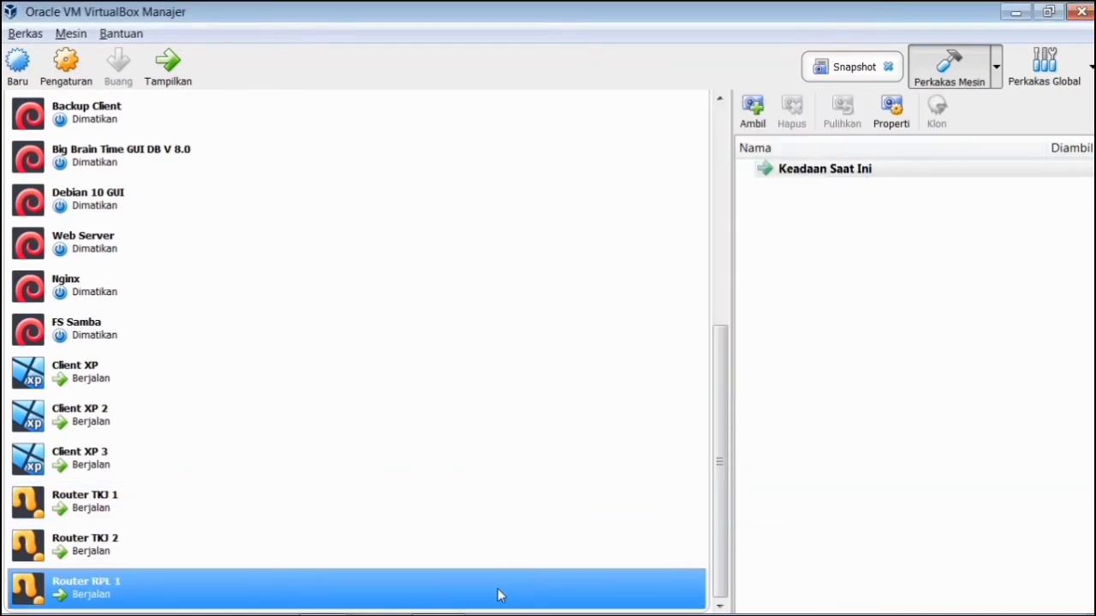
pyautogui.hotkey('ctrl', 's')
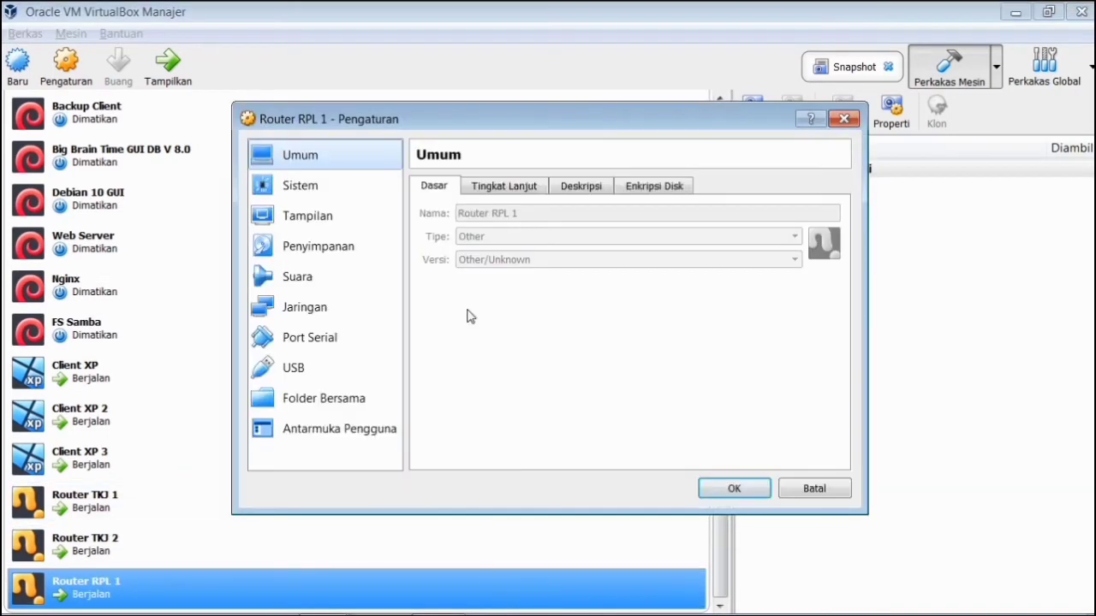
pyautogui.click(350, 314)
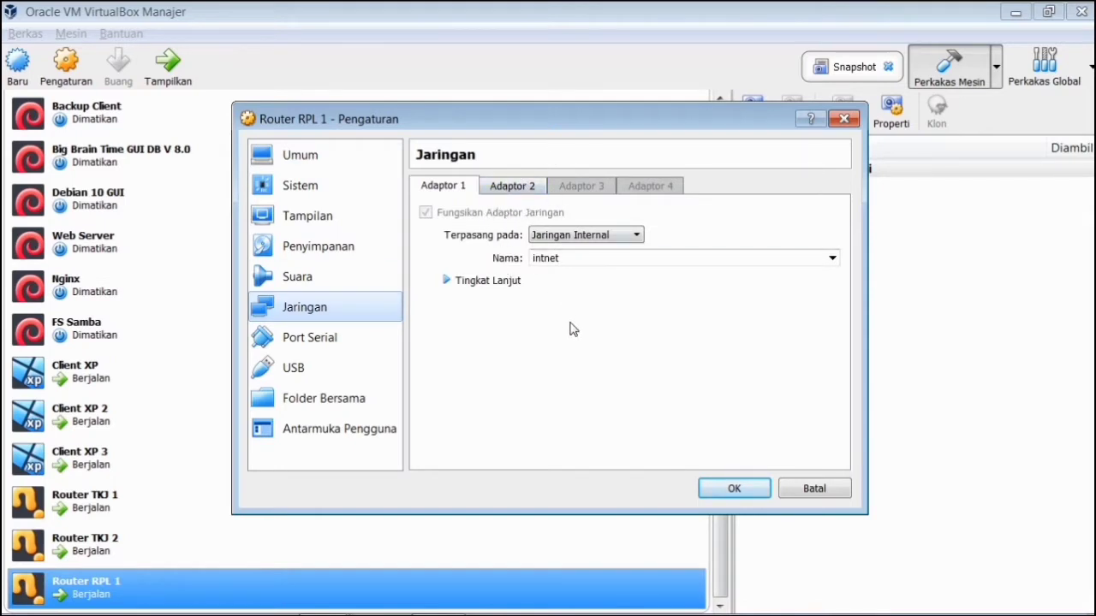
pyautogui.click(729, 488)
# - Show the Router TKJ 1 console and set the router's system identity name to TKJ1
pyautogui.click(521, 522)
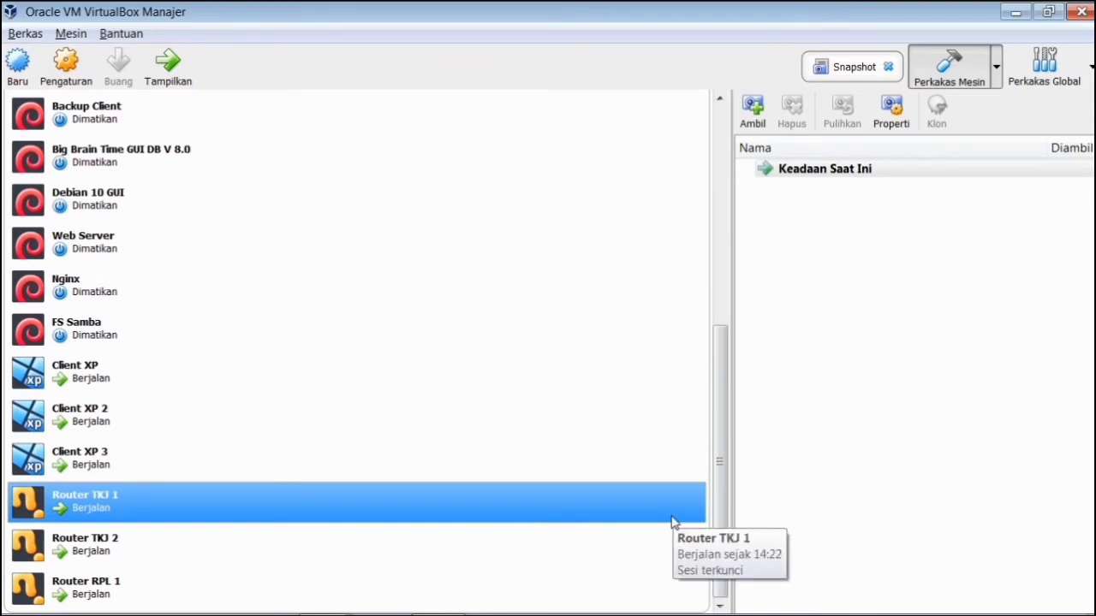
pyautogui.doubleClick(578, 499)
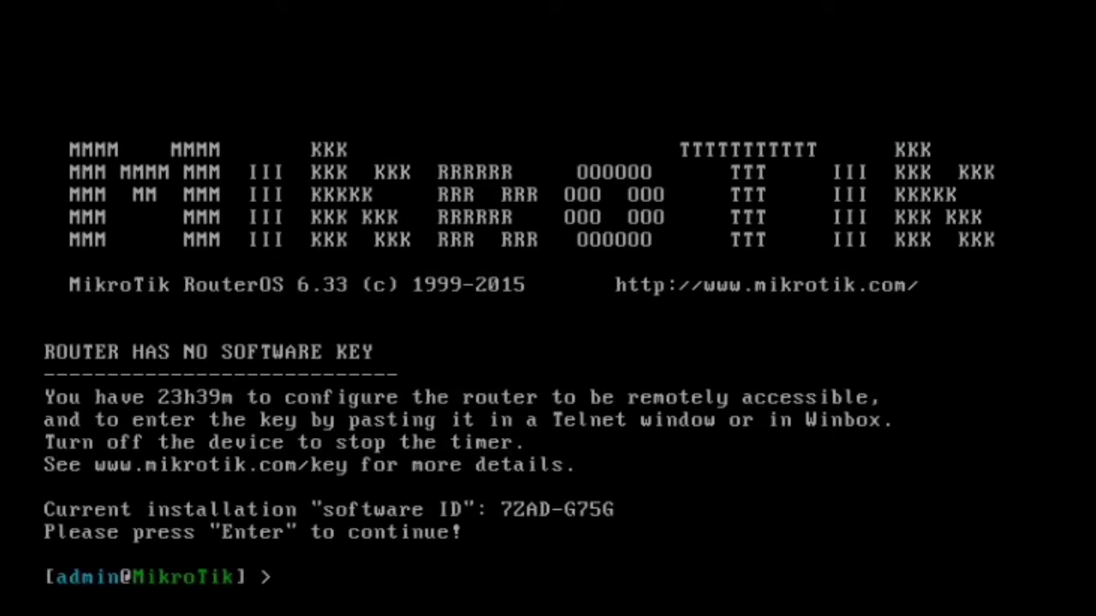
pyautogui.write('system')
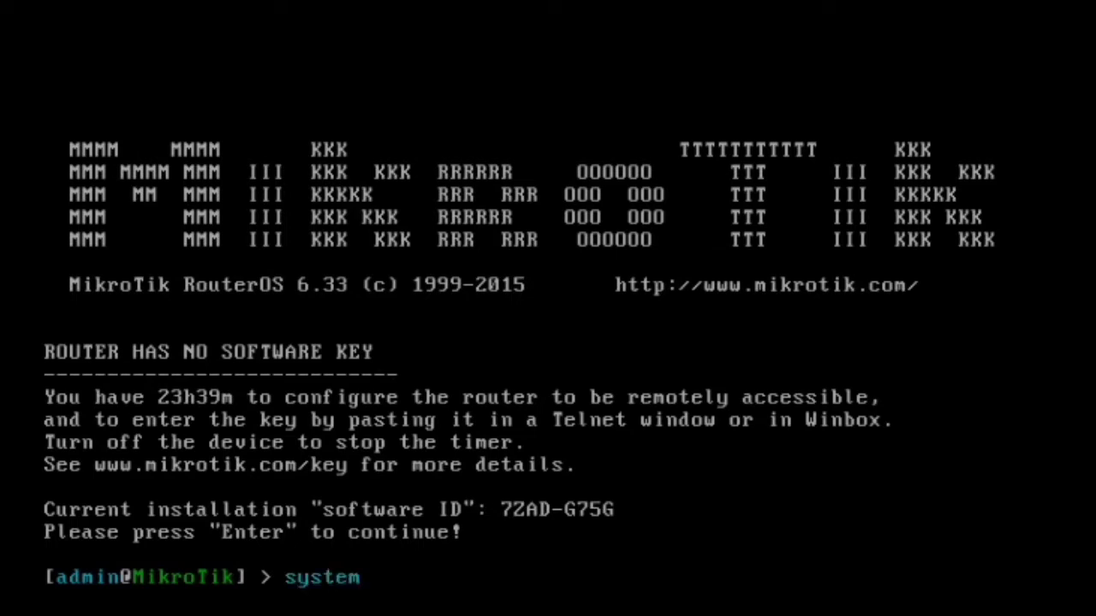
pyautogui.write(' br')
pyautogui.press('BackSpace')
pyautogui.press('BackSpace')
pyautogui.write('inte')
pyautogui.press('BackSpace')
pyautogui.press('BackSpace')
pyautogui.press('BackSpace')
pyautogui.press('BackSpace')
pyautogui.write('iden')
pyautogui.press('Tab')
pyautogui.write('set')
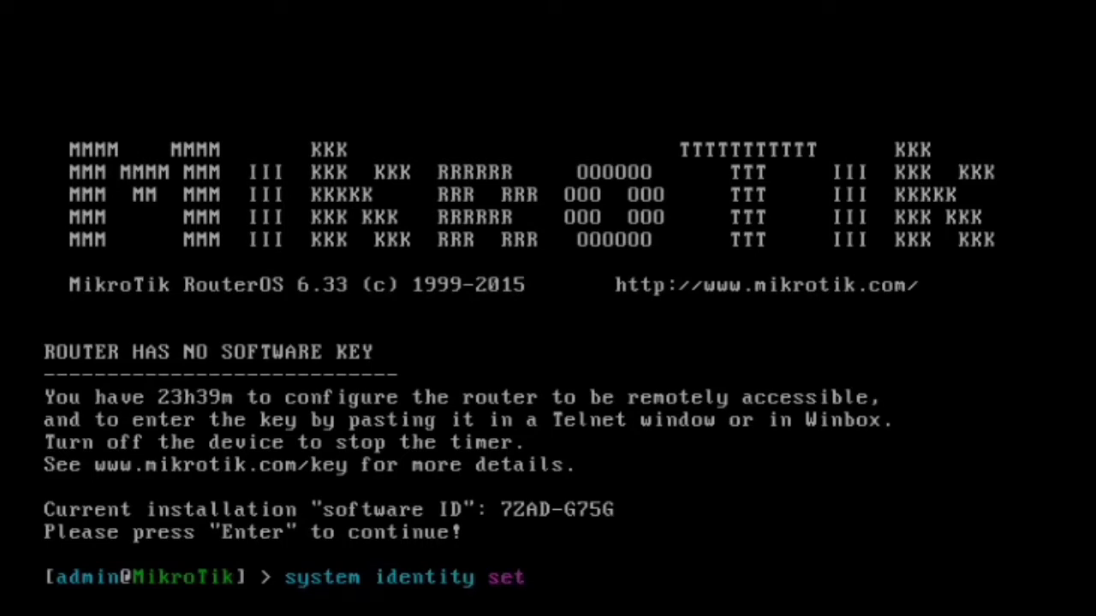
pyautogui.write(' name= ')
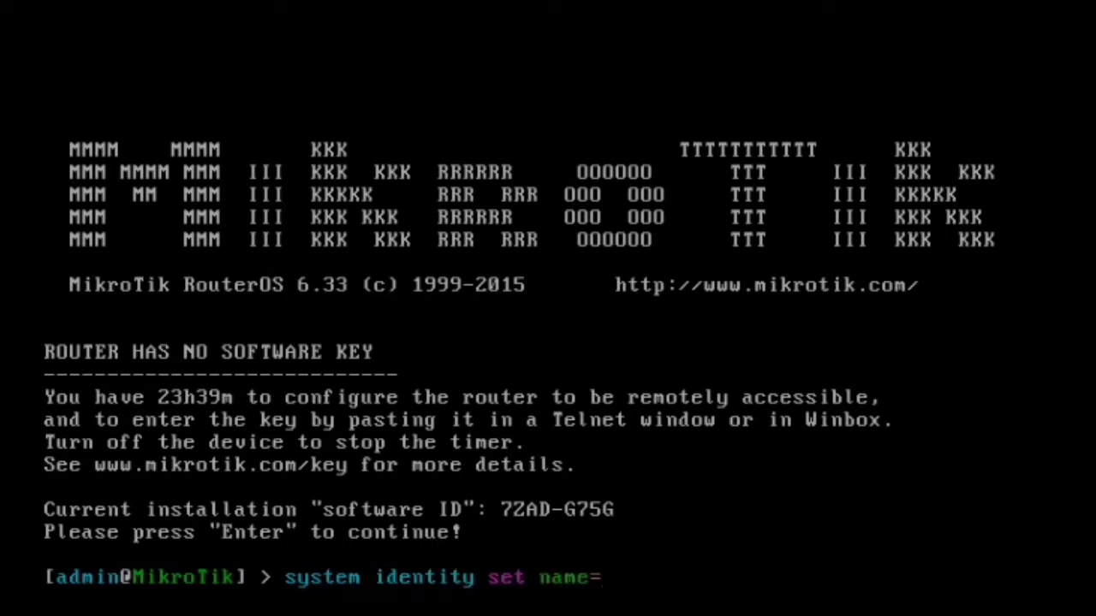
pyautogui.write('TKJ')
pyautogui.write('1')
pyautogui.press('Return')
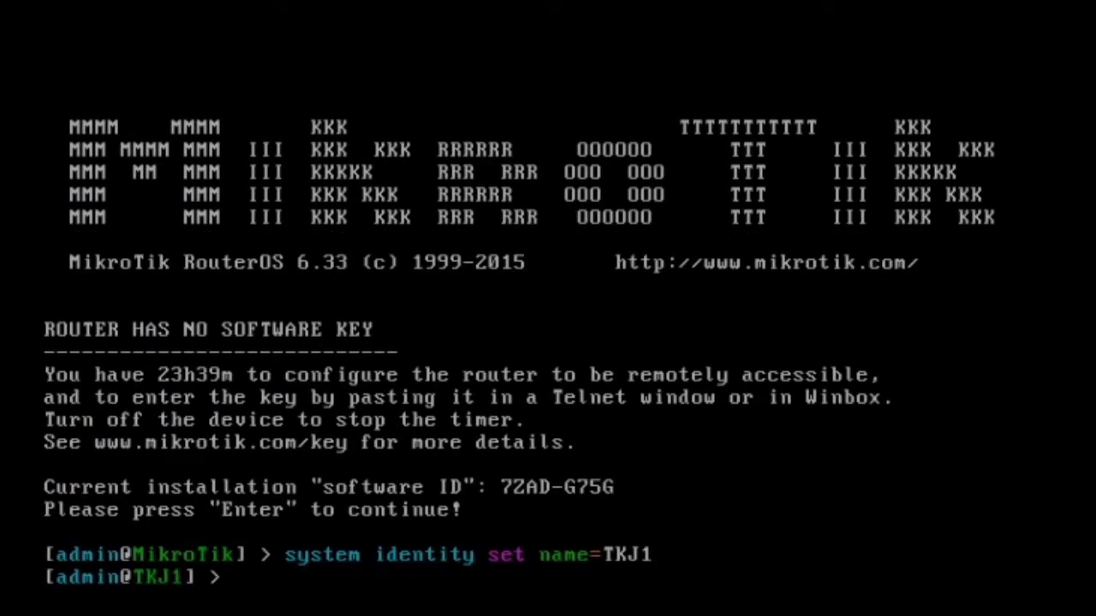
# - Add a bridge interface named loopback on router TKJ1
pyautogui.write('interface')
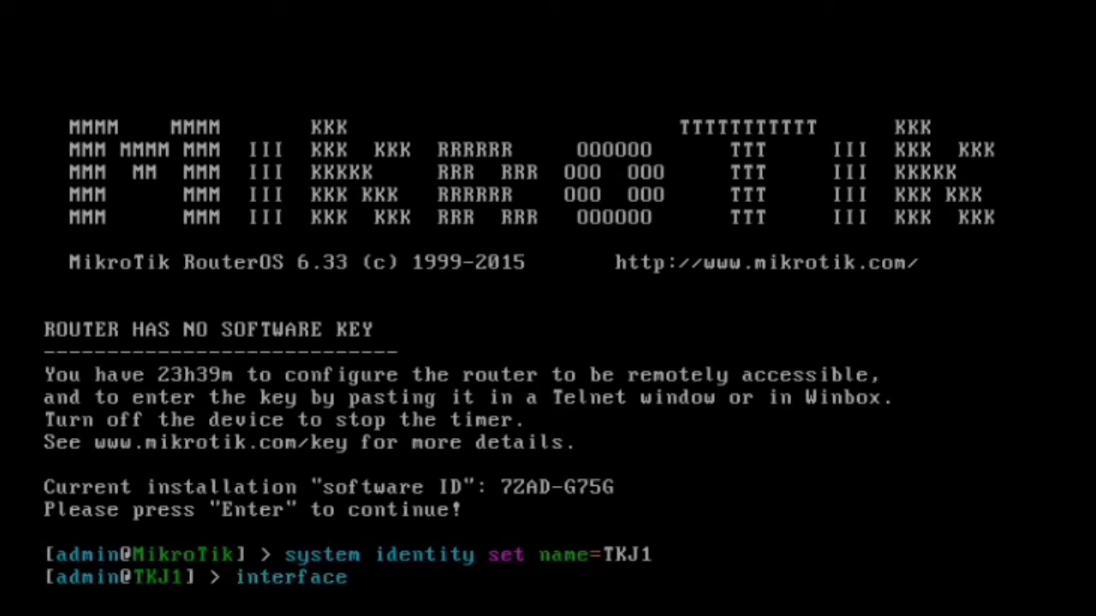
pyautogui.write(' bridge')
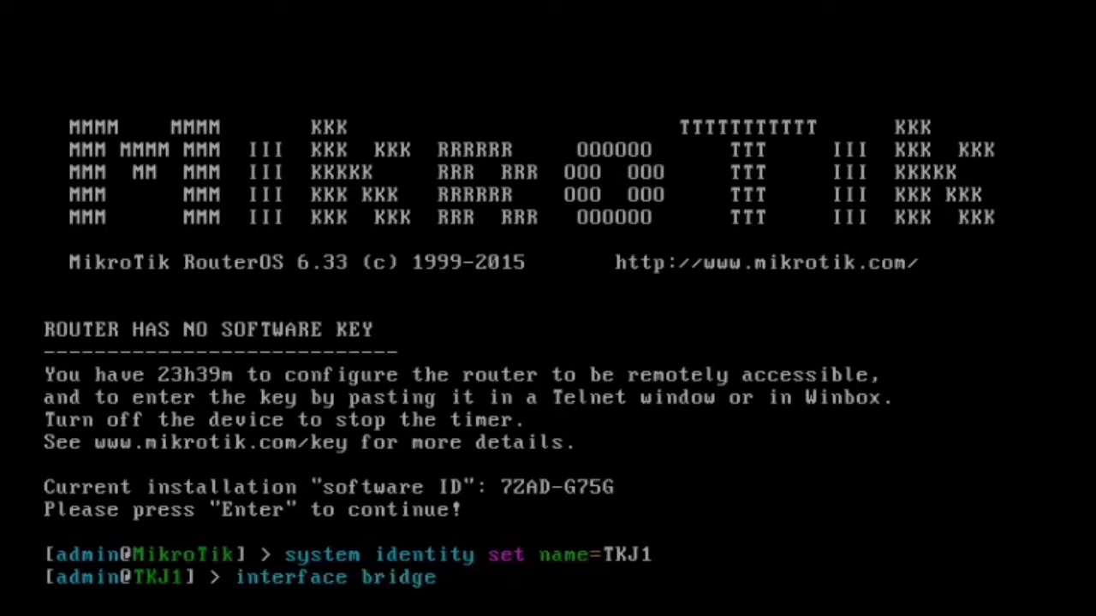
pyautogui.write(' add a')
pyautogui.press('BackSpace')
pyautogui.write('add')
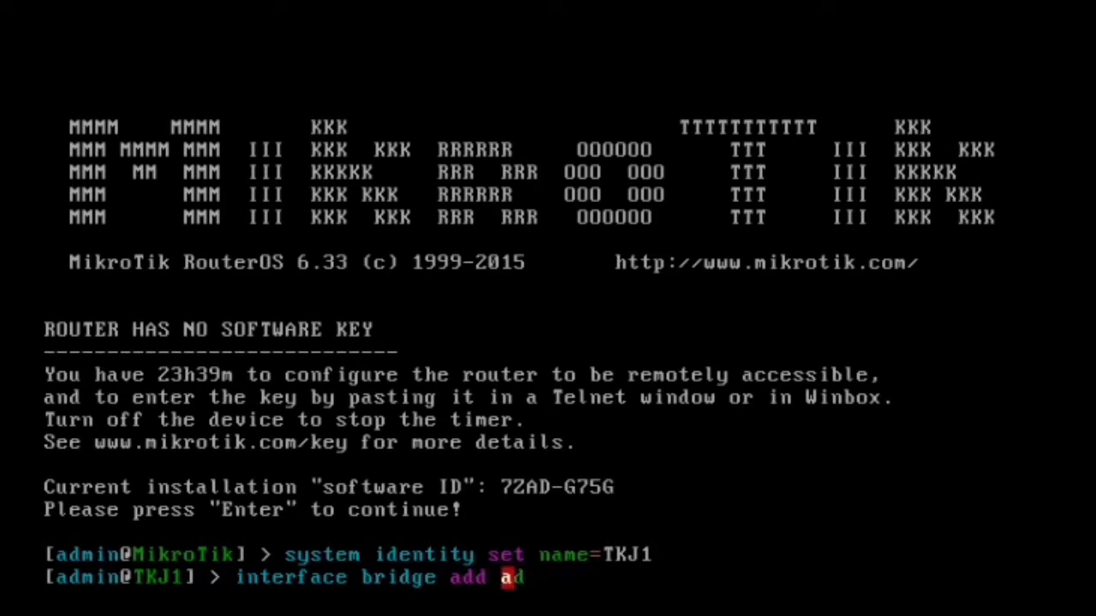
pyautogui.press('BackSpace')
pyautogui.press('BackSpace')
pyautogui.press('BackSpace')
pyautogui.write('name=')
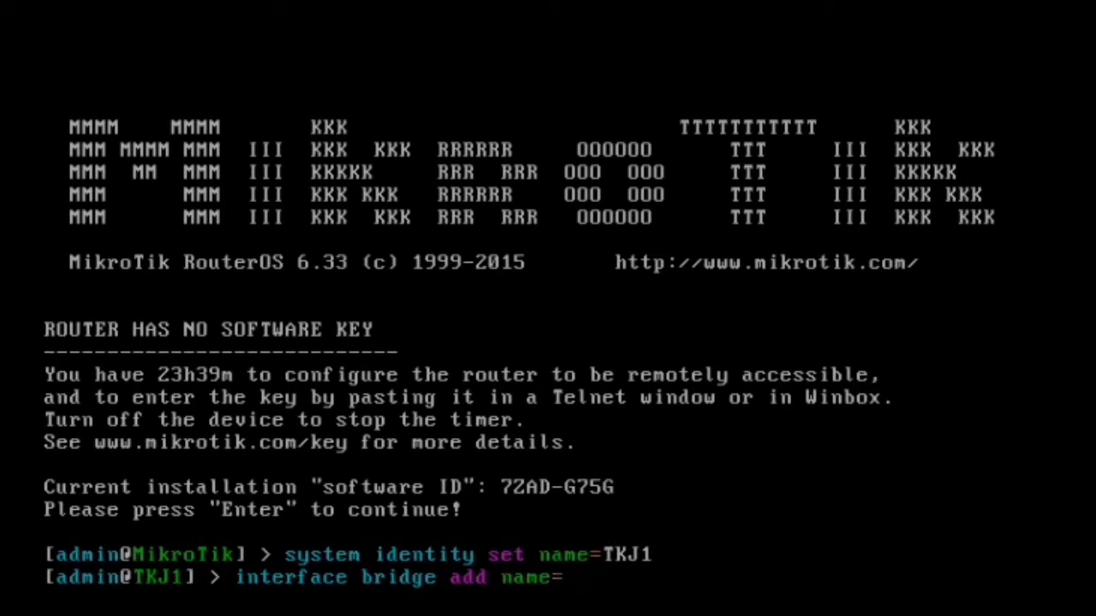
pyautogui.write('loopback')
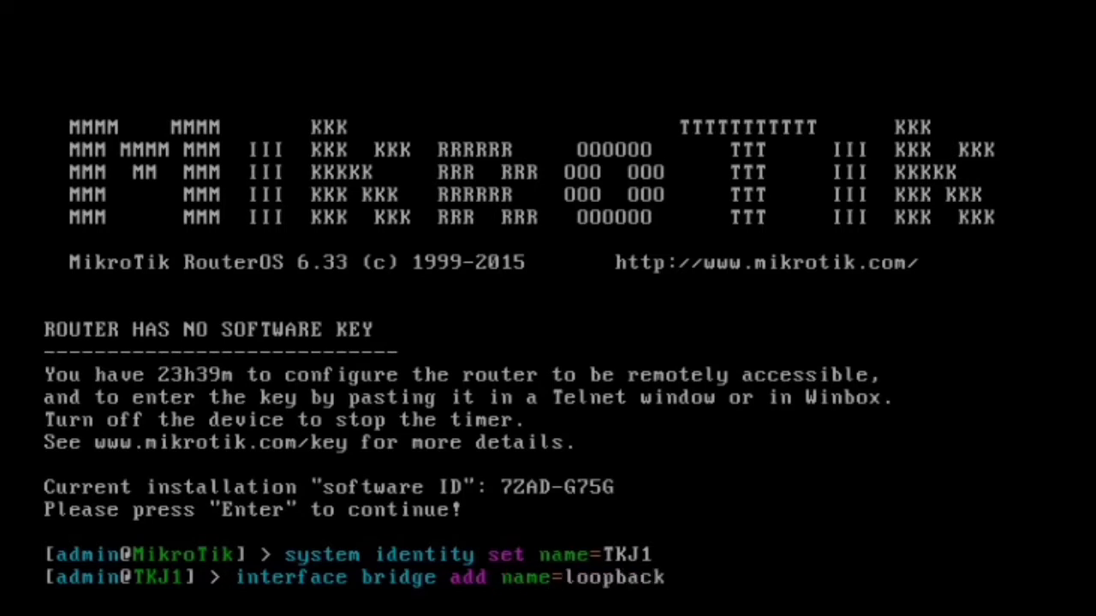
pyautogui.press('Return')
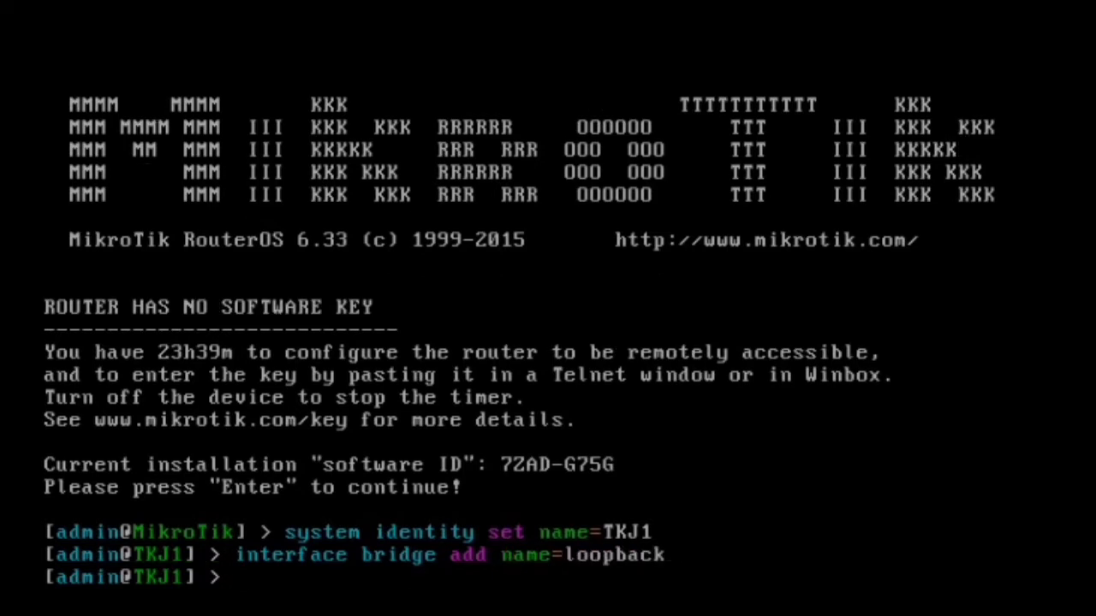
# - Assign the IP address 12.12.12.1/24 to interface ether1 on router TKJ1
pyautogui.write('ip address add address=')
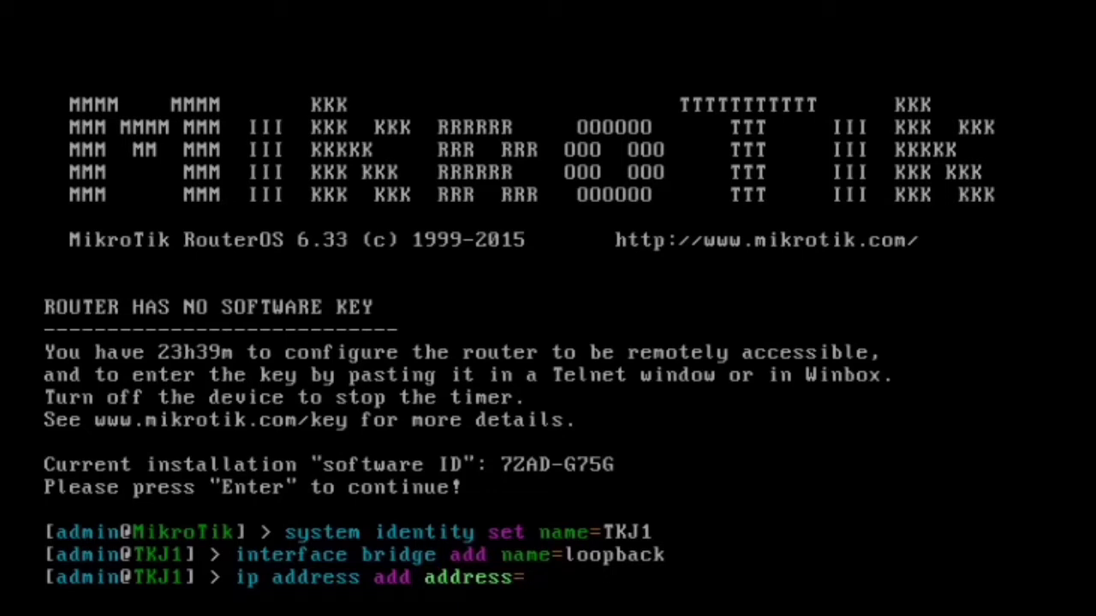
pyautogui.write('12.12.12.')
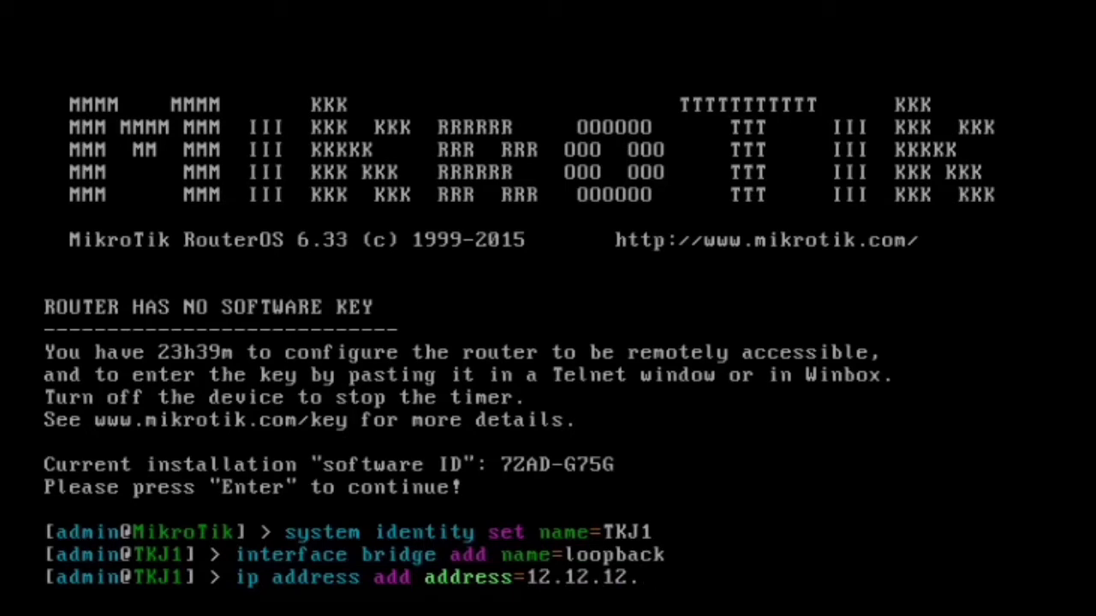
pyautogui.write('1/24 inte')
pyautogui.press('Tab')
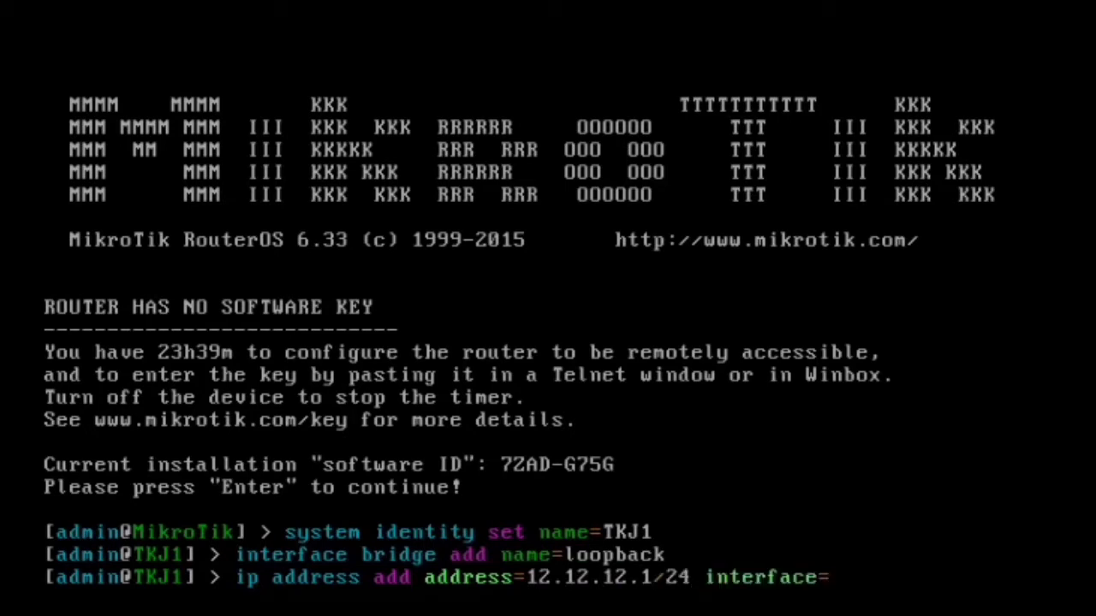
pyautogui.write('ether1')
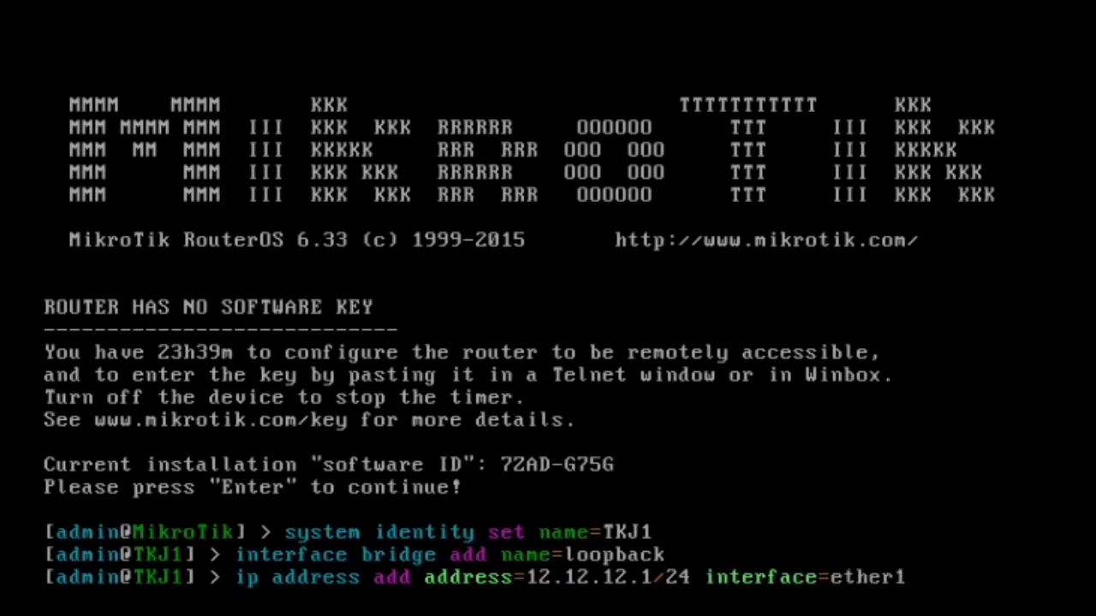
pyautogui.press('Return')
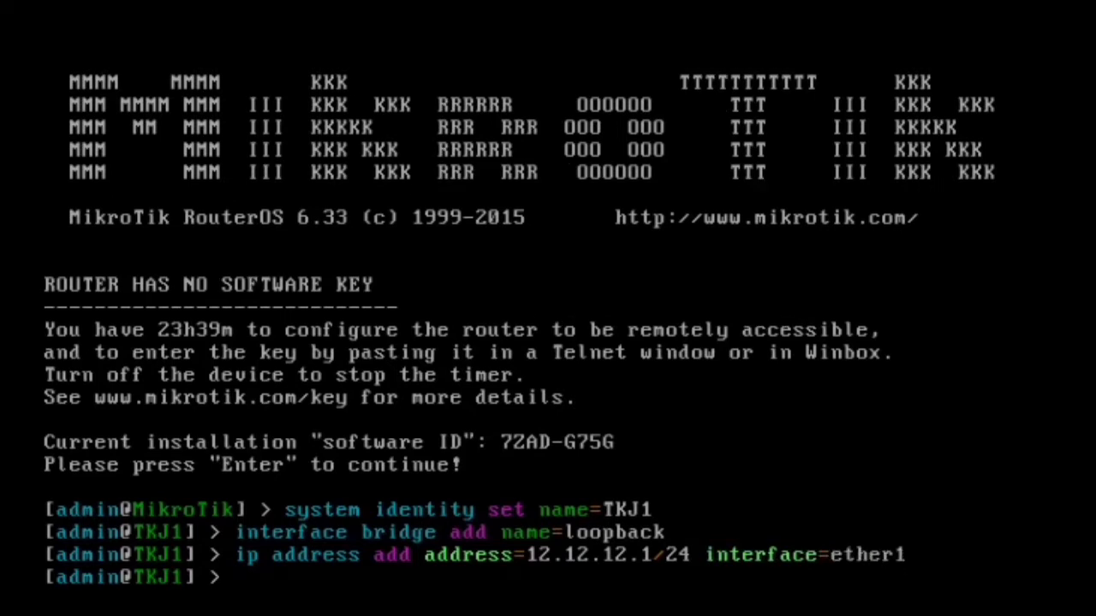
# - Assign the IP address 192.168.100.1/24 to interface ether2 on router TKJ1
pyautogui.press('Up')
pyautogui.press('BackSpace')
pyautogui.write('2')
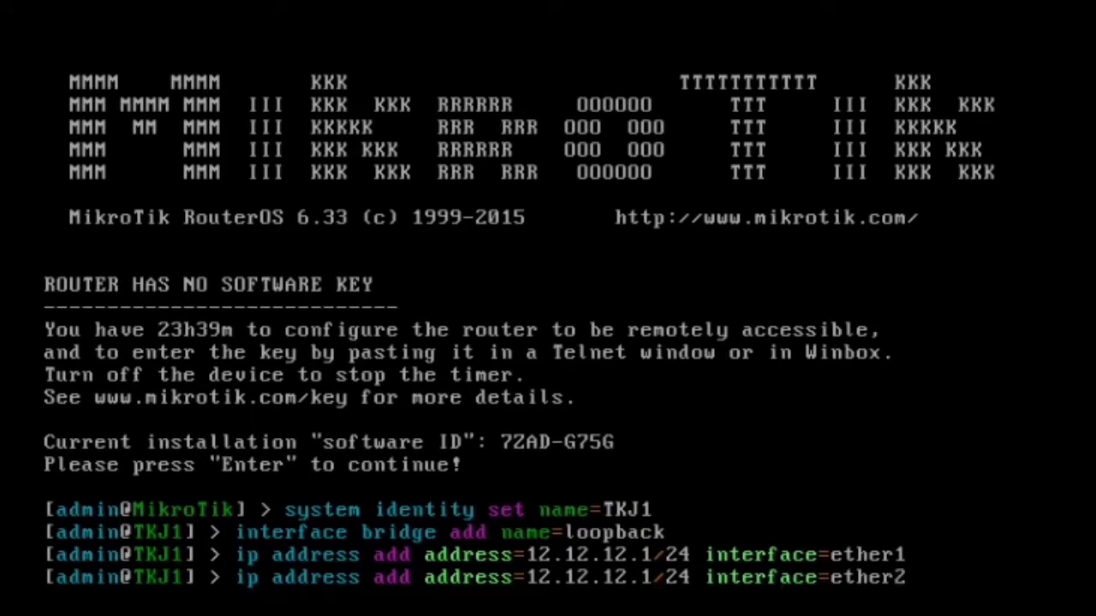
pyautogui.press('BackSpace')
pyautogui.press('BackSpace')
pyautogui.press('BackSpace')
pyautogui.press('BackSpace')
pyautogui.press('BackSpace')
pyautogui.press('BackSpace')
pyautogui.press('BackSpace')
pyautogui.press('BackSpace')
pyautogui.press('BackSpace')
pyautogui.write('92.168.100')
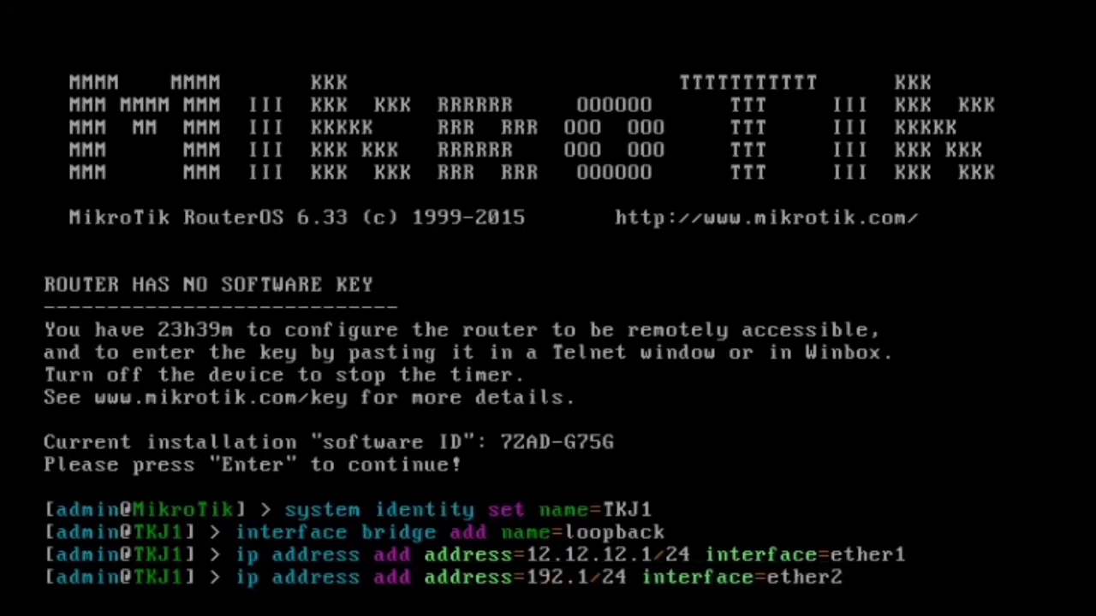
pyautogui.write('.1')
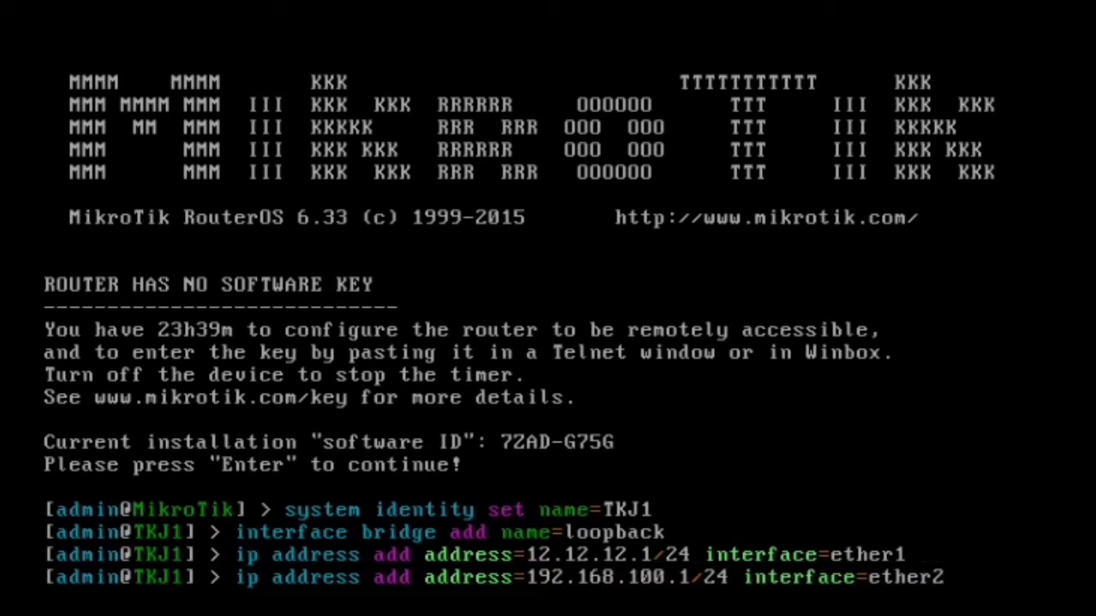
pyautogui.press('Return')
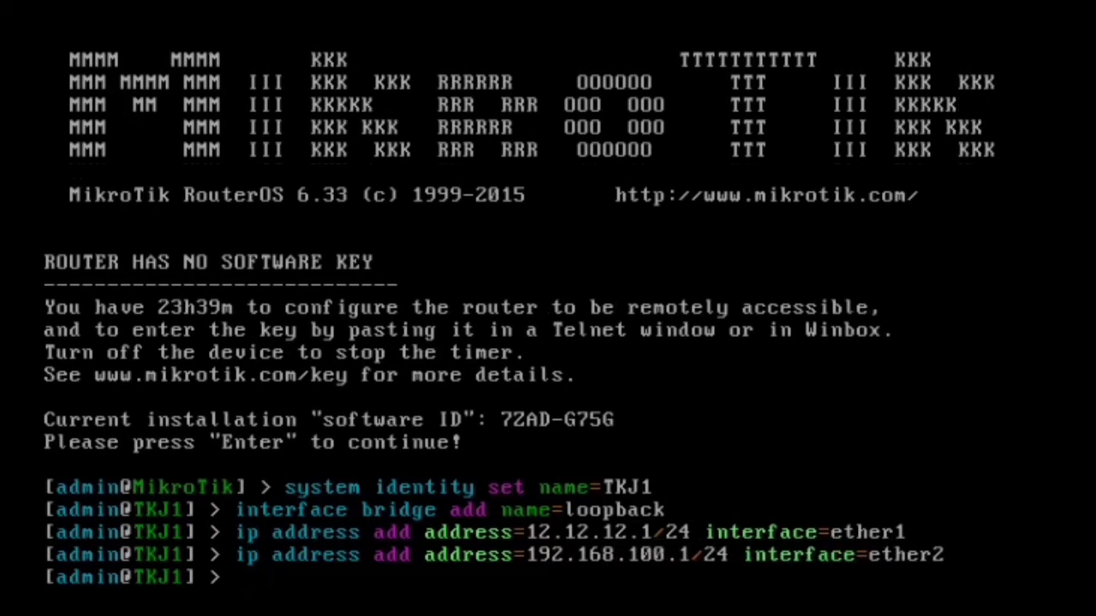
# - Assign the IP address 1.1.1.1/32 to the loopback interface on router TKJ1
pyautogui.write('ip')
pyautogui.press('Tab')
pyautogui.press('Tab')
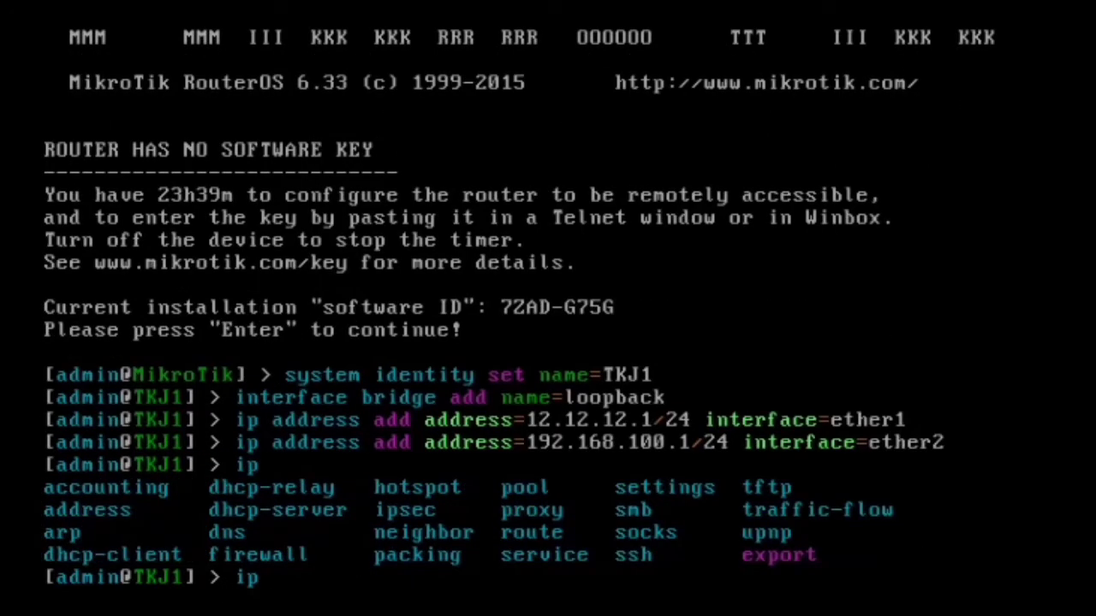
pyautogui.write('ad')
pyautogui.press('Tab')
pyautogui.write('add')
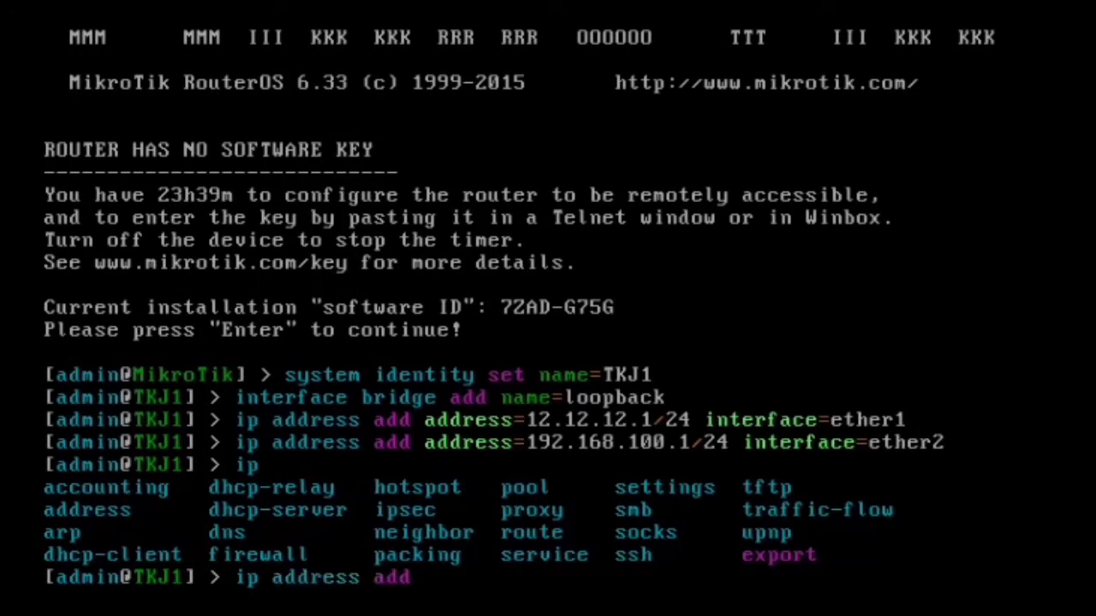
pyautogui.write(' ad')
pyautogui.press('Tab')
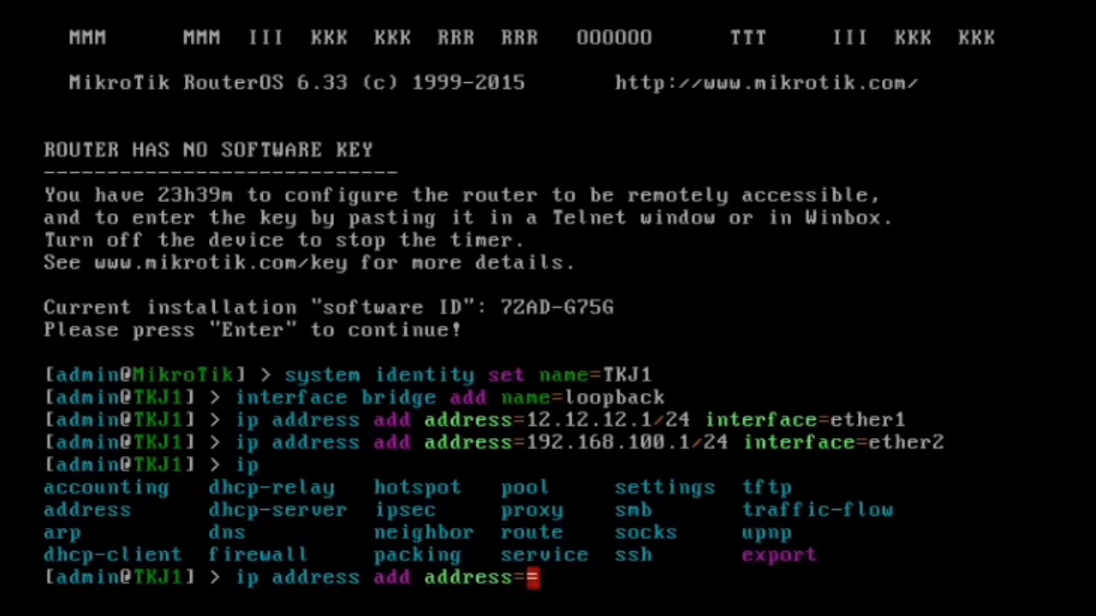
pyautogui.write('1.1.1.1/')
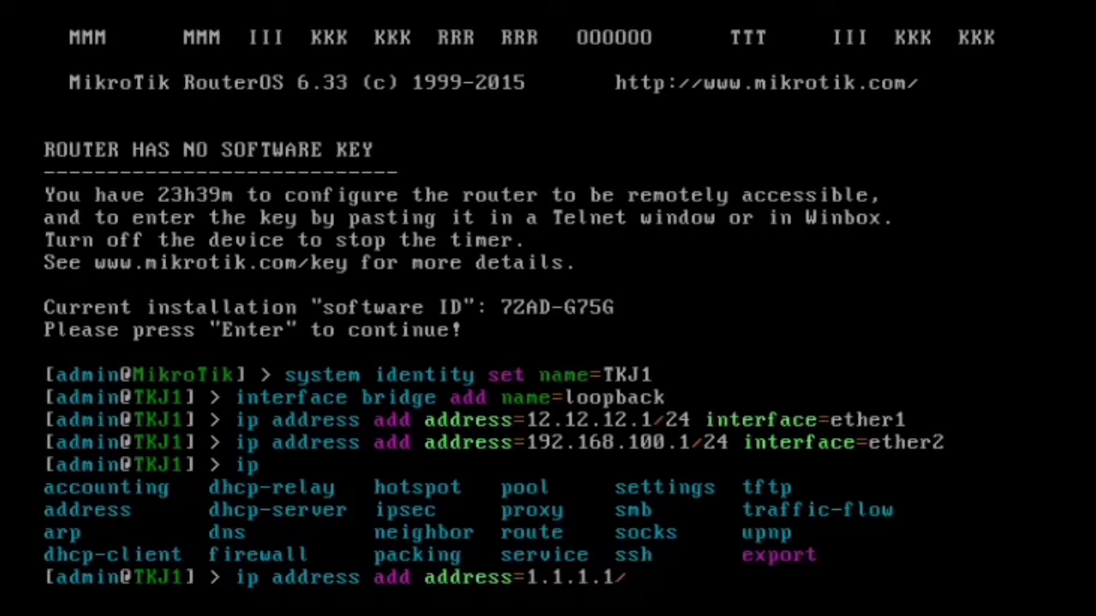
pyautogui.write('32 in')
pyautogui.press('Tab')
pyautogui.write('loopback')
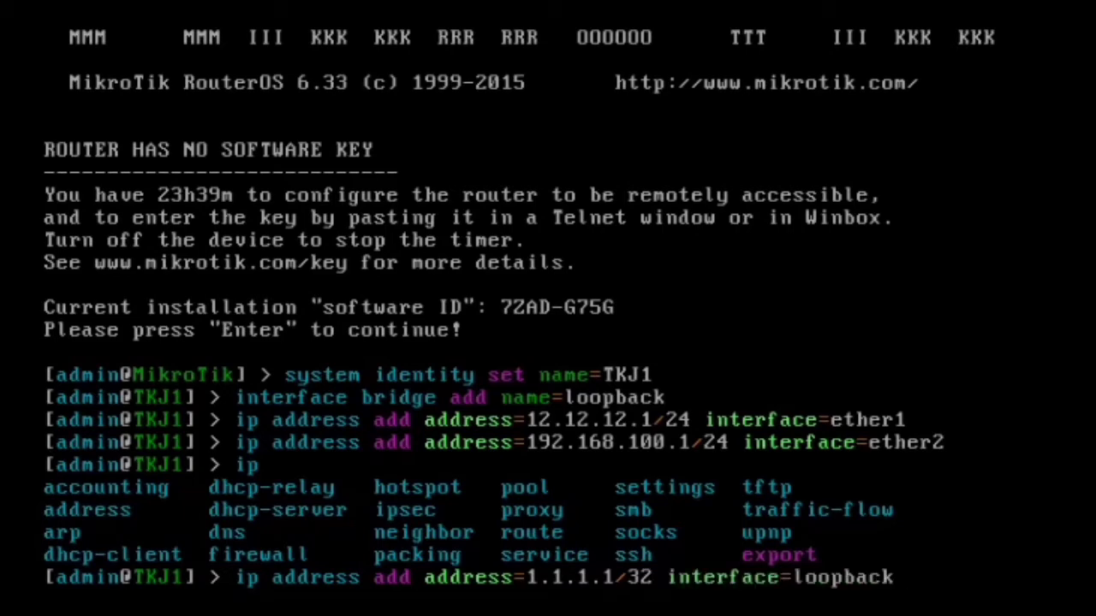
pyautogui.press('Return')
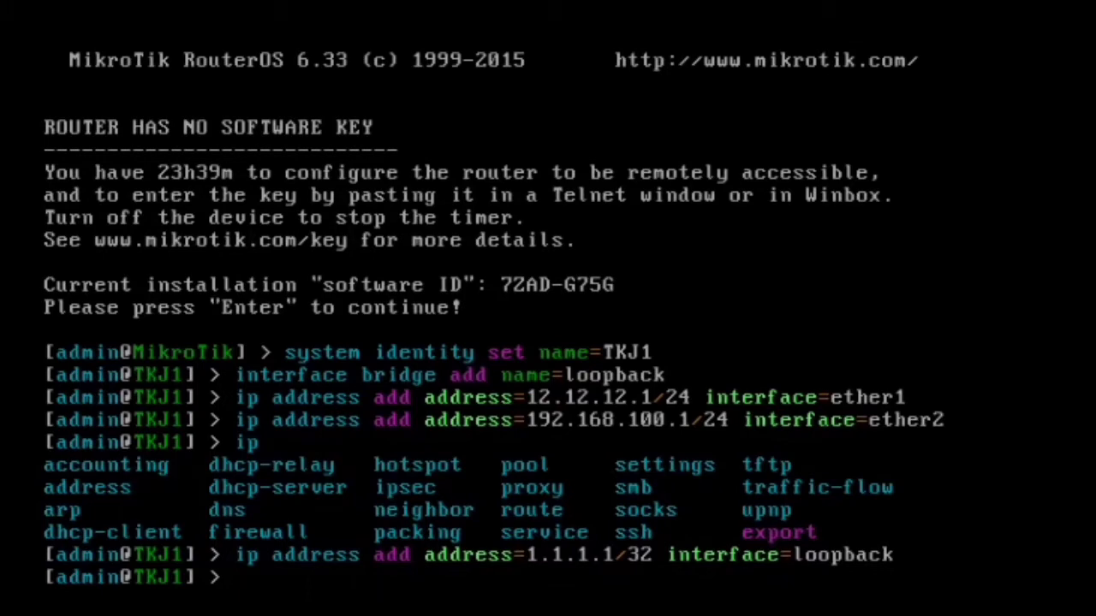
# - Enter the OSPF routing configuration on router TKJ1 and add ether1 as an OSPF interface
pyautogui.write('routing ospf')
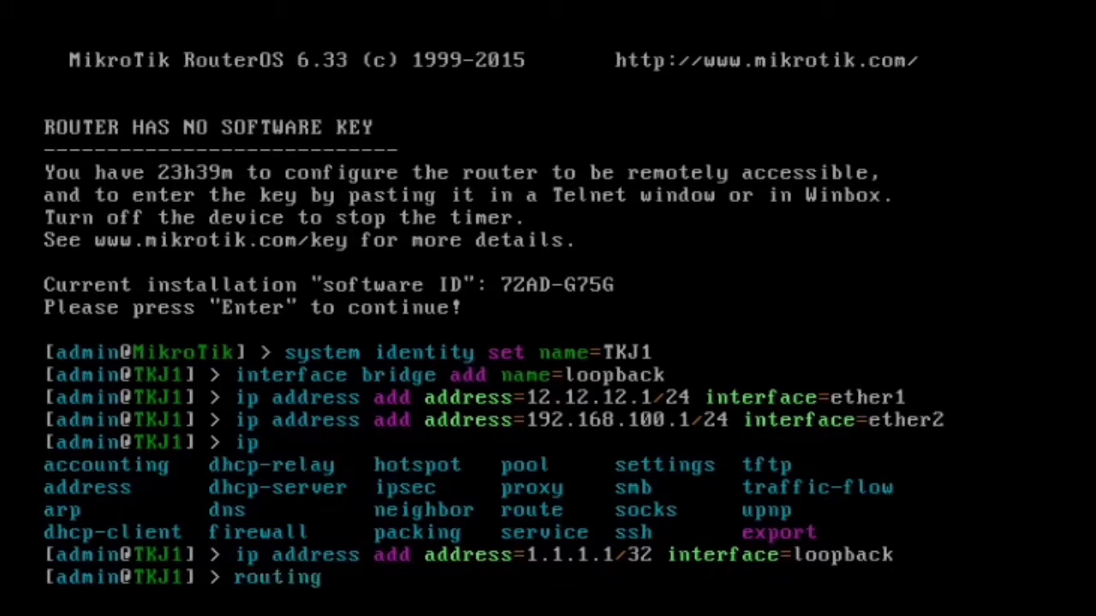
pyautogui.press('Return')
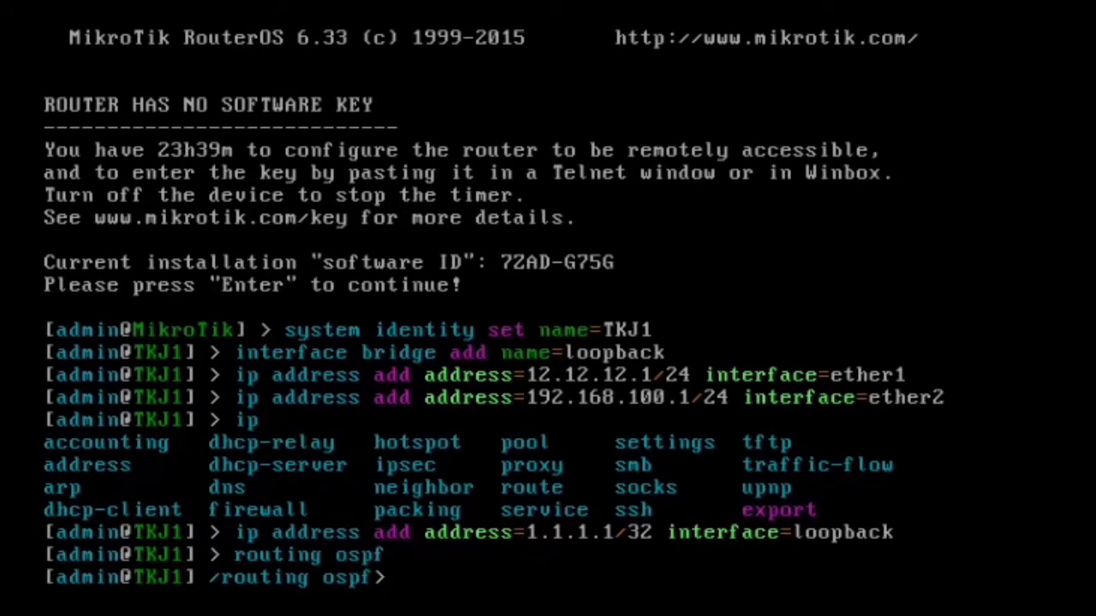
pyautogui.write('interface add ')
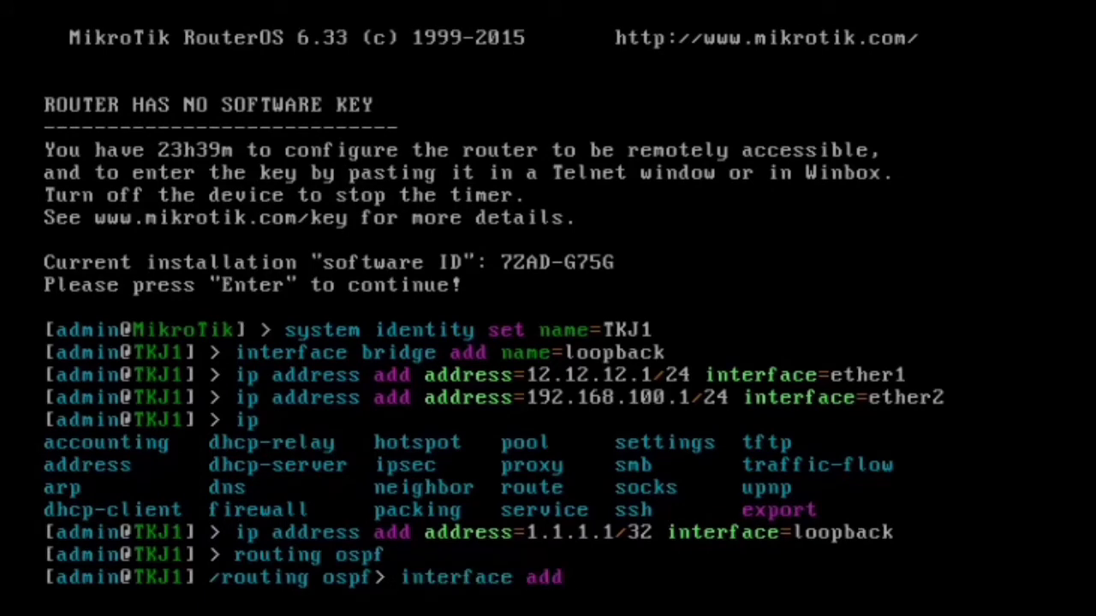
pyautogui.write('inte')
pyautogui.press('Tab')
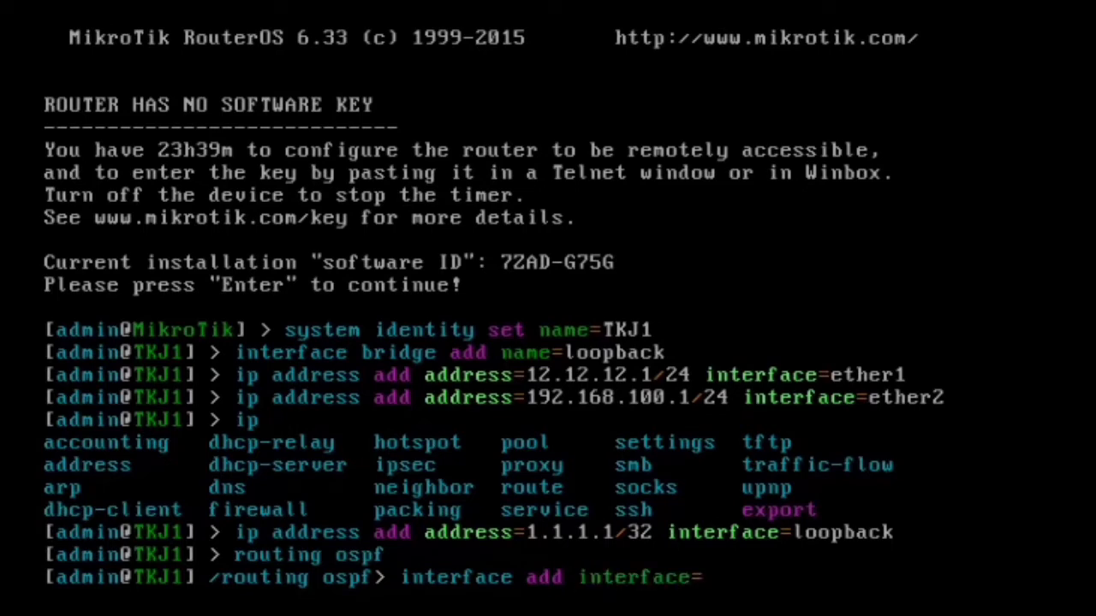
pyautogui.write('et')
pyautogui.write('hte')
pyautogui.press('BackSpace')
pyautogui.press('BackSpace')
pyautogui.press('BackSpace')
pyautogui.write('her1')
pyautogui.press('Return')
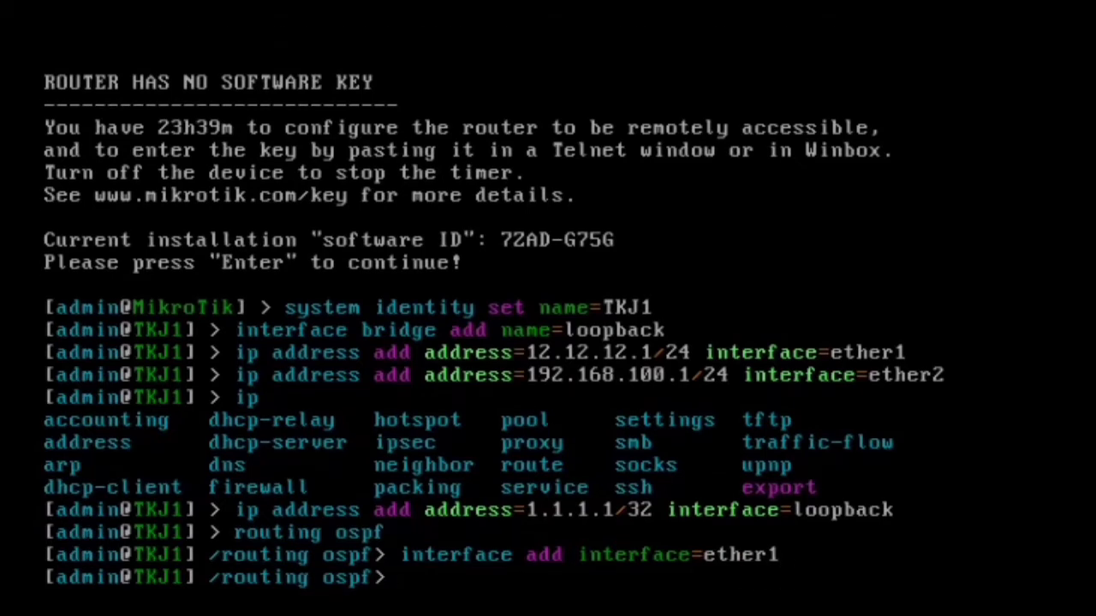
# - Set OSPF instance 0 on router TKJ1 to redistribute connected routes as as-type-1 with router ID 1.1.1.1
pyautogui.write('ins')
pyautogui.press('Tab')
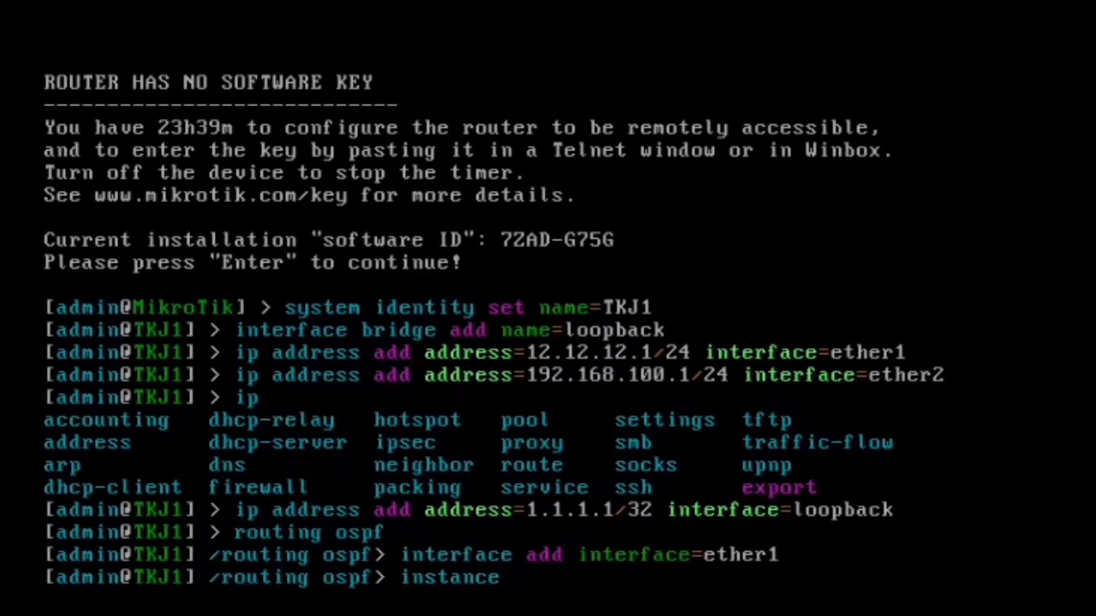
pyautogui.write('set 0 red')
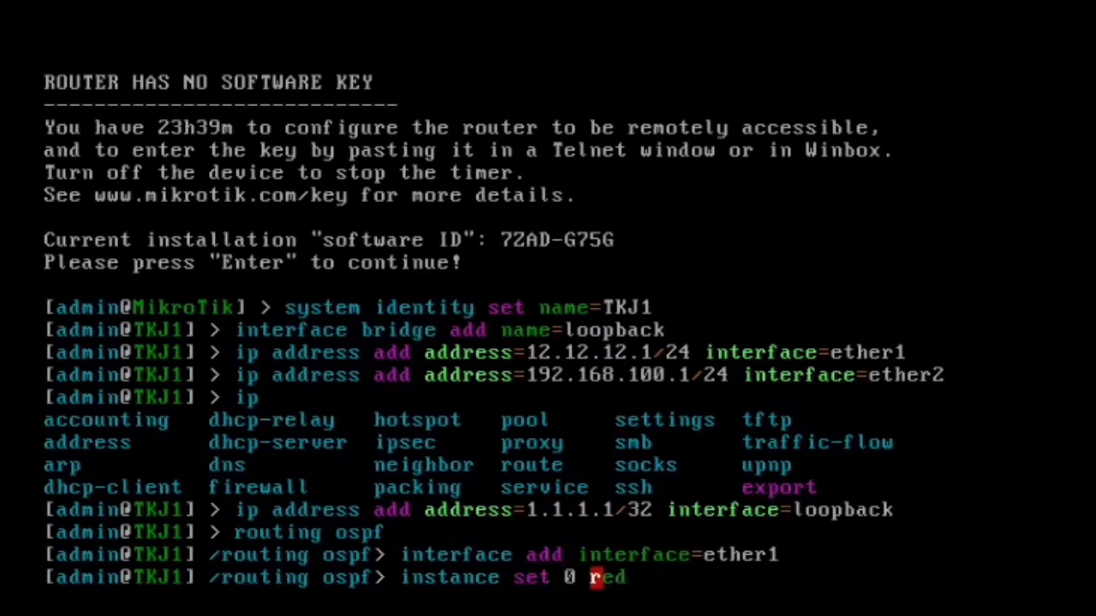
pyautogui.press('Tab')
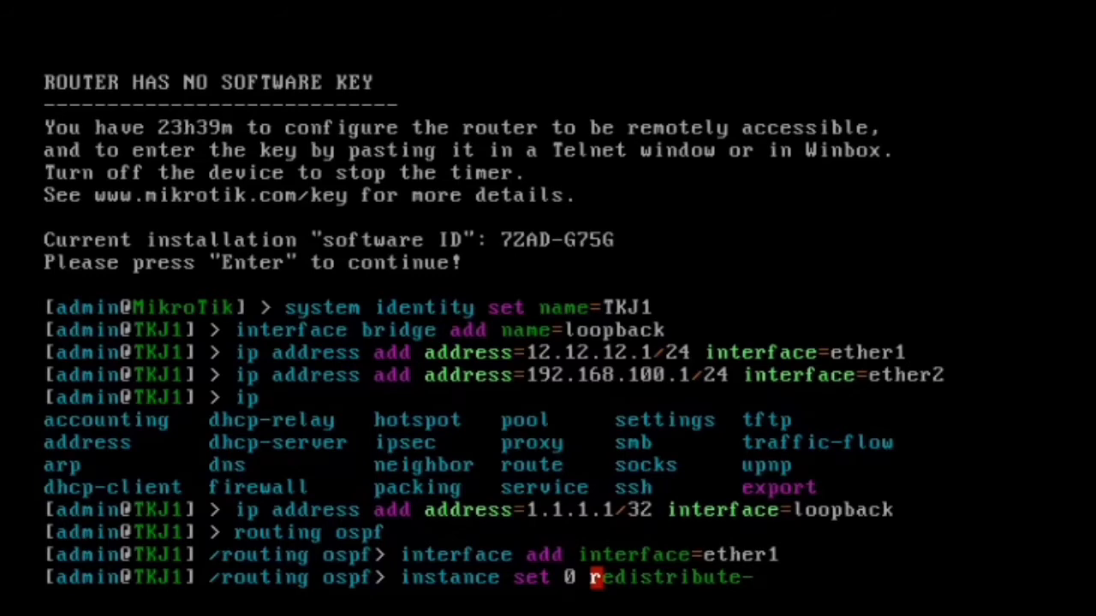
pyautogui.write('comm')
pyautogui.press('BackSpace')
pyautogui.press('BackSpace')
pyautogui.press('BackSpace')
pyautogui.write('on')
pyautogui.press('Tab')
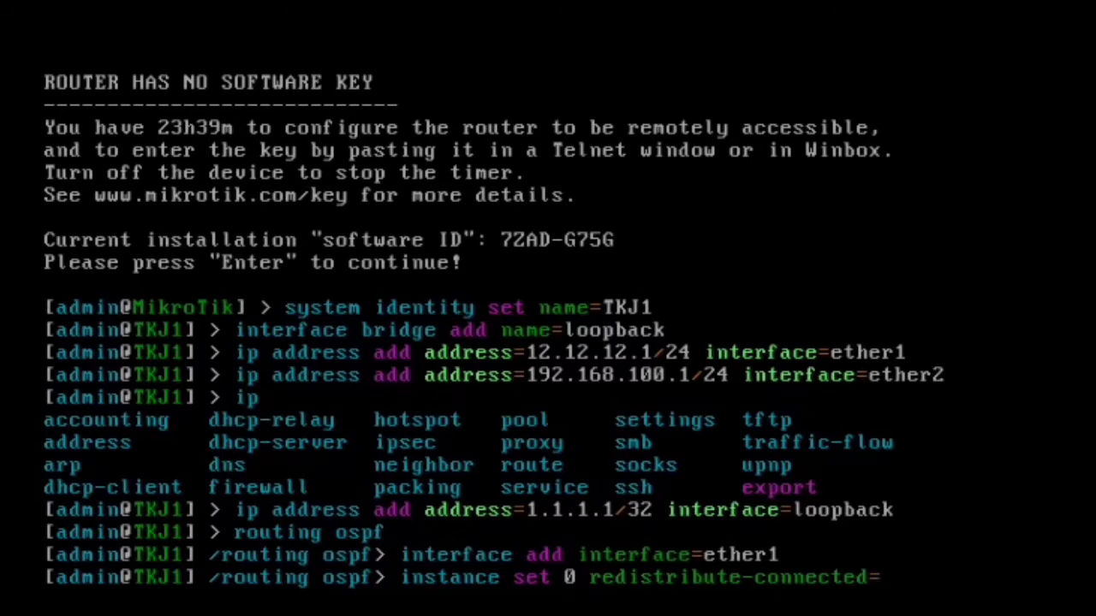
pyautogui.write('as')
pyautogui.press('Tab')
pyautogui.write('1')
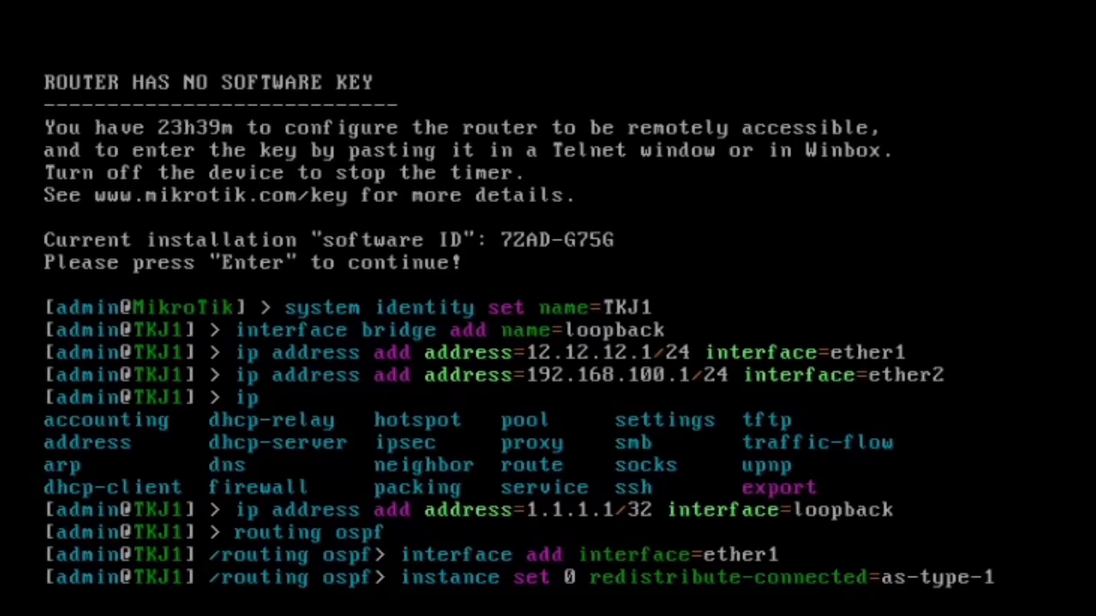
pyautogui.write(' route')
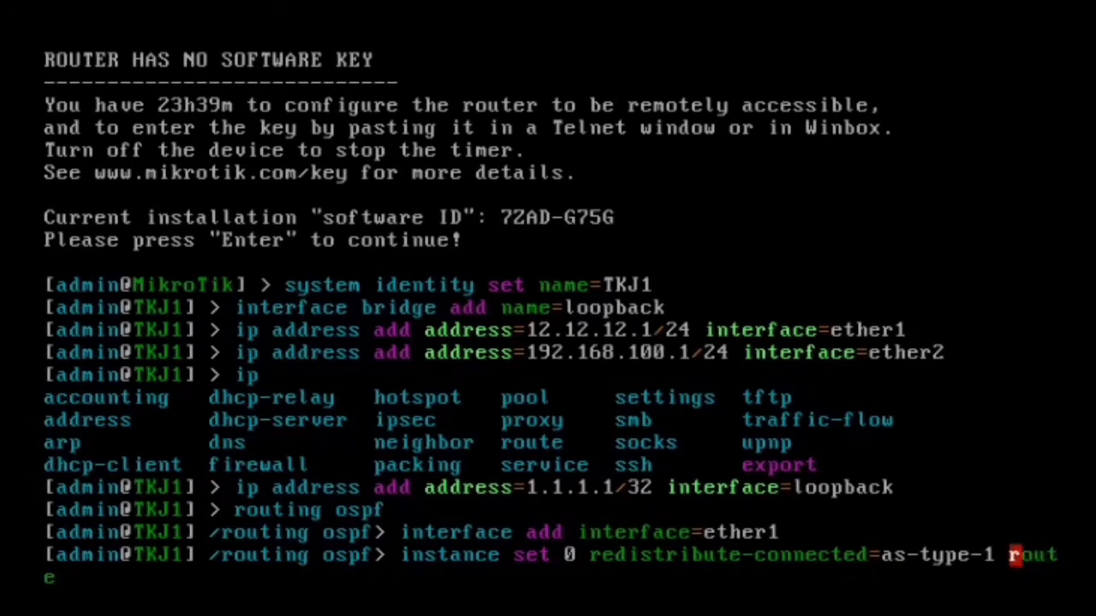
pyautogui.write('r-id=1')
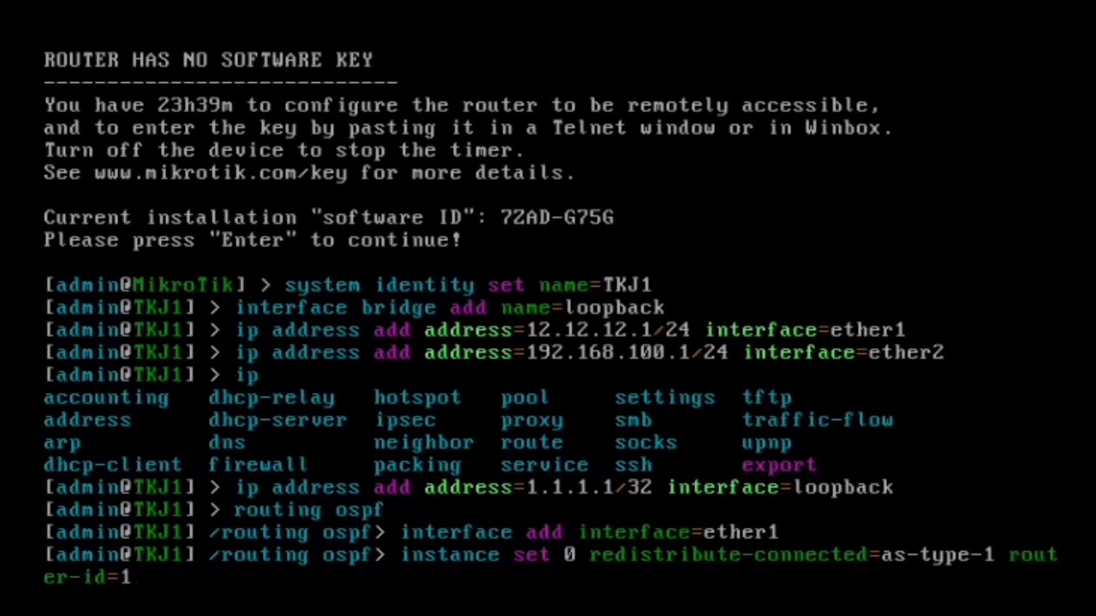
pyautogui.write('.1.1.1')
pyautogui.press('Return')
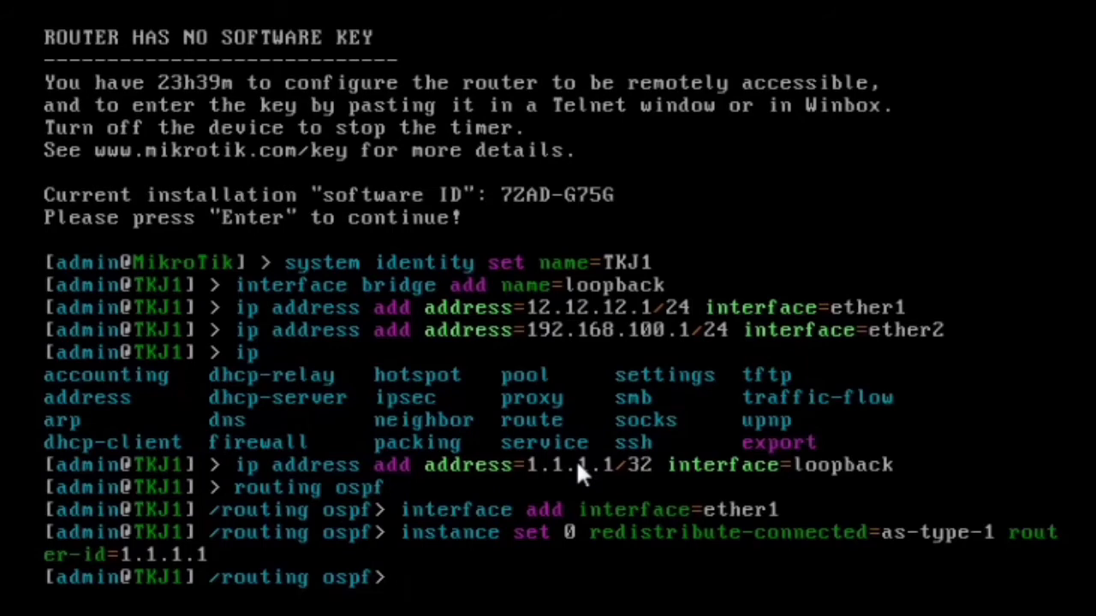
# - Add the network 12.12.12.0/24 to the OSPF backbone area on router TKJ1
pyautogui.write('routing')
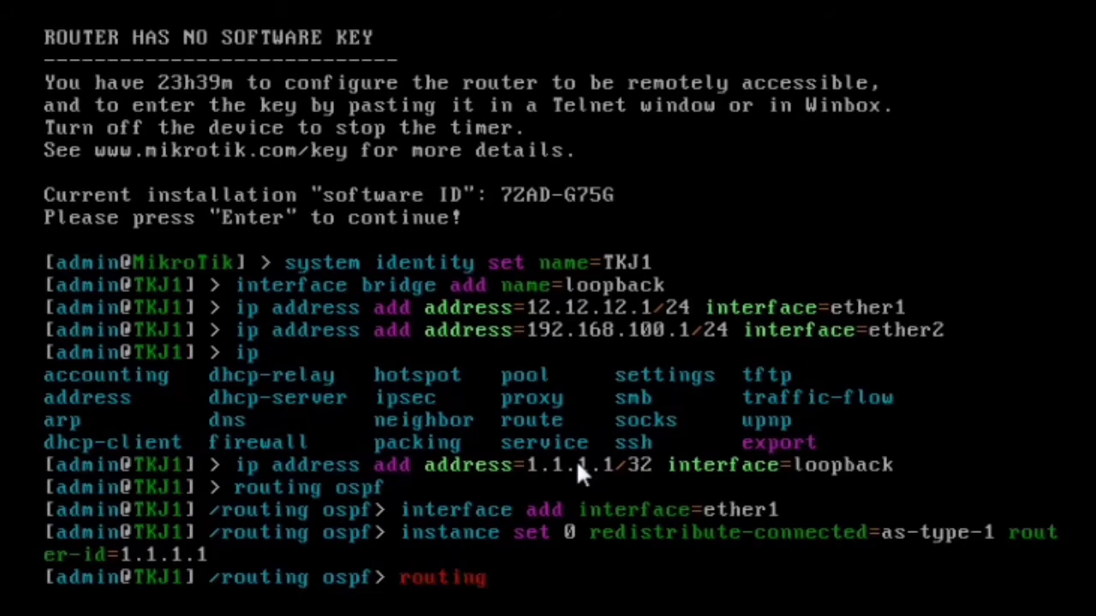
pyautogui.press('BackSpace')
pyautogui.press('BackSpace')
pyautogui.press('BackSpace')
pyautogui.press('BackSpace')
pyautogui.press('BackSpace')
pyautogui.press('BackSpace')
pyautogui.press('BackSpace')
pyautogui.write('network add ')
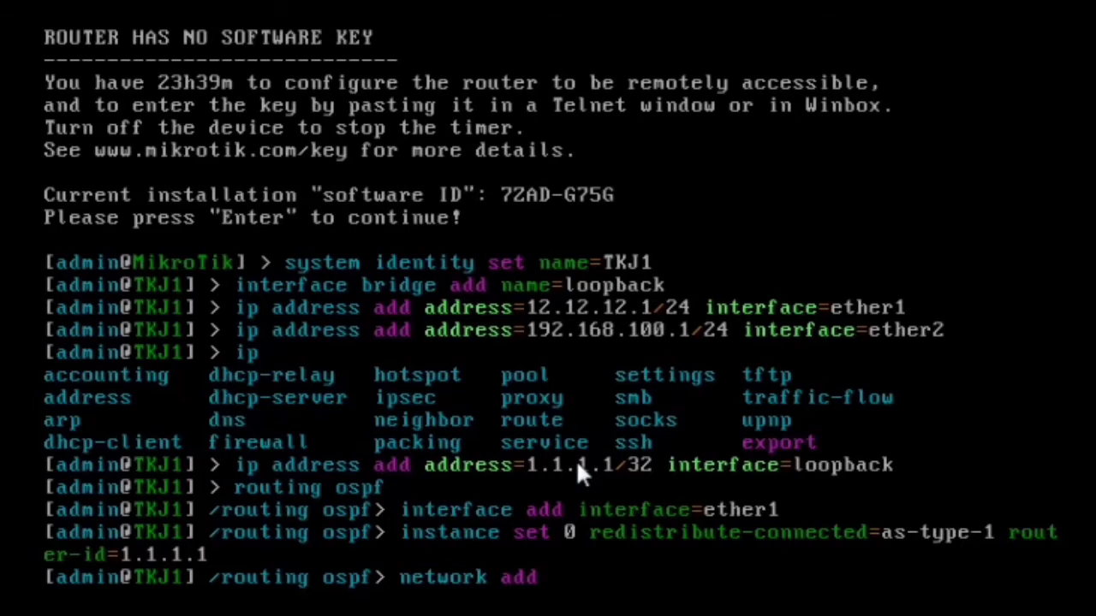
pyautogui.write('netw')
pyautogui.press('Tab')
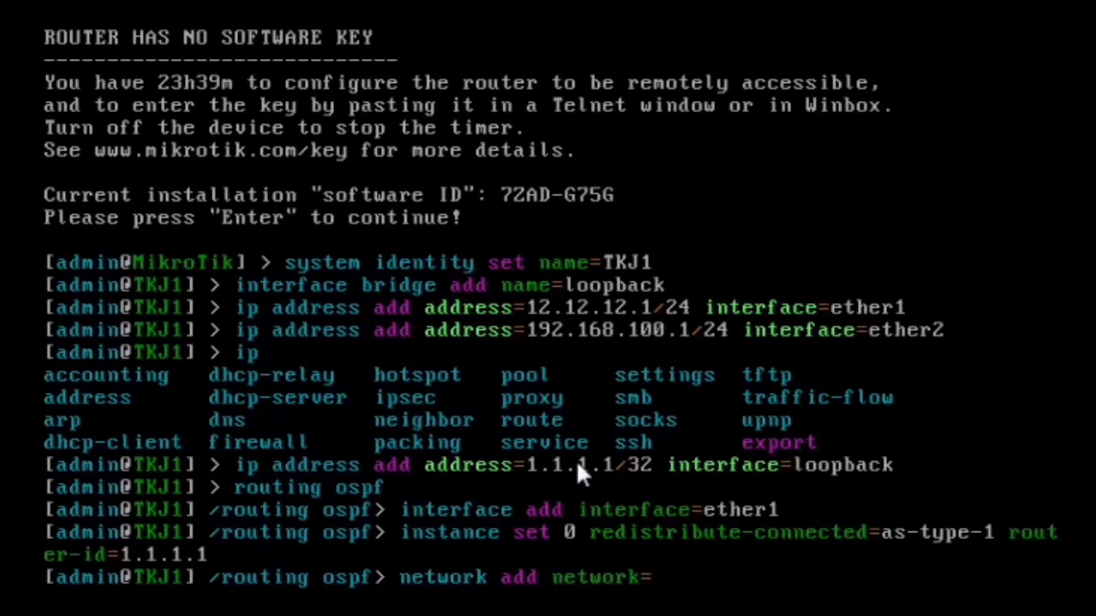
pyautogui.write('12.12.12.')
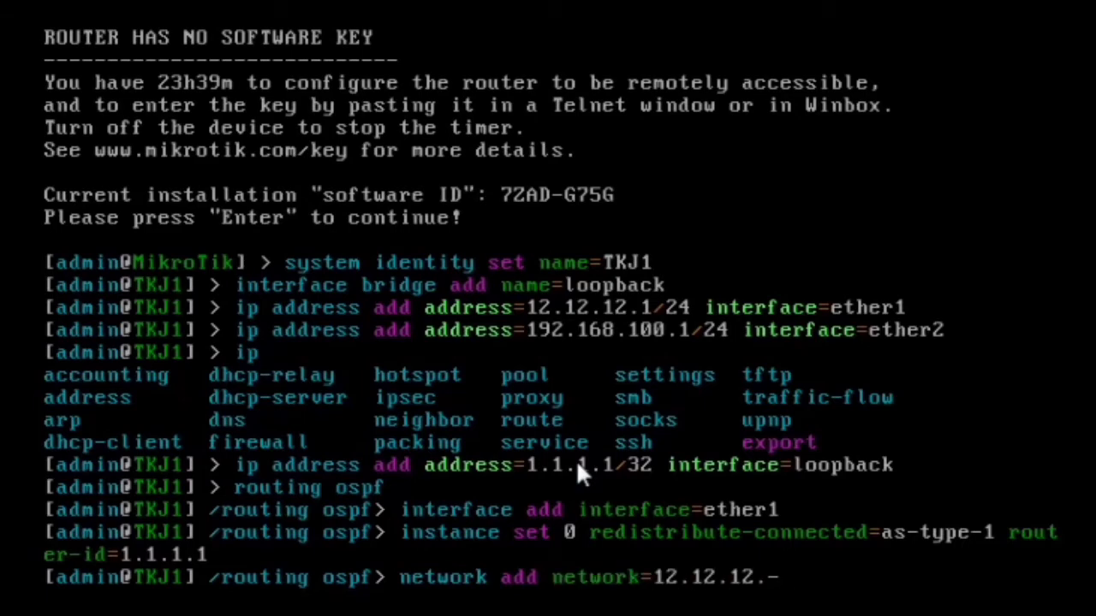
pyautogui.write('0/24 are')
pyautogui.press('Tab')
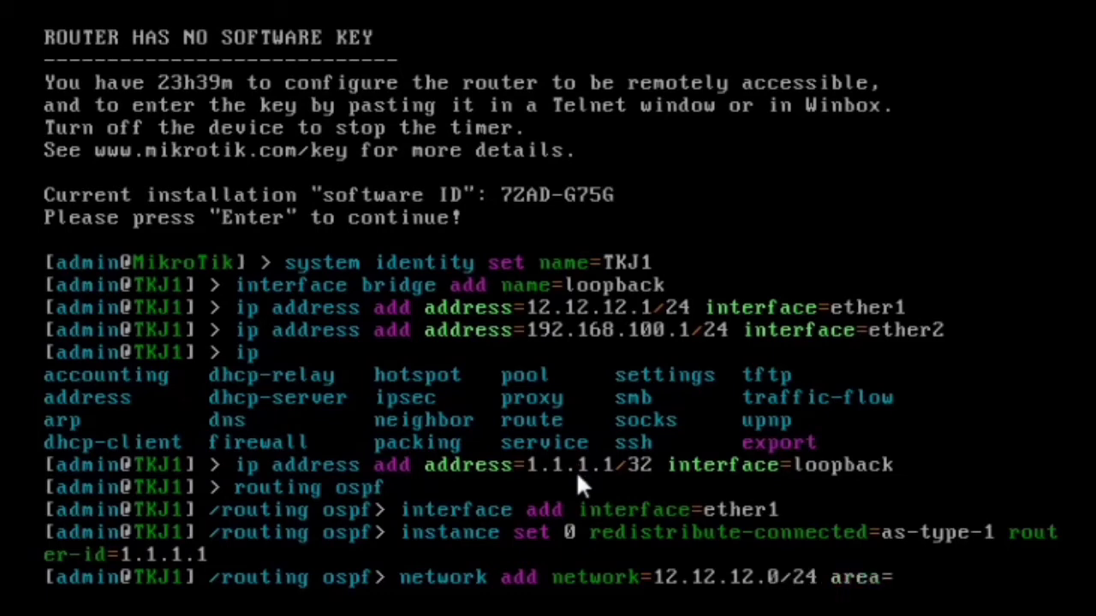
pyautogui.write('ba')
pyautogui.press('Tab')
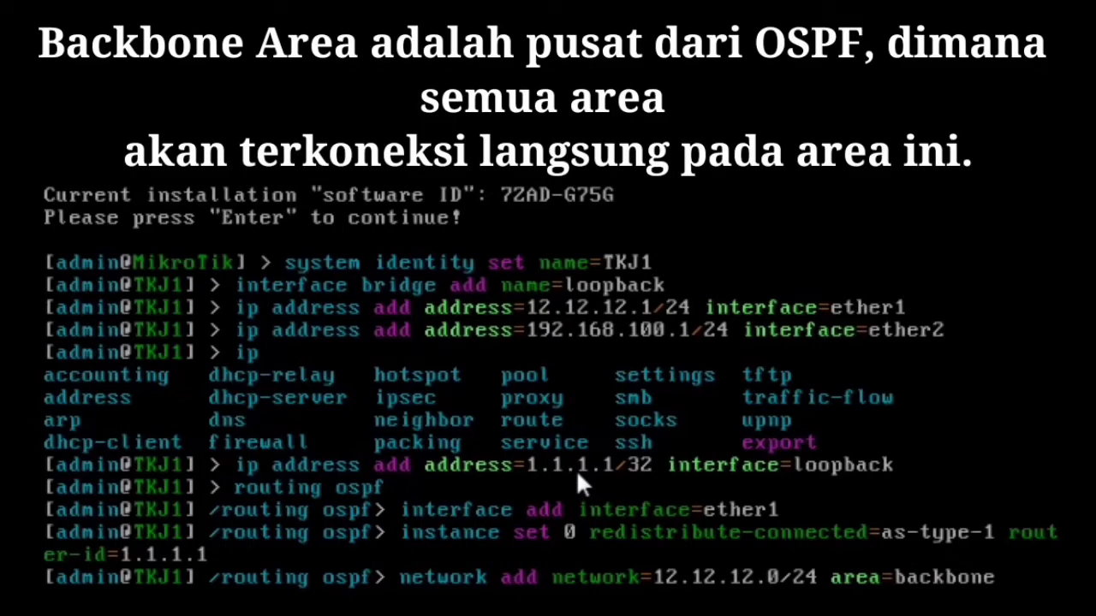
pyautogui.press('Return')
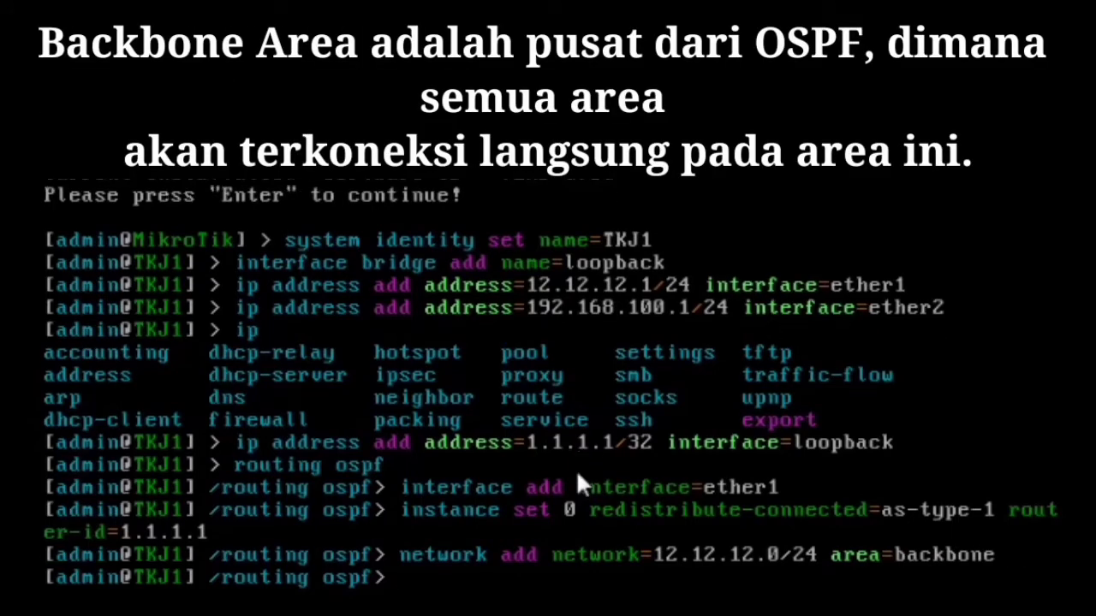
# - Add the network 192.168.100.0/24 to the OSPF backbone area on router TKJ1, reusing the previous network command
pyautogui.press('Up')
pyautogui.press('Left')
pyautogui.press('Left')
pyautogui.press('Left')
pyautogui.press('Left')
pyautogui.press('Left')
pyautogui.press('Left')
pyautogui.press('Left')
pyautogui.press('Left')
pyautogui.press('Left')
pyautogui.press('Left')
pyautogui.press('Left')
pyautogui.press('Left')
pyautogui.press('Left')
pyautogui.press('Left')
pyautogui.press('Left')
pyautogui.press('Left')
pyautogui.press('Left')
pyautogui.press('Left')
pyautogui.press('Left')
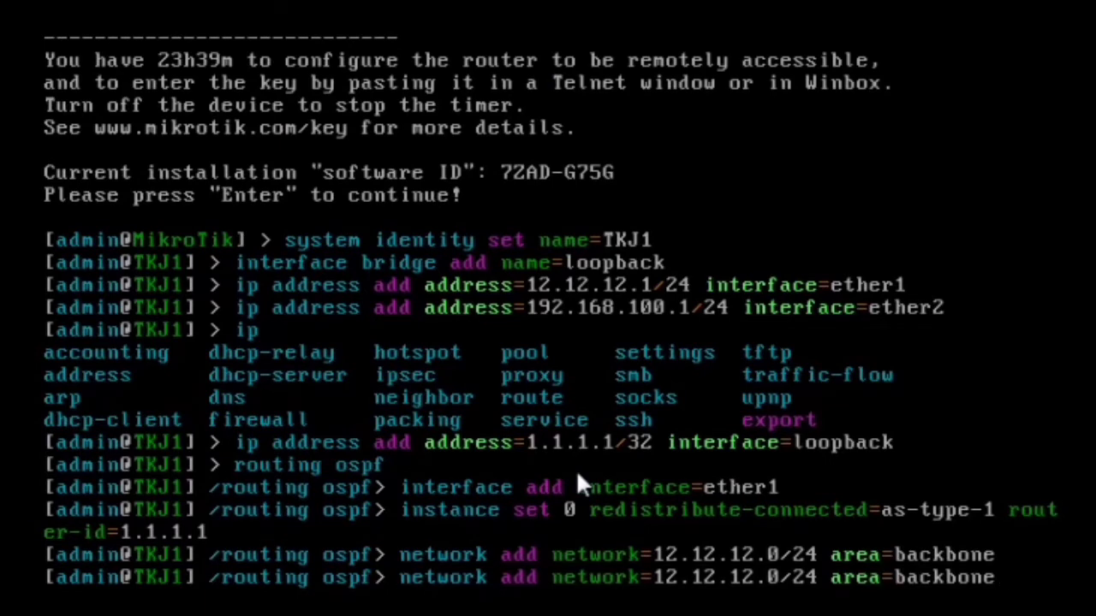
pyautogui.press('BackSpace')
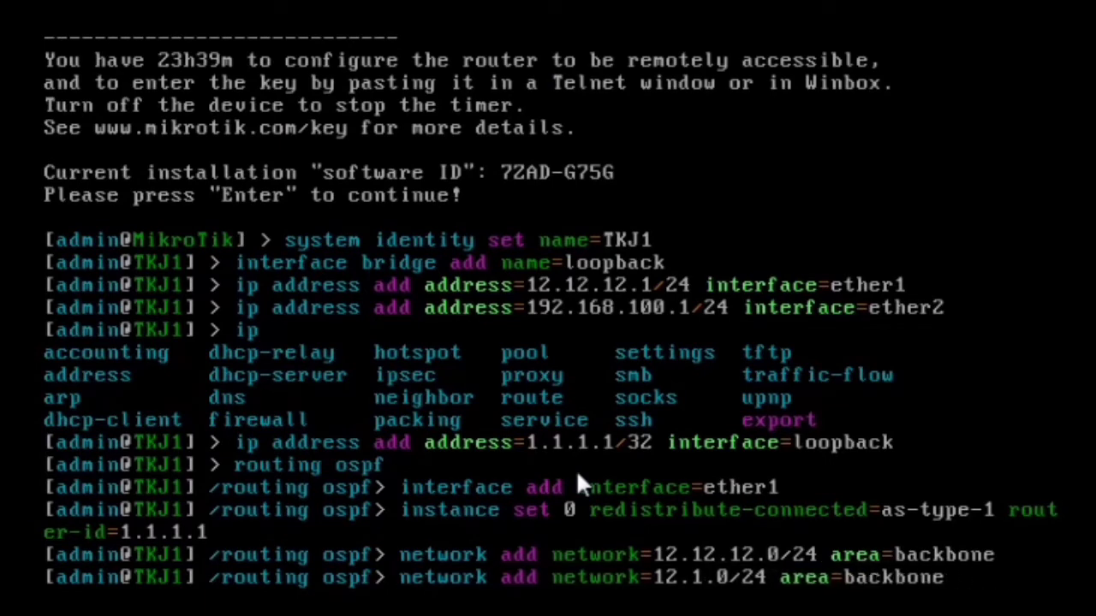
pyautogui.press('BackSpace')
pyautogui.press('BackSpace')
pyautogui.press('BackSpace')
pyautogui.press('BackSpace')
pyautogui.press('BackSpace')
pyautogui.press('BackSpace')
pyautogui.press('BackSpace')
pyautogui.write('192.168.1')
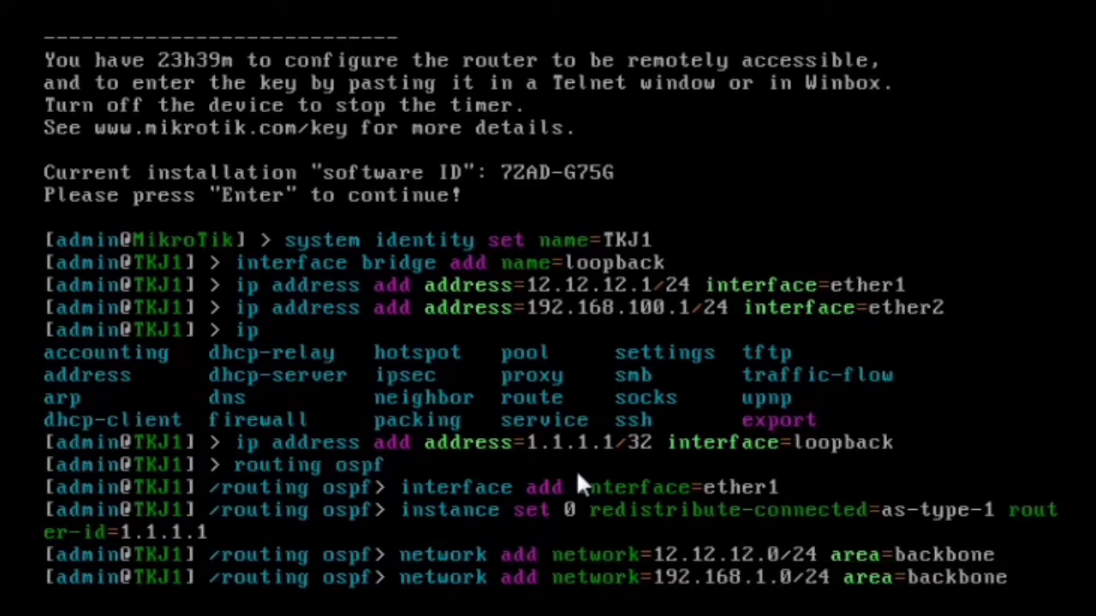
pyautogui.write('00')
pyautogui.press('Return')
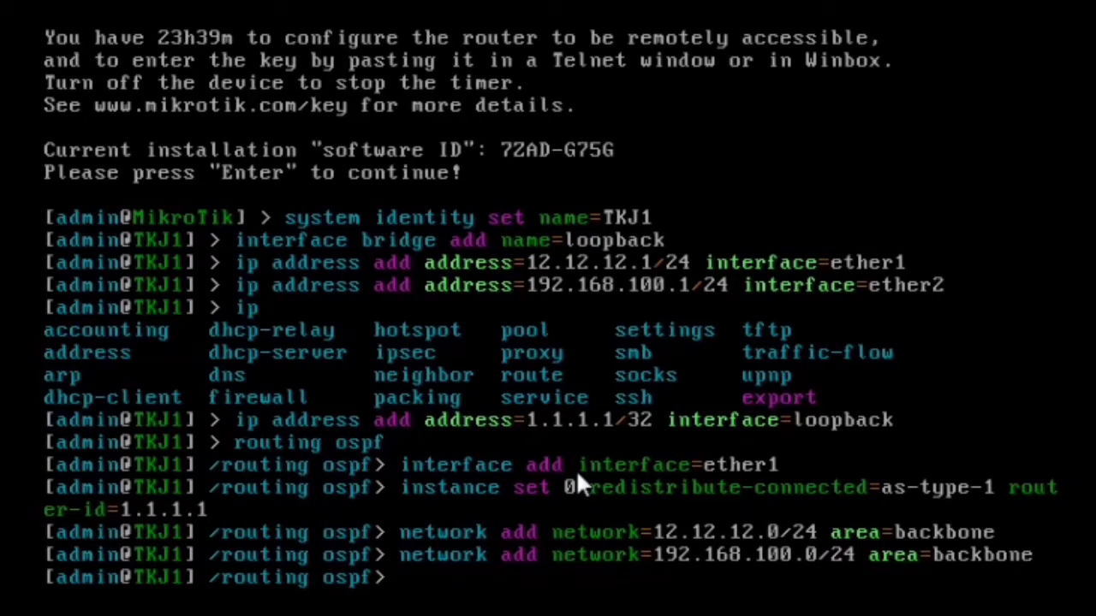
# - Add the loopback network 1.1.1.1/32 to the OSPF backbone area on router TKJ1
pyautogui.write('network ad')
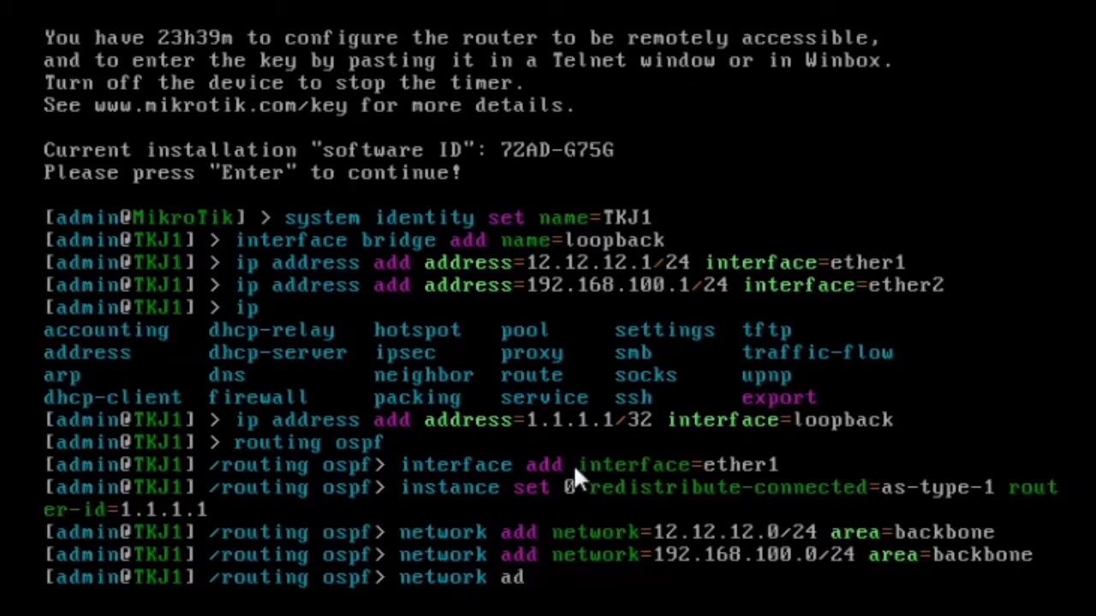
pyautogui.write('d ne')
pyautogui.press('Tab')
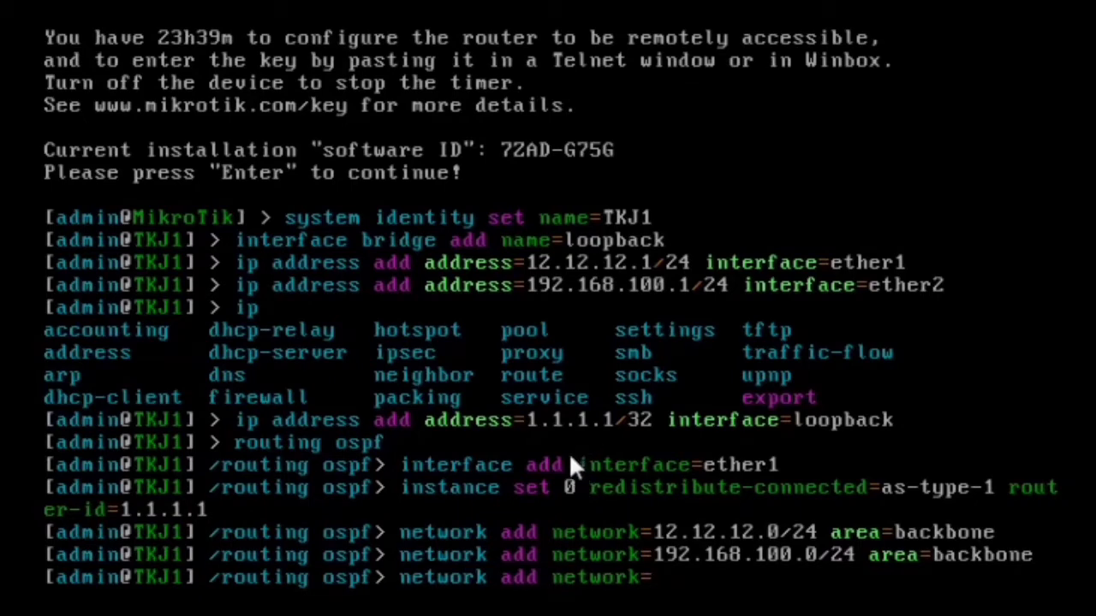
pyautogui.write('1.1.1.1/3')
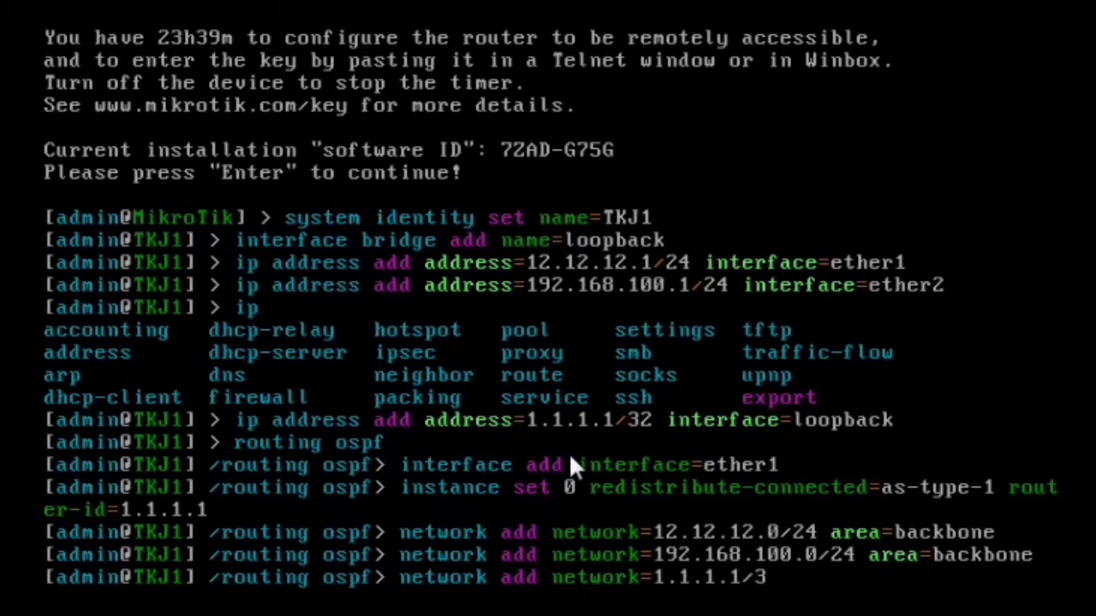
pyautogui.write('2 area=')
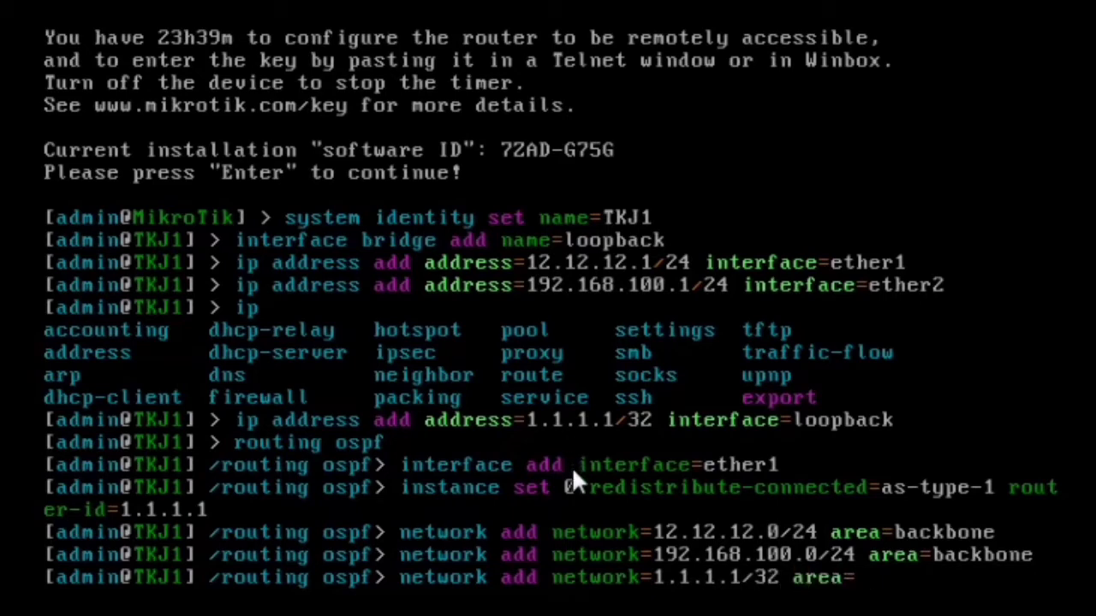
pyautogui.write('ba')
pyautogui.press('Tab')
pyautogui.press('Return')
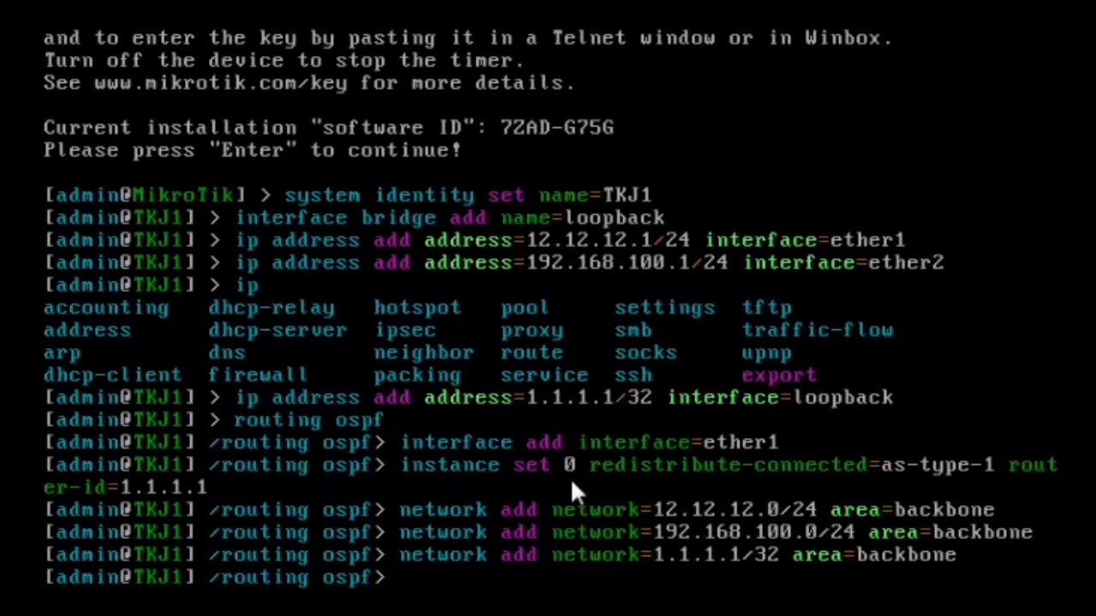
# - Leave the OSPF configuration level on router TKJ1 and print its IP route table
pyautogui.write('/')
pyautogui.press('Return')
pyautogui.write('ip route ')
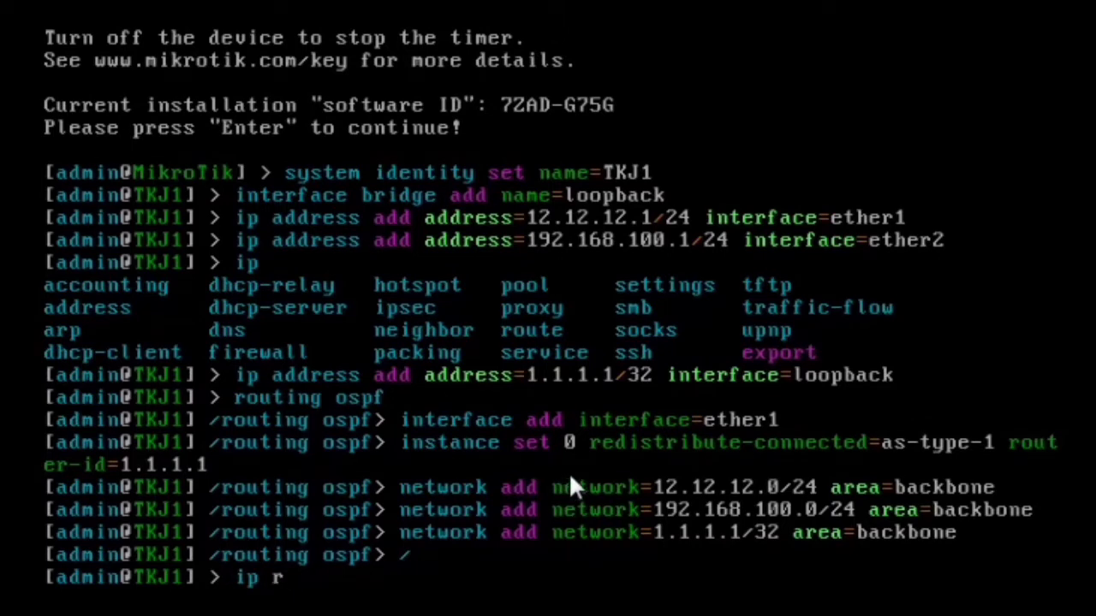
pyautogui.write('pr')
pyautogui.press('Return')
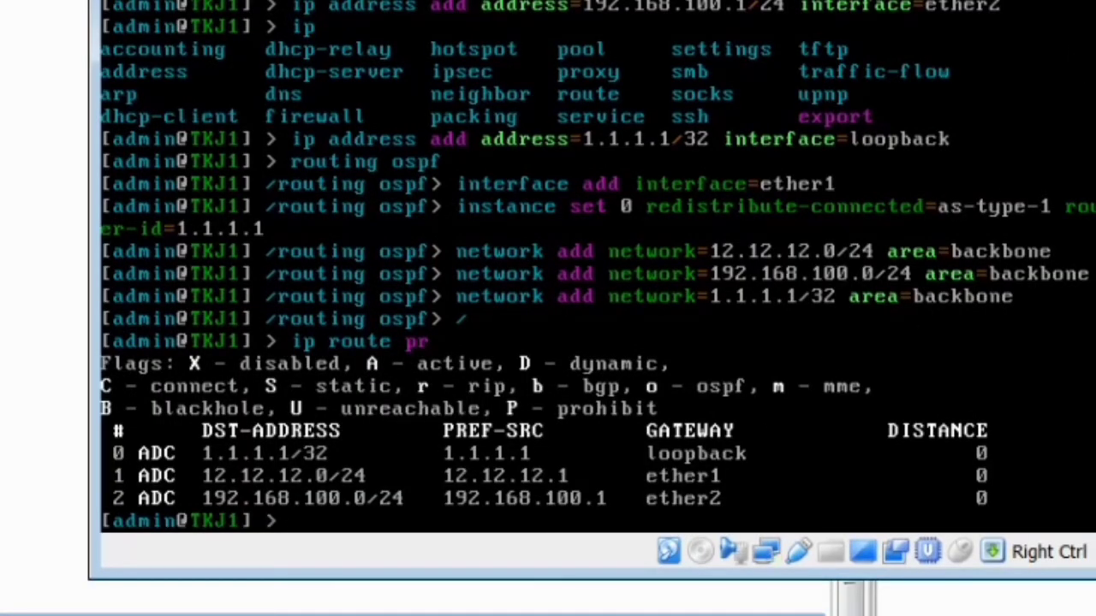
# - Switch to the console of the next unconfigured MikroTik router and show it full screen
pyautogui.hotkey('alt', 'Tab')
pyautogui.hotkey('alt', 'Tab')
pyautogui.hotkey('alt', 'Tab')
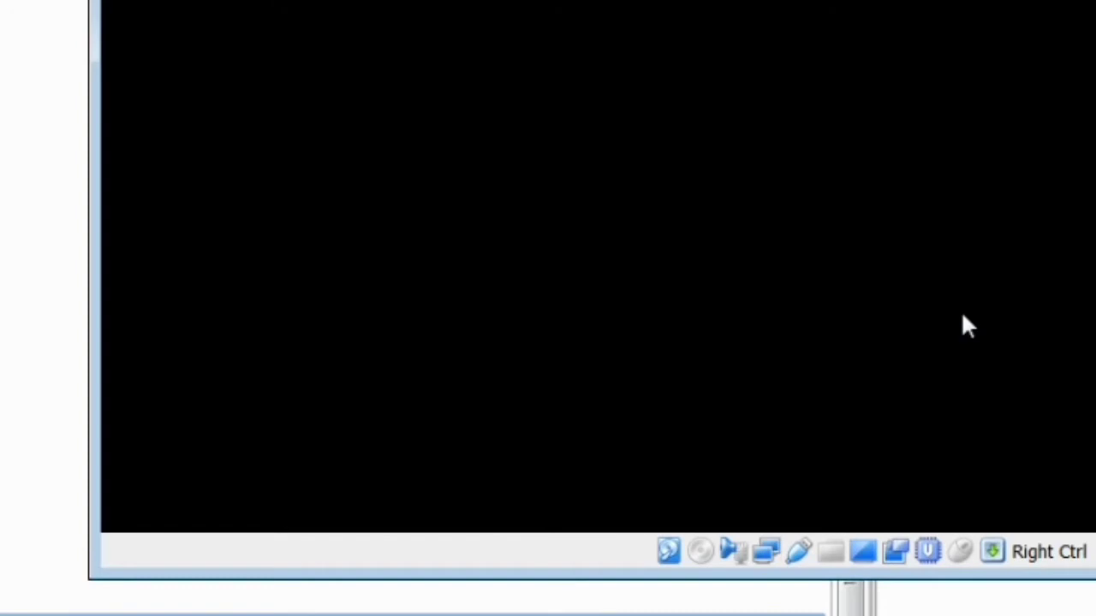
pyautogui.hotkey('ctrl', 'f')
pyautogui.press('Return')
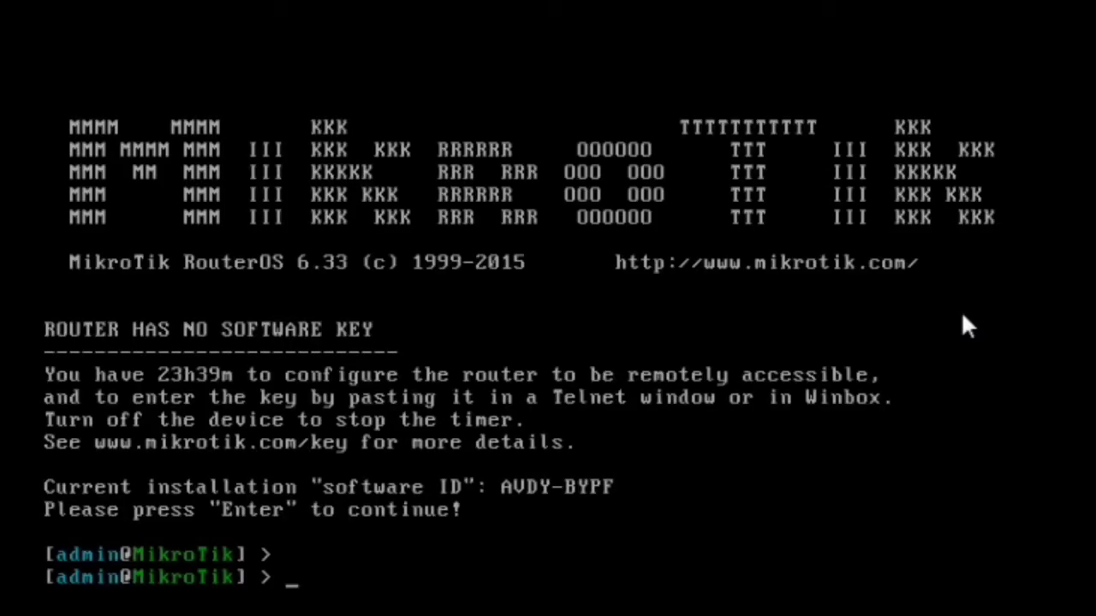
# - Set the system identity name of this MikroTik router to RPL1
pyautogui.write('system identity ')
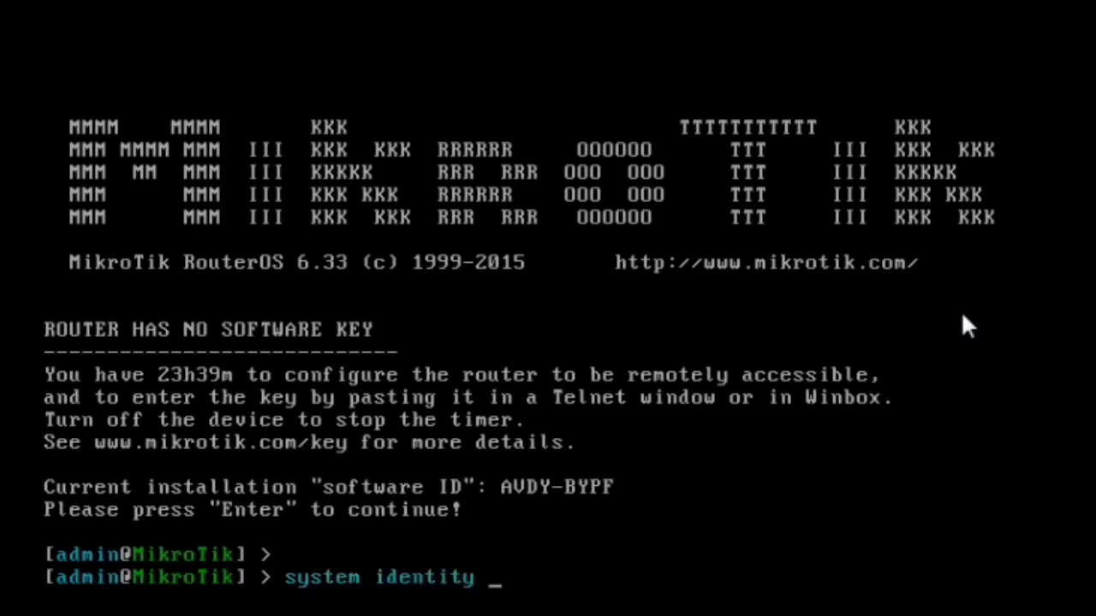
pyautogui.write('ad')
pyautogui.press('BackSpace')
pyautogui.press('BackSpace')
pyautogui.press('BackSpace')
pyautogui.write('set nam')
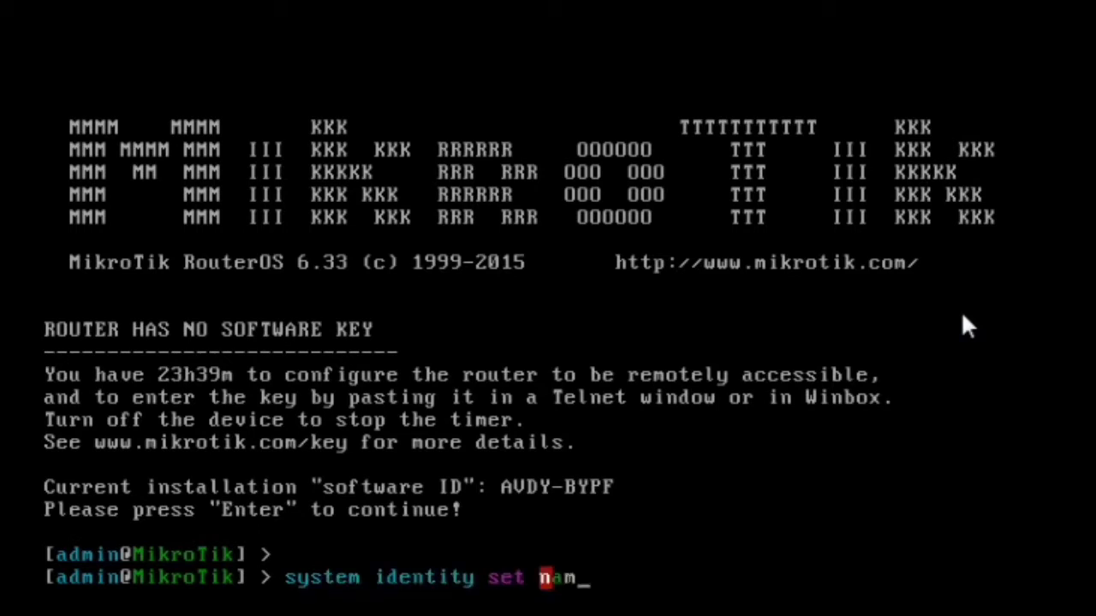
pyautogui.write('e=RPL1')
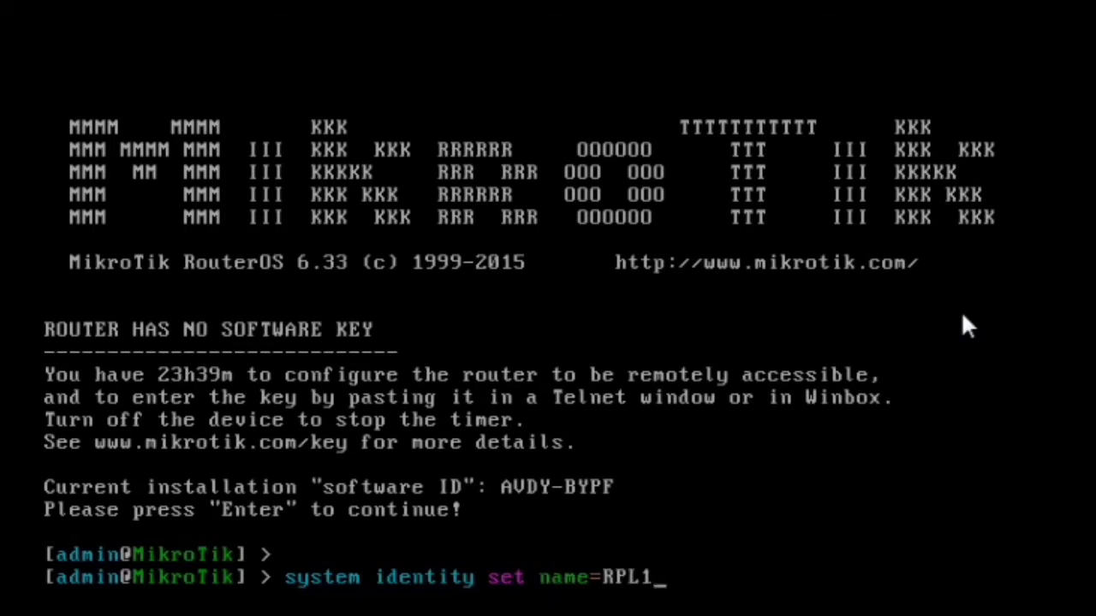
pyautogui.press('Return')
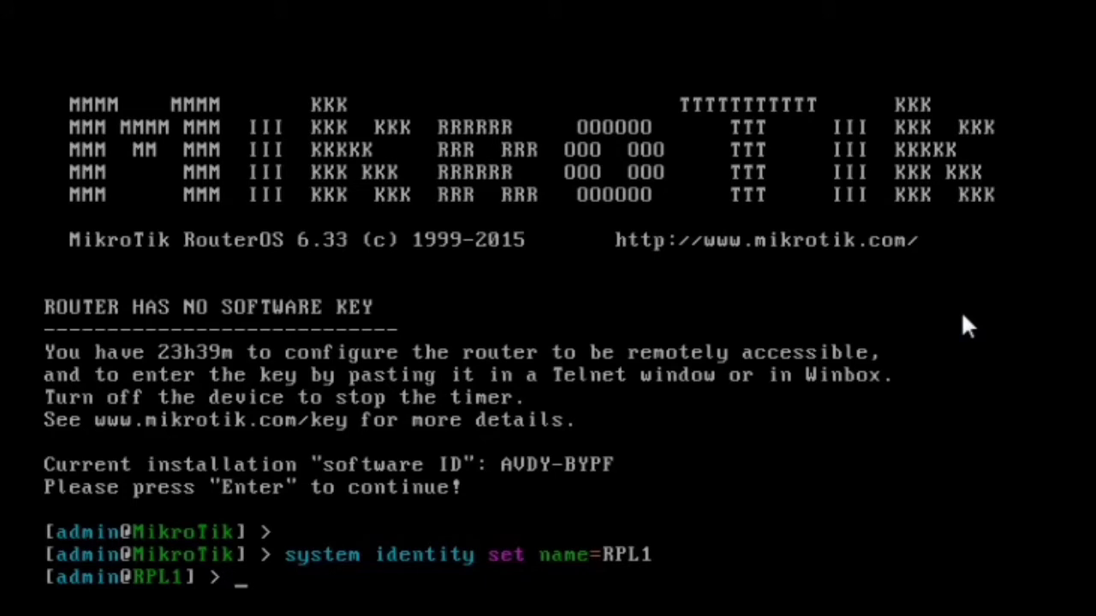
# - Add a bridge interface named loopback on router RPL1
pyautogui.write('in')
pyautogui.press('Tab')
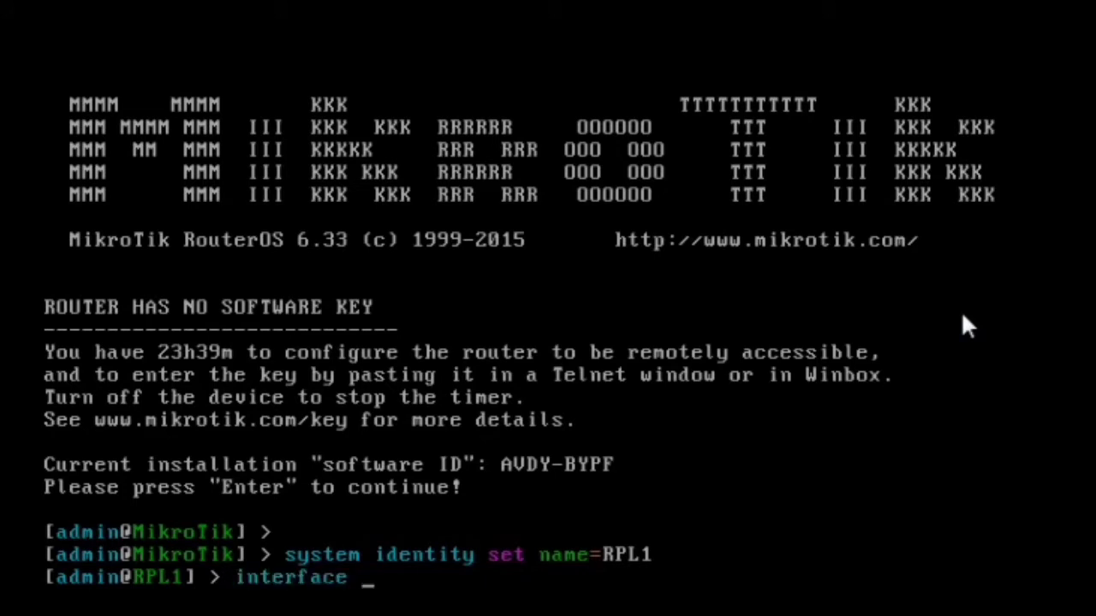
pyautogui.write('br')
pyautogui.press('Tab')
pyautogui.write('ad')
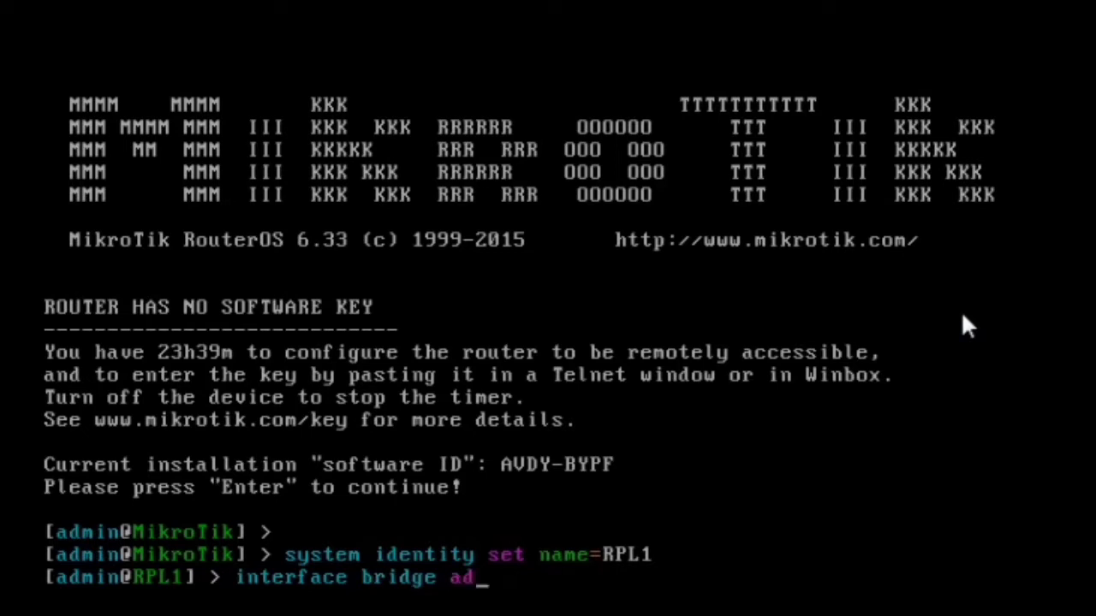
pyautogui.press('Tab')
pyautogui.write('n')
pyautogui.press('Tab')
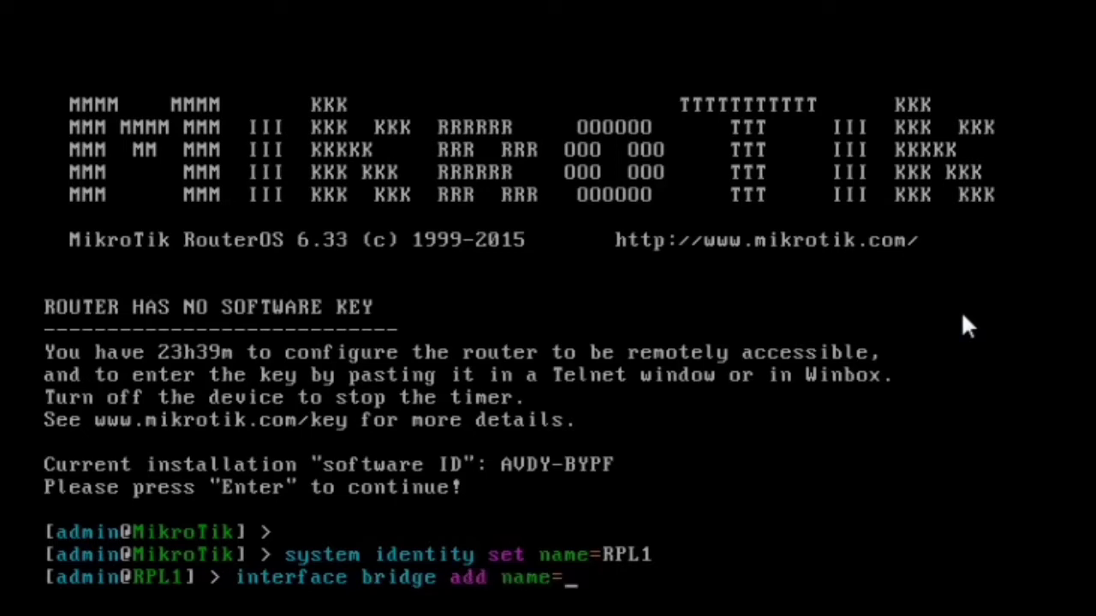
pyautogui.write('loopback')
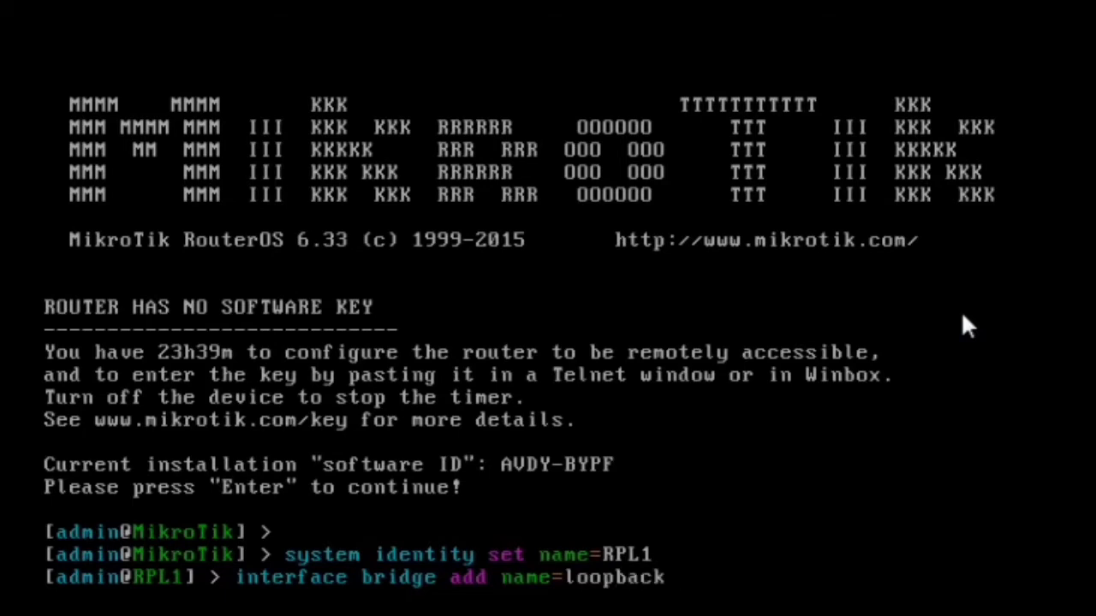
pyautogui.press('Return')
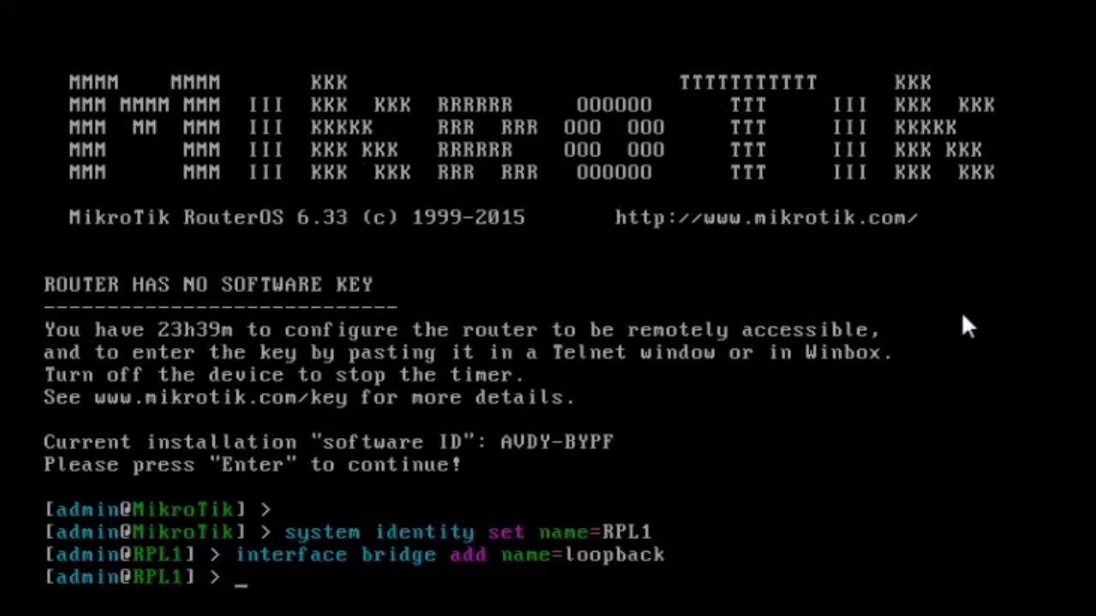
# - Add the IP address 13.13.13.1/24 to interface ether1 on router RPL1
pyautogui.write('ip')
pyautogui.press('Tab')
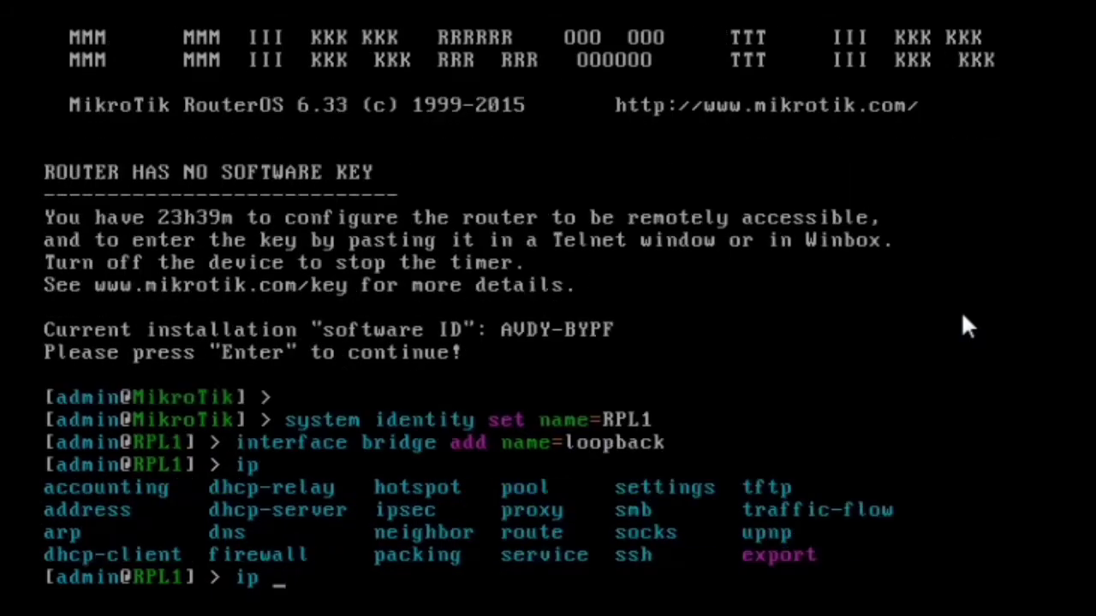
pyautogui.write('address ')
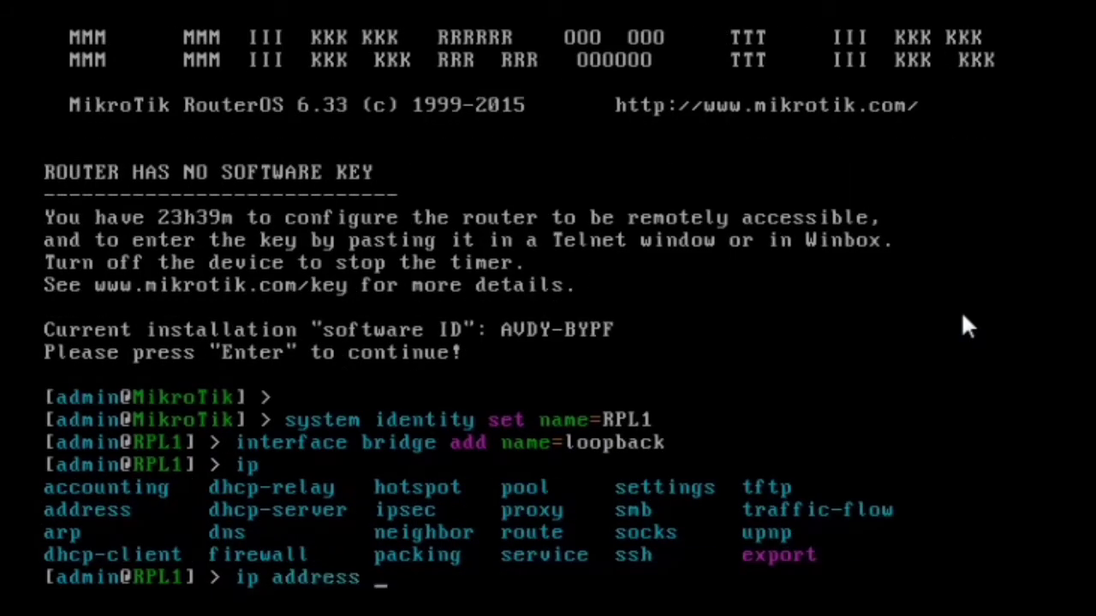
pyautogui.write('add ad')
pyautogui.press('Tab')
pyautogui.write('192')
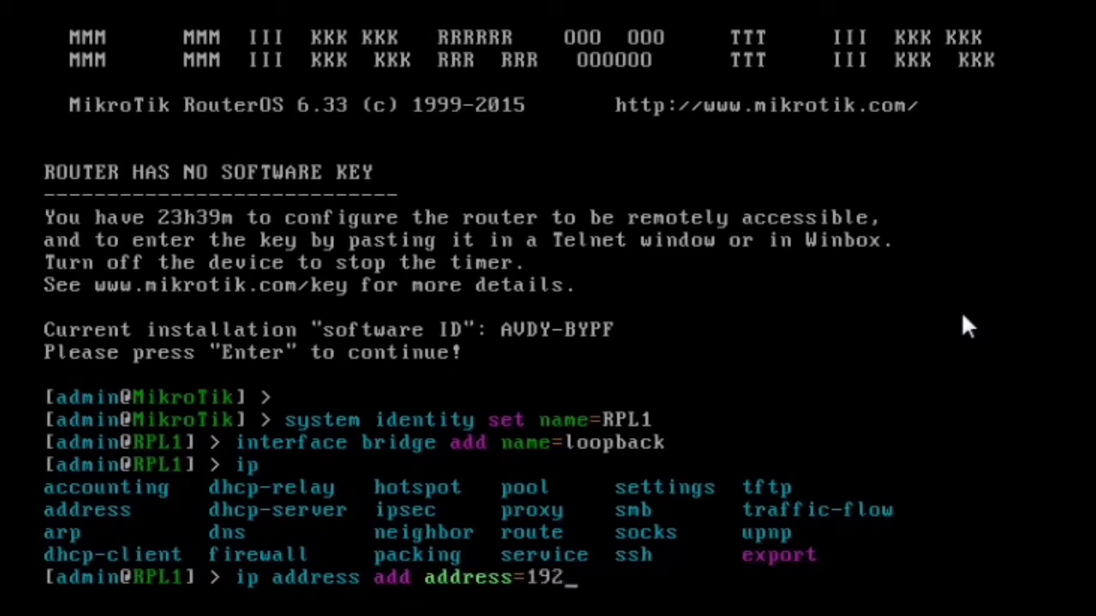
pyautogui.press('BackSpace')
pyautogui.press('BackSpace')
pyautogui.press('BackSpace')
pyautogui.write('13.13.13.1')
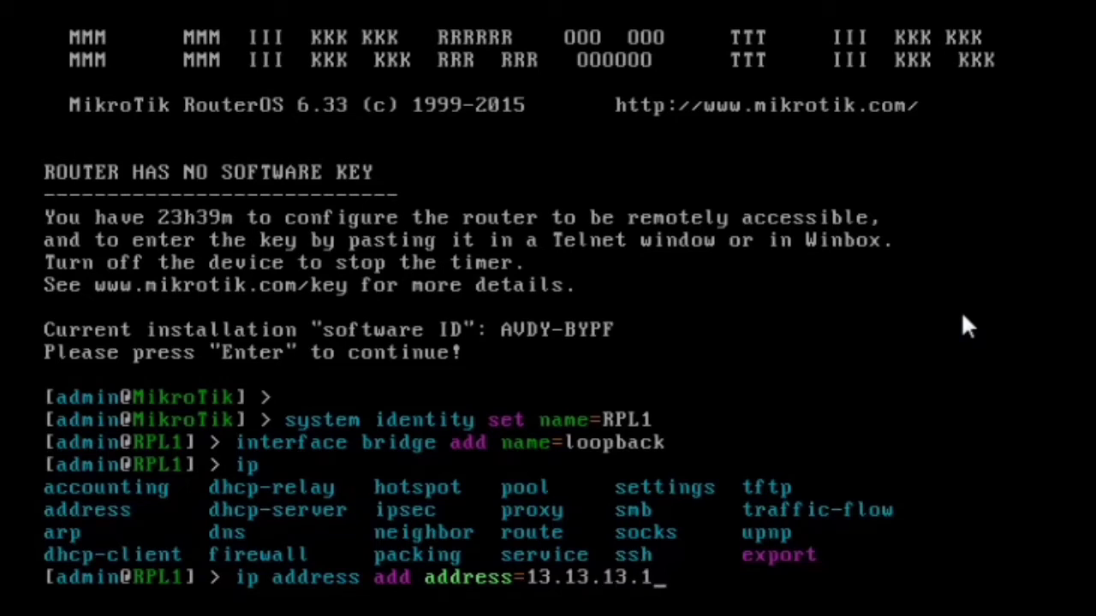
pyautogui.write('/24 ine')
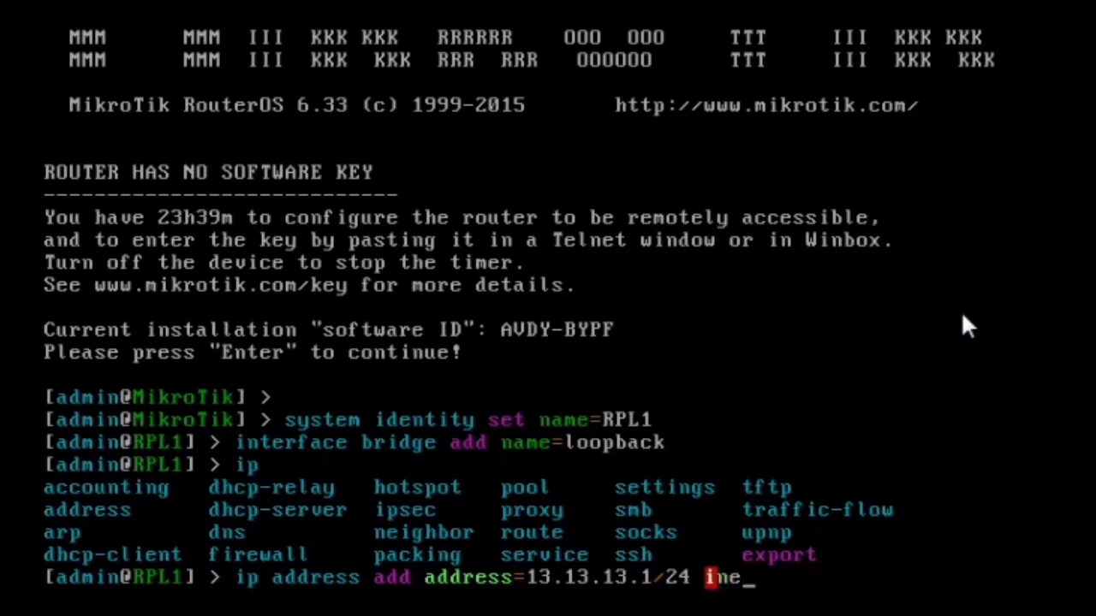
pyautogui.press('Tab')
pyautogui.write('ether')
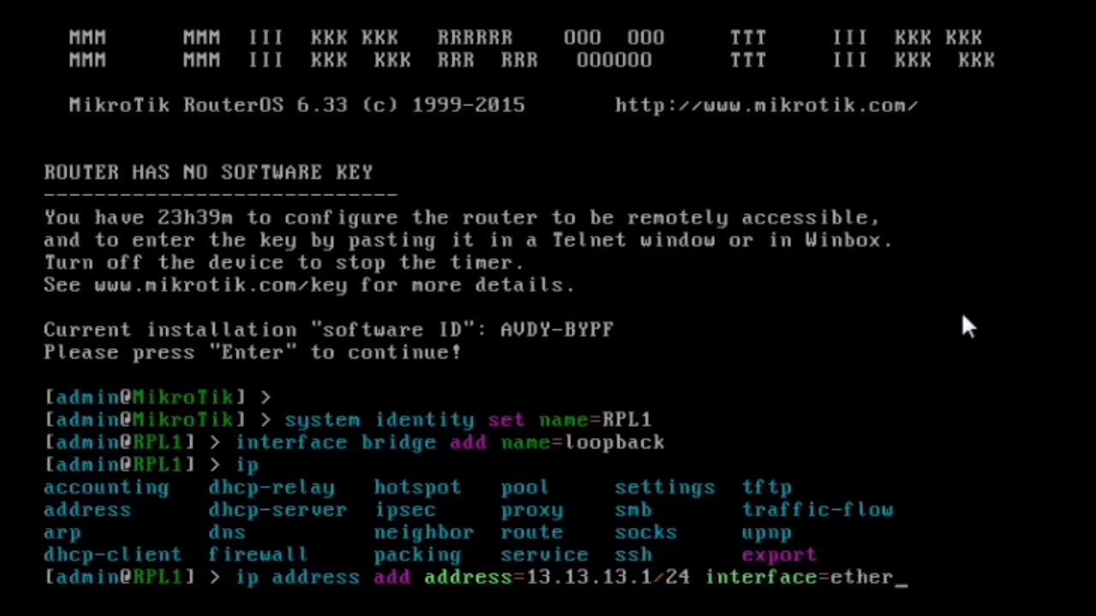
pyautogui.write('2')
pyautogui.press('BackSpace')
pyautogui.write('1')
pyautogui.press('Return')
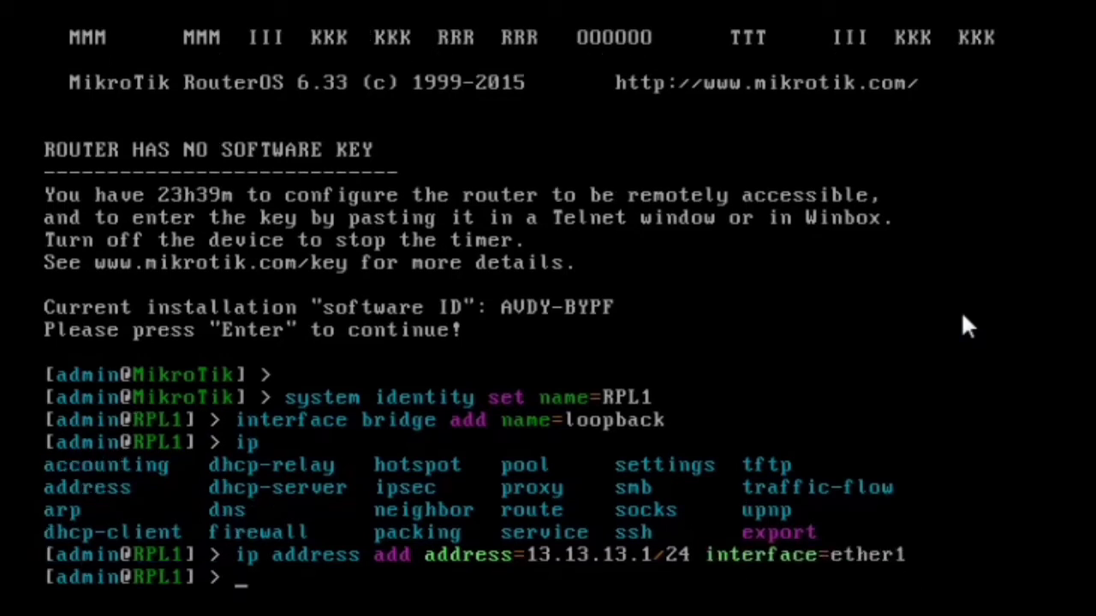
# - Try to add the IP address 192.168.300.1/24 to interface ether2 on router RPL1, reusing the previous address command
pyautogui.press('Up')
pyautogui.press('BackSpace')
pyautogui.write('2')
pyautogui.press('Left')
pyautogui.press('Left')
pyautogui.press('Left')
pyautogui.press('Left')
pyautogui.press('Left')
pyautogui.press('Left')
pyautogui.press('Left')
pyautogui.press('Left')
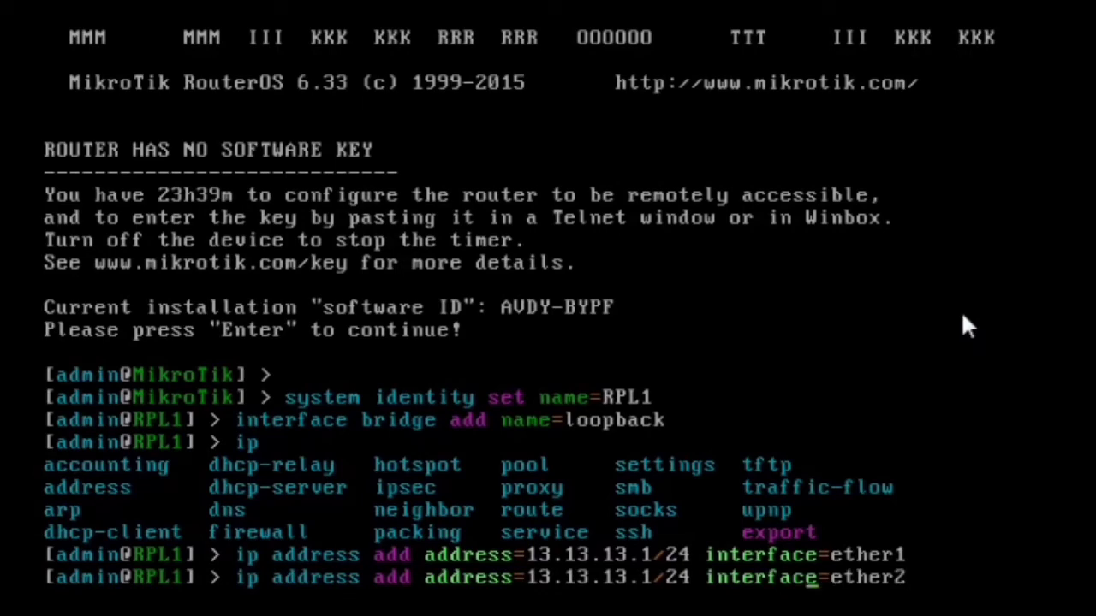
pyautogui.press('Left')
pyautogui.press('Left')
pyautogui.press('Left')
pyautogui.press('Left')
pyautogui.press('Left')
pyautogui.press('Left')
pyautogui.press('Left')
pyautogui.press('Left')
pyautogui.press('Left')
pyautogui.press('Left')
pyautogui.press('Left')
pyautogui.press('Left')
pyautogui.press('BackSpace')
pyautogui.press('BackSpace')
pyautogui.press('BackSpace')
pyautogui.press('BackSpace')
pyautogui.press('BackSpace')
pyautogui.press('BackSpace')
pyautogui.press('BackSpace')
pyautogui.press('BackSpace')
pyautogui.press('BackSpace')
pyautogui.press('BackSpace')
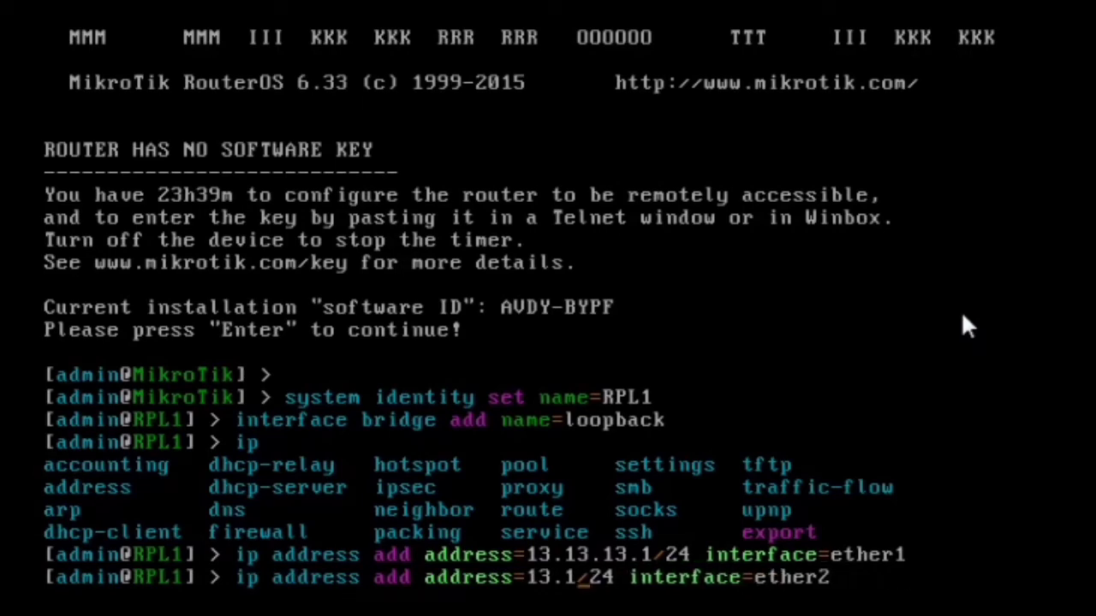
pyautogui.write('192.168.10')
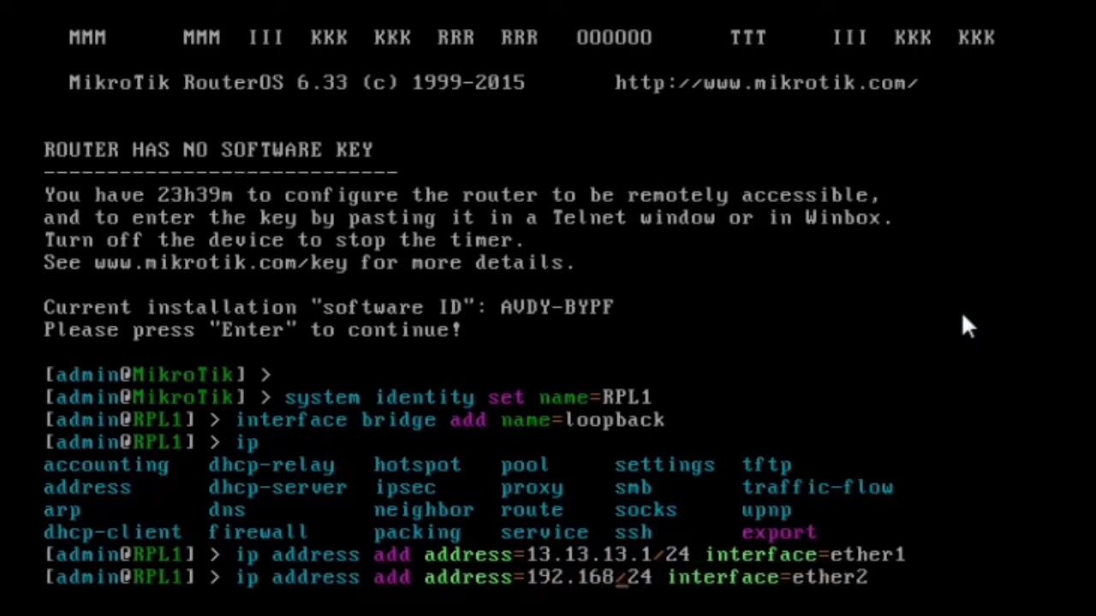
pyautogui.press('BackSpace')
pyautogui.press('BackSpace')
pyautogui.write('300.1')
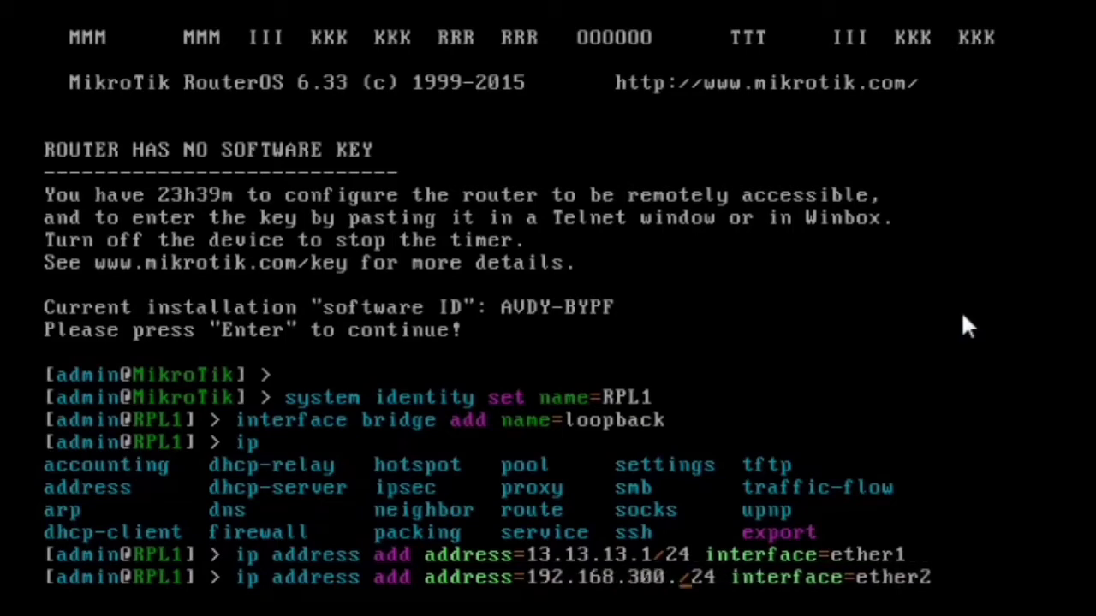
pyautogui.press('Return')
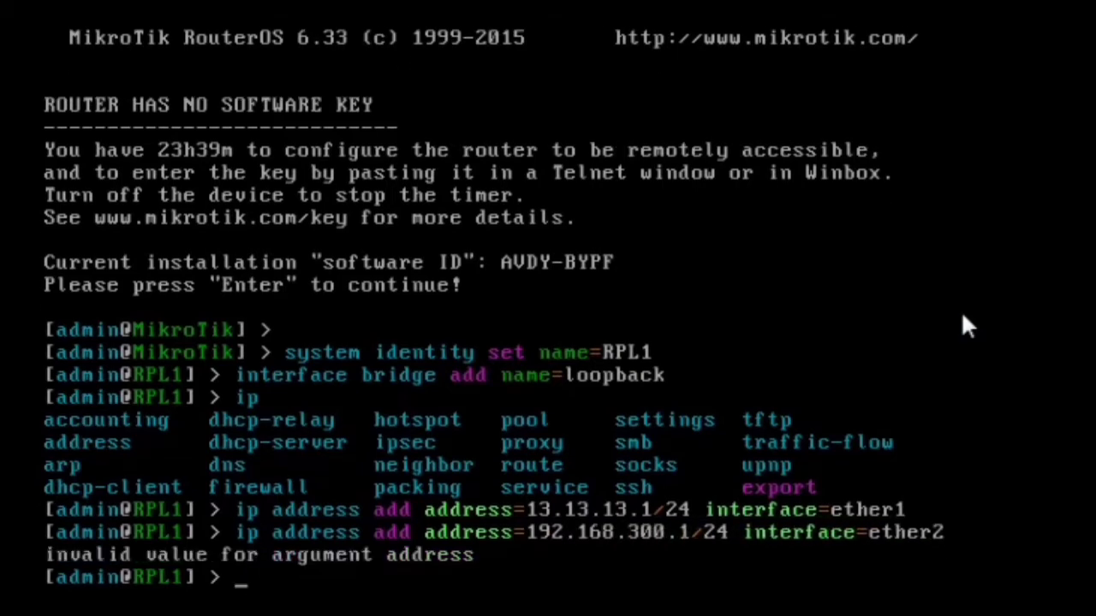
# - Add the IP address 192.168.250.1/24 to interface ether2 on router RPL1 by correcting the previous address command
pyautogui.press('Up')
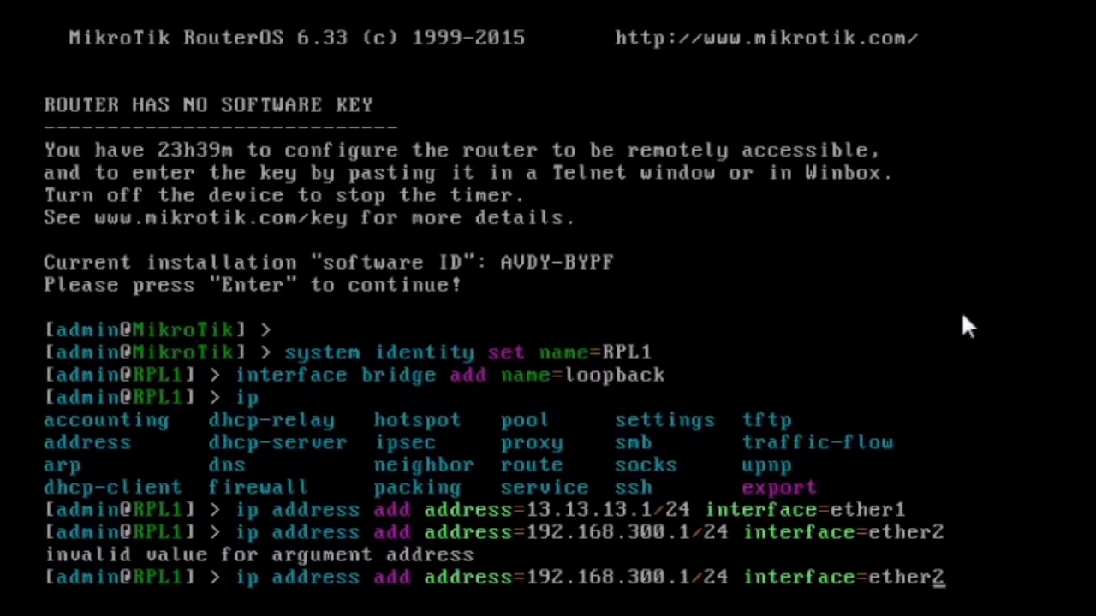
pyautogui.press('Left')
pyautogui.press('Left')
pyautogui.press('Left')
pyautogui.press('Left')
pyautogui.press('Left')
pyautogui.press('Left')
pyautogui.press('Left')
pyautogui.press('Left')
pyautogui.press('Left')
pyautogui.press('Left')
pyautogui.press('Left')
pyautogui.press('Left')
pyautogui.press('Left')
pyautogui.press('Left')
pyautogui.press('Left')
pyautogui.press('Left')
pyautogui.press('Left')
pyautogui.press('BackSpace')
pyautogui.press('BackSpace')
pyautogui.press('BackSpace')
pyautogui.write('250')
pyautogui.press('BackSpace')
pyautogui.press('BackSpace')
pyautogui.press('BackSpace')
pyautogui.write('20')
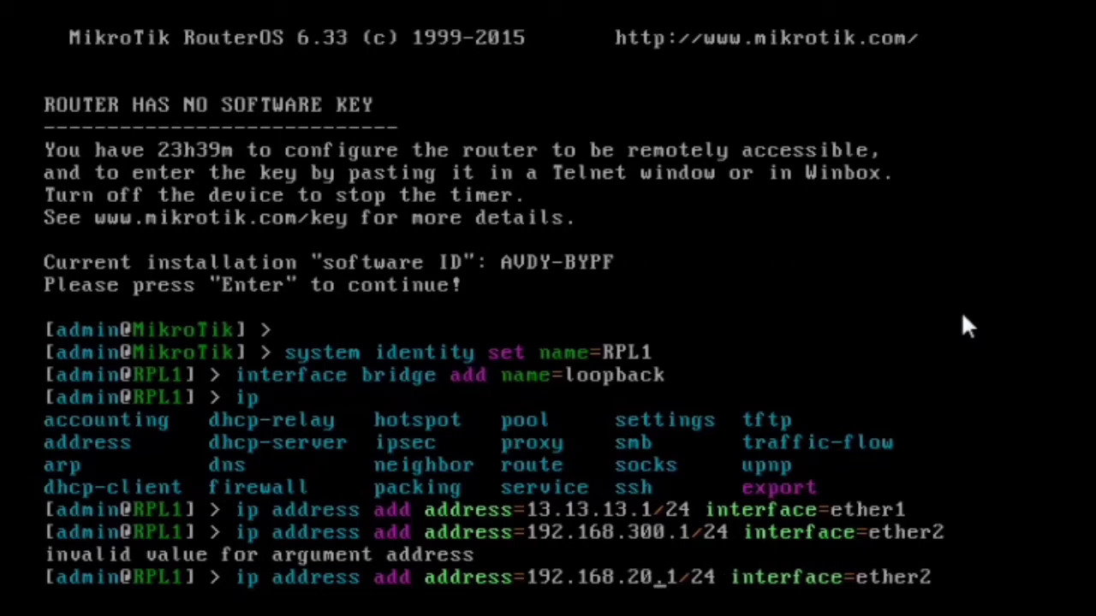
pyautogui.write('0')
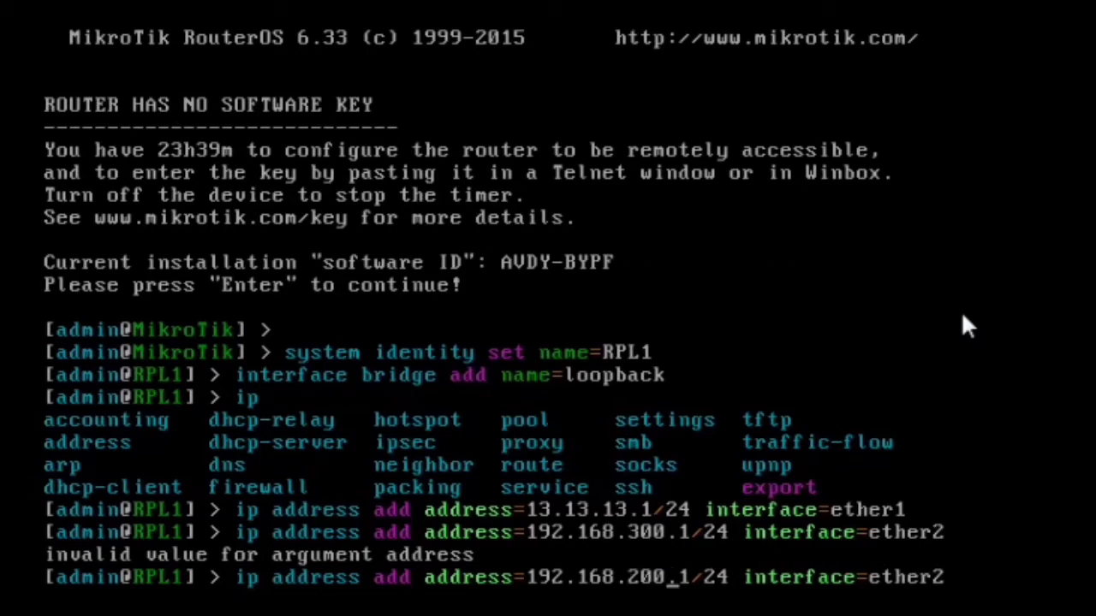
pyautogui.press('BackSpace')
pyautogui.press('BackSpace')
pyautogui.press('BackSpace')
pyautogui.write('50')
pyautogui.press('Return')
# - Add the IP address 3.3.3.3/32 to the loopback interface on router RPL1, reusing the previous address command
pyautogui.press('Up')
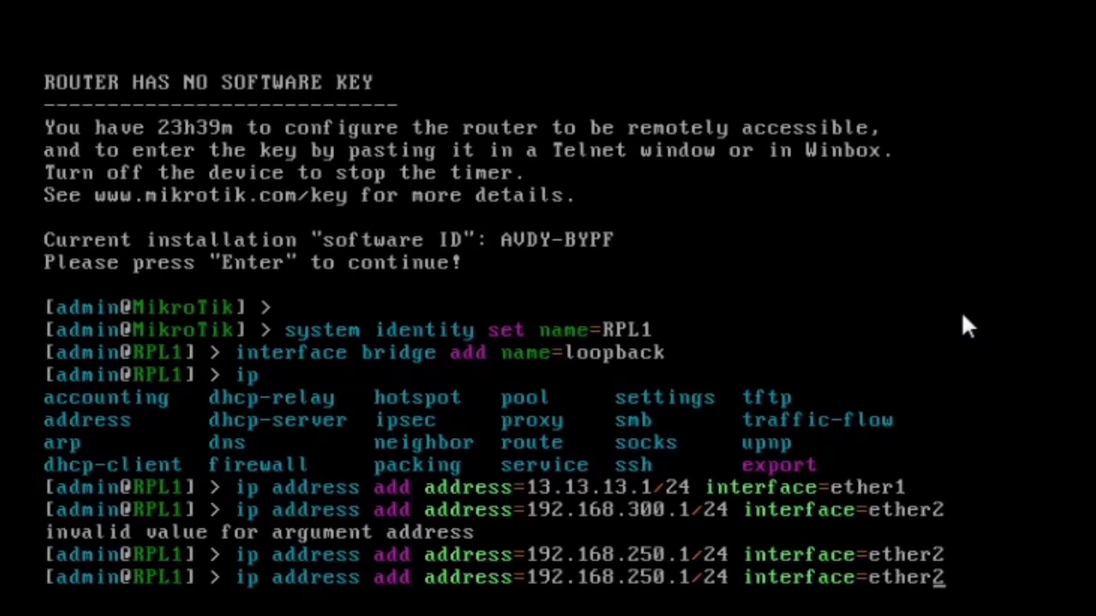
pyautogui.press('BackSpace')
pyautogui.press('BackSpace')
pyautogui.press('BackSpace')
pyautogui.press('BackSpace')
pyautogui.press('BackSpace')
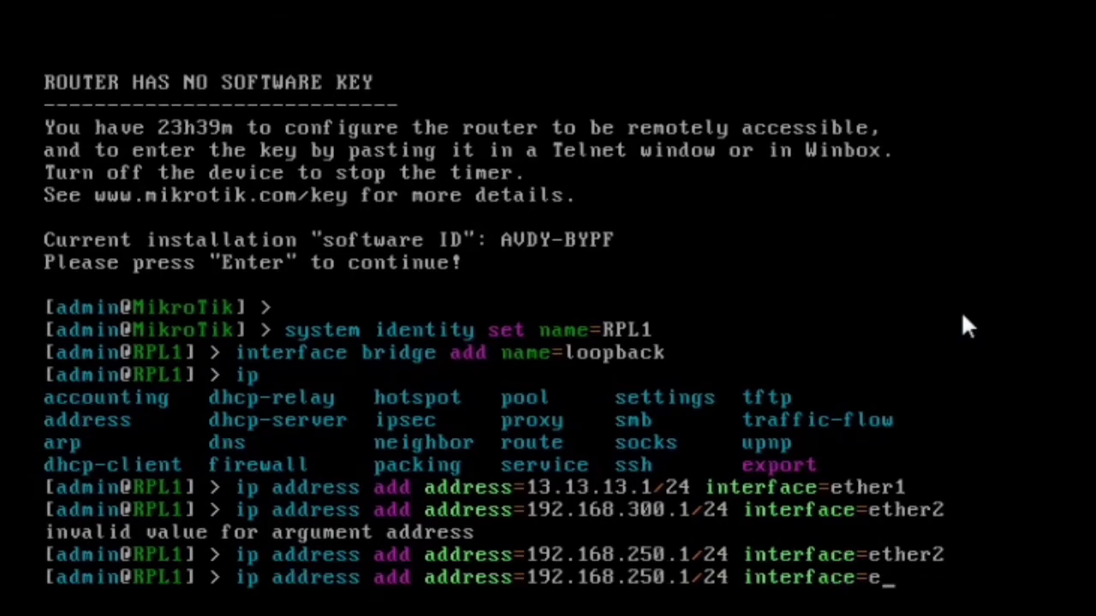
pyautogui.press('BackSpace')
pyautogui.write('lo')
pyautogui.press('Tab')
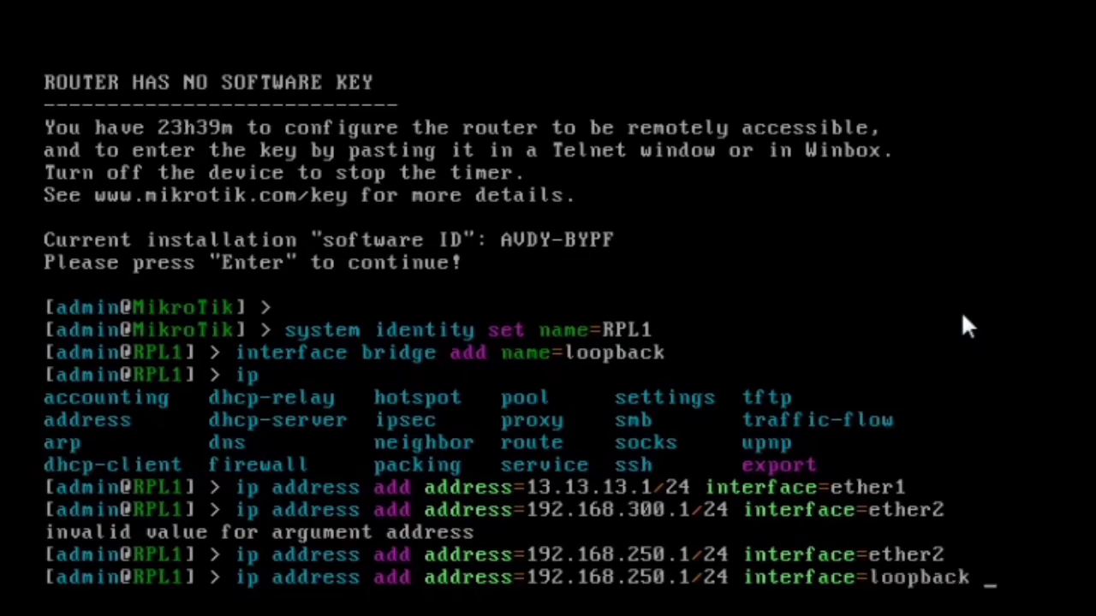
pyautogui.press('BackSpace')
pyautogui.press('BackSpace')
pyautogui.press('BackSpace')
pyautogui.press('BackSpace')
pyautogui.press('BackSpace')
pyautogui.press('BackSpace')
pyautogui.press('BackSpace')
pyautogui.press('BackSpace')
pyautogui.press('BackSpace')
pyautogui.press('BackSpace')
pyautogui.press('BackSpace')
pyautogui.press('BackSpace')
pyautogui.press('BackSpace')
pyautogui.press('BackSpace')
pyautogui.press('BackSpace')
pyautogui.press('BackSpace')
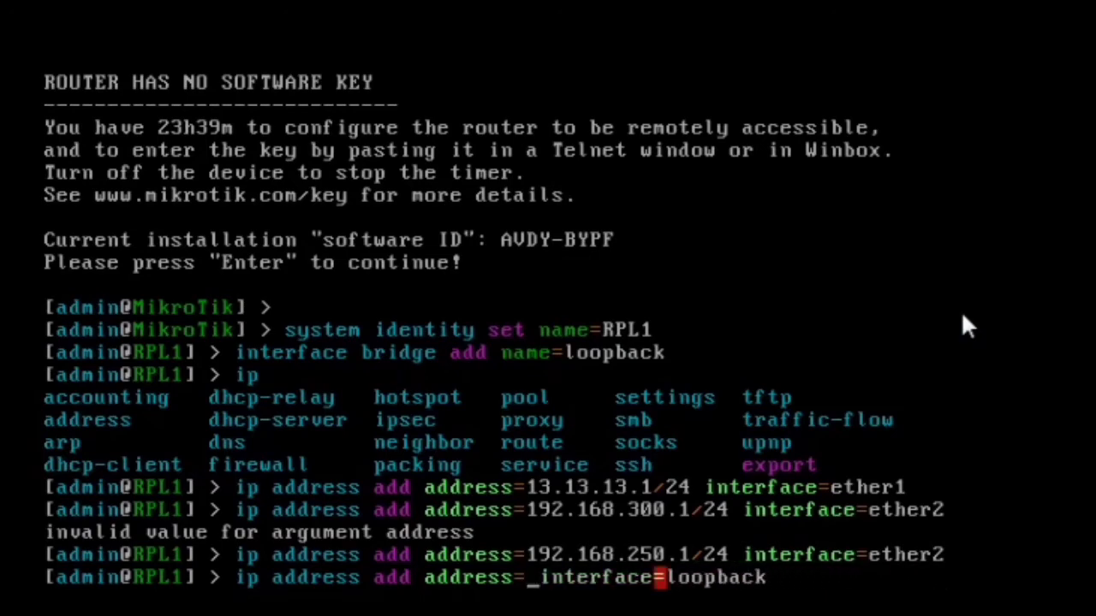
pyautogui.write('2.2.2.2')
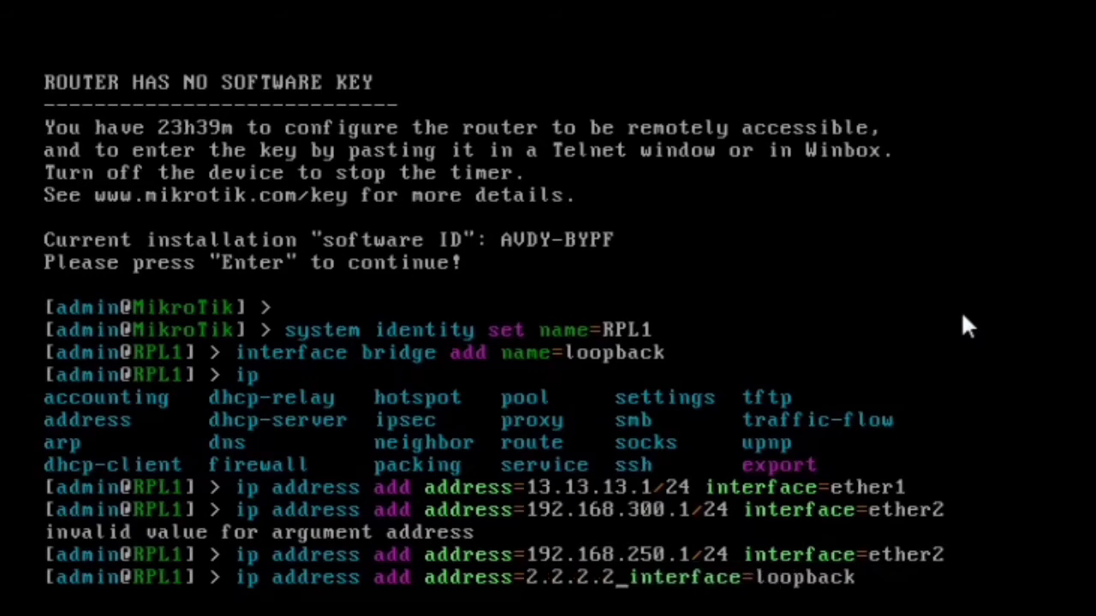
pyautogui.press('BackSpace')
pyautogui.press('BackSpace')
pyautogui.press('BackSpace')
pyautogui.press('BackSpace')
pyautogui.press('BackSpace')
pyautogui.press('BackSpace')
pyautogui.press('BackSpace')
pyautogui.write('3.')
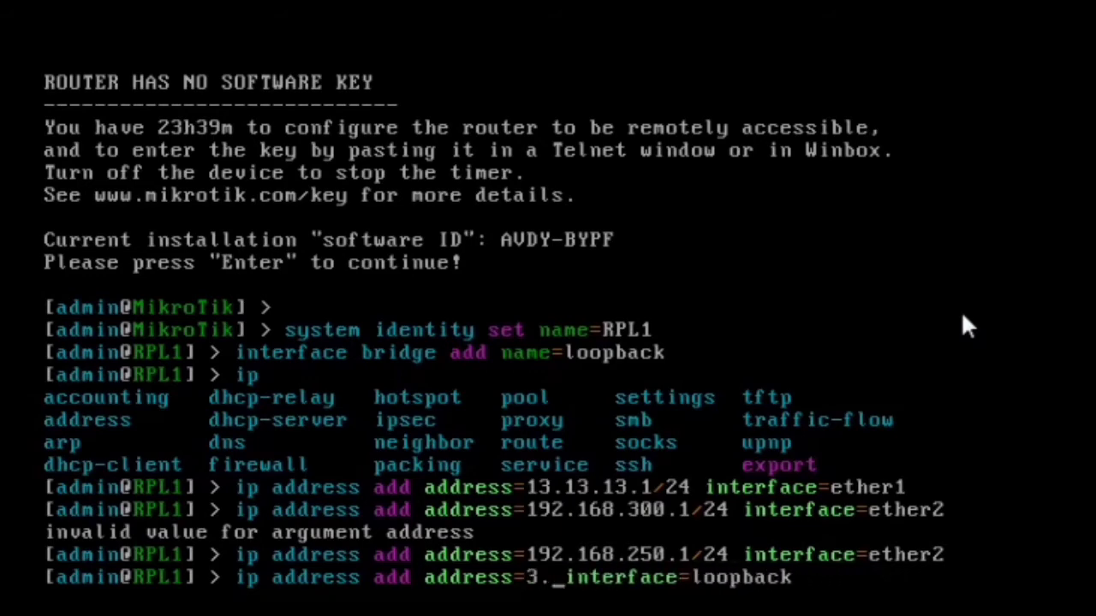
pyautogui.write('3.3.3/32')
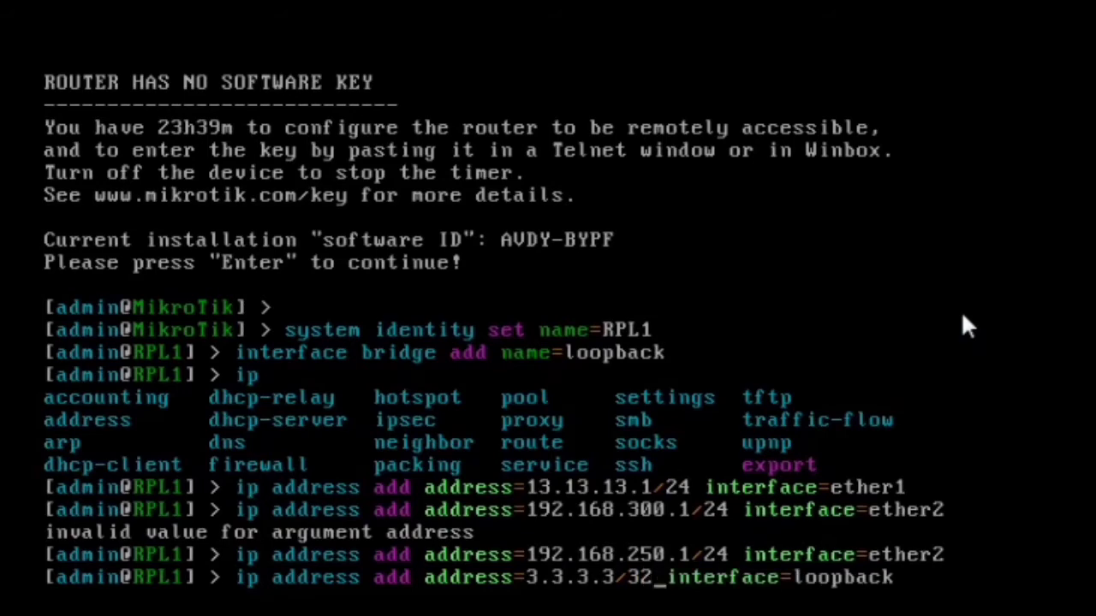
pyautogui.press('Return')
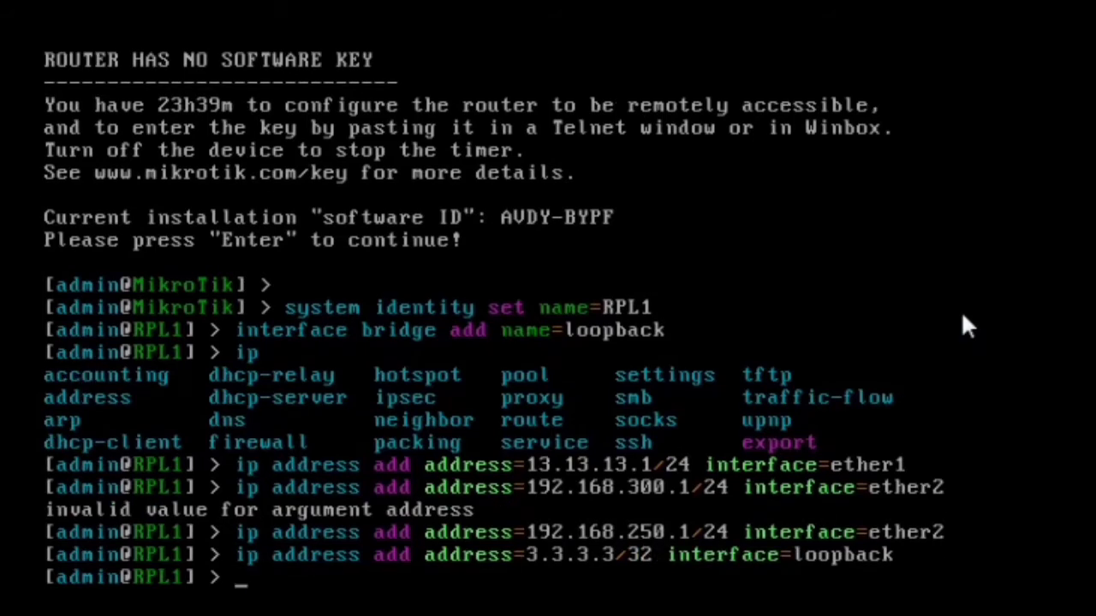
# - Enter the routing ospf configuration level on router RPL1 and add ether1 as an OSPF interface
pyautogui.write('routing ospf')
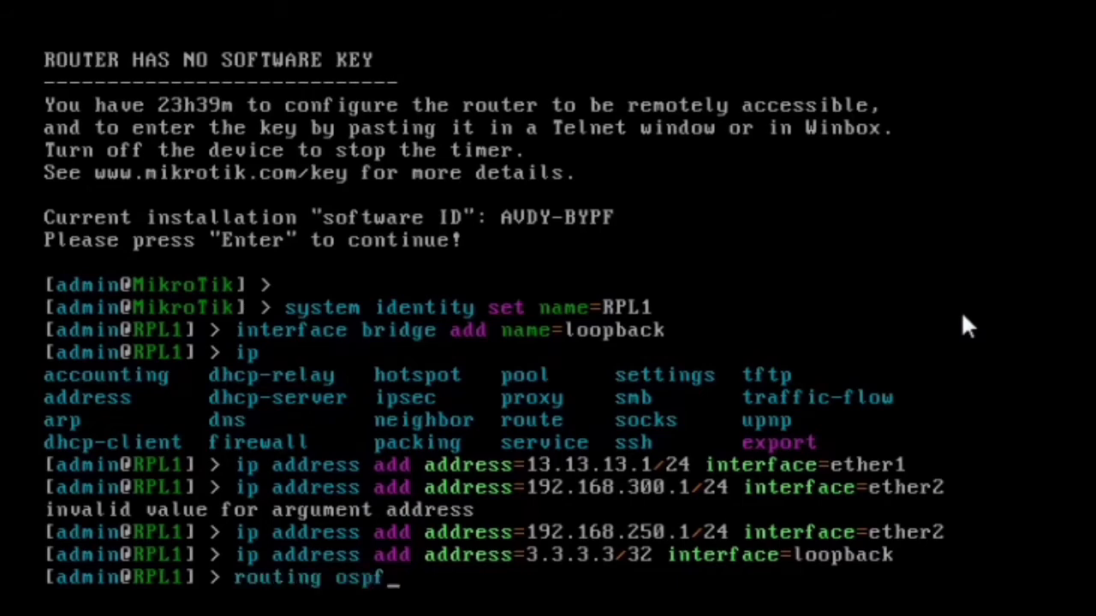
pyautogui.press('Return')
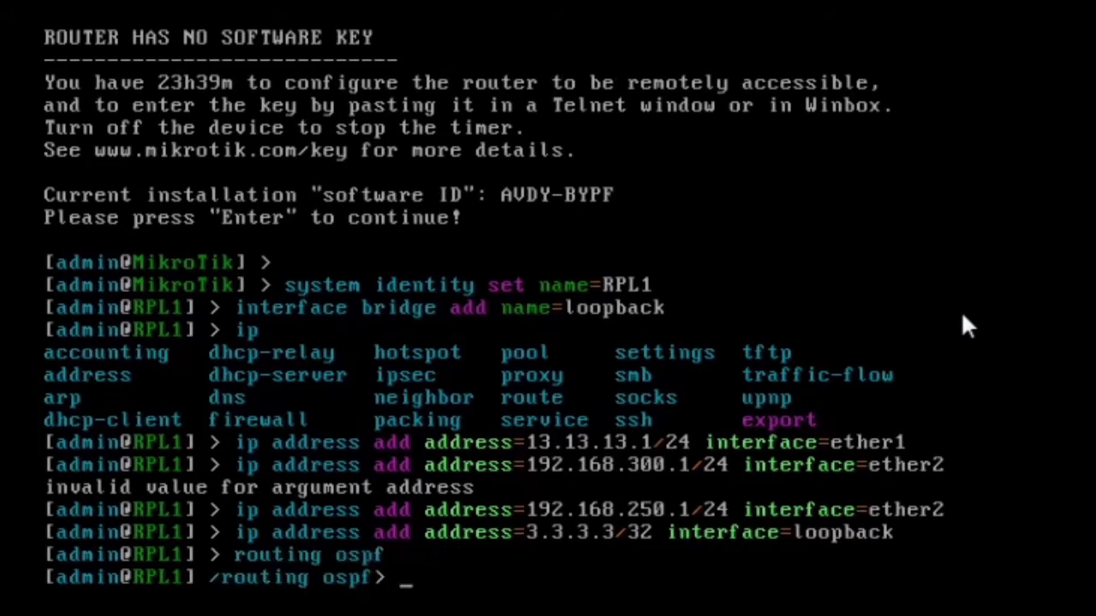
pyautogui.write('inter')
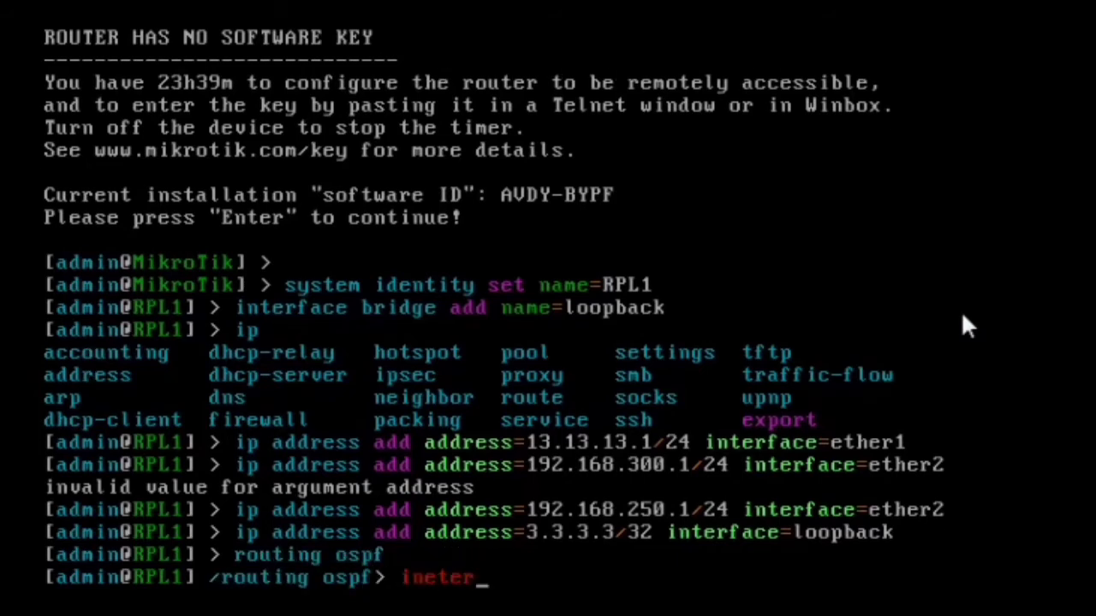
pyautogui.press('BackSpace')
pyautogui.press('BackSpace')
pyautogui.press('Tab')
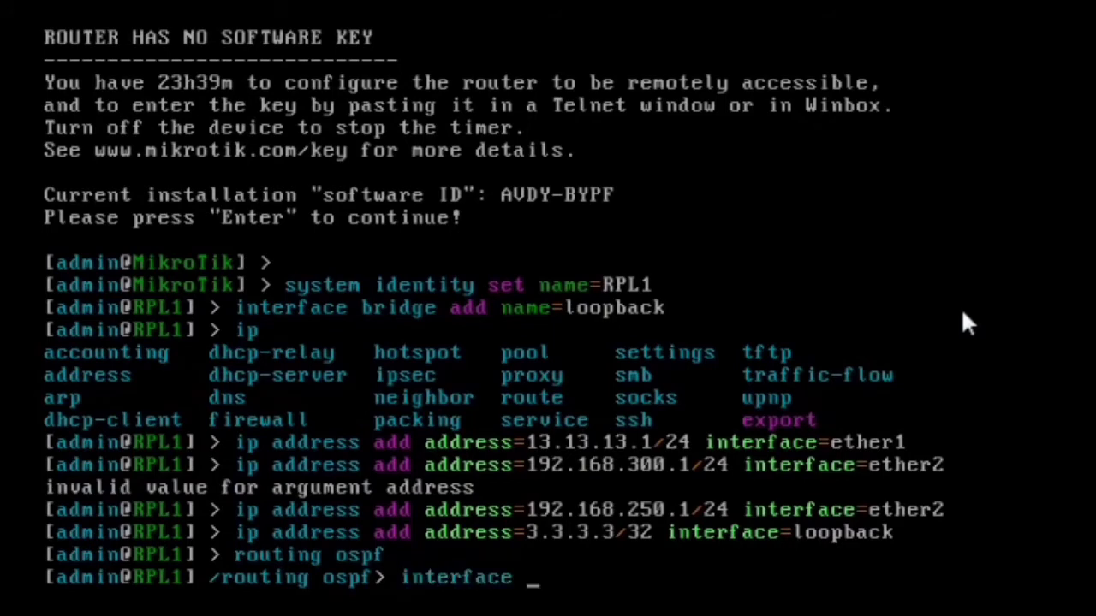
pyautogui.write('add int')
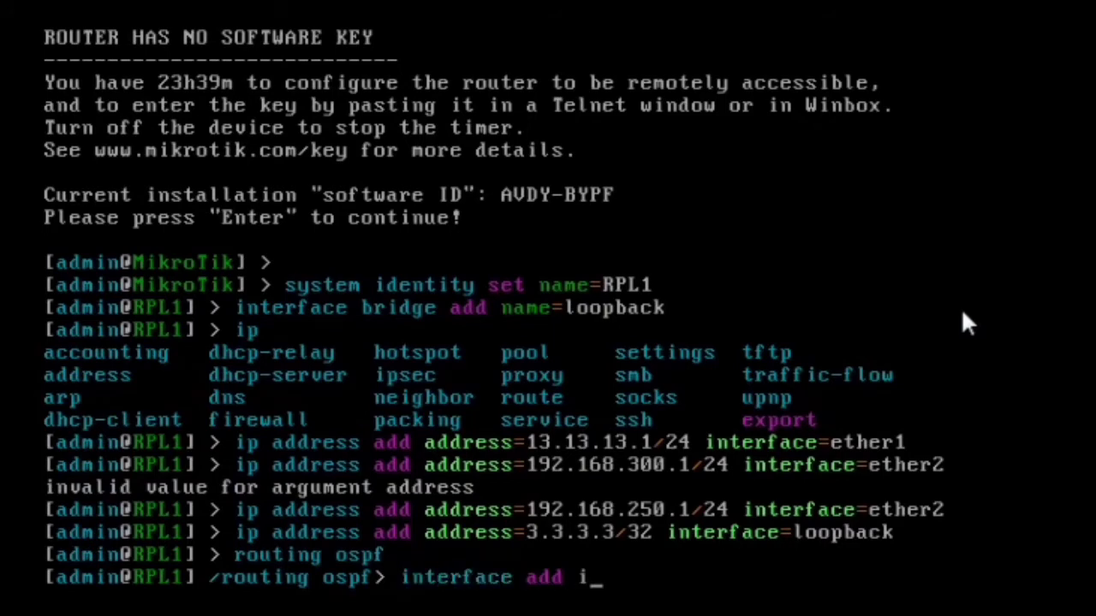
pyautogui.press('Tab')
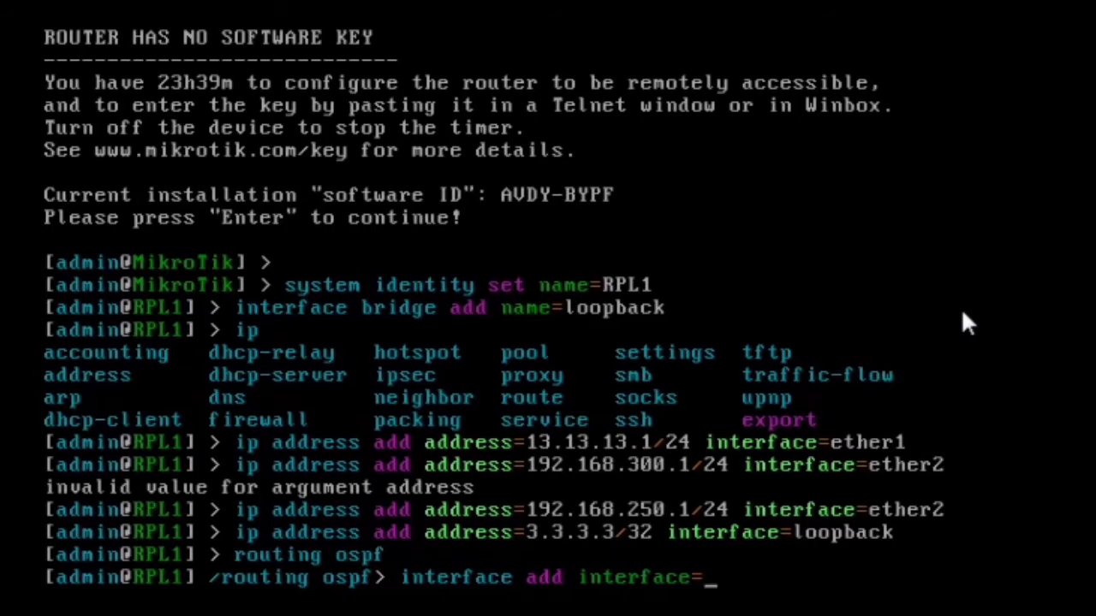
pyautogui.write('ether1')
pyautogui.press('Return')
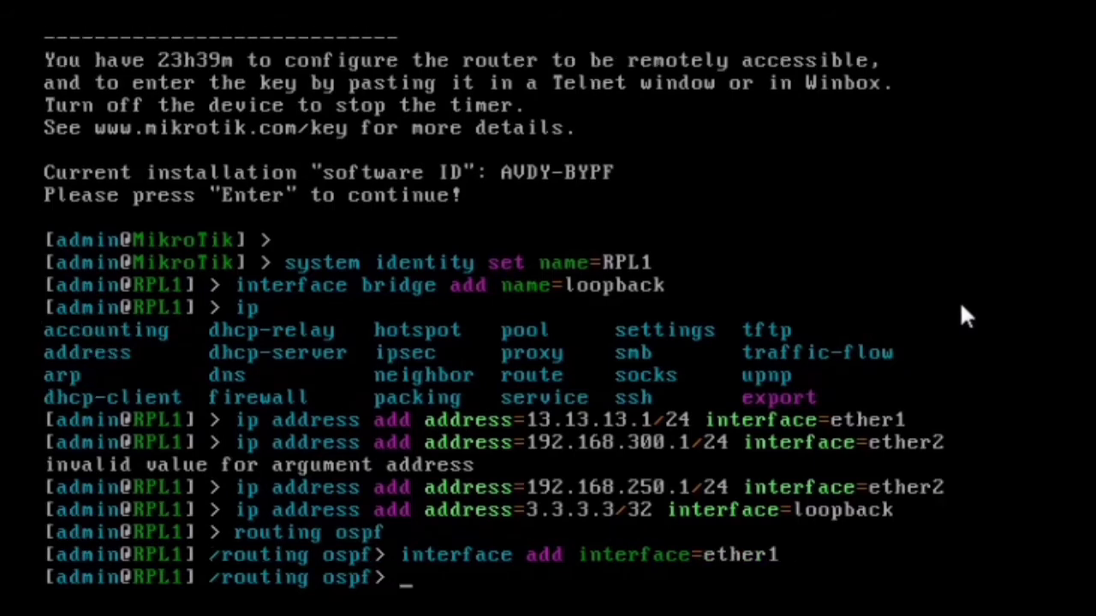
# - Set OSPF instance 0 on router RPL1 to redistribute-connected=as-type-1 with router-id 3.3.3.3
pyautogui.write('insta')
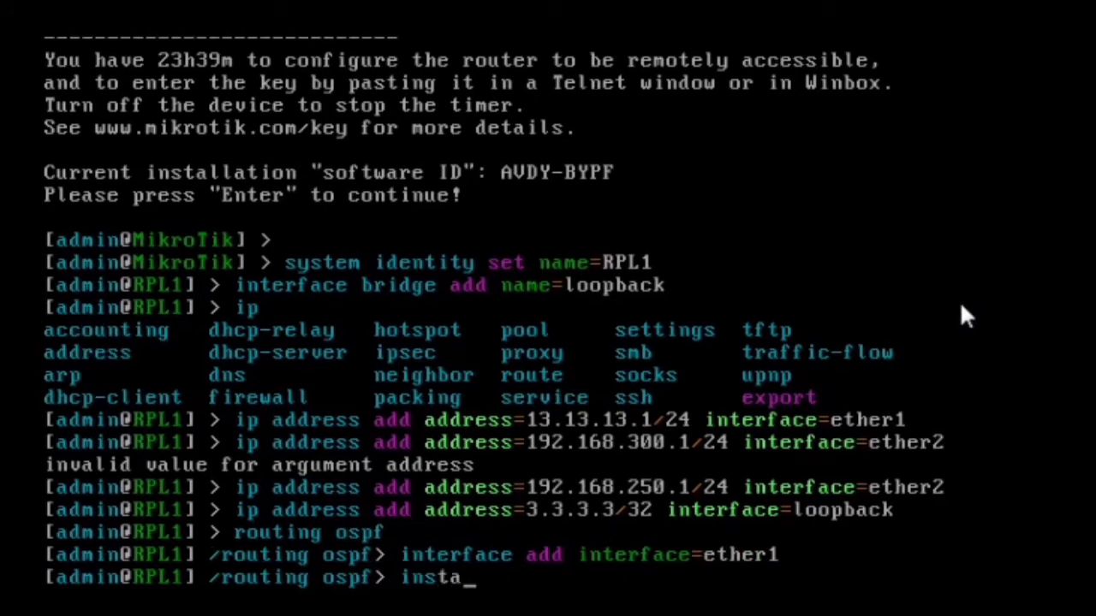
pyautogui.write('nce set 0')
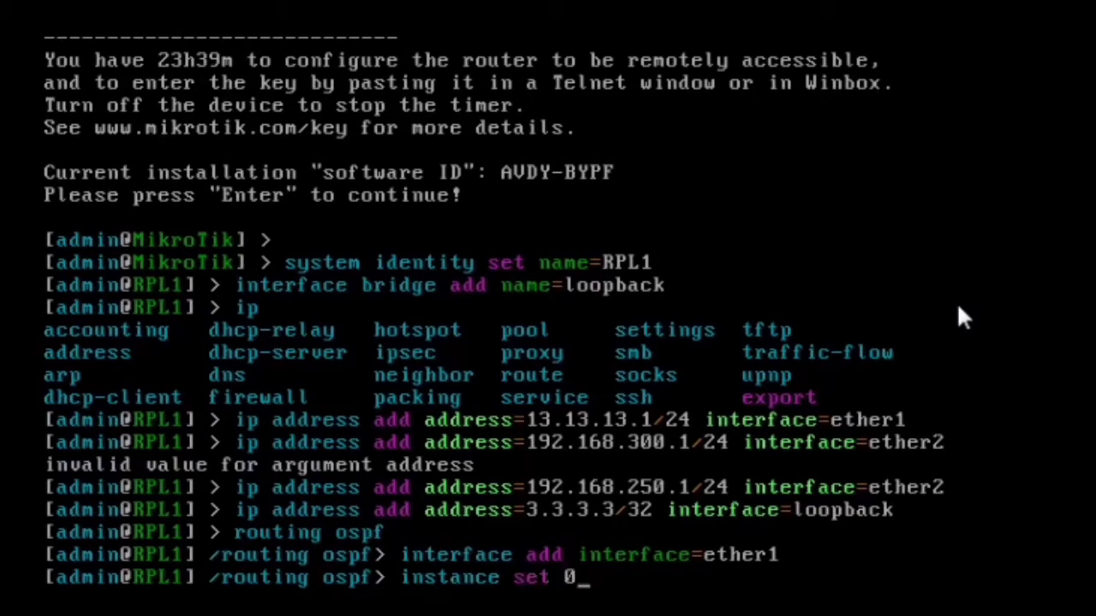
pyautogui.write(' red')
pyautogui.press('Tab')
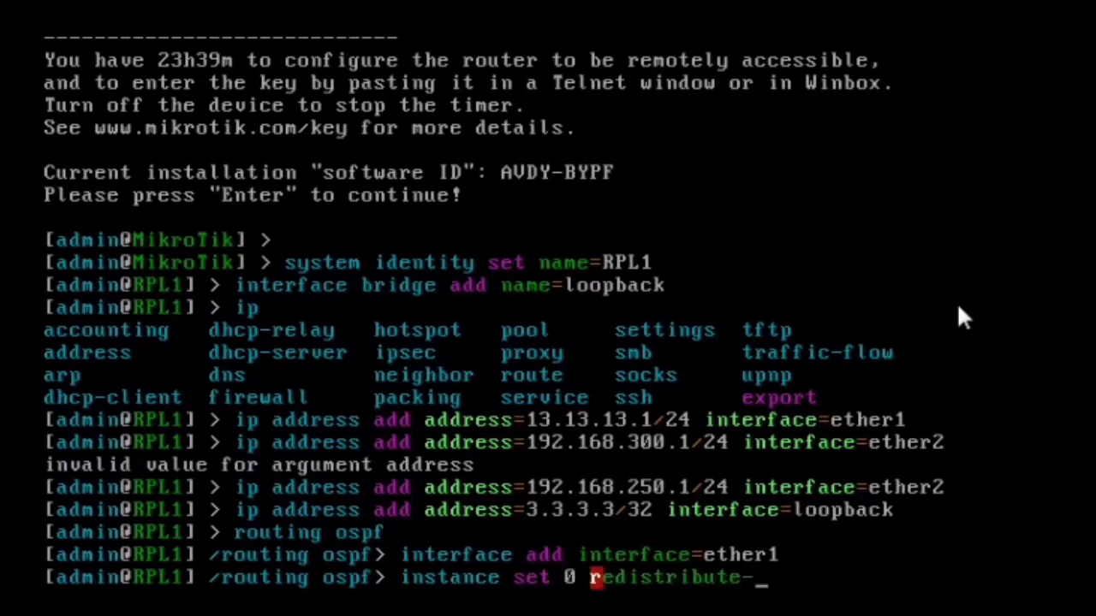
pyautogui.write('cne')
pyautogui.press('BackSpace')
pyautogui.press('BackSpace')
pyautogui.write('on')
pyautogui.press('Tab')
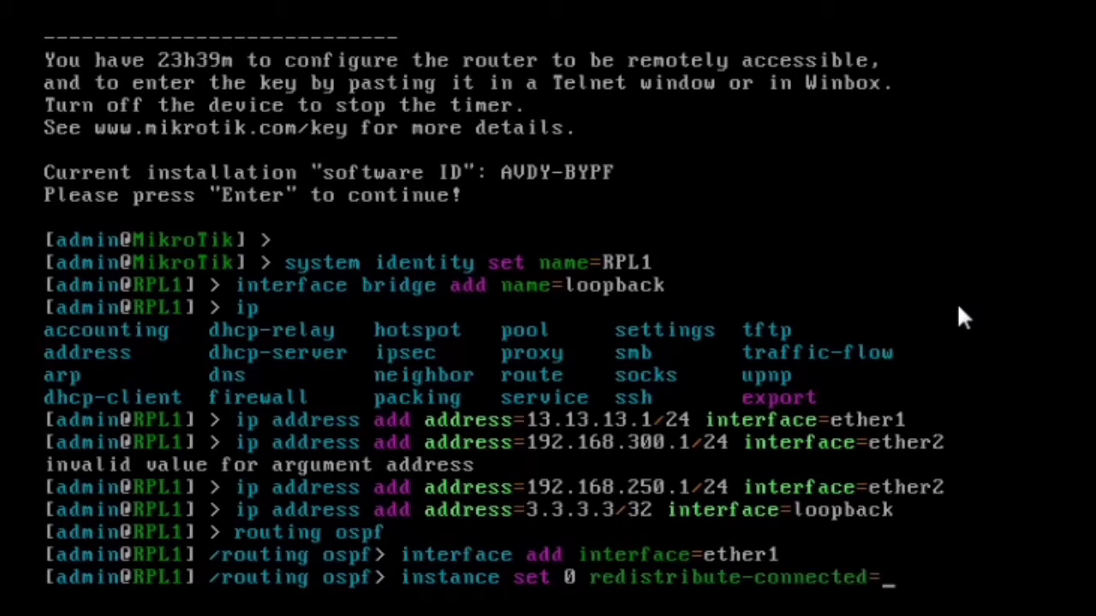
pyautogui.write('as')
pyautogui.press('Tab')
pyautogui.write('1')
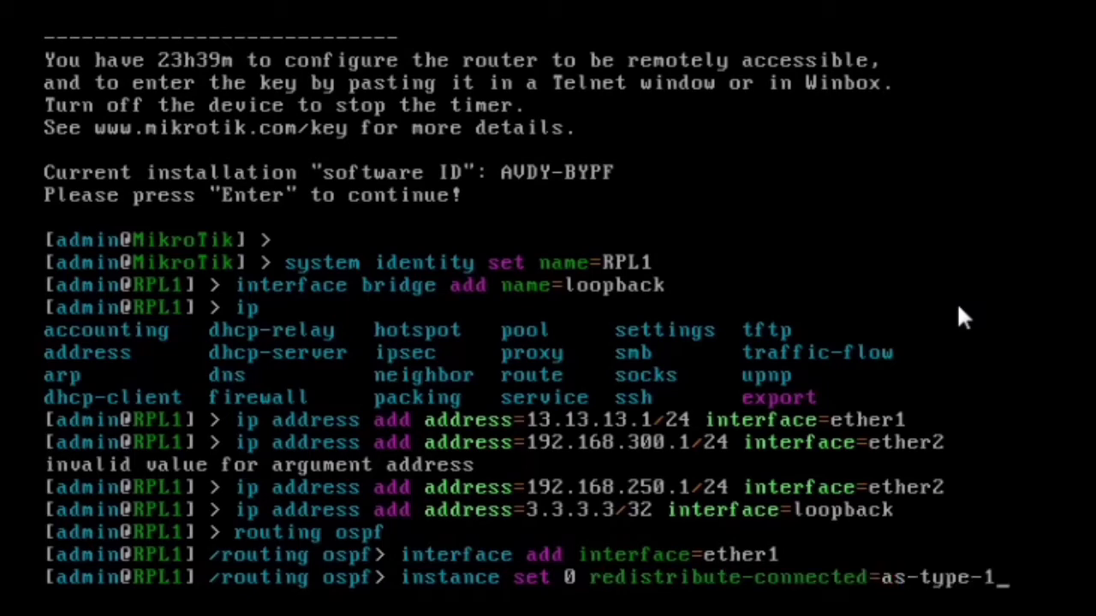
pyautogui.write(' router')
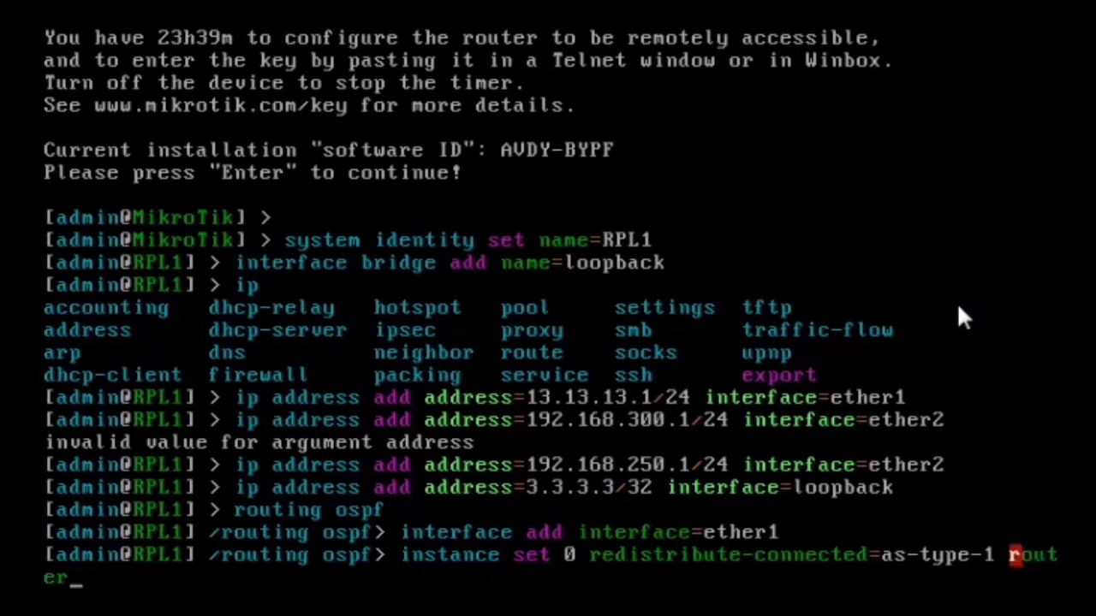
pyautogui.write('-id=2.2.')
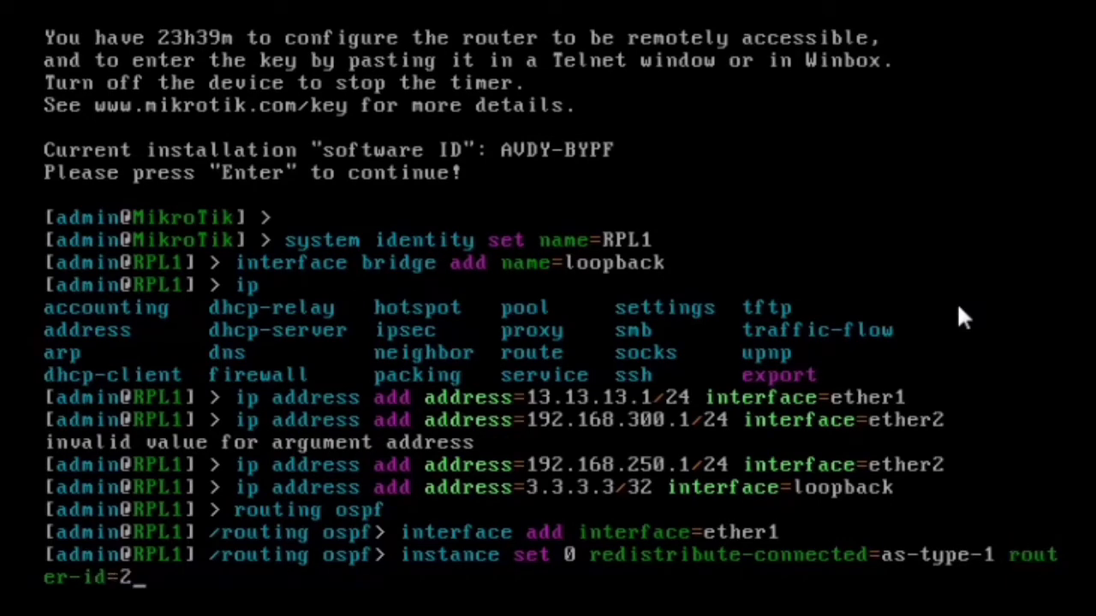
pyautogui.press('BackSpace')
pyautogui.press('BackSpace')
pyautogui.press('BackSpace')
pyautogui.press('BackSpace')
pyautogui.write('3.3.3.3')
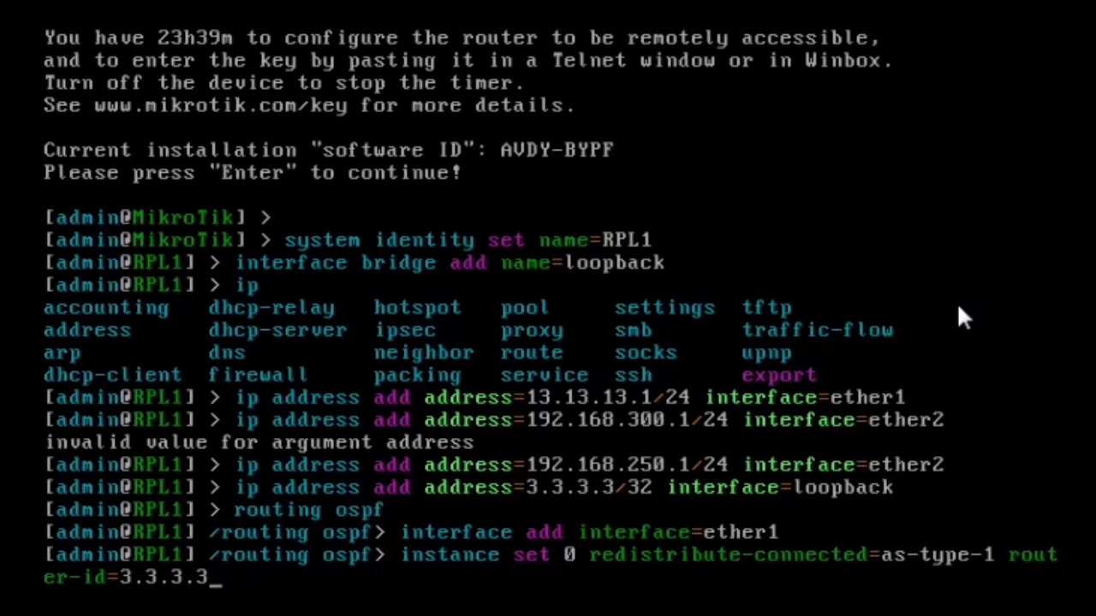
pyautogui.press('Return')
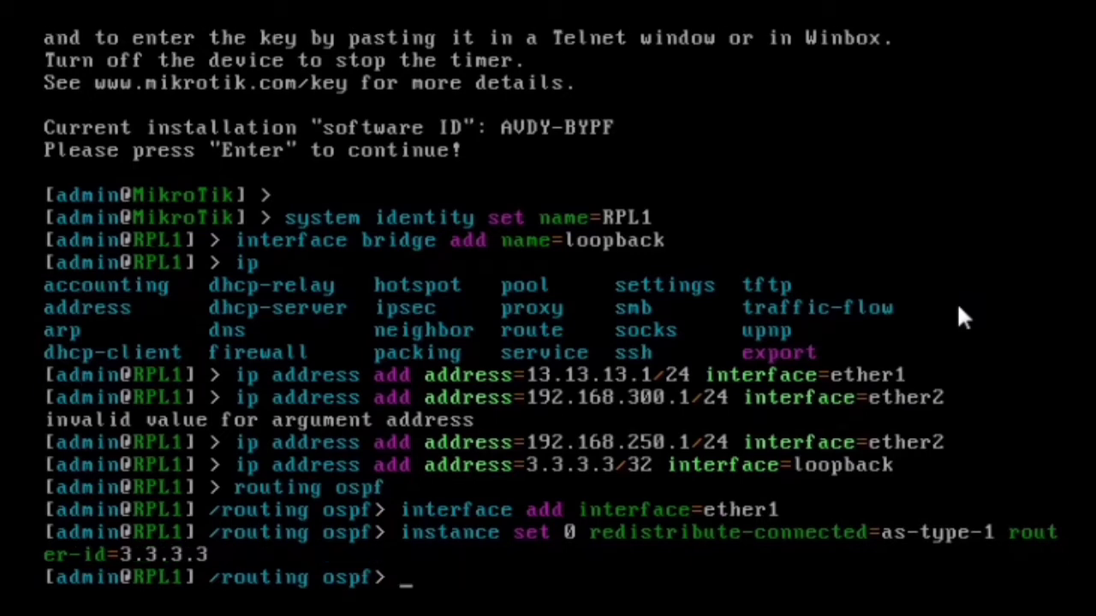
# - Add the network 13.13.13.0/24 to the OSPF backbone area on router RPL1
pyautogui.write('network ad')
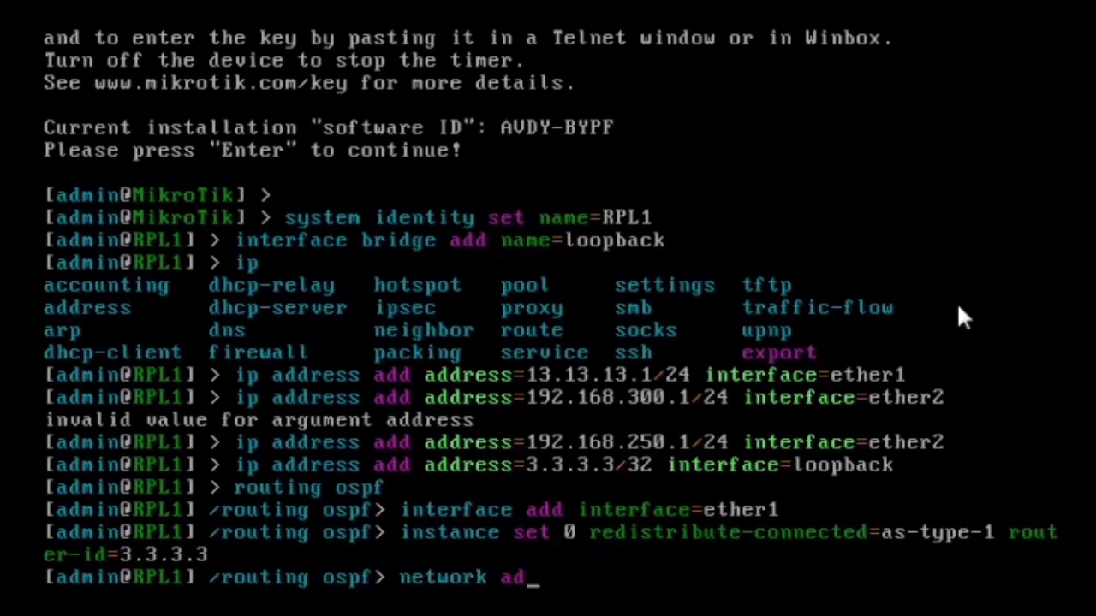
pyautogui.write('d network=')
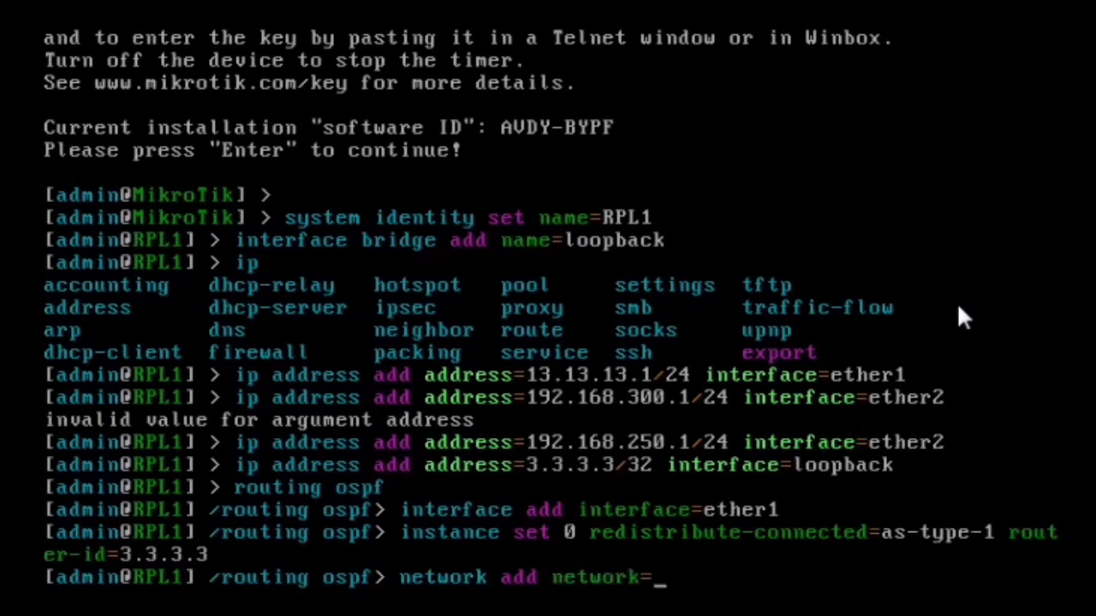
pyautogui.write('12')
pyautogui.press('BackSpace')
pyautogui.press('BackSpace')
pyautogui.write('13.13.13')
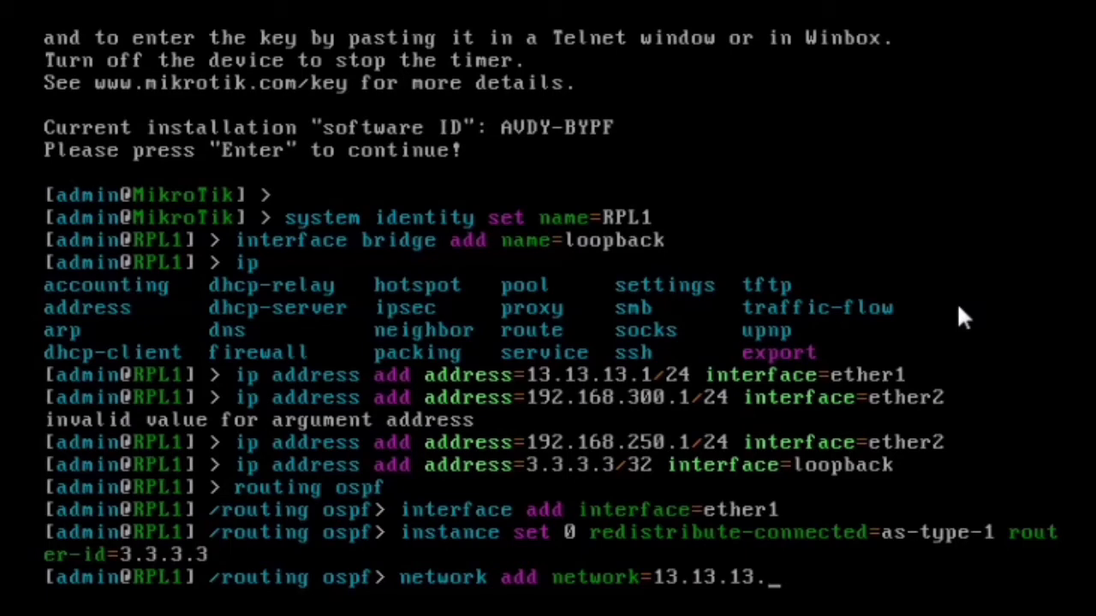
pyautogui.write('.0/24 ')
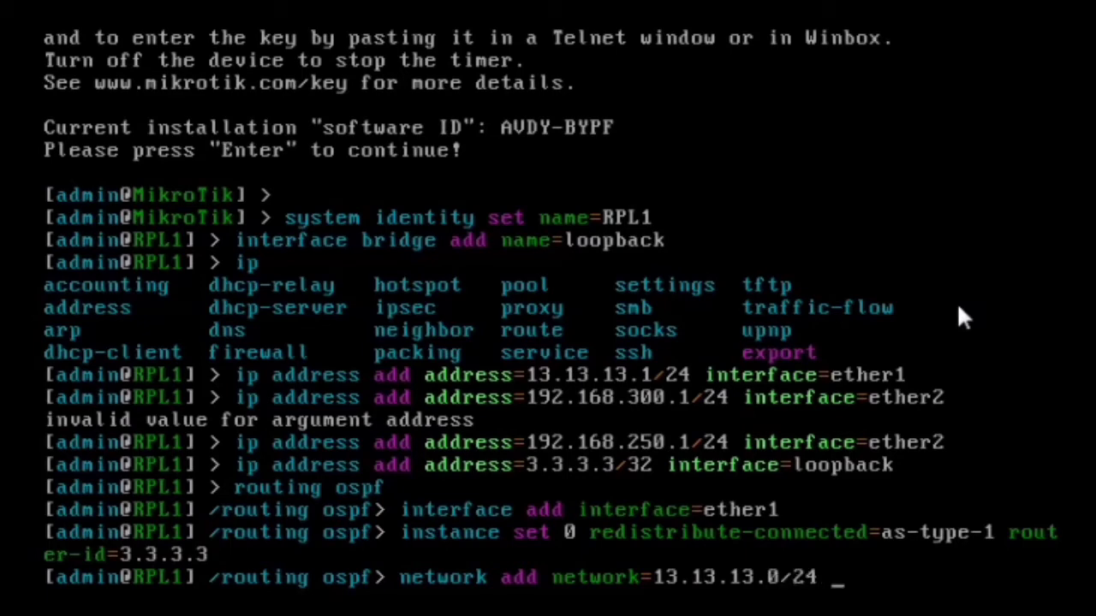
pyautogui.write('area=backbone')
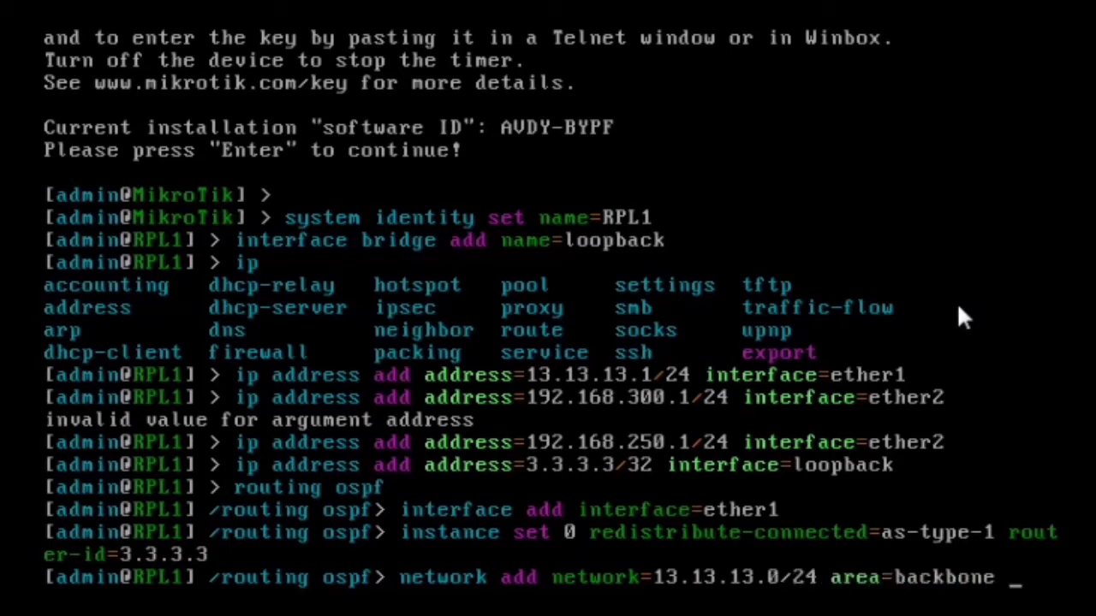
pyautogui.press('Return')
# - Add the network 192.168.250.0/24 to the OSPF backbone area on router RPL1, reusing the previous network command
pyautogui.press('Up')
pyautogui.press('Left')
pyautogui.press('Left')
pyautogui.press('Left')
pyautogui.press('Left')
pyautogui.press('Left')
pyautogui.press('Left')
pyautogui.press('Left')
pyautogui.press('Left')
pyautogui.press('Left')
pyautogui.press('Left')
pyautogui.press('Left')
pyautogui.press('Left')
pyautogui.press('Left')
pyautogui.press('Left')
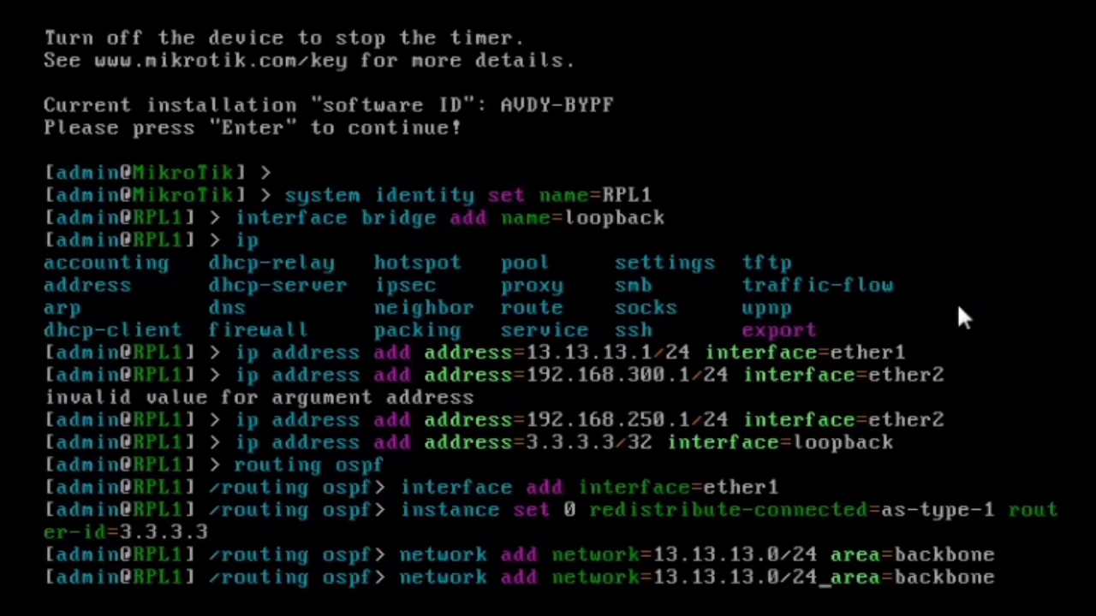
pyautogui.press('Left')
pyautogui.press('BackSpace')
pyautogui.press('BackSpace')
pyautogui.press('BackSpace')
pyautogui.press('BackSpace')
pyautogui.press('BackSpace')
pyautogui.press('BackSpace')
pyautogui.press('BackSpace')
pyautogui.press('BackSpace')
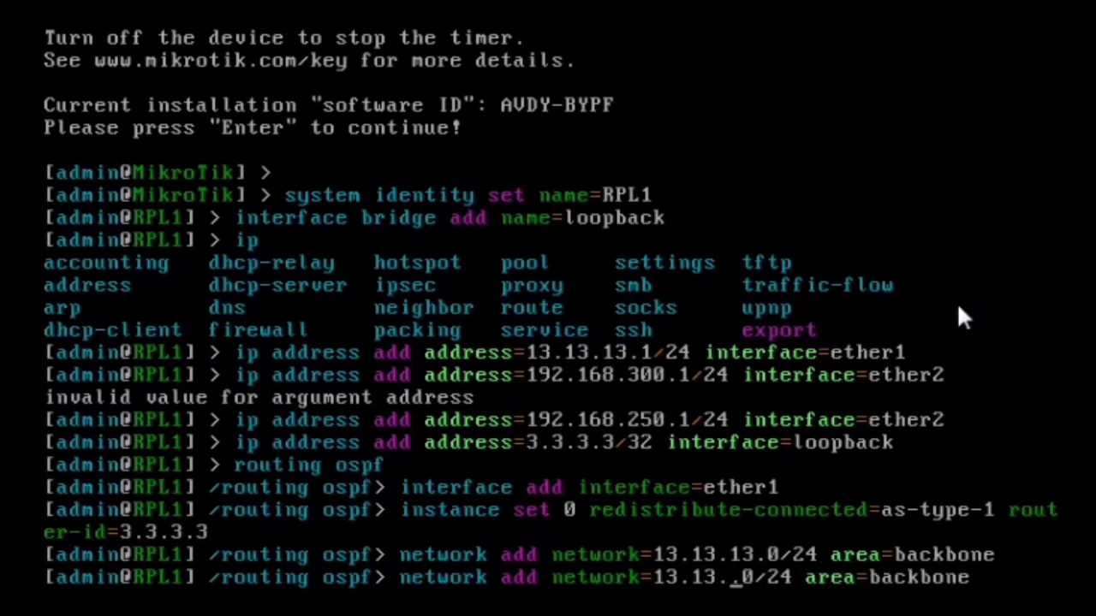
pyautogui.write('192.168.2')
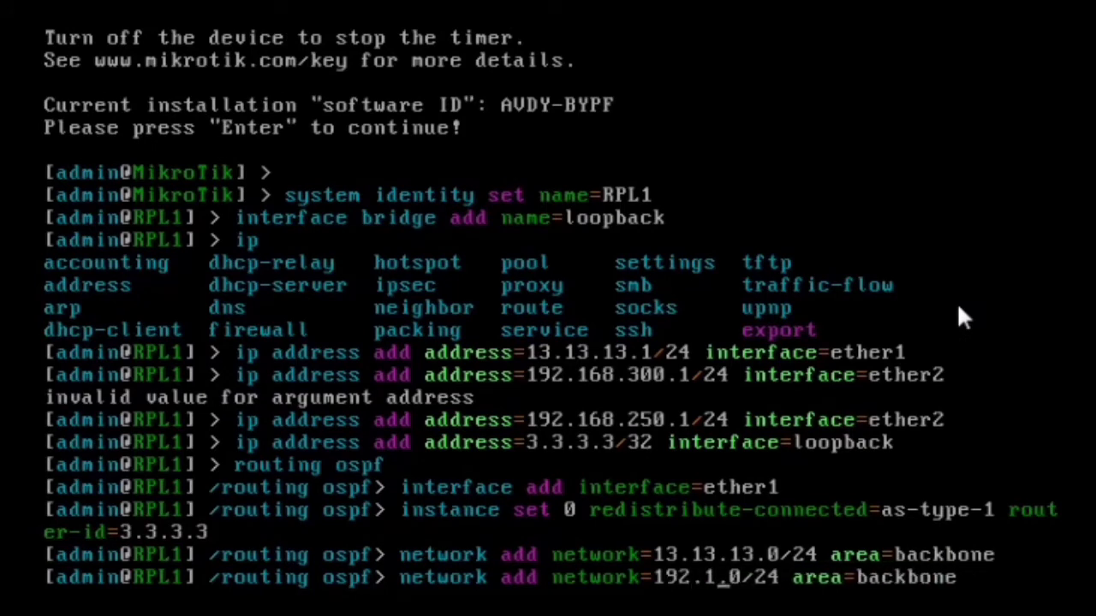
pyautogui.write('50')
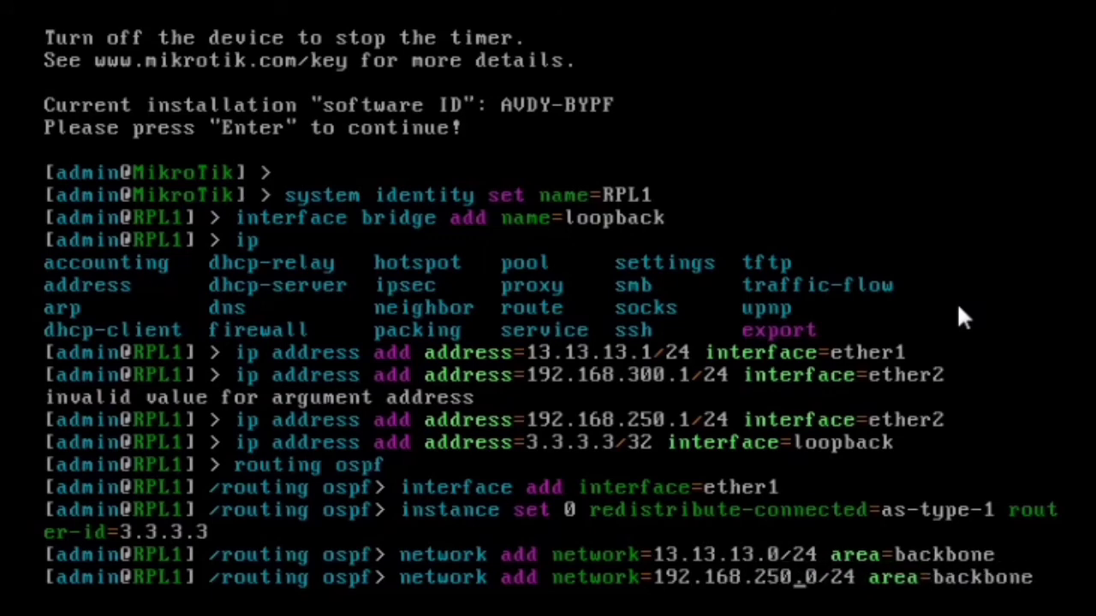
pyautogui.press('Return')
# - Add the network 3.3.3.3/32 to the OSPF backbone area on router RPL1, reusing the previous network command
pyautogui.press('Up')
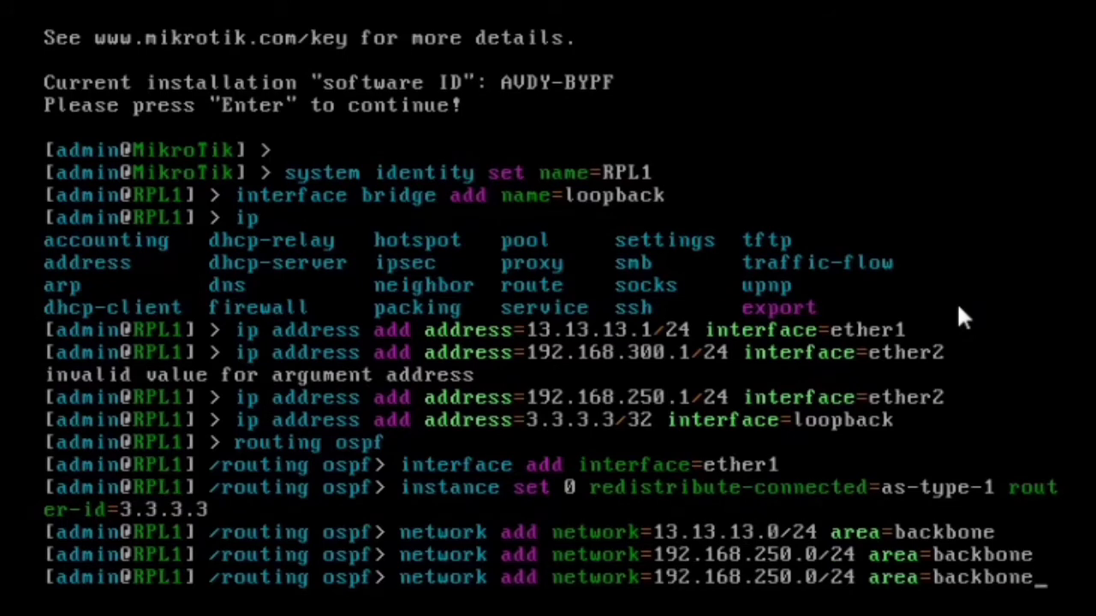
pyautogui.press('BackSpace')
pyautogui.press('BackSpace')
pyautogui.press('BackSpace')
pyautogui.press('BackSpace')
pyautogui.press('BackSpace')
pyautogui.press('BackSpace')
pyautogui.press('BackSpace')
pyautogui.press('BackSpace')
pyautogui.press('BackSpace')
pyautogui.press('BackSpace')
pyautogui.press('BackSpace')
pyautogui.press('BackSpace')
pyautogui.press('BackSpace')
pyautogui.press('BackSpace')
pyautogui.press('BackSpace')
pyautogui.press('BackSpace')
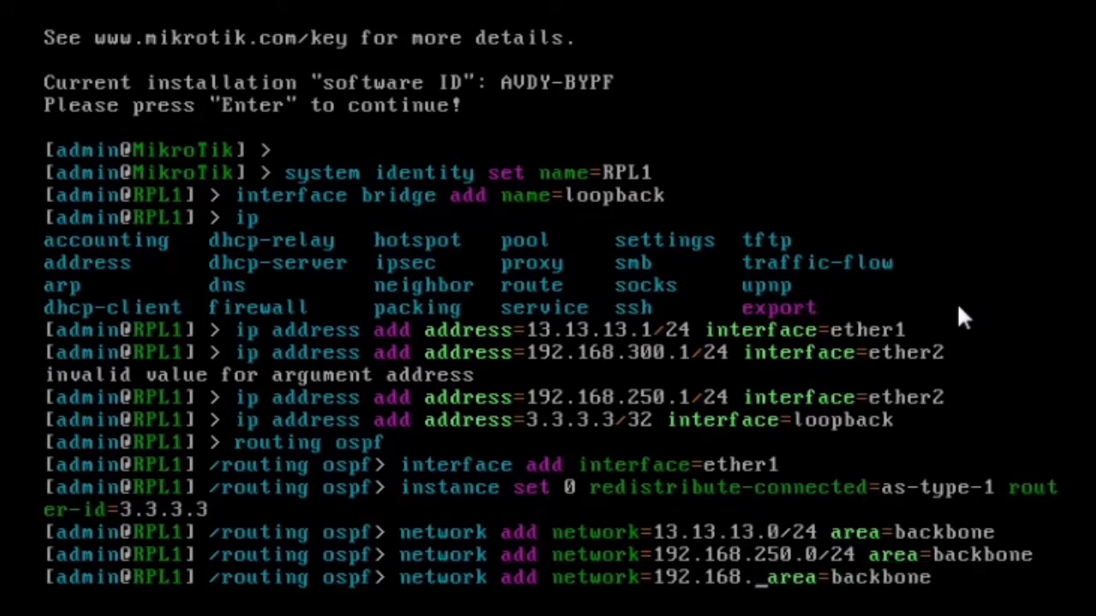
pyautogui.write('3.3.3.3/')
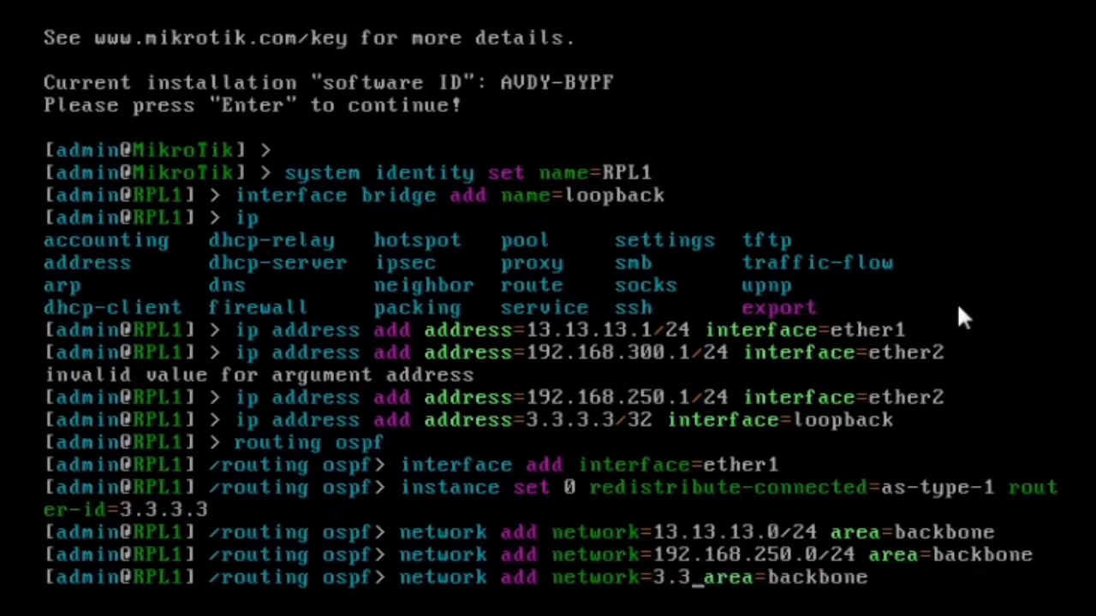
pyautogui.write('32')
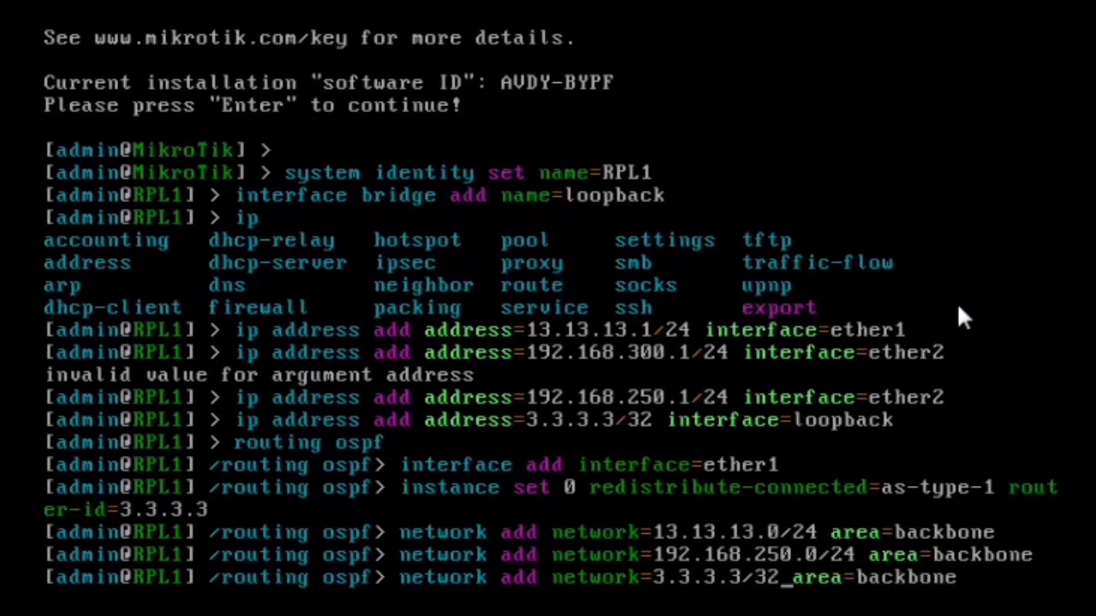
pyautogui.press('Return')
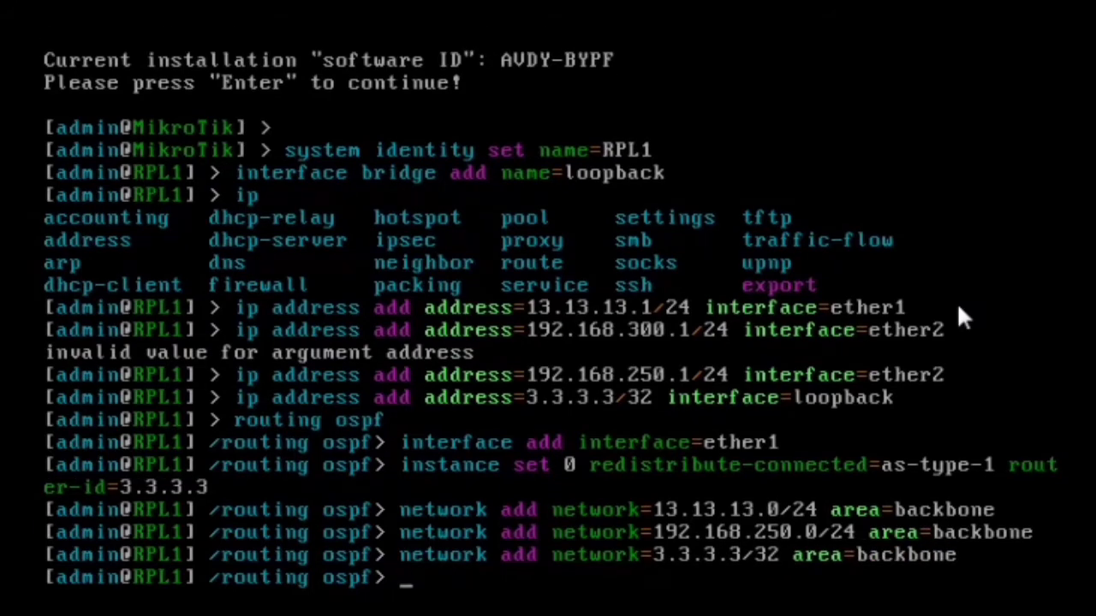
# - Switch from the RPL1 console to the Router TKJ 2 virtual machine and bring up its command prompt
pyautogui.hotkey('ctrl', 'f')
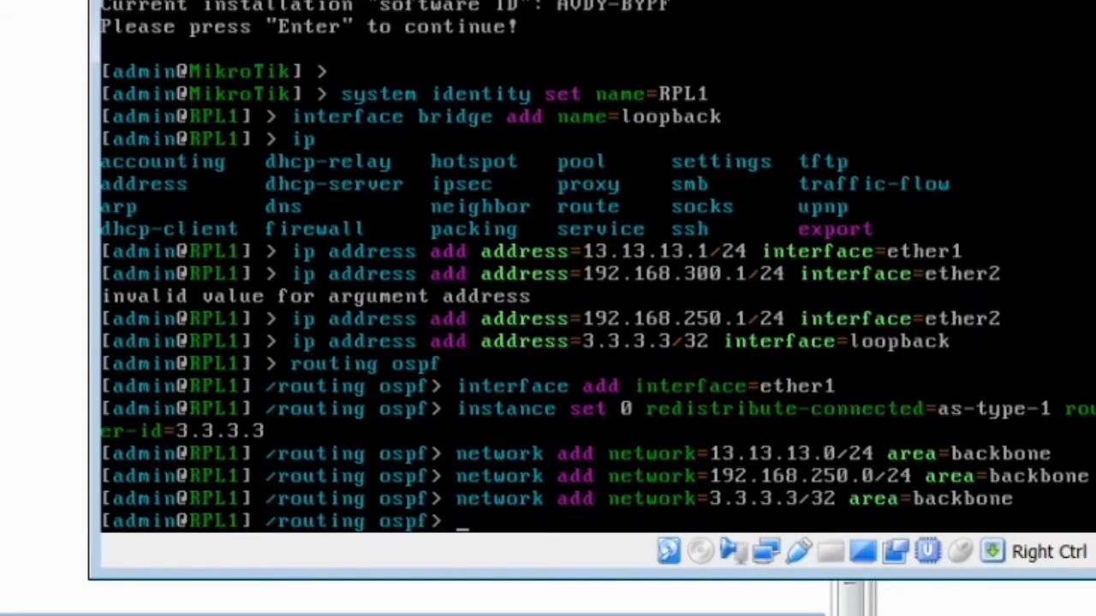
pyautogui.hotkey('alt', 'Tab')
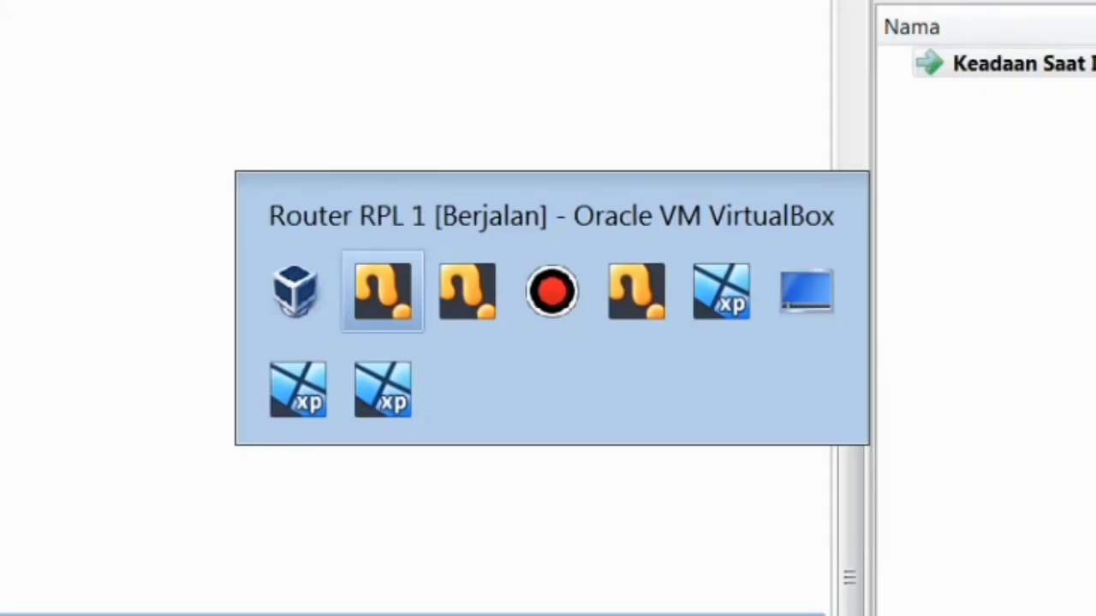
pyautogui.hotkey('alt', 'Tab')
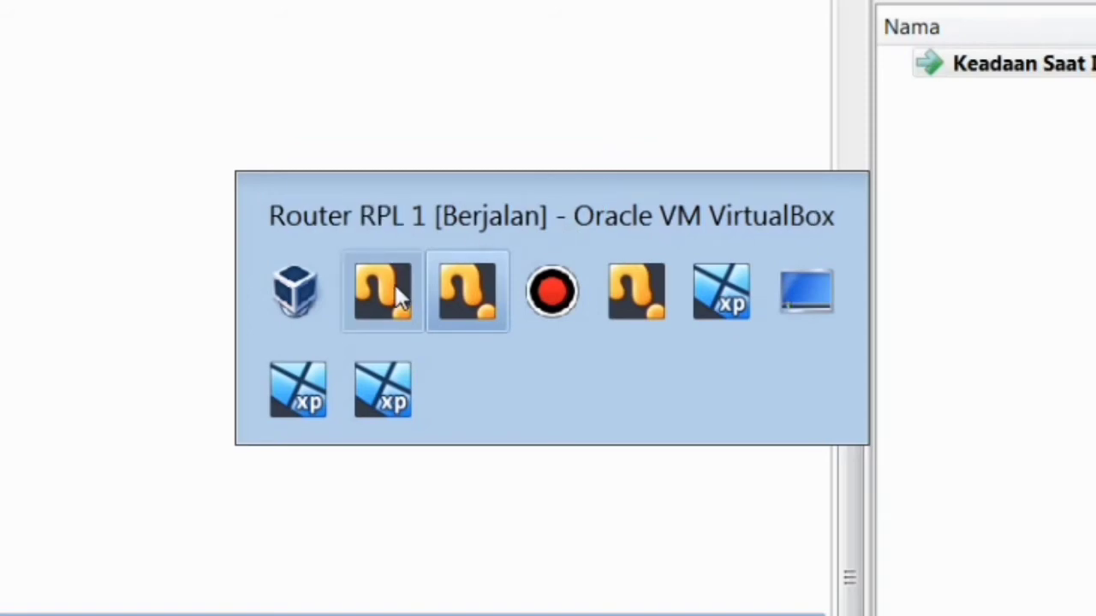
pyautogui.click(651, 274)
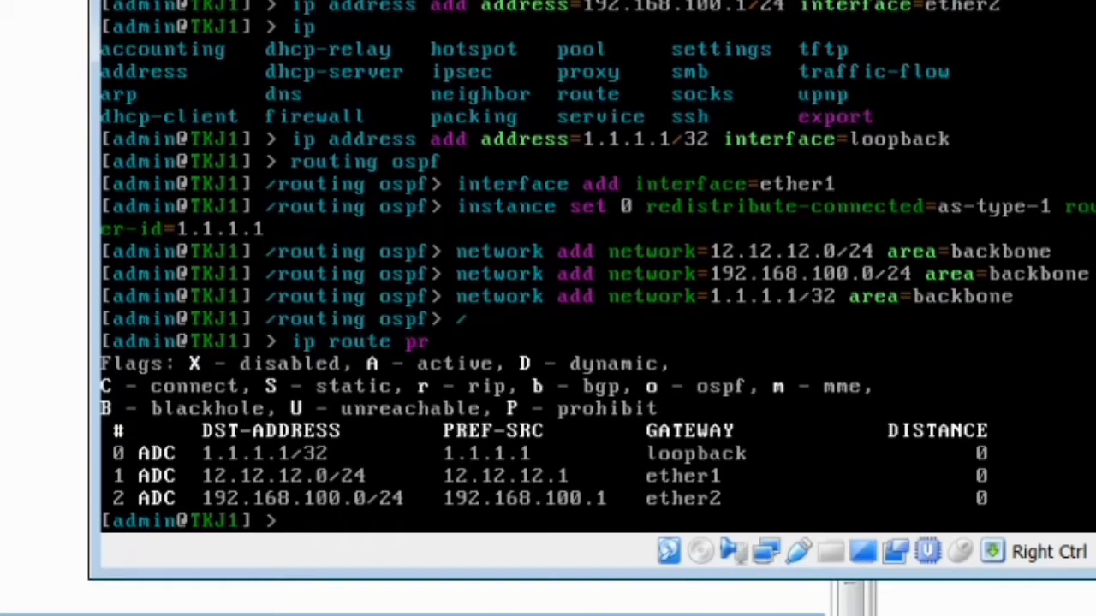
pyautogui.hotkey('alt', 'Tab')
pyautogui.hotkey('alt', 'Tab')
pyautogui.hotkey('alt', 'Tab')
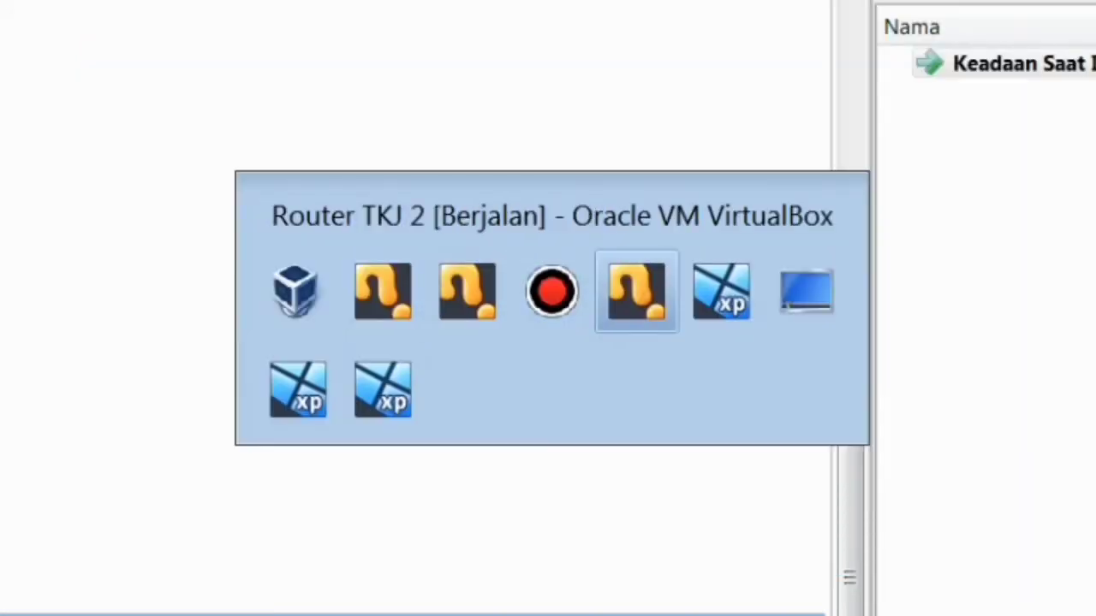
pyautogui.press('Return')
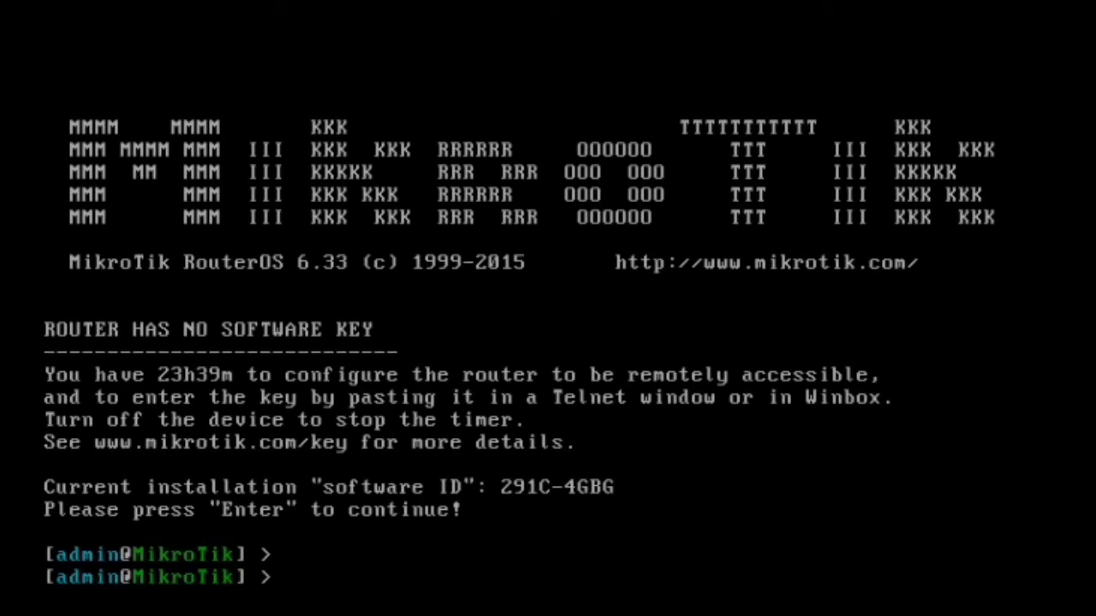
# - Print the interface list on the Router TKJ 2 machine
pyautogui.write('ip')
pyautogui.press('BackSpace')
pyautogui.press('BackSpace')
pyautogui.write('int')
pyautogui.press('Tab')
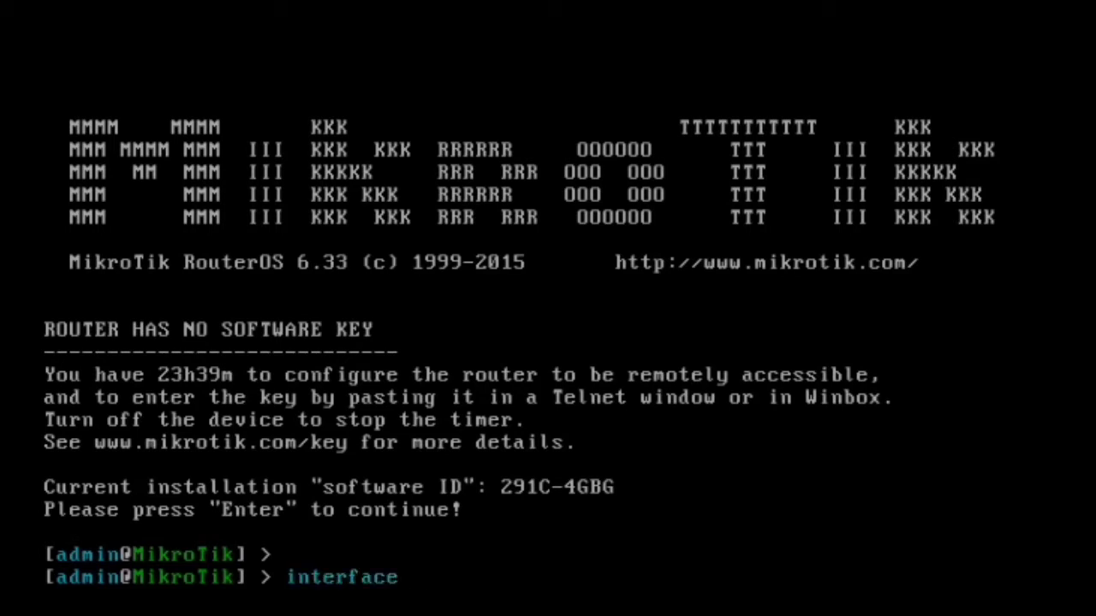
pyautogui.write('pri')
pyautogui.press('Return')
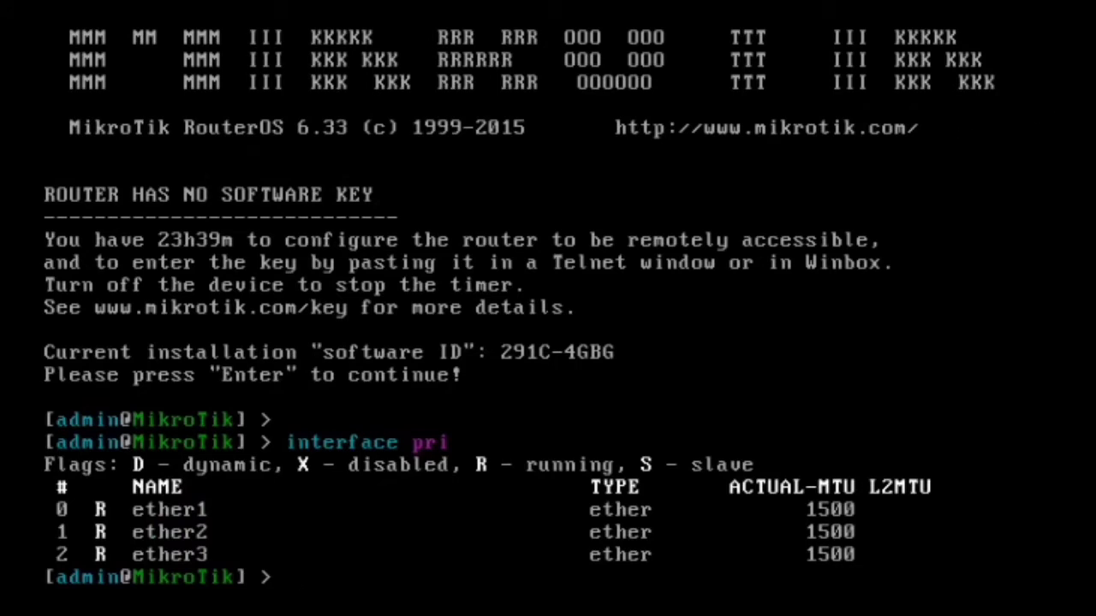
# - Set the system identity name of the Router TKJ 2 machine to TKJ2
pyautogui.write('inte')
pyautogui.press('Tab')
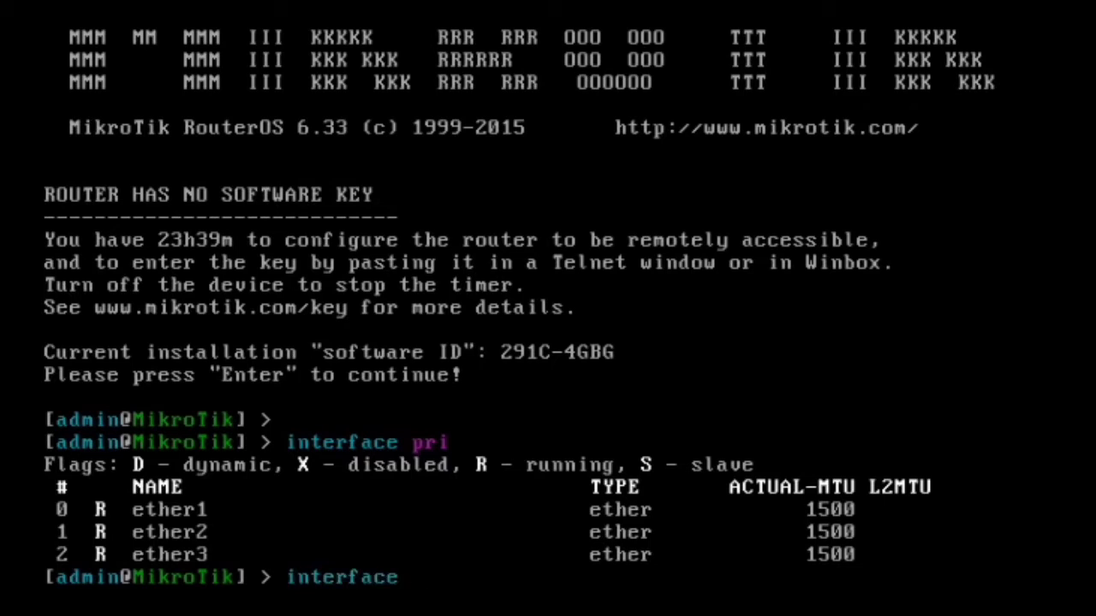
pyautogui.press('BackSpace')
pyautogui.press('BackSpace')
pyautogui.press('BackSpace')
pyautogui.press('BackSpace')
pyautogui.press('BackSpace')
pyautogui.press('BackSpace')
pyautogui.press('BackSpace')
pyautogui.press('BackSpace')
pyautogui.press('BackSpace')
pyautogui.press('BackSpace')
pyautogui.write('system')
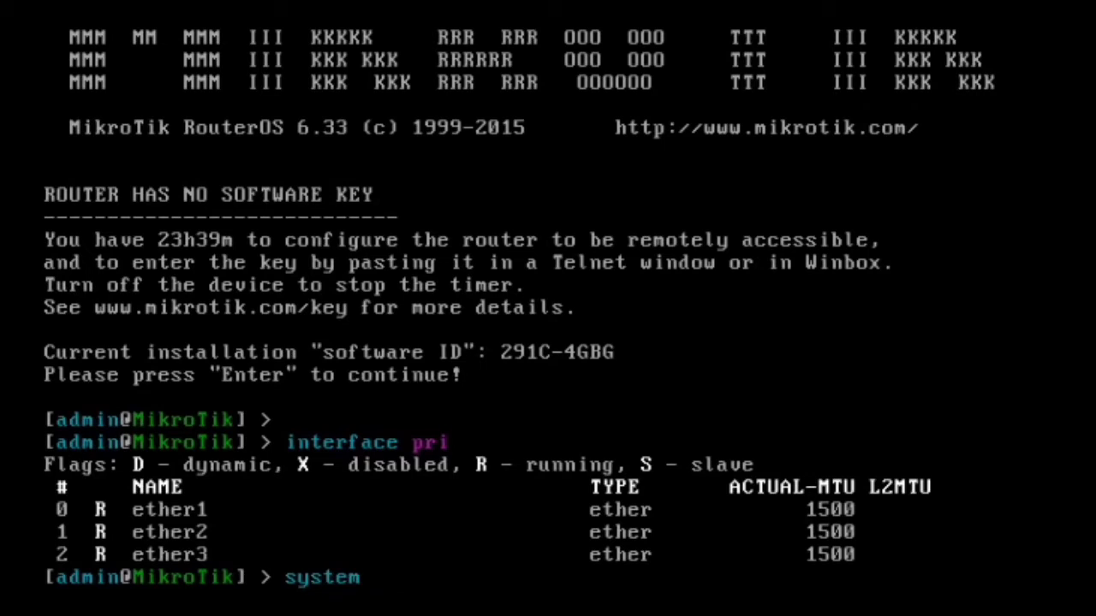
pyautogui.write(' identity ad')
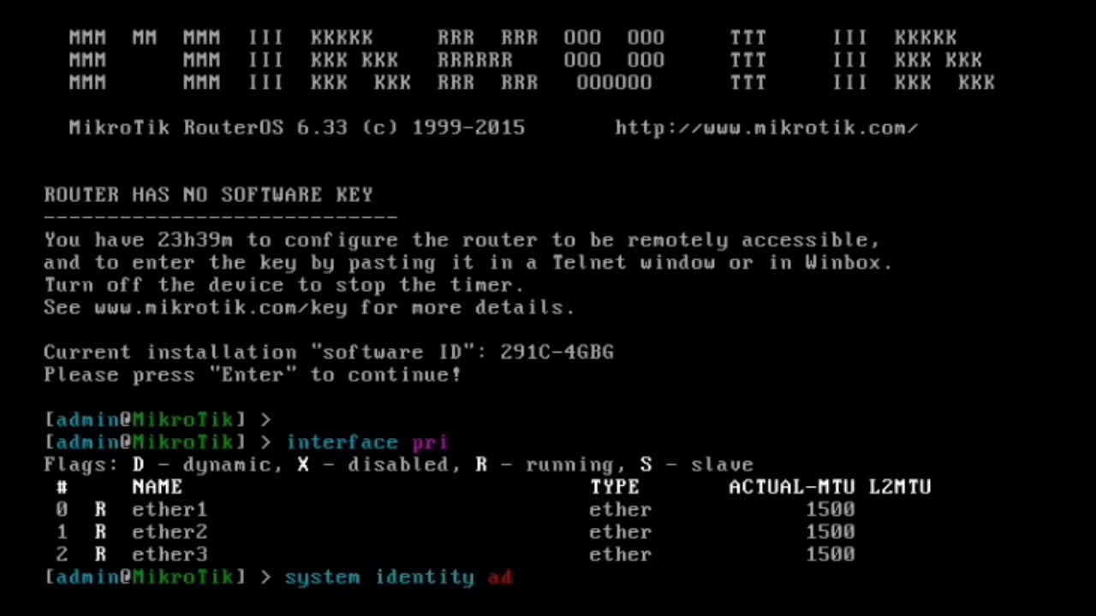
pyautogui.press('BackSpace')
pyautogui.press('BackSpace')
pyautogui.write('set name')
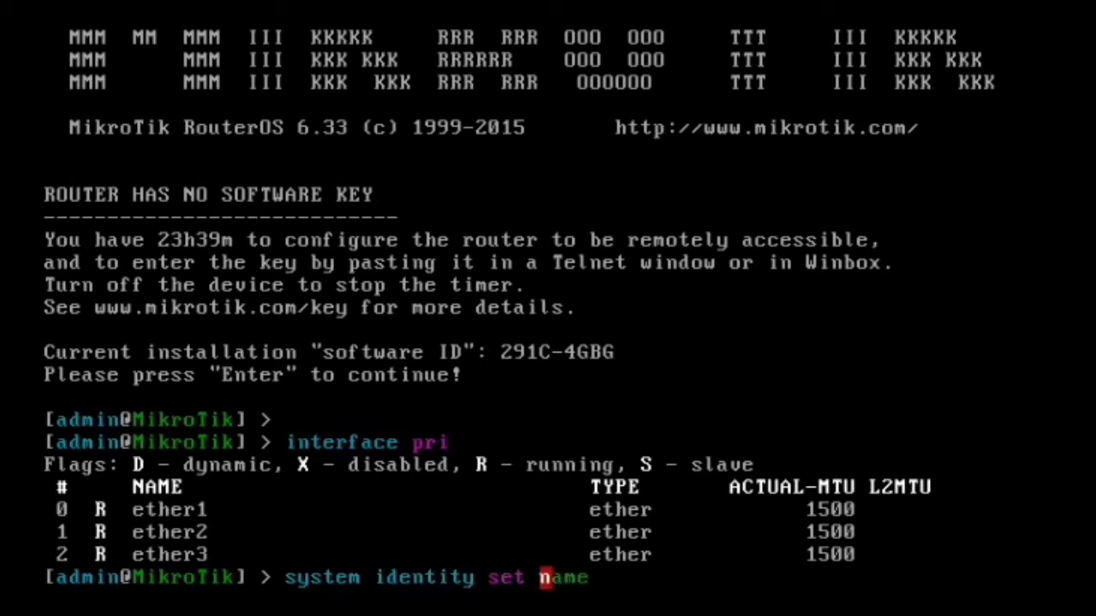
pyautogui.press('Tab')
pyautogui.write('TKJ2')
pyautogui.press('Return')
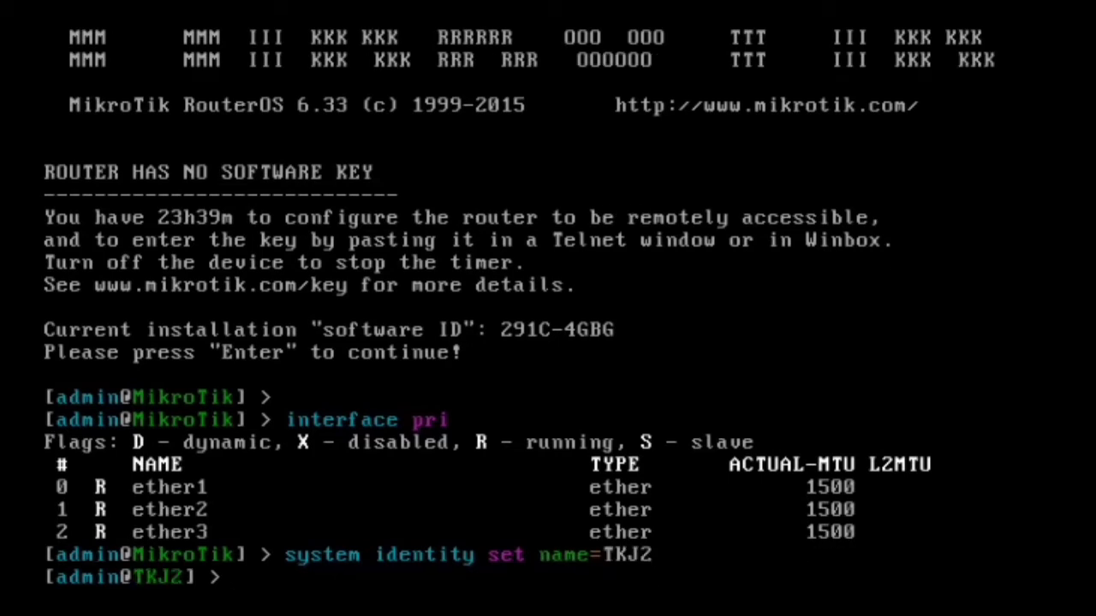
# - Add a bridge interface named loopback on router TKJ2
pyautogui.write('interface ')
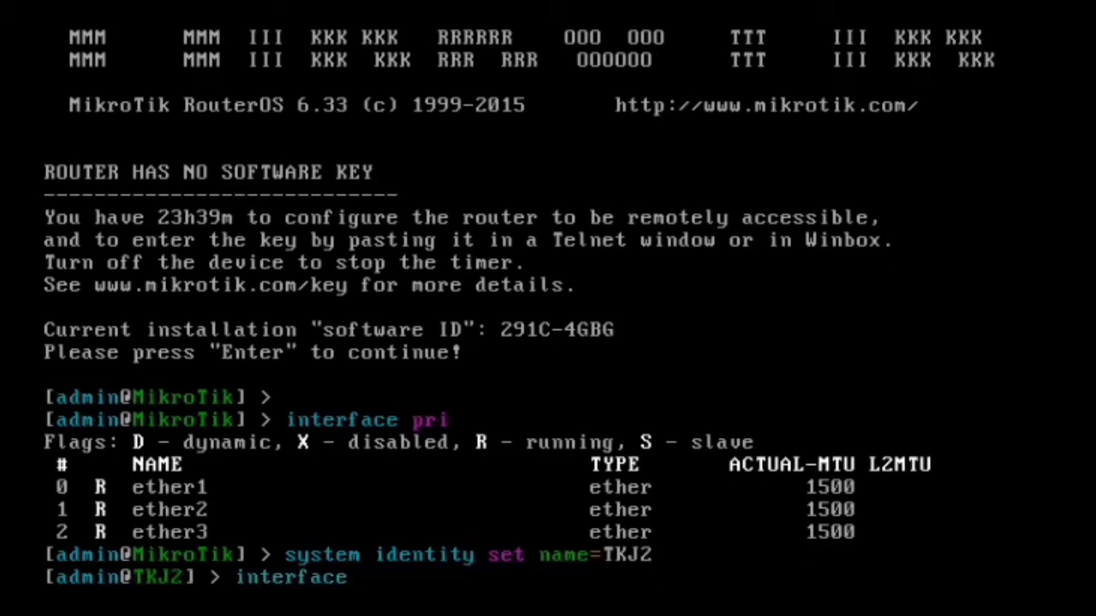
pyautogui.write('bridge a')
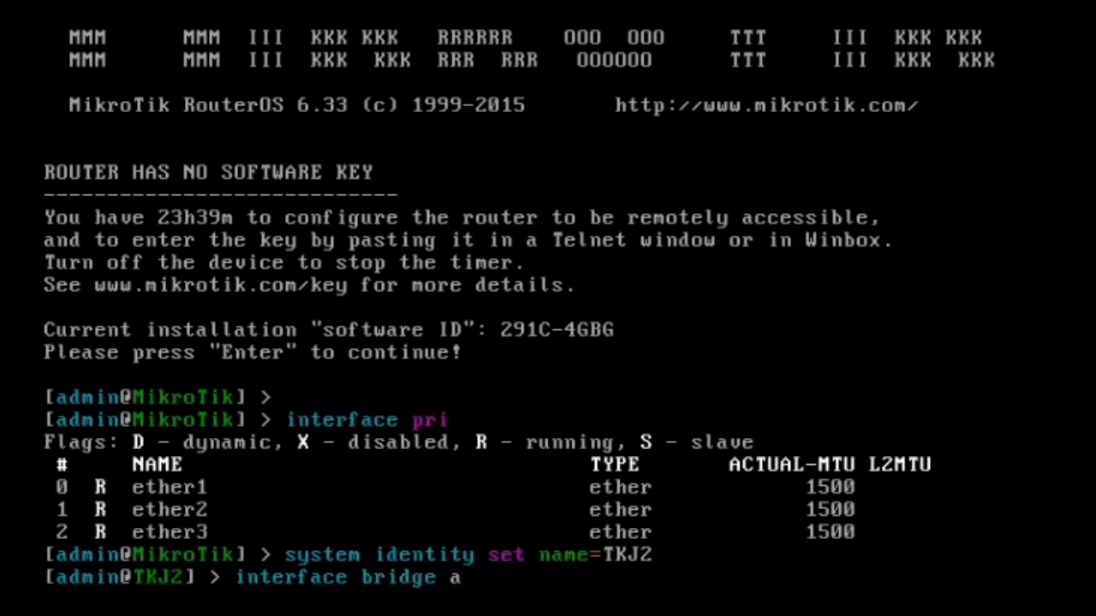
pyautogui.write('dd name=')
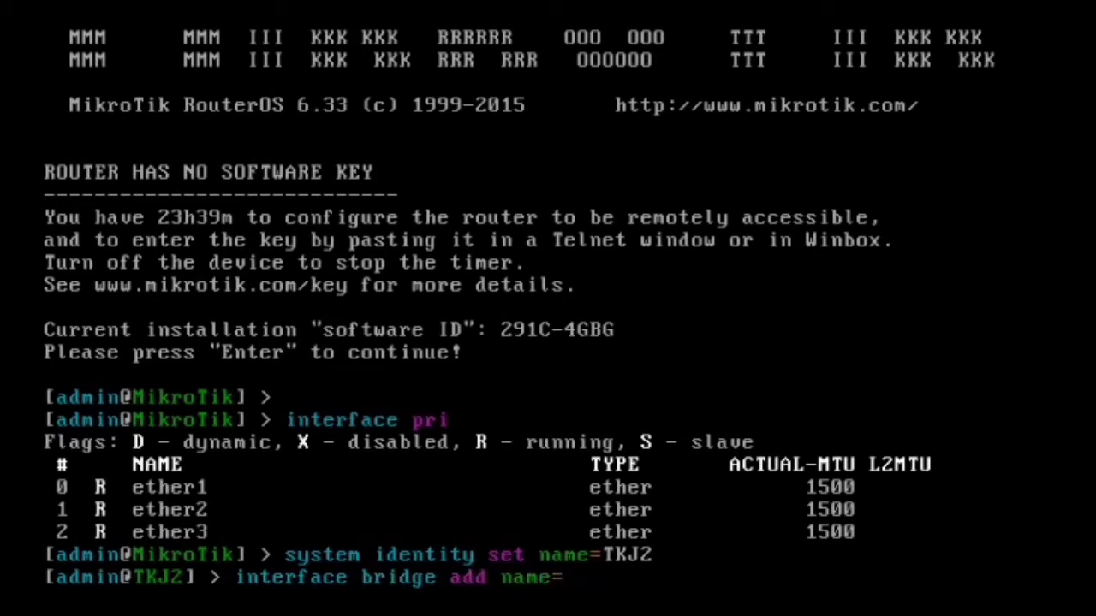
pyautogui.write('loo pback')
pyautogui.press('Return')
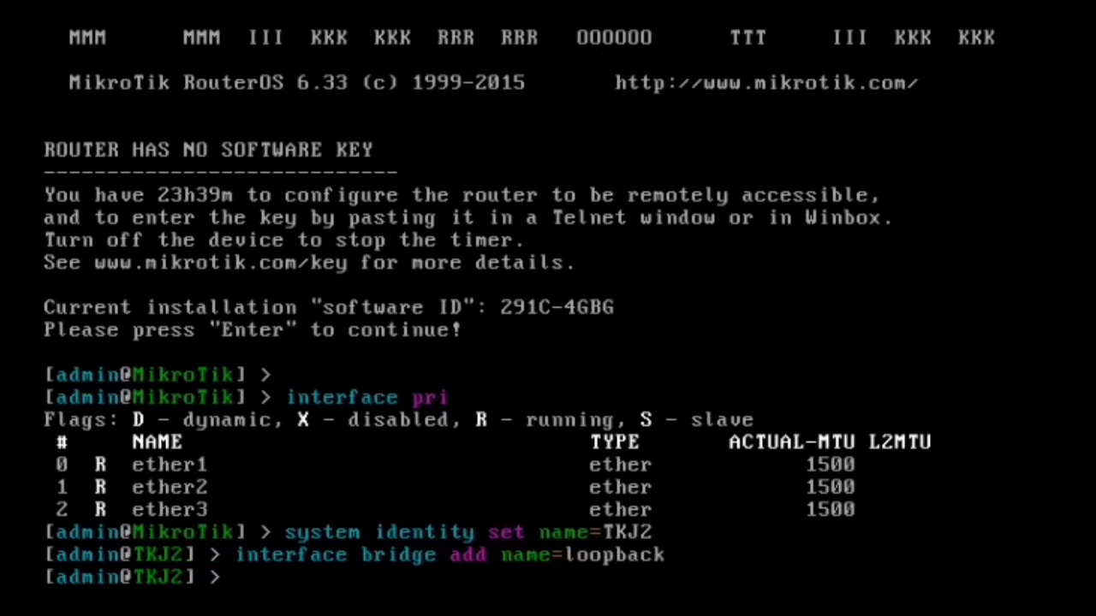
# - Assign the IP address 12.12.12.2/24 to interface ether1 on router TKJ2
pyautogui.write('ip add')
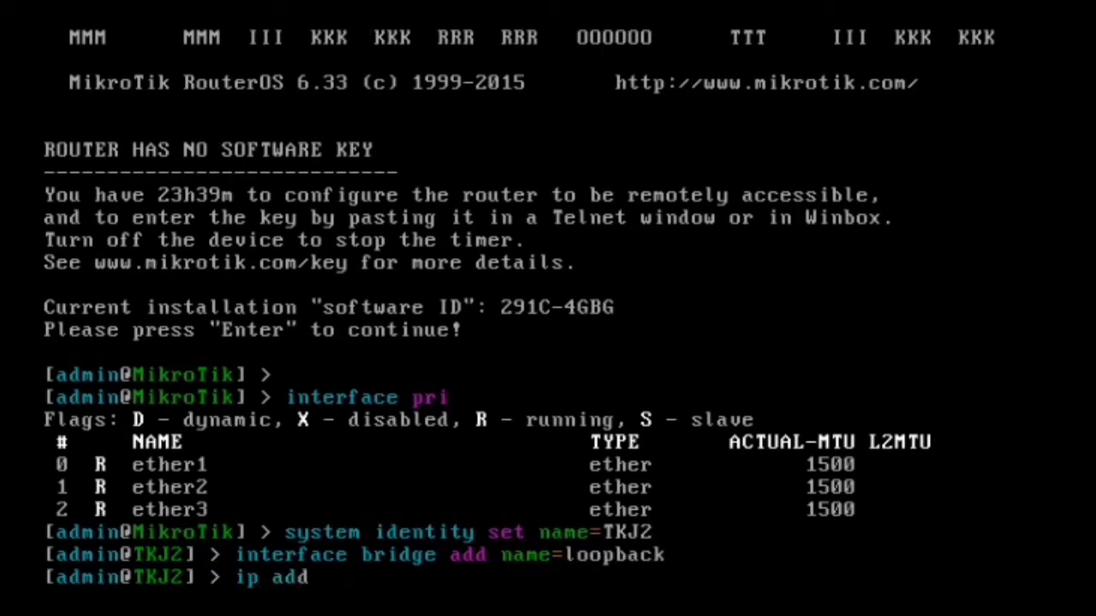
pyautogui.write('ress add address=')
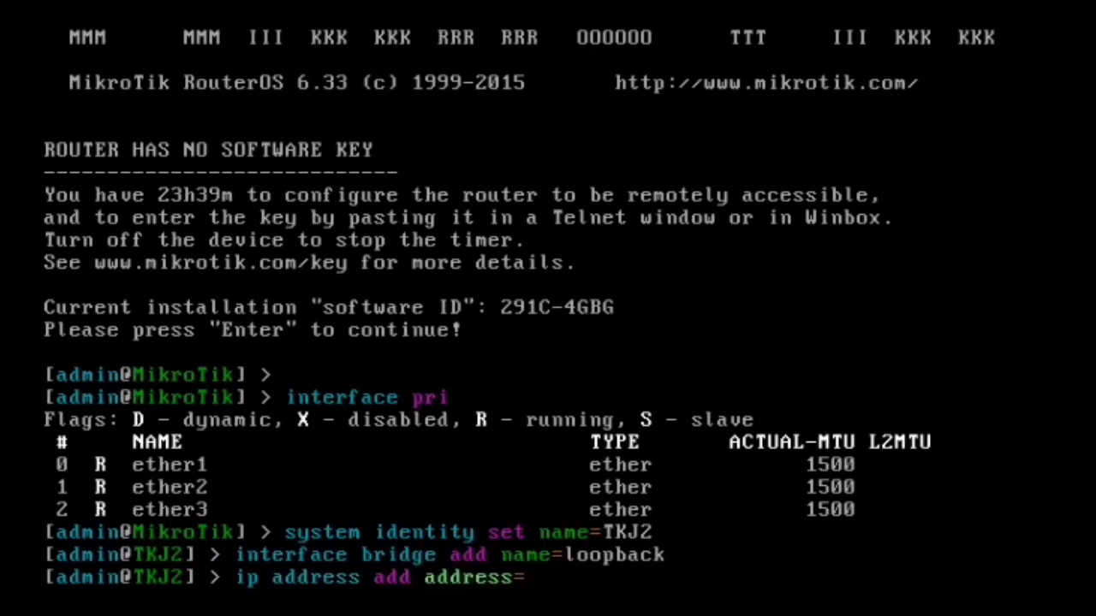
pyautogui.write('12.12.12.2')
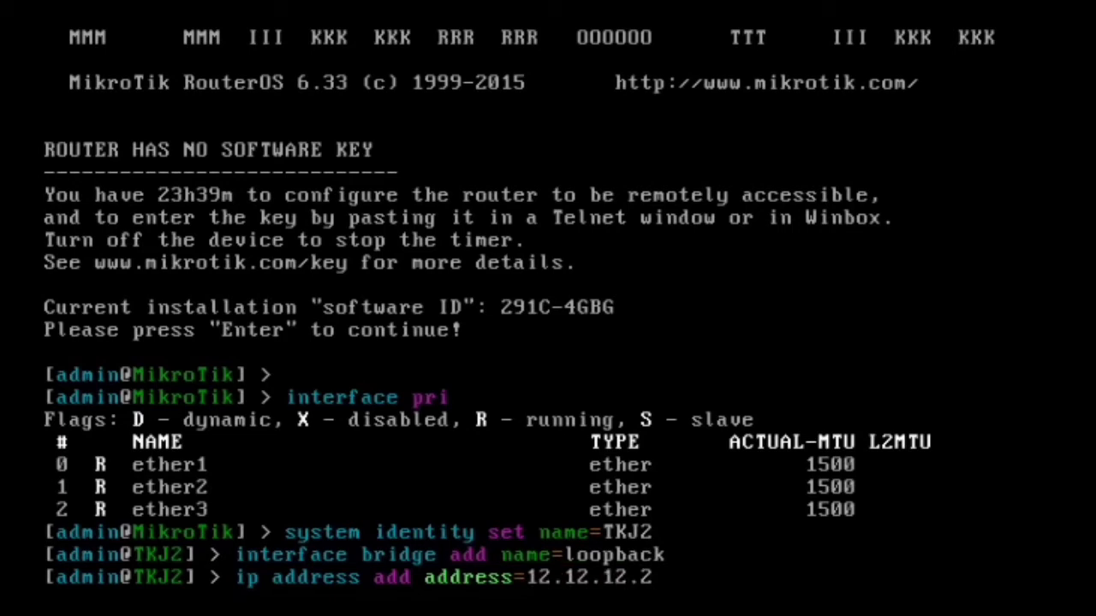
pyautogui.write('/24 int')
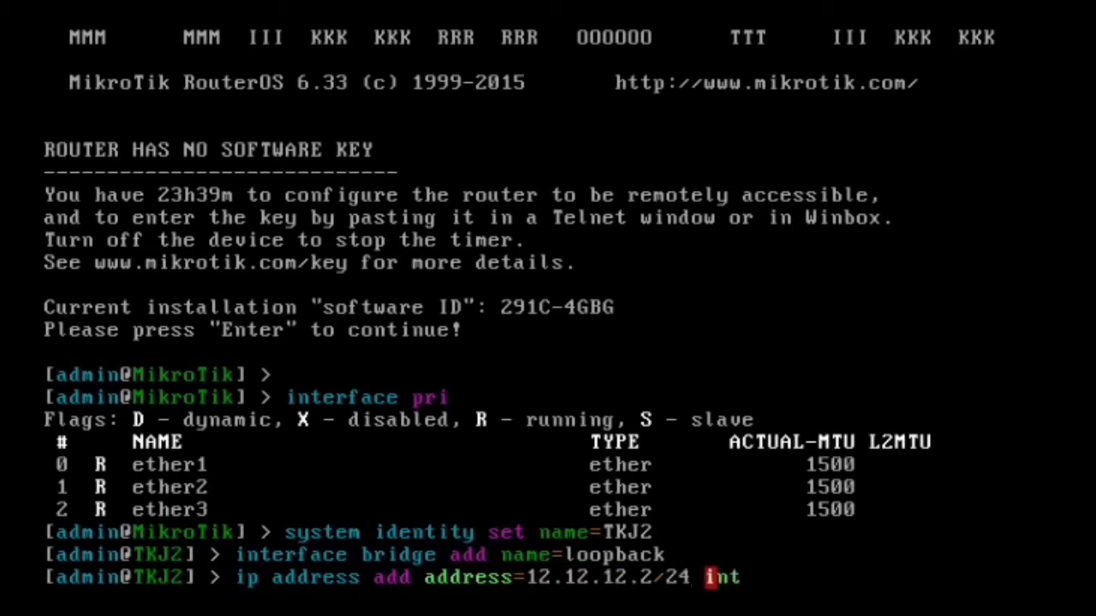
pyautogui.press('Tab')
pyautogui.write('e')
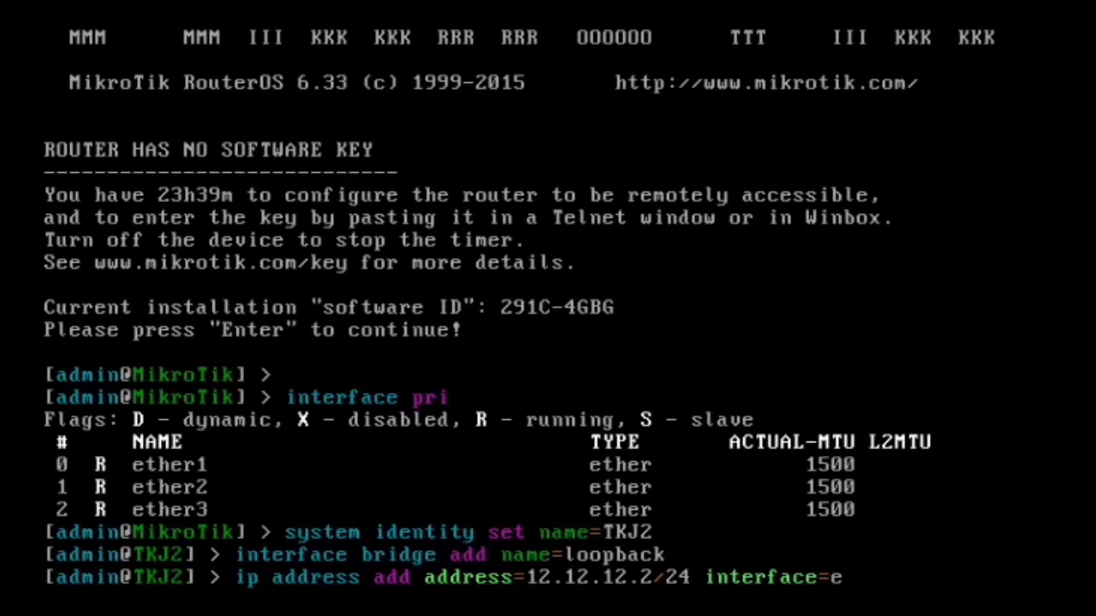
pyautogui.write('ther1')
pyautogui.press('Return')
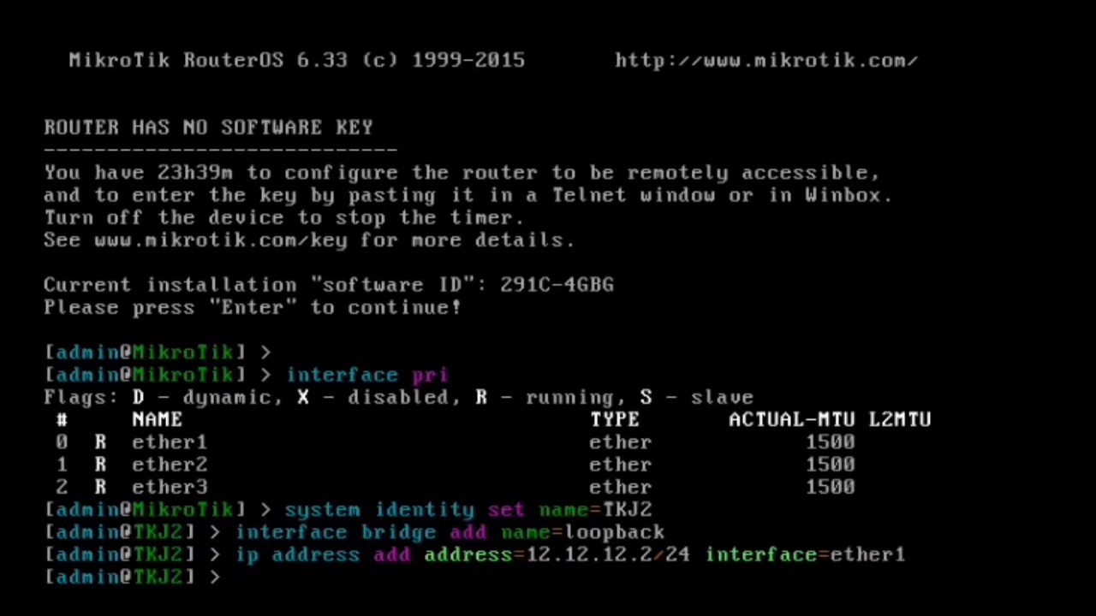
# - Assign the IP address 13.13.13.2/24 to interface ether3 on router TKJ2, reusing the previous address command
pyautogui.press('Up')
pyautogui.write('\\2')
pyautogui.press('BackSpace')
pyautogui.press('BackSpace')
pyautogui.press('BackSpace')
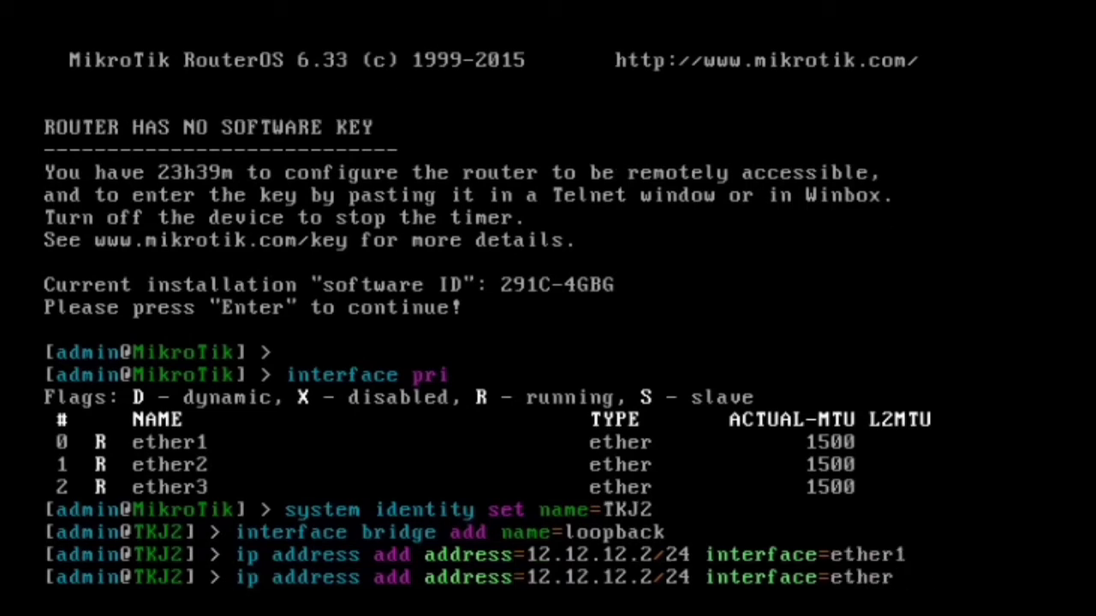
pyautogui.write('2')
pyautogui.press('BackSpace')
pyautogui.write('3')
pyautogui.press('BackSpace')
pyautogui.press('BackSpace')
pyautogui.press('BackSpace')
pyautogui.press('BackSpace')
pyautogui.press('BackSpace')
pyautogui.press('BackSpace')
pyautogui.press('BackSpace')
pyautogui.press('BackSpace')
pyautogui.press('BackSpace')
pyautogui.press('BackSpace')
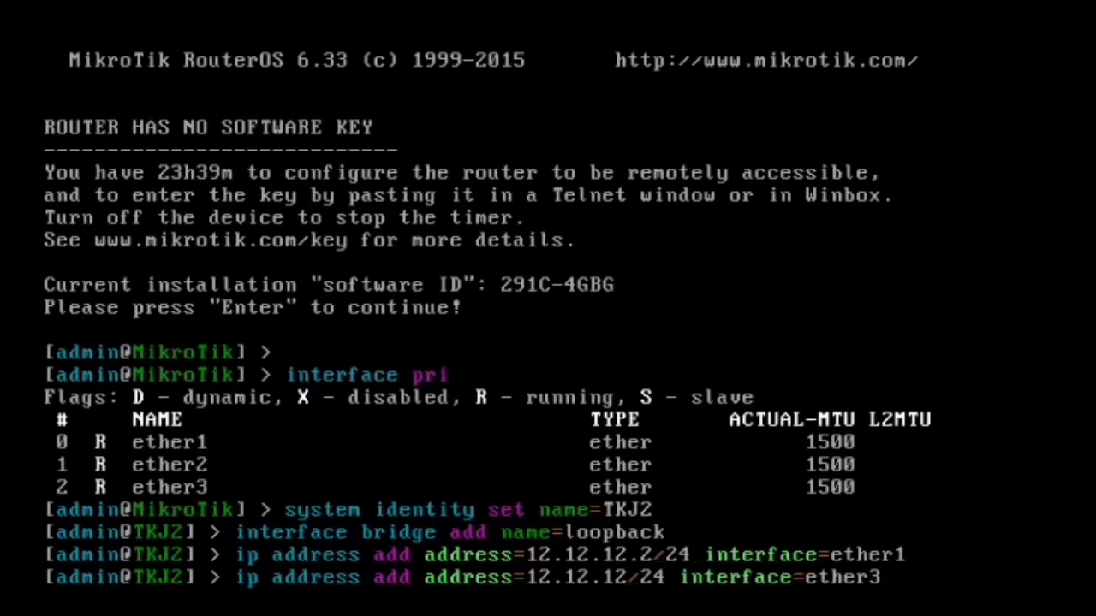
pyautogui.write('13,13,1')
pyautogui.press('BackSpace')
pyautogui.press('BackSpace')
pyautogui.press('BackSpace')
pyautogui.press('BackSpace')
pyautogui.press('BackSpace')
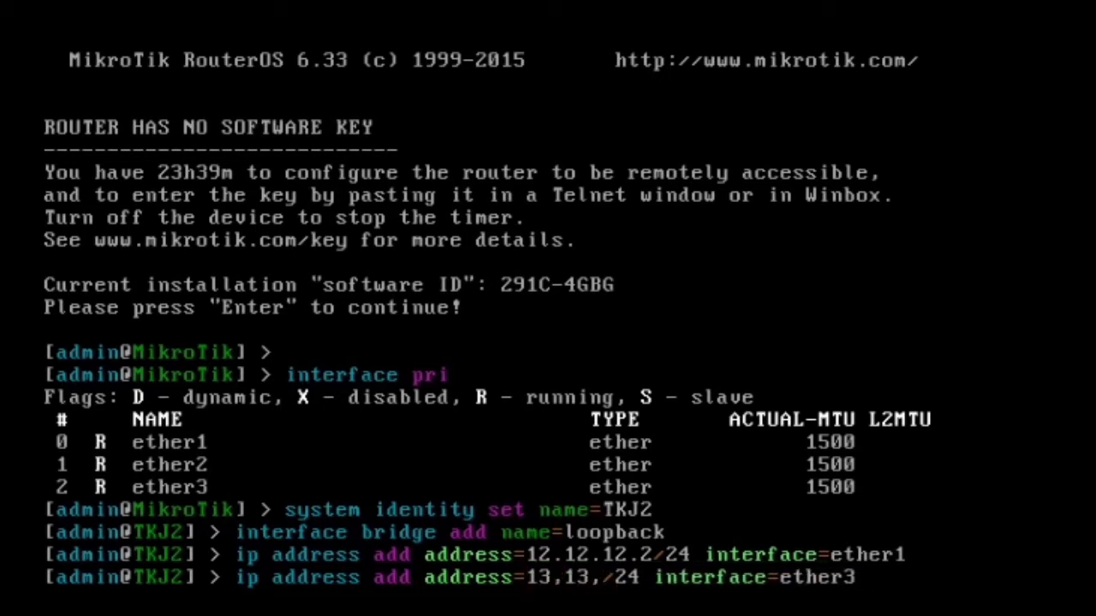
pyautogui.write('.13.13.')
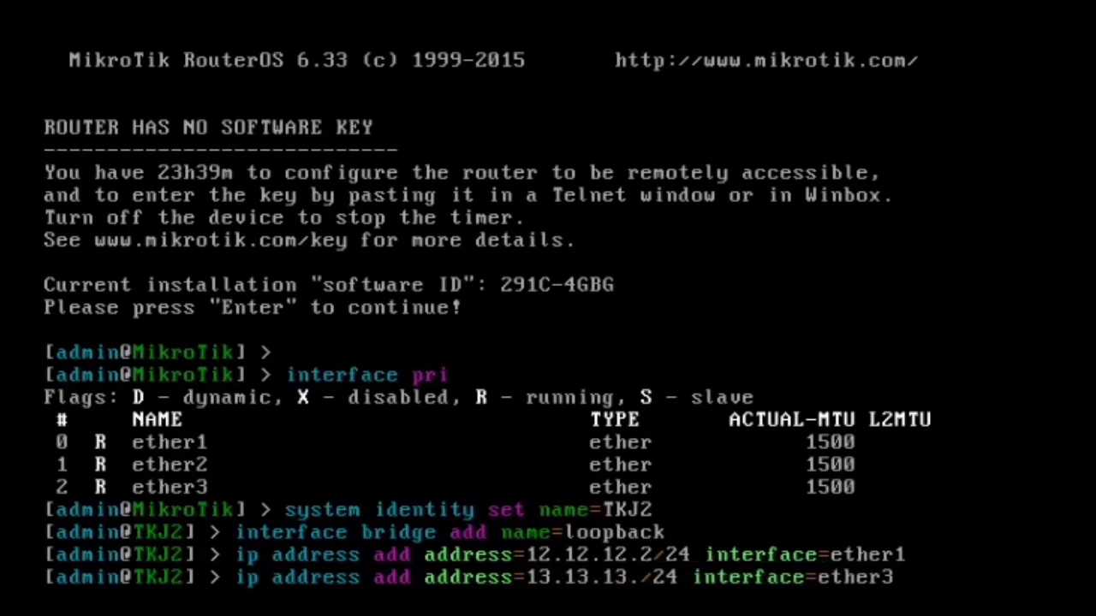
pyautogui.write('2')
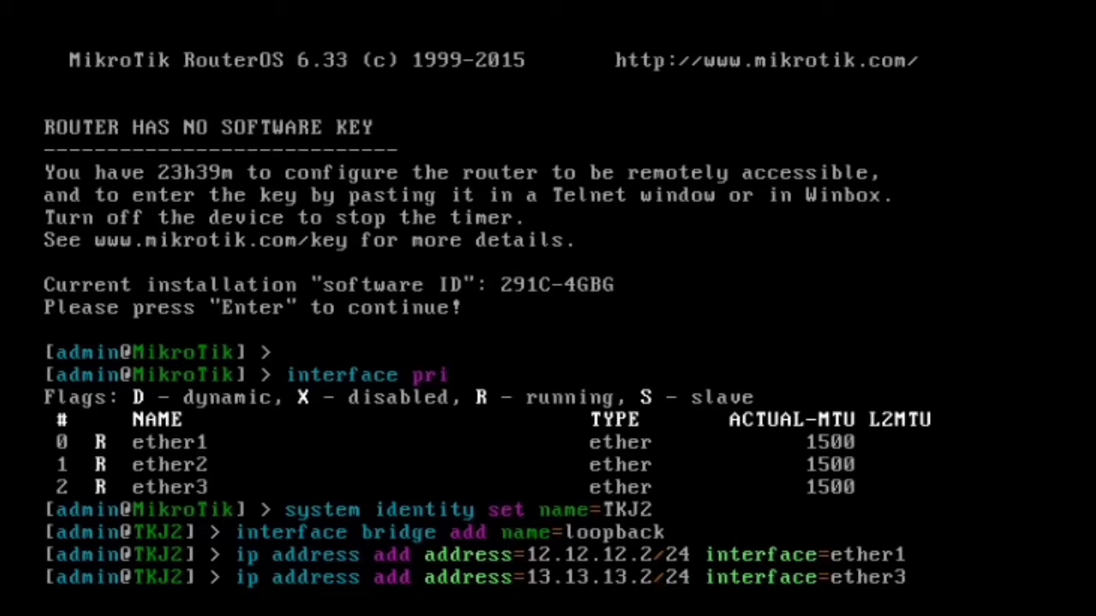
pyautogui.press('Return')
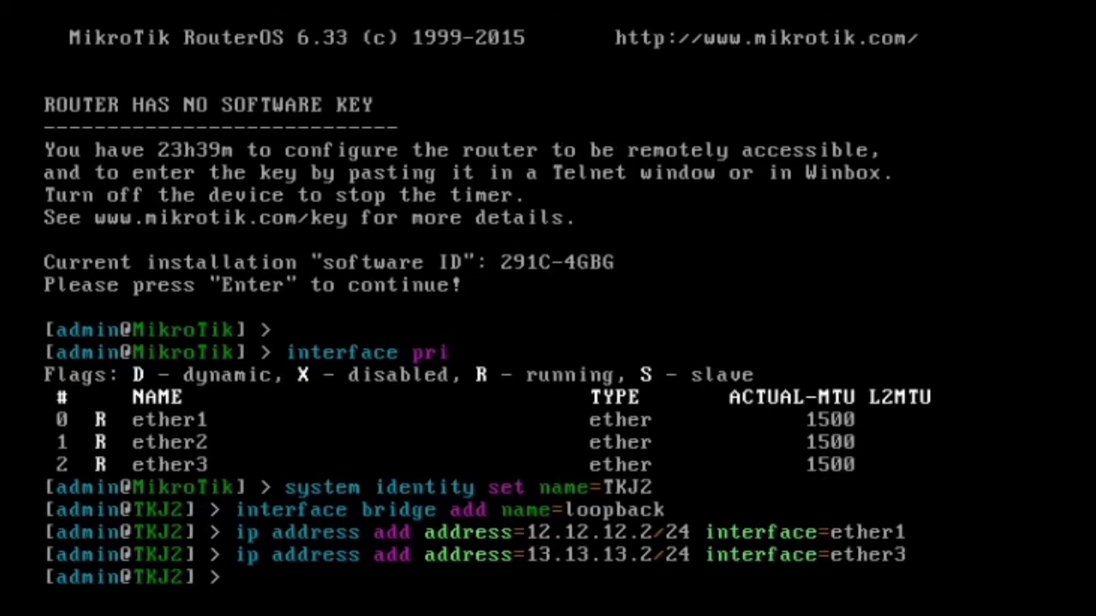
# - Assign the IP address 192.168.200.1/24 to interface ether2 on router TKJ2
pyautogui.write('ip address add')
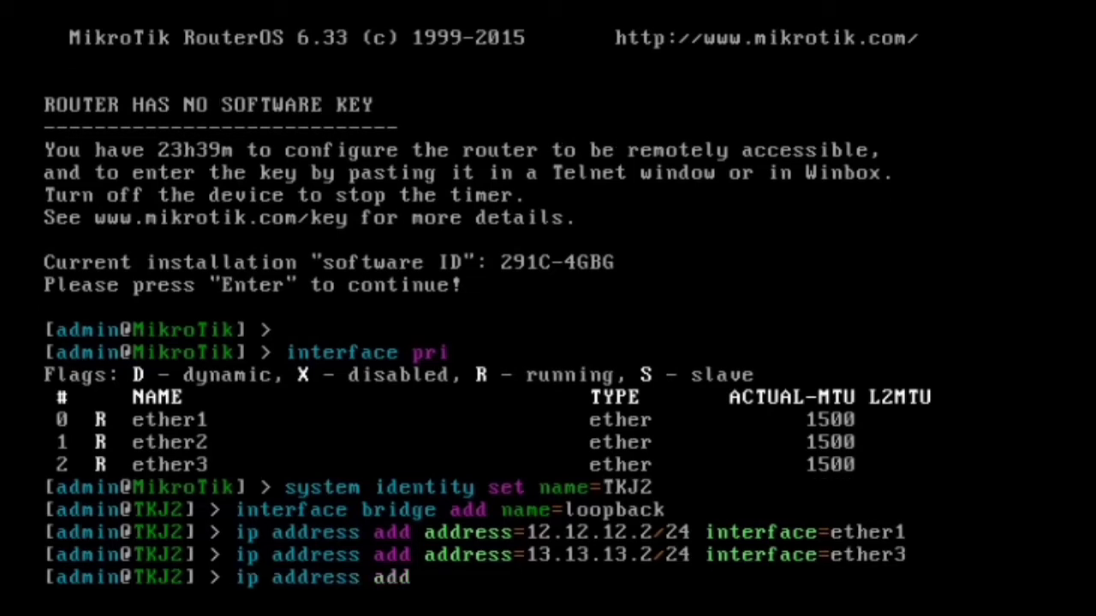
pyautogui.write(' a')
pyautogui.press('Tab')
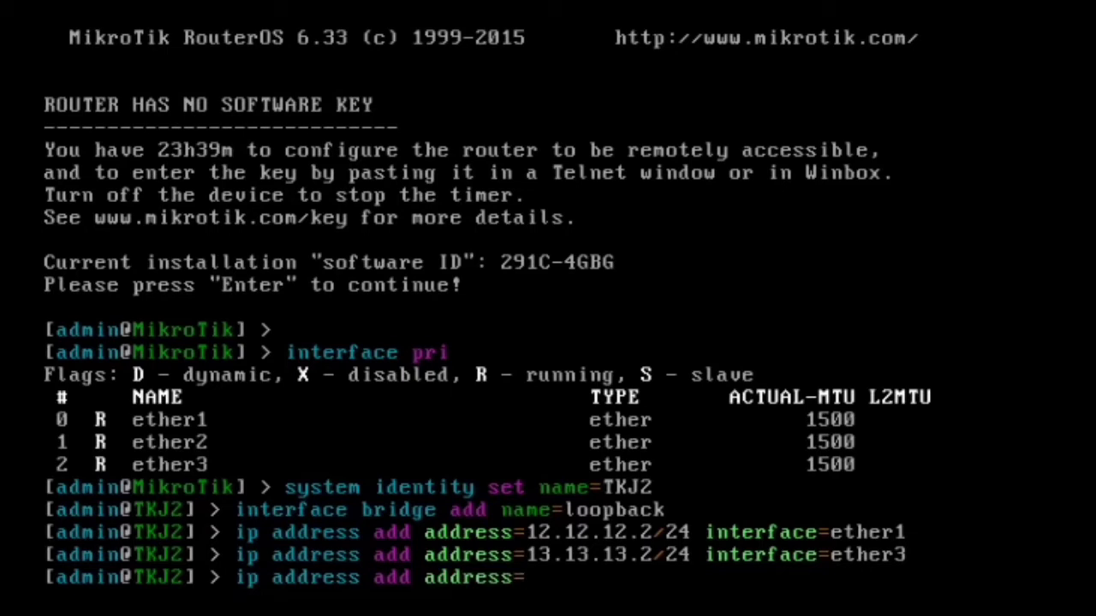
pyautogui.write('192.168')
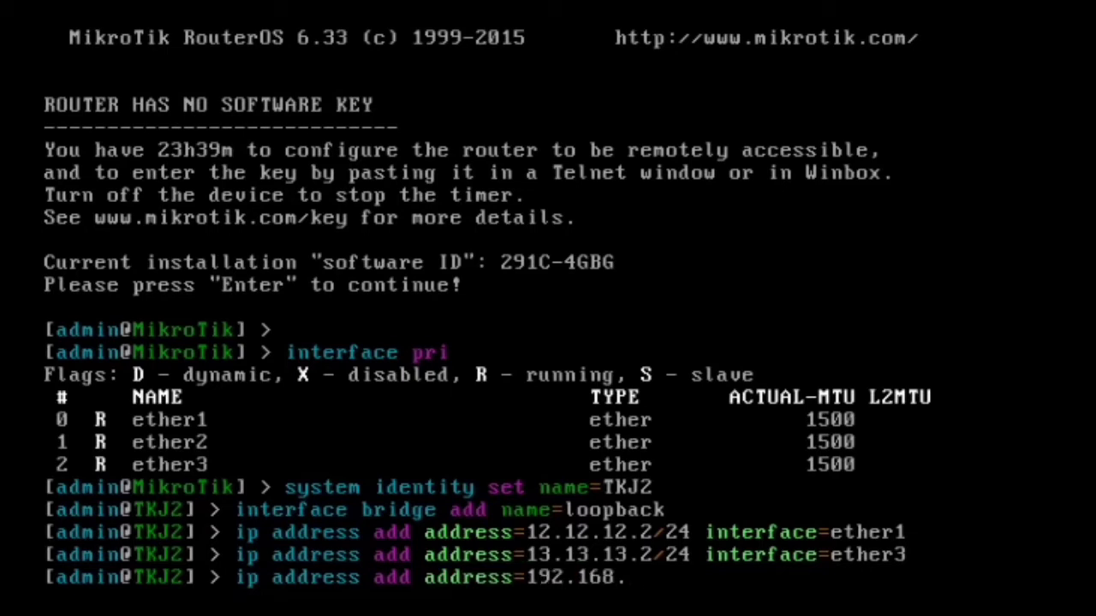
pyautogui.write('.200.1/2')
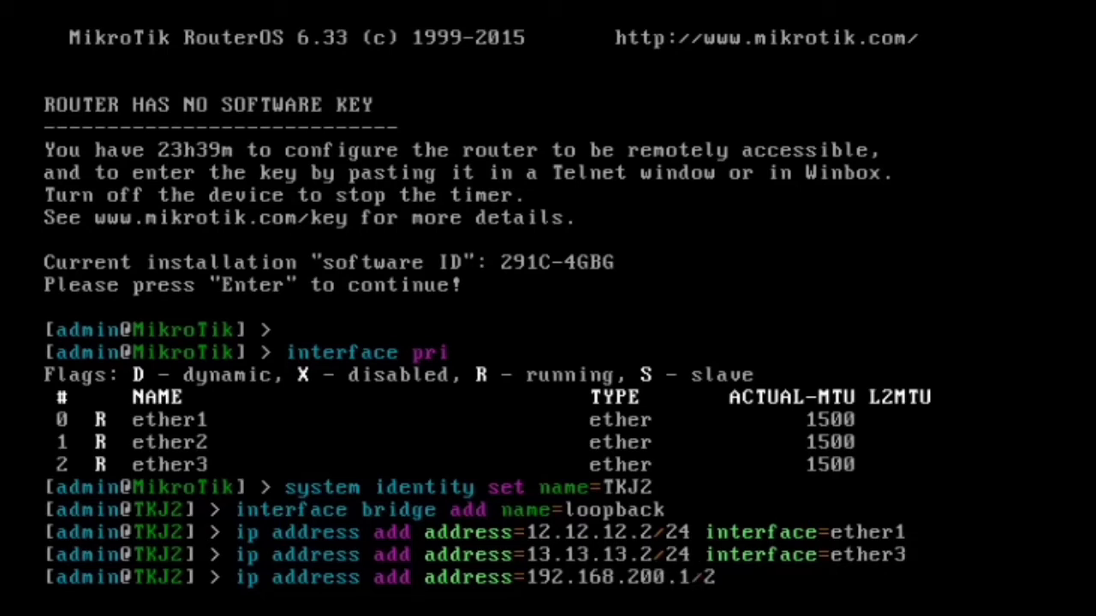
pyautogui.write('4 int')
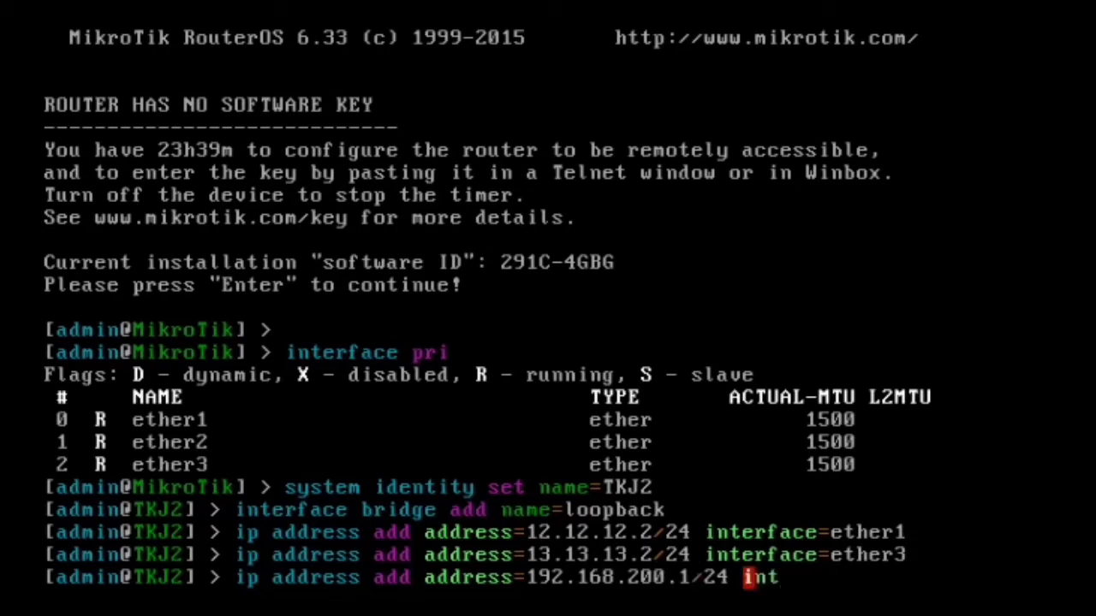
pyautogui.press('Tab')
pyautogui.write('ether2')
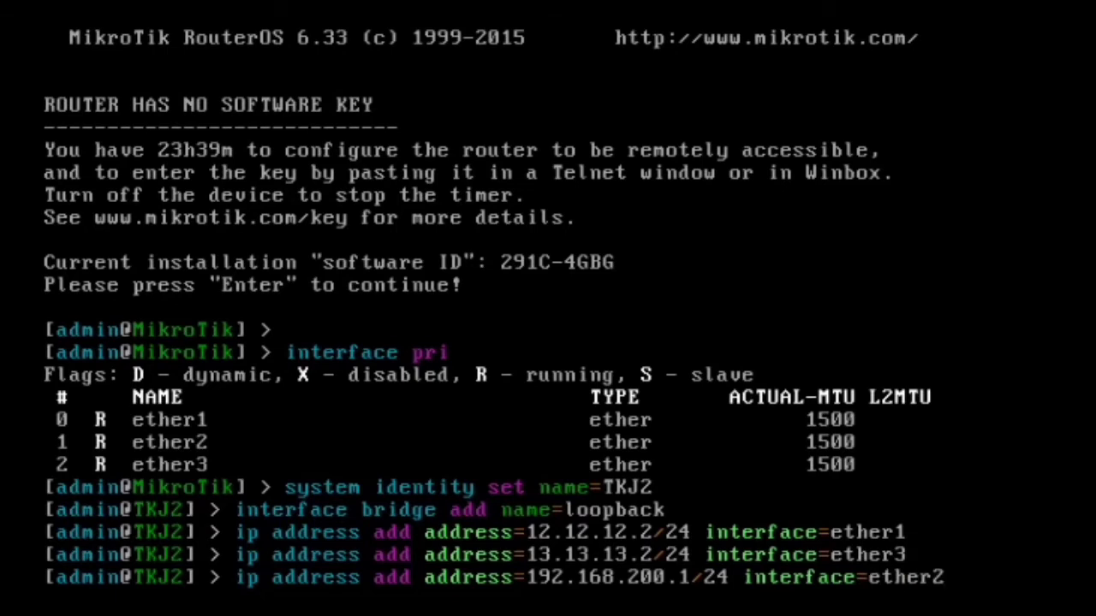
pyautogui.press('Return')
# - Assign the IP address 2.2.2.2/32 to the loopback bridge interface on router TKJ2
pyautogui.write('ip ad')
pyautogui.press('Tab')
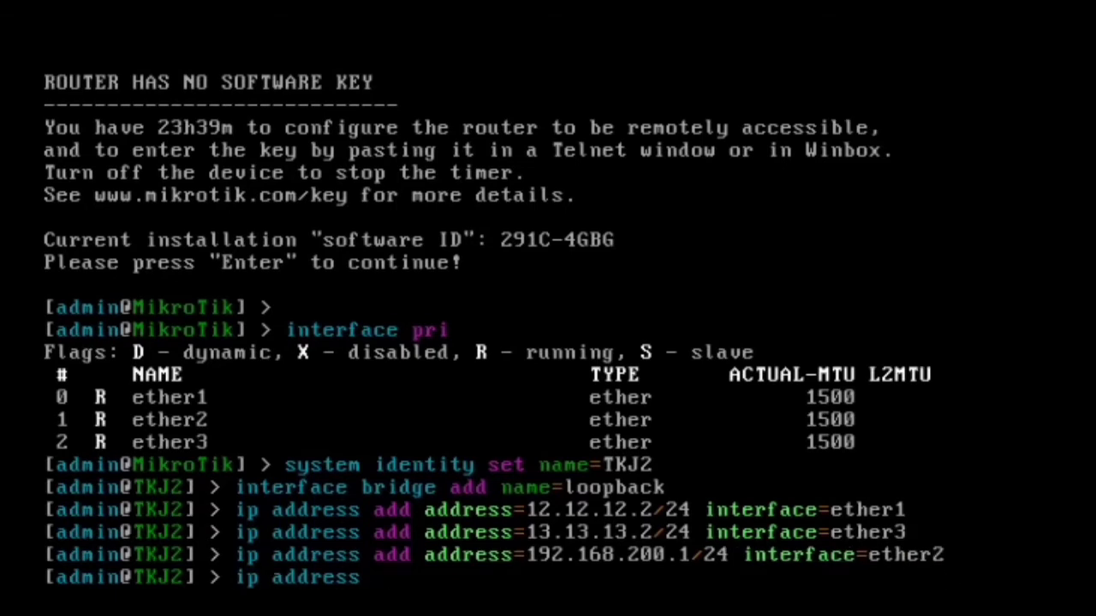
pyautogui.write('ad')
pyautogui.press('Tab')
pyautogui.write('ad')
pyautogui.press('Tab')
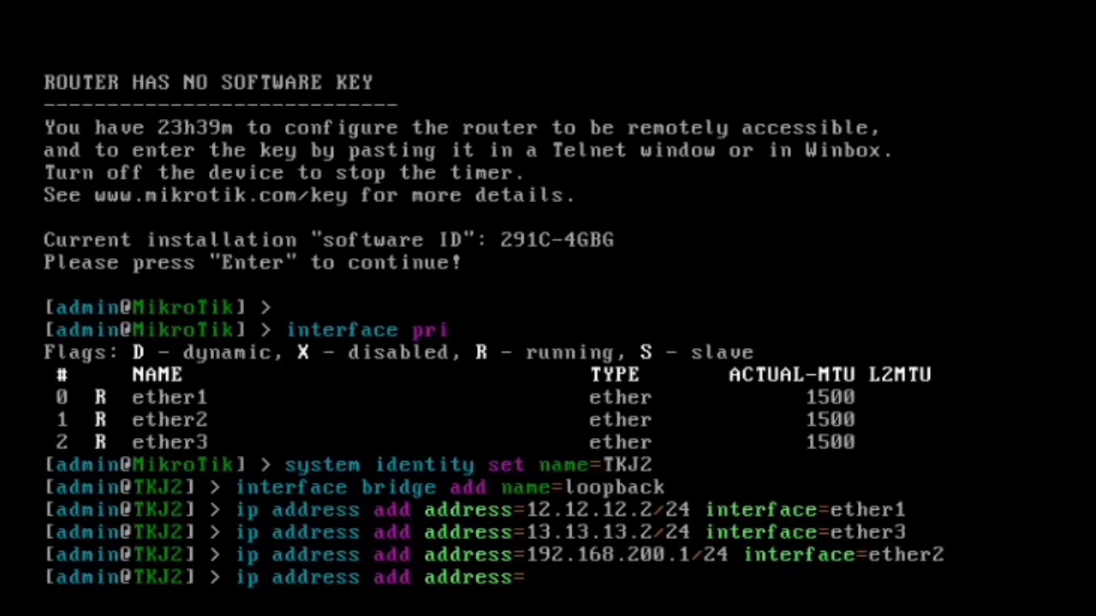
pyautogui.write('2.2.2.2')
pyautogui.write('/32')
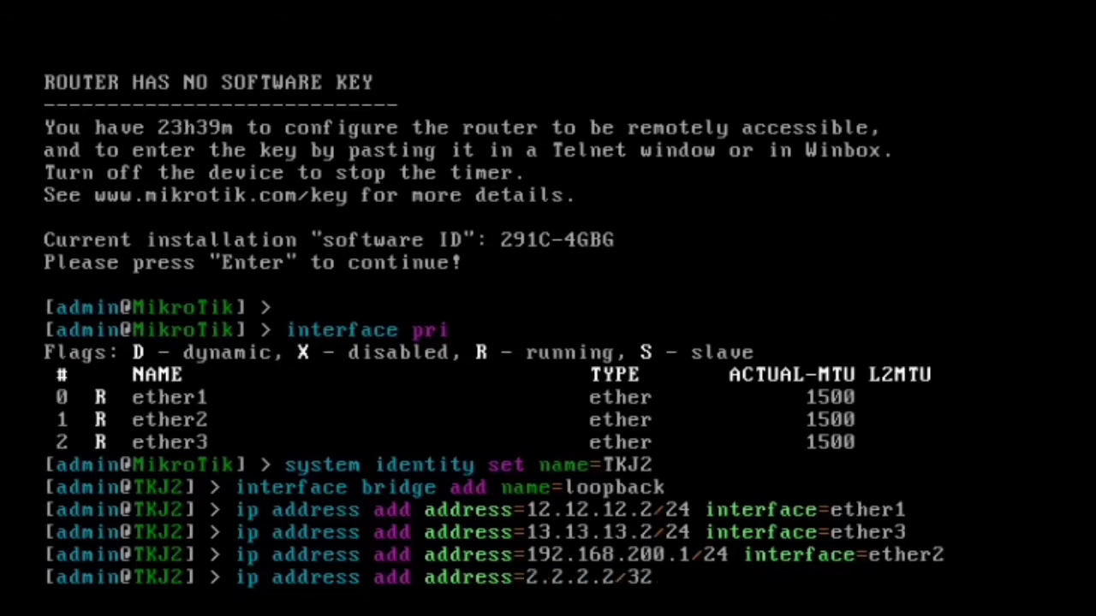
pyautogui.write(' interface=')
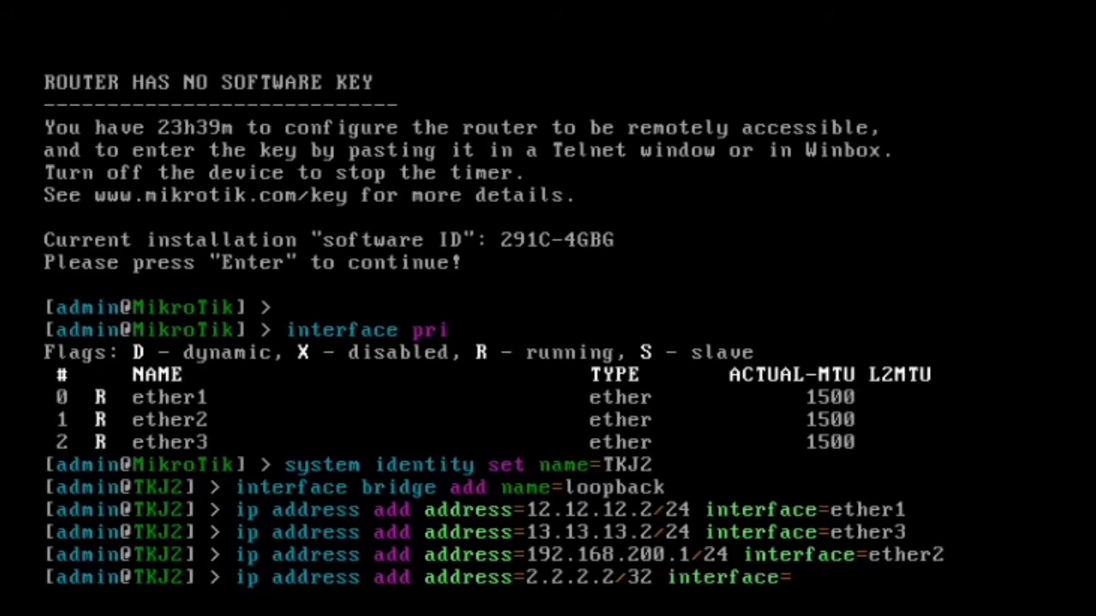
pyautogui.write('loopback')
pyautogui.press('Return')
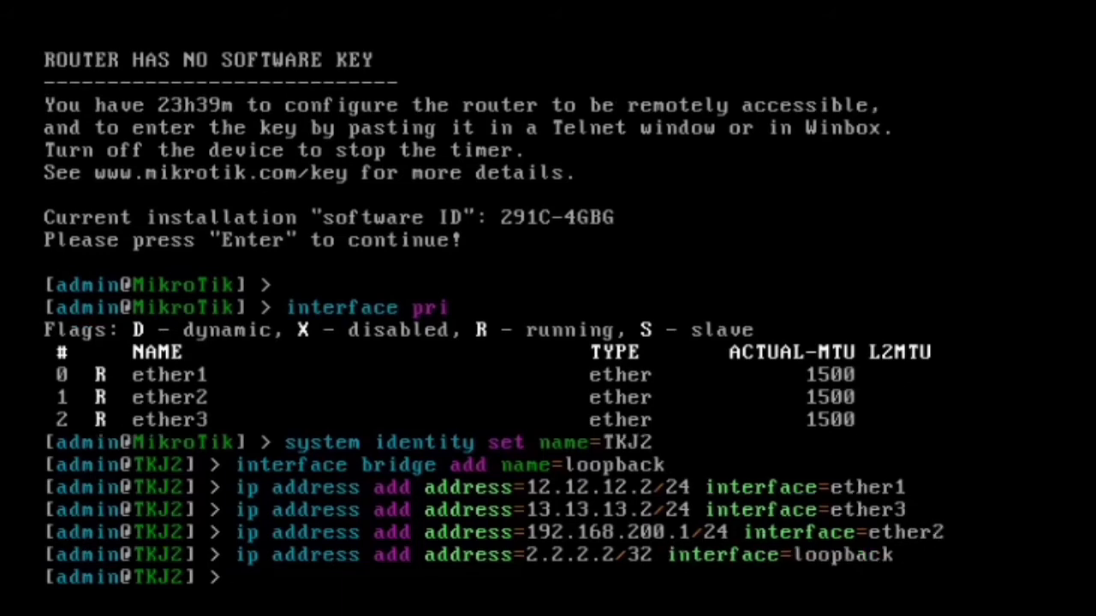
# - Enter the routing ospf configuration level on TKJ2 and add ether1 as an OSPF interface
pyautogui.write('routing ospf')
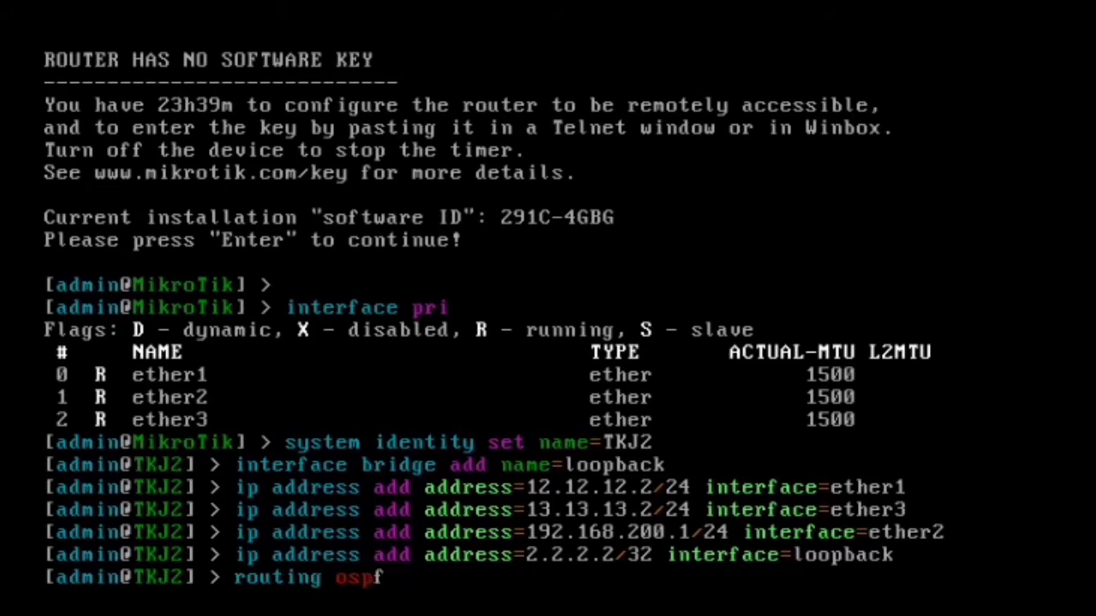
pyautogui.press('Return')
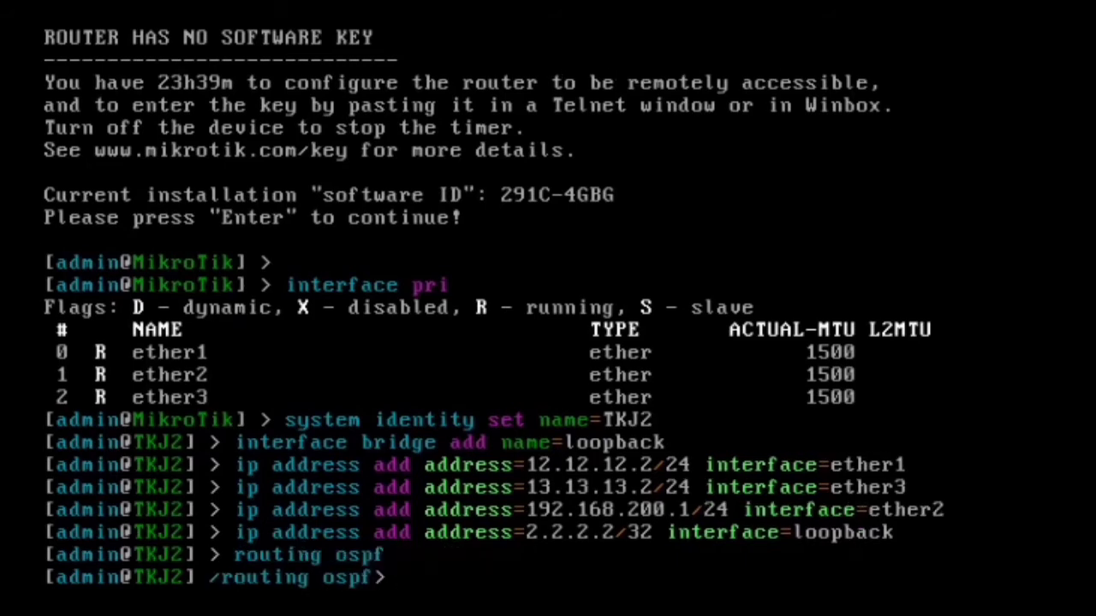
pyautogui.write('interface ad')
pyautogui.write('d')
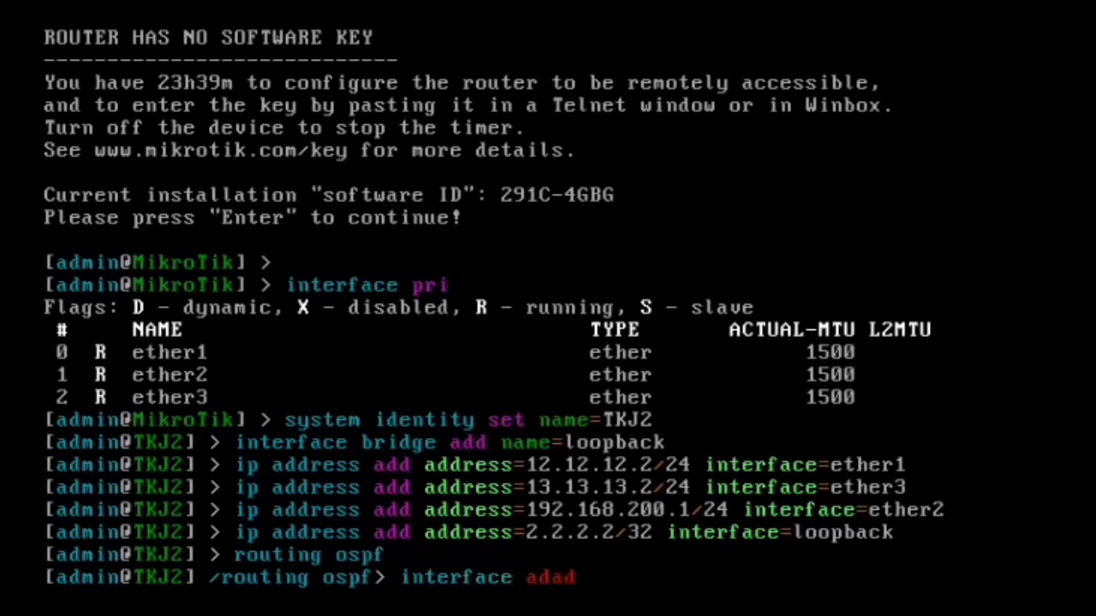
pyautogui.write(' interfa')
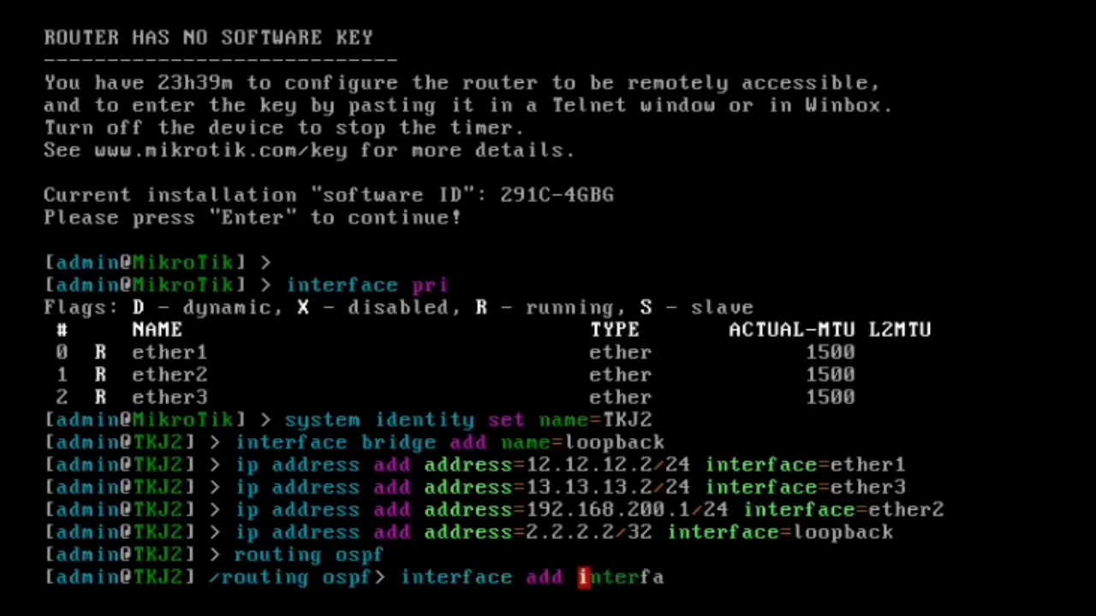
pyautogui.write('ce=ether1')
pyautogui.press('Return')
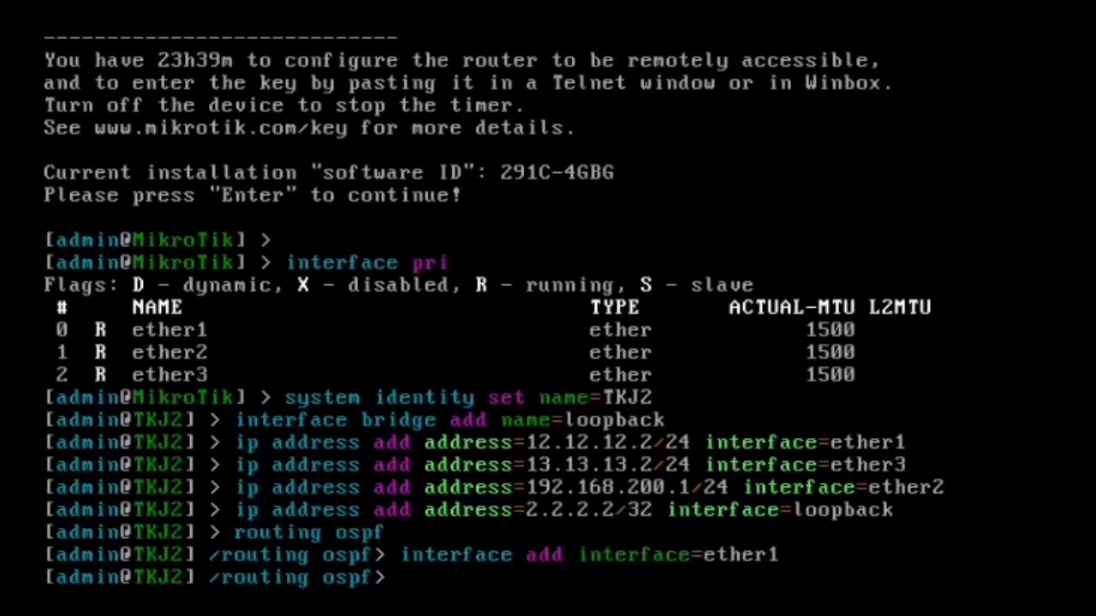
# - Add ether2 and ether3 as OSPF interfaces on TKJ2, reusing the previous interface command
pyautogui.press('Up')
pyautogui.press('BackSpace')
pyautogui.write('2')
pyautogui.press('Return')
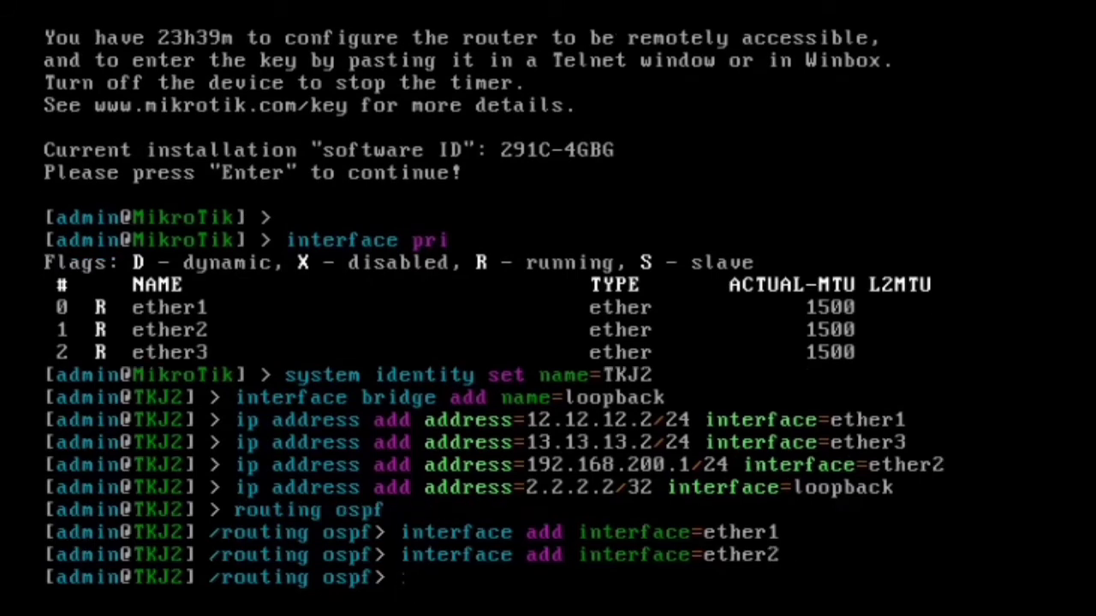
pyautogui.press('Up')
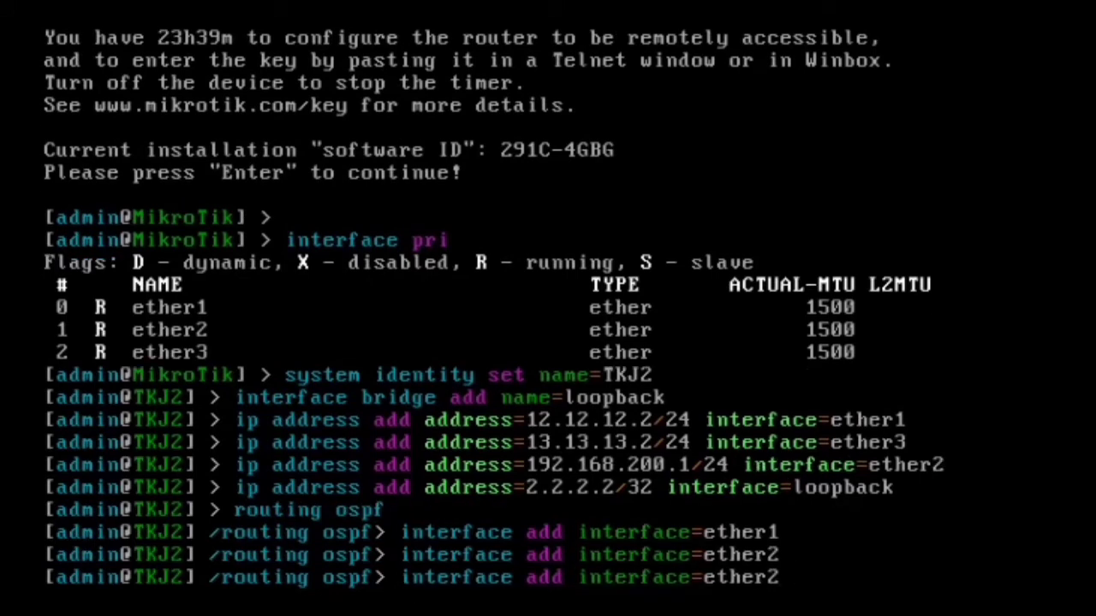
pyautogui.press('BackSpace')
pyautogui.write('3')
pyautogui.press('Return')
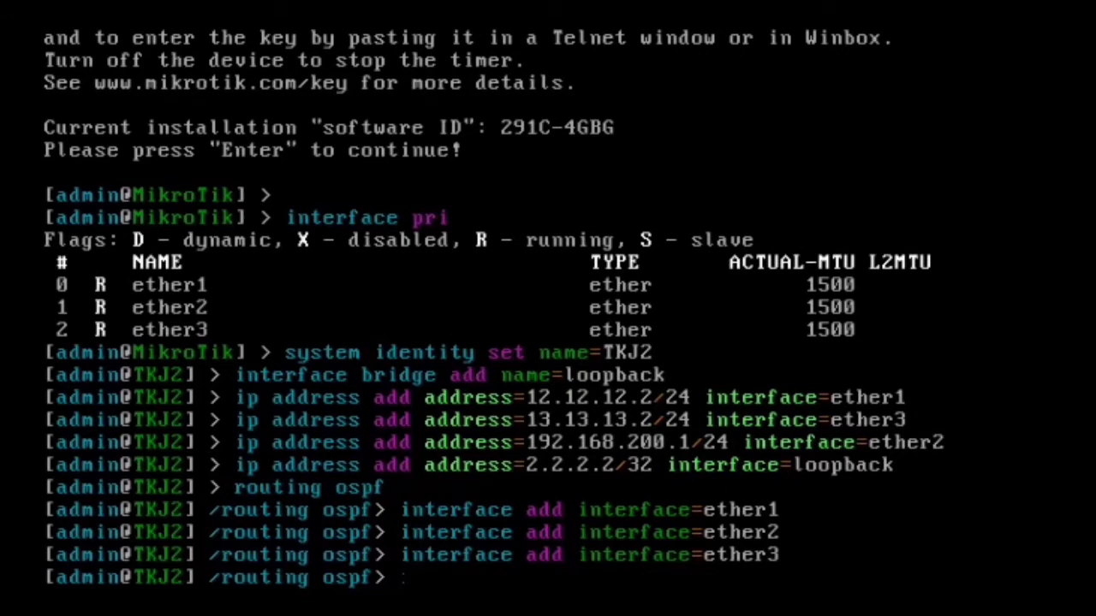
pyautogui.write('routing')
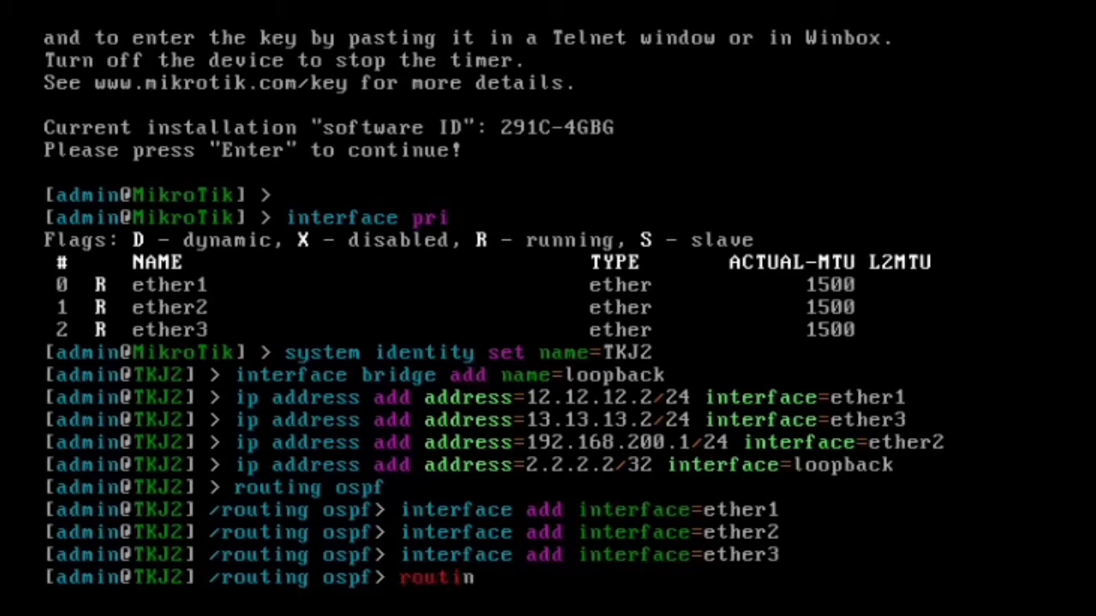
pyautogui.press('BackSpace')
pyautogui.press('BackSpace')
pyautogui.press('BackSpace')
pyautogui.press('BackSpace')
pyautogui.press('BackSpace')
pyautogui.press('BackSpace')
pyautogui.press('BackSpace')
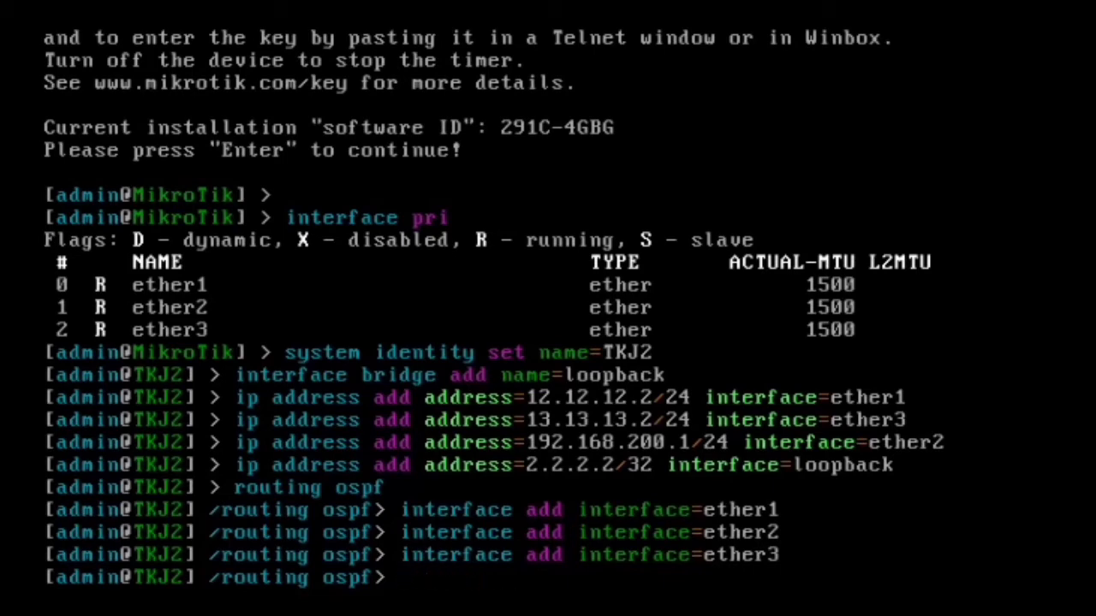
# - Set OSPF instance 0 on TKJ2 to redistribute-connected=as-type-1 with router-id 2.2.2.2
pyautogui.write('instance set')
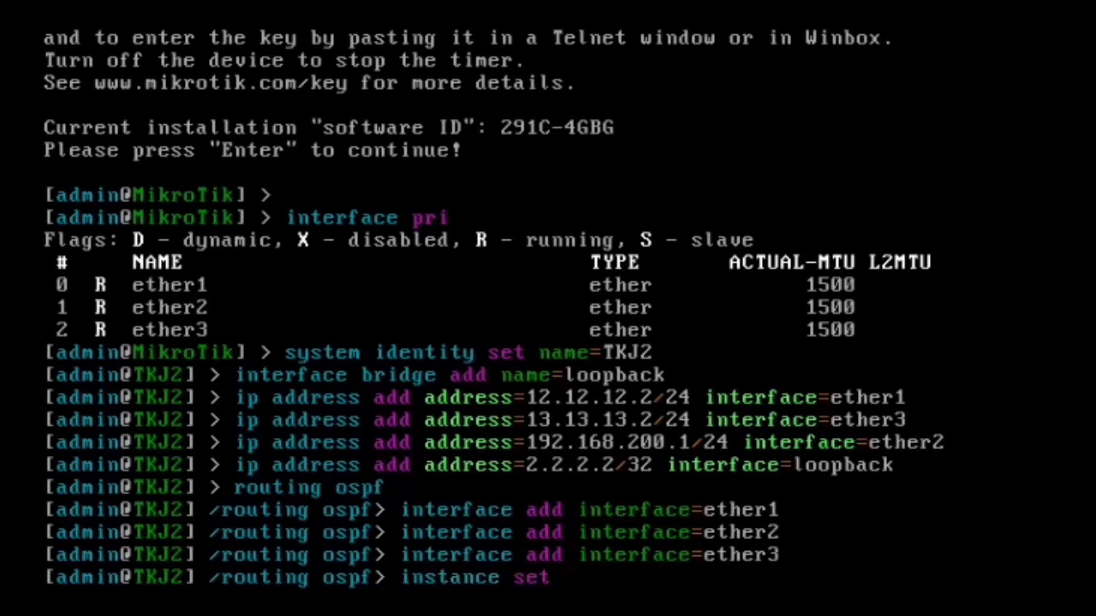
pyautogui.write(' 0 r')
pyautogui.press('Tab')
pyautogui.write('c')
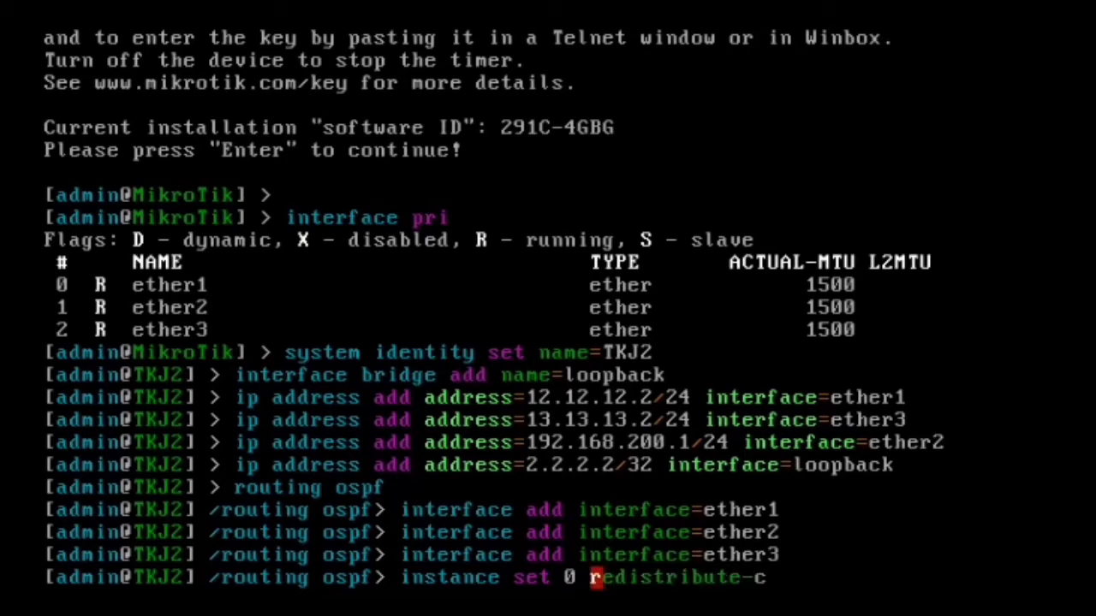
pyautogui.write('on')
pyautogui.press('Tab')
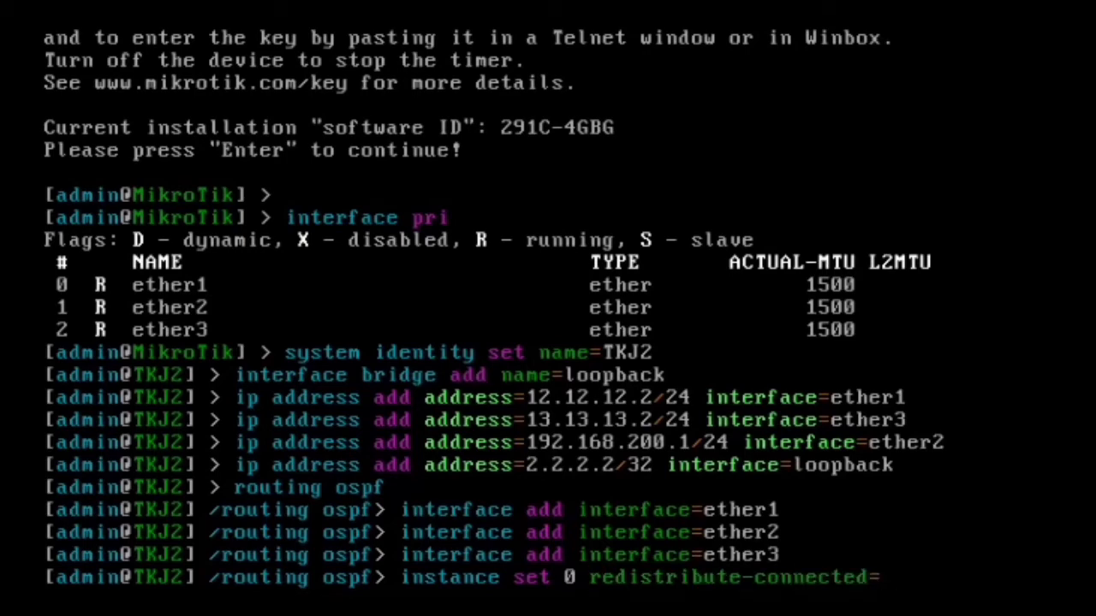
pyautogui.write('a')
pyautogui.press('Tab')
pyautogui.write('1')
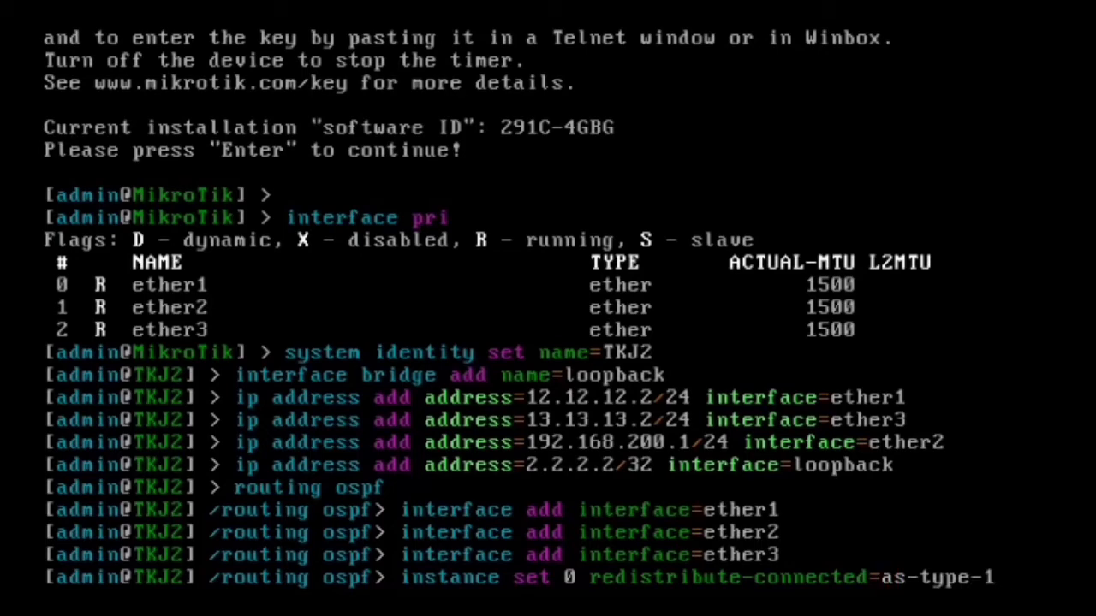
pyautogui.write(' router')
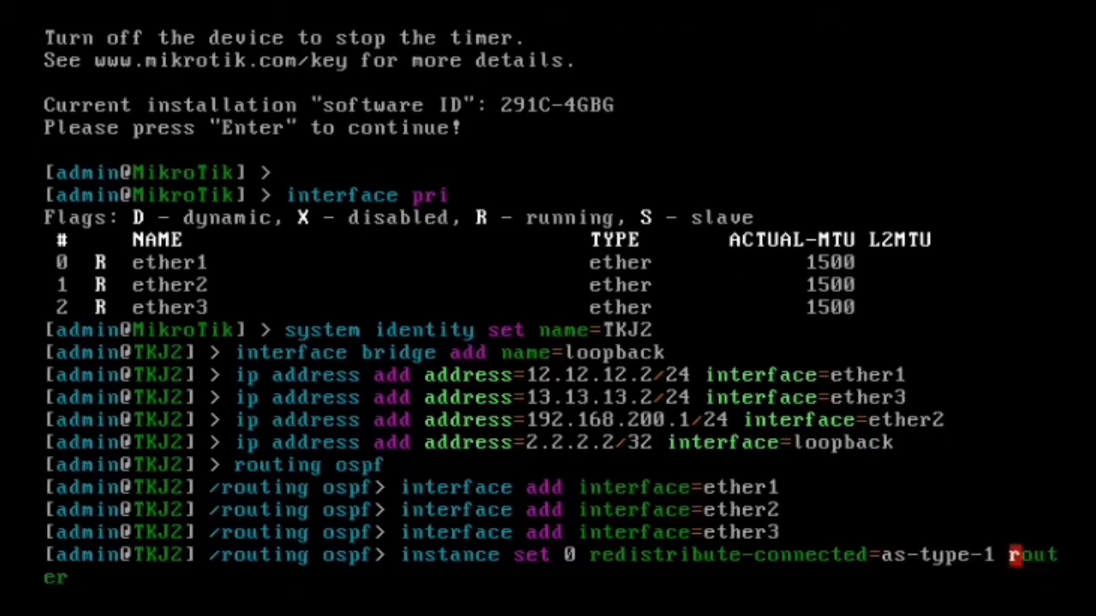
pyautogui.write('-id=')
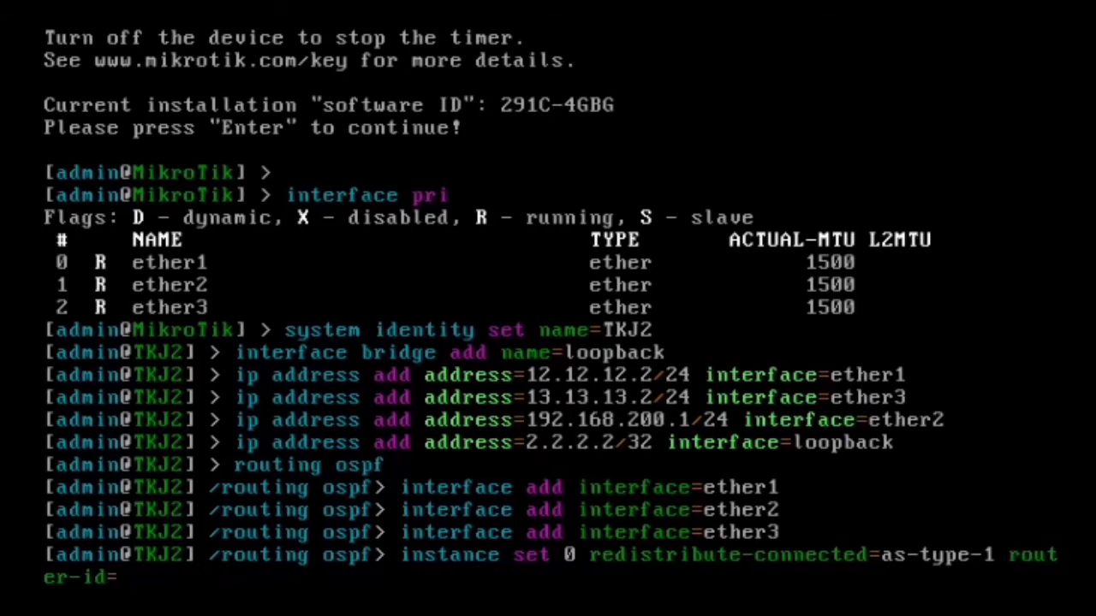
pyautogui.write('2.2.2.2')
pyautogui.press('Return')
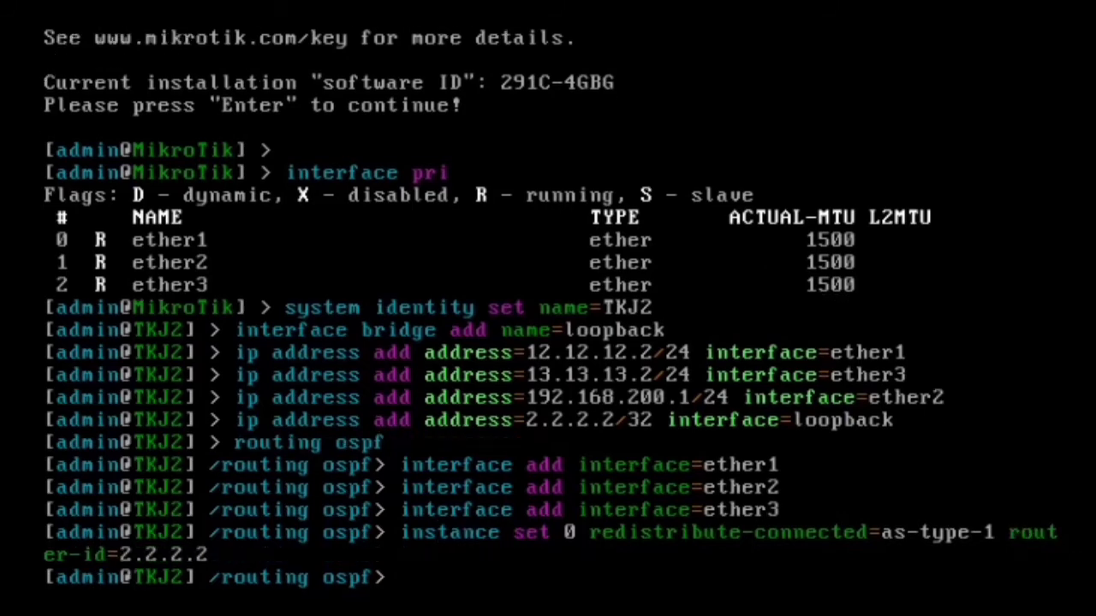
# - Add the network 12.12.12.0/24 to the OSPF backbone area on TKJ2
pyautogui.write('network add network=')
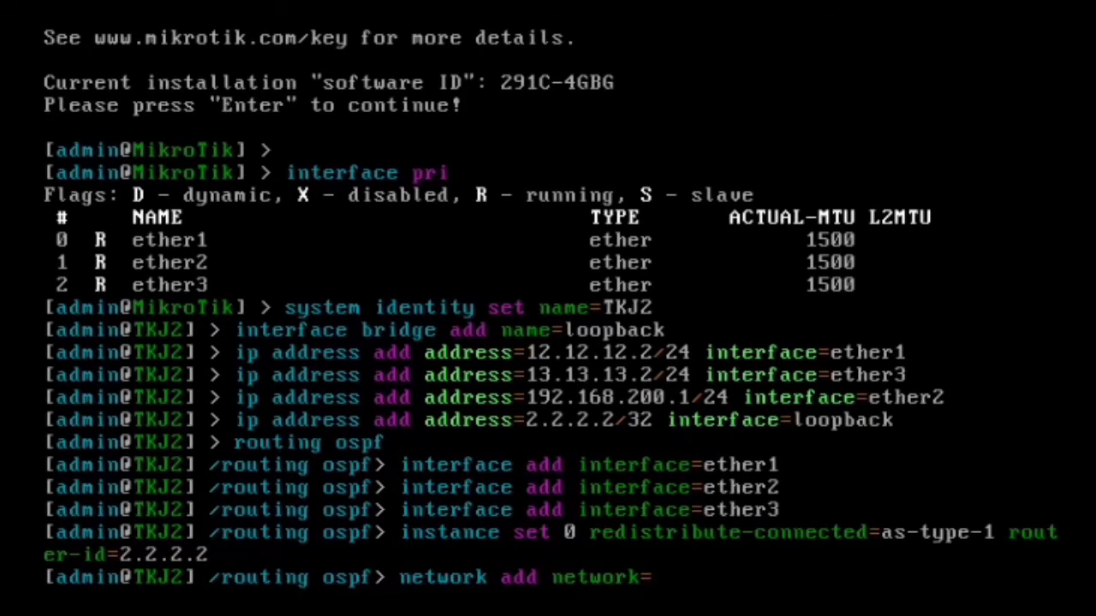
pyautogui.write('12.12.12.')
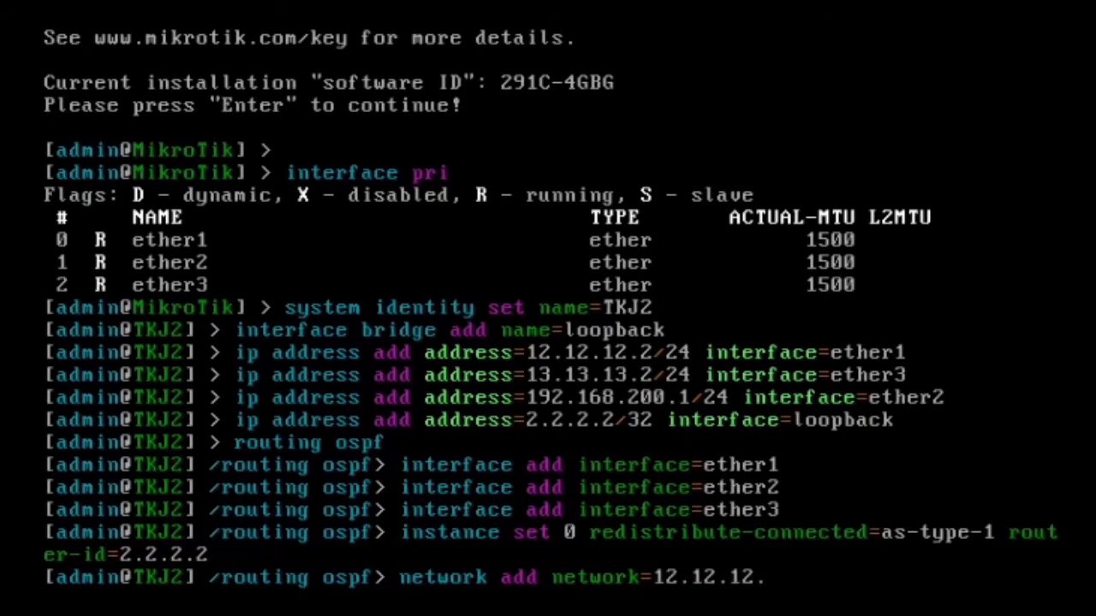
pyautogui.write('0/24 area=backbi')
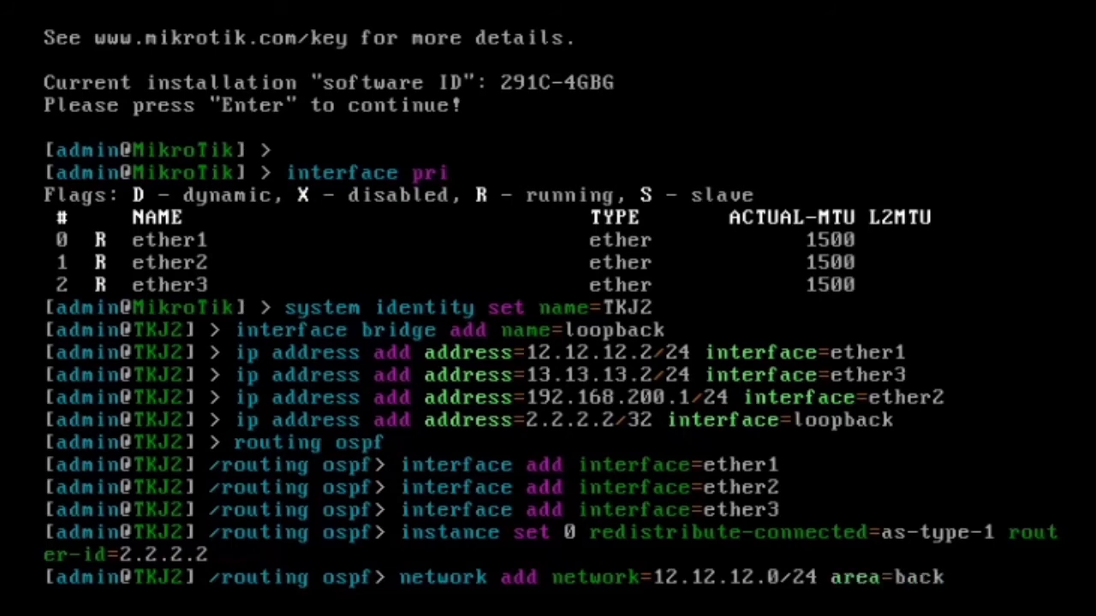
pyautogui.press('BackSpace')
pyautogui.press('BackSpace')
pyautogui.write('one')
pyautogui.press('Return')
# - Add the network 13.13.13.0/24 to the OSPF backbone area on TKJ2, reusing the previous network command
pyautogui.press('Up')
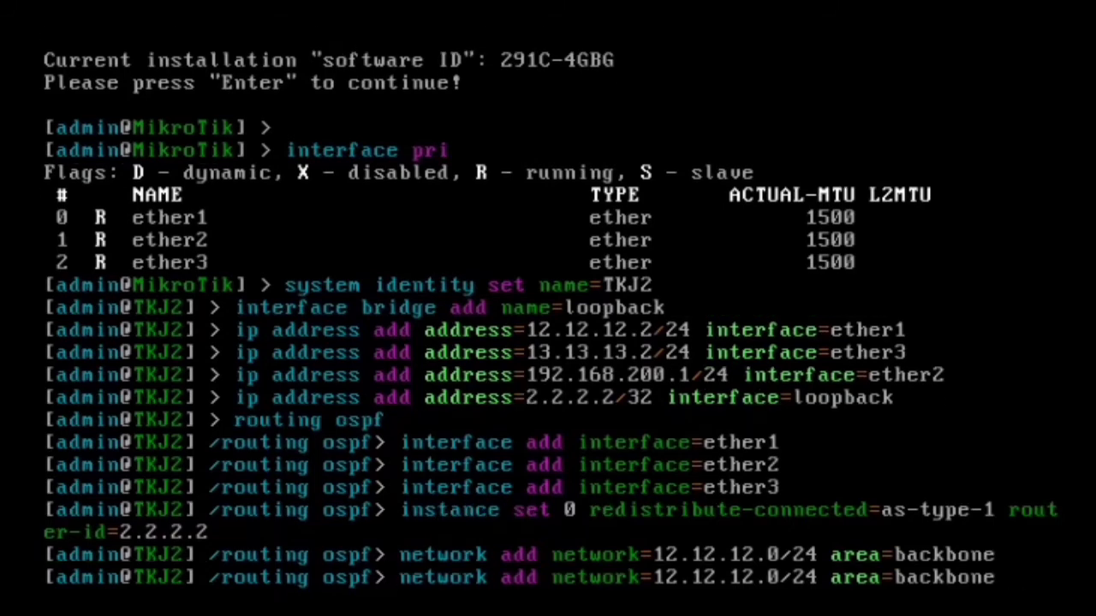
pyautogui.press('Left')
pyautogui.press('Left')
pyautogui.press('Left')
pyautogui.press('Left')
pyautogui.press('Left')
pyautogui.press('Left')
pyautogui.press('Left')
pyautogui.press('Left')
pyautogui.press('Left')
pyautogui.press('Left')
pyautogui.press('Left')
pyautogui.press('Left')
pyautogui.press('Left')
pyautogui.press('Left')
pyautogui.press('Left')
pyautogui.press('Left')
pyautogui.press('Left')
pyautogui.press('Left')
pyautogui.press('Left')
pyautogui.press('BackSpace')
pyautogui.press('BackSpace')
pyautogui.press('BackSpace')
pyautogui.press('BackSpace')
pyautogui.press('BackSpace')
pyautogui.press('BackSpace')
pyautogui.press('BackSpace')
pyautogui.press('BackSpace')
pyautogui.write('13.')
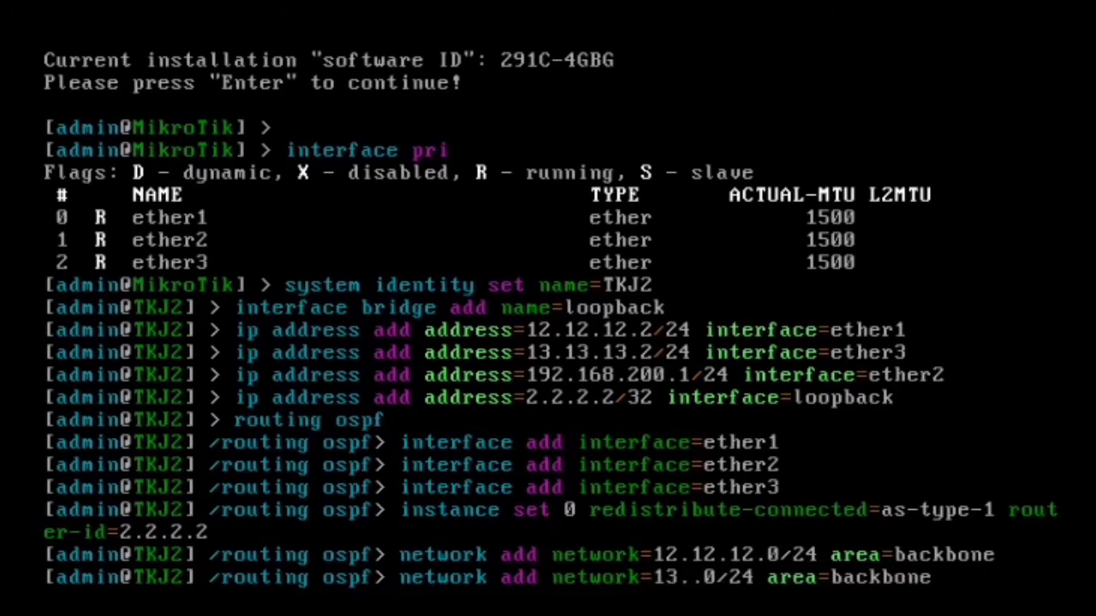
pyautogui.write('13.13')
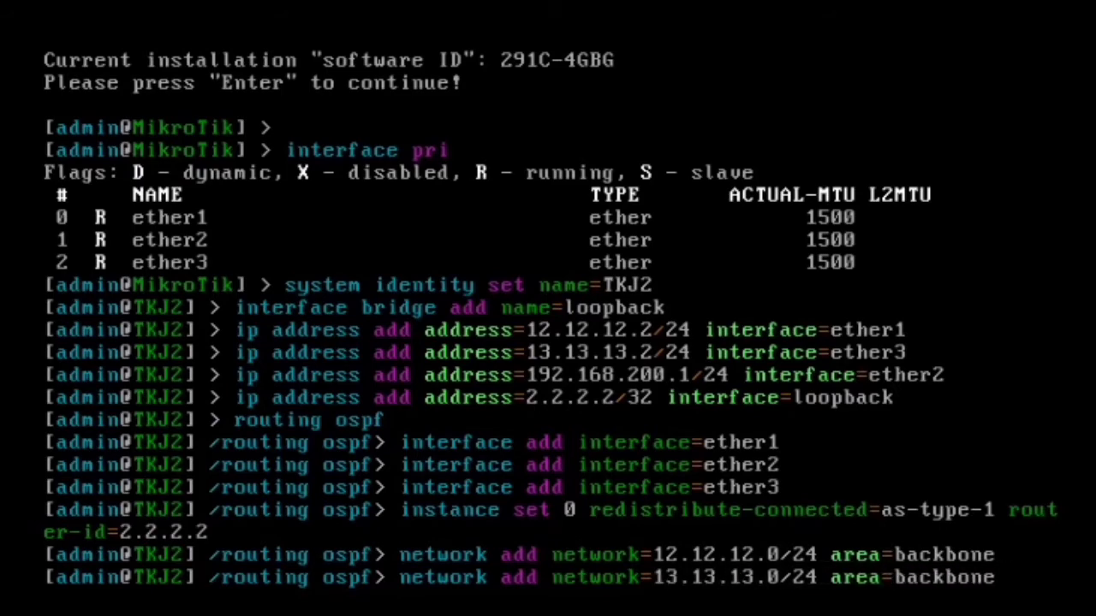
pyautogui.press('Return')
# - Add the network 192.168.200.0/24 to the OSPF backbone area on TKJ2, reusing the previous network command
pyautogui.press('Up')
pyautogui.press('Left')
pyautogui.press('Left')
pyautogui.press('Left')
pyautogui.press('Left')
pyautogui.press('Left')
pyautogui.press('Left')
pyautogui.press('Left')
pyautogui.press('Left')
pyautogui.press('Left')
pyautogui.press('Left')
pyautogui.press('Left')
pyautogui.press('Left')
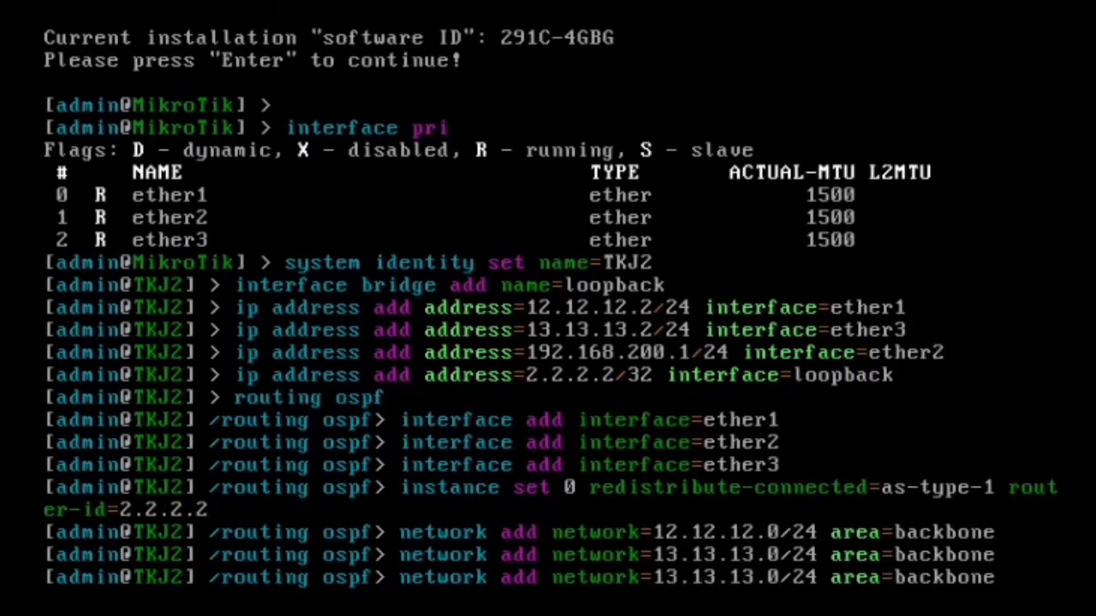
pyautogui.press('Left')
pyautogui.press('Left')
pyautogui.press('Left')
pyautogui.press('Left')
pyautogui.press('Left')
pyautogui.press('Left')
pyautogui.press('Left')
pyautogui.press('BackSpace')
pyautogui.press('BackSpace')
pyautogui.press('BackSpace')
pyautogui.press('BackSpace')
pyautogui.press('BackSpace')
pyautogui.press('BackSpace')
pyautogui.press('BackSpace')
pyautogui.press('BackSpace')
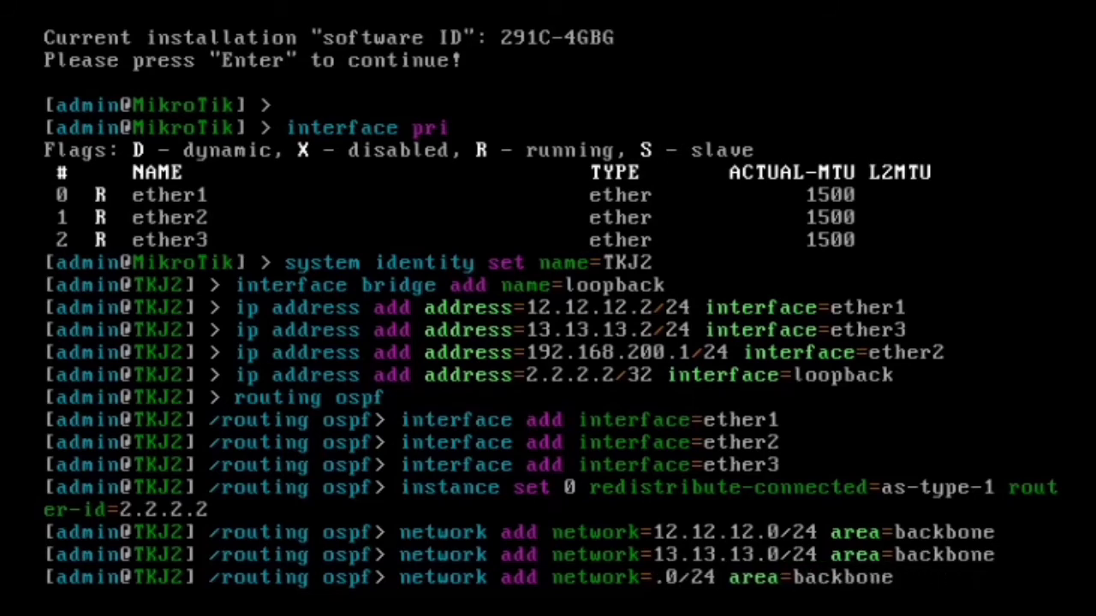
pyautogui.write('192.168.')
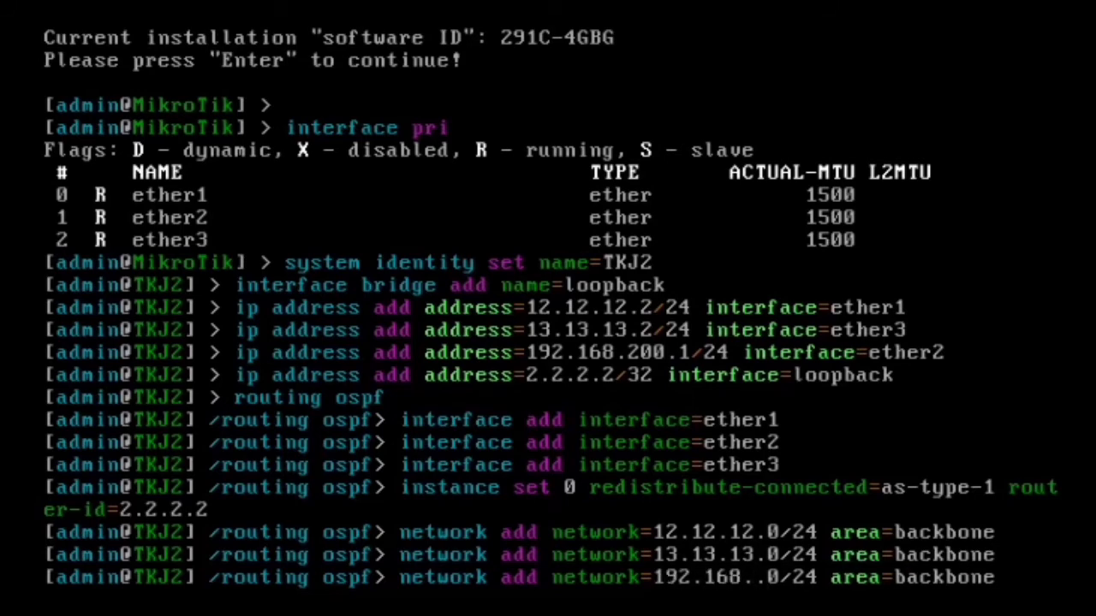
pyautogui.write('200')
pyautogui.press('BackSpace')
pyautogui.press('Return')
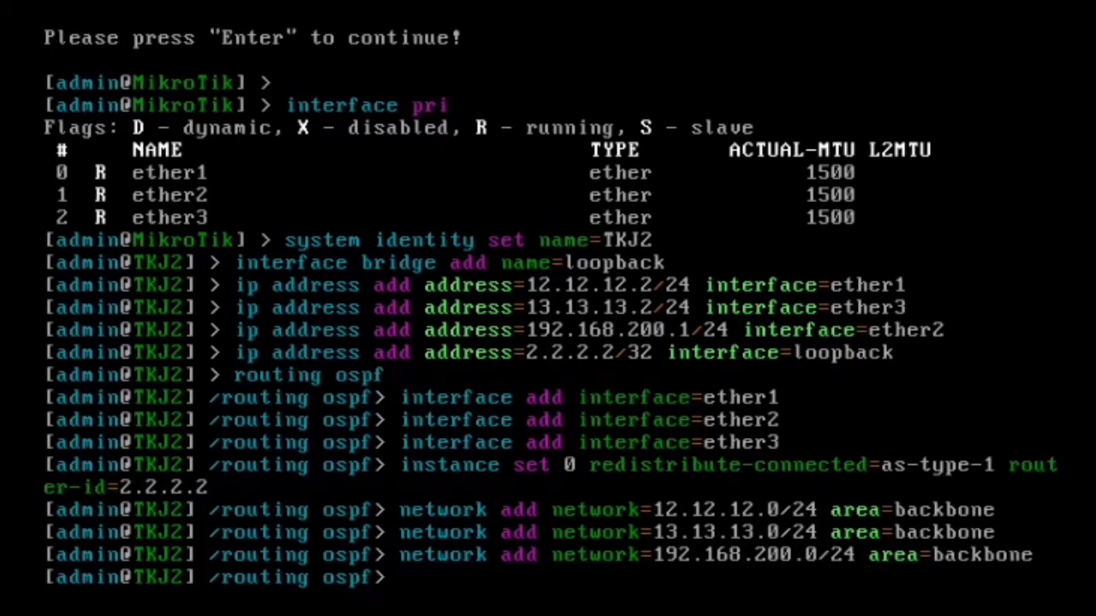
# - Add the loopback network 2.2.2.2/32 to the OSPF backbone area on TKJ2, reusing the previous network command
pyautogui.press('Up')
pyautogui.press('Left')
pyautogui.press('Left')
pyautogui.press('Left')
pyautogui.press('Left')
pyautogui.press('Left')
pyautogui.press('Left')
pyautogui.press('Left')
pyautogui.press('Left')
pyautogui.press('Left')
pyautogui.press('Left')
pyautogui.press('Left')
pyautogui.press('Left')
pyautogui.press('Left')
pyautogui.press('Left')
pyautogui.press('Left')
pyautogui.press('Left')
pyautogui.press('Left')
pyautogui.press('Left')
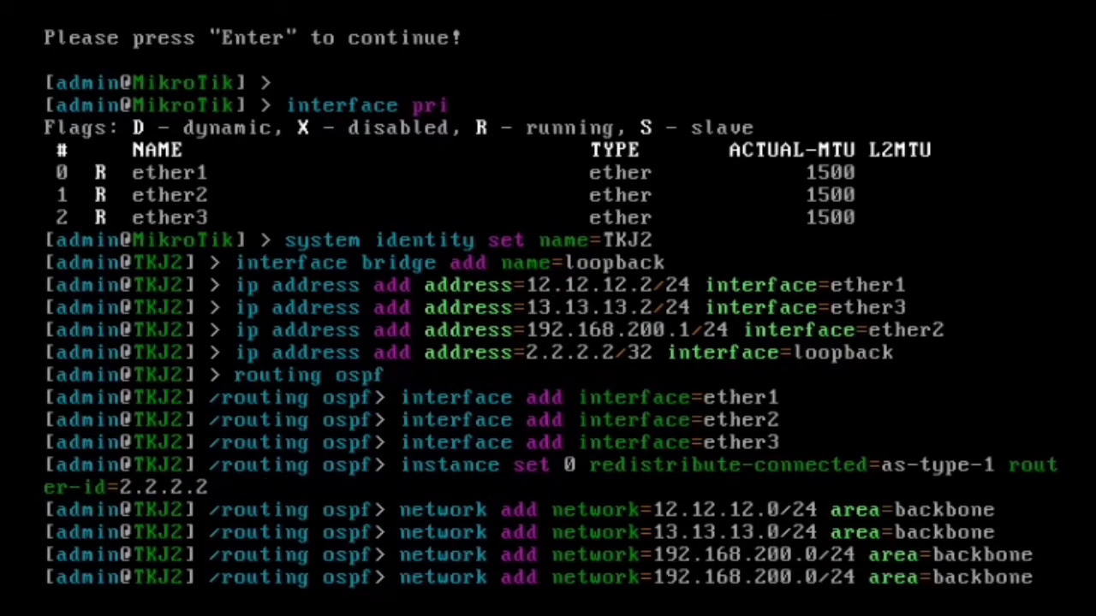
pyautogui.press('Right')
pyautogui.press('Right')
pyautogui.press('BackSpace')
pyautogui.press('BackSpace')
pyautogui.press('BackSpace')
pyautogui.press('BackSpace')
pyautogui.press('BackSpace')
pyautogui.press('BackSpace')
pyautogui.press('BackSpace')
pyautogui.press('BackSpace')
pyautogui.press('BackSpace')
pyautogui.press('BackSpace')
pyautogui.press('BackSpace')
pyautogui.press('BackSpace')
pyautogui.press('BackSpace')
pyautogui.press('BackSpace')
pyautogui.press('BackSpace')
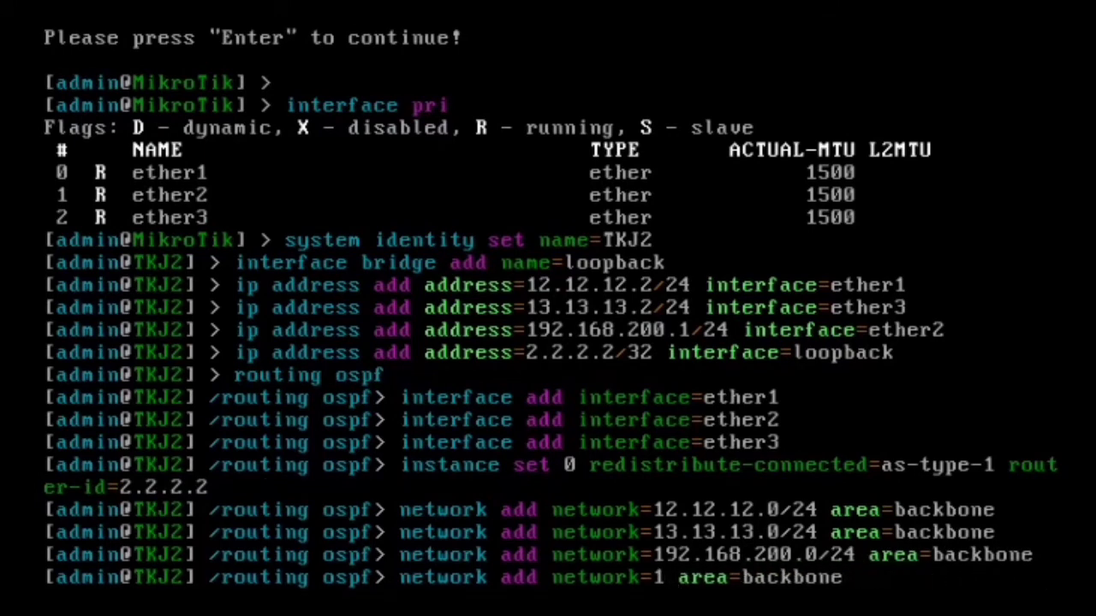
pyautogui.press('BackSpace')
pyautogui.write('2.2.2.2')
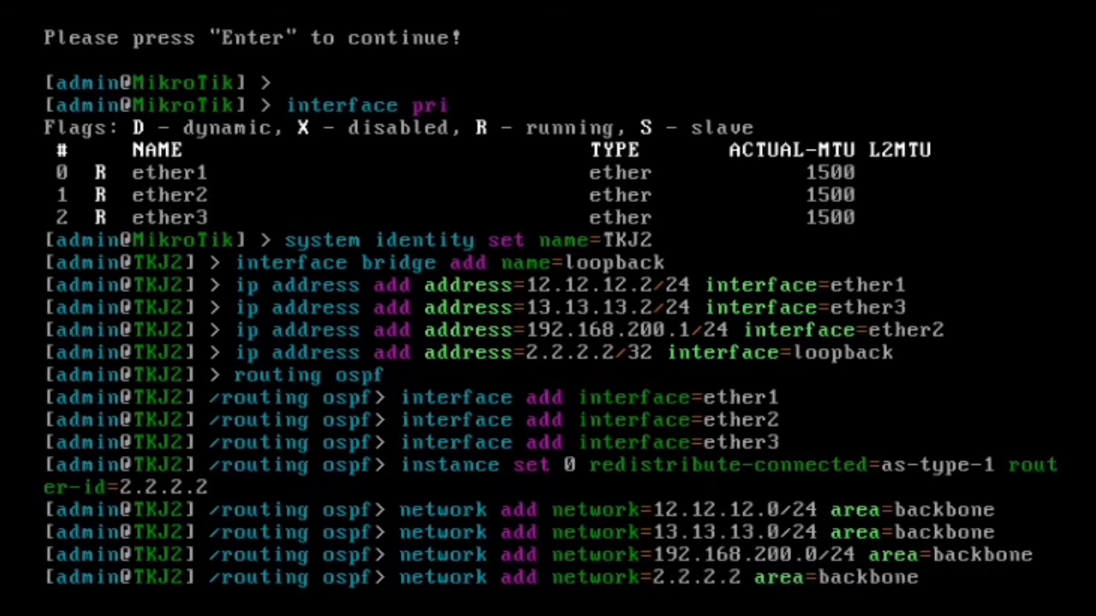
pyautogui.write('/32')
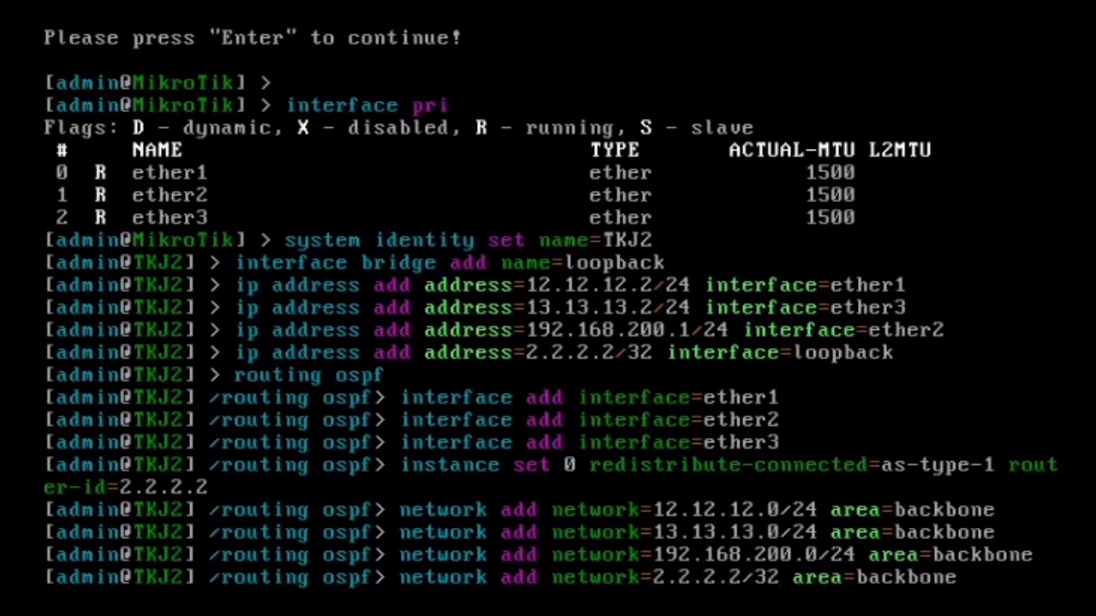
pyautogui.press('Return')
# - Return TKJ2 to the root command level and print its IP route table
pyautogui.write('/routing ospf>')
pyautogui.press('Return')
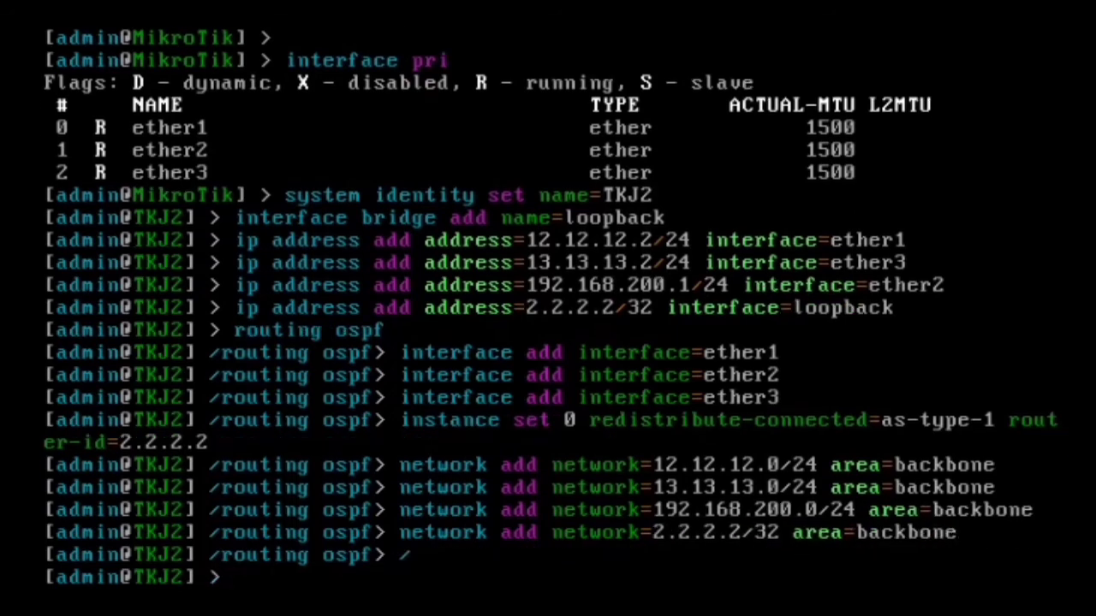
pyautogui.write('ip route print')
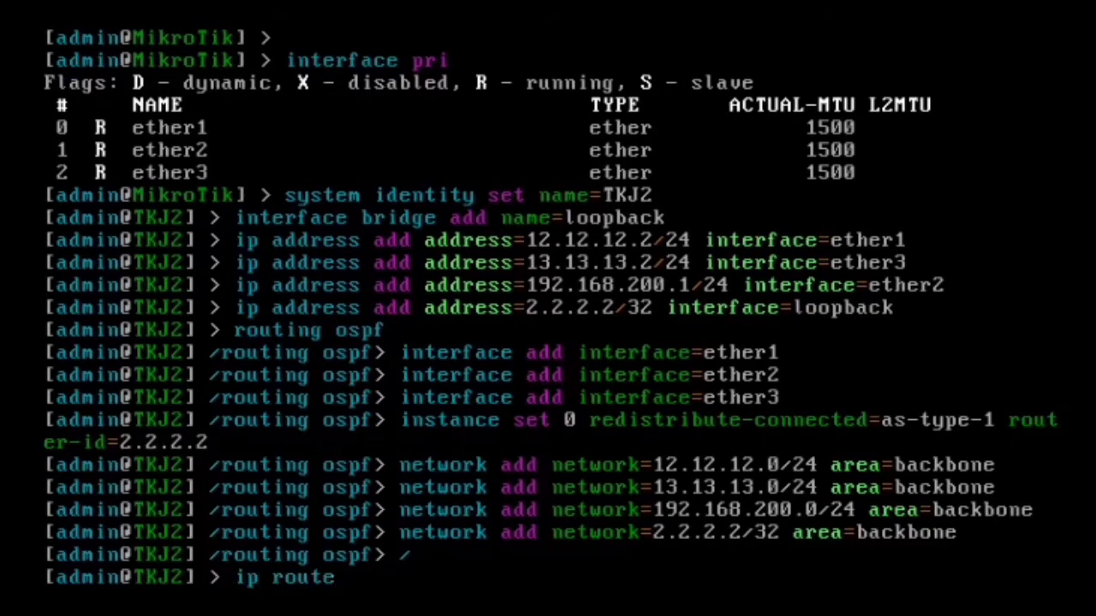
pyautogui.press('Return')
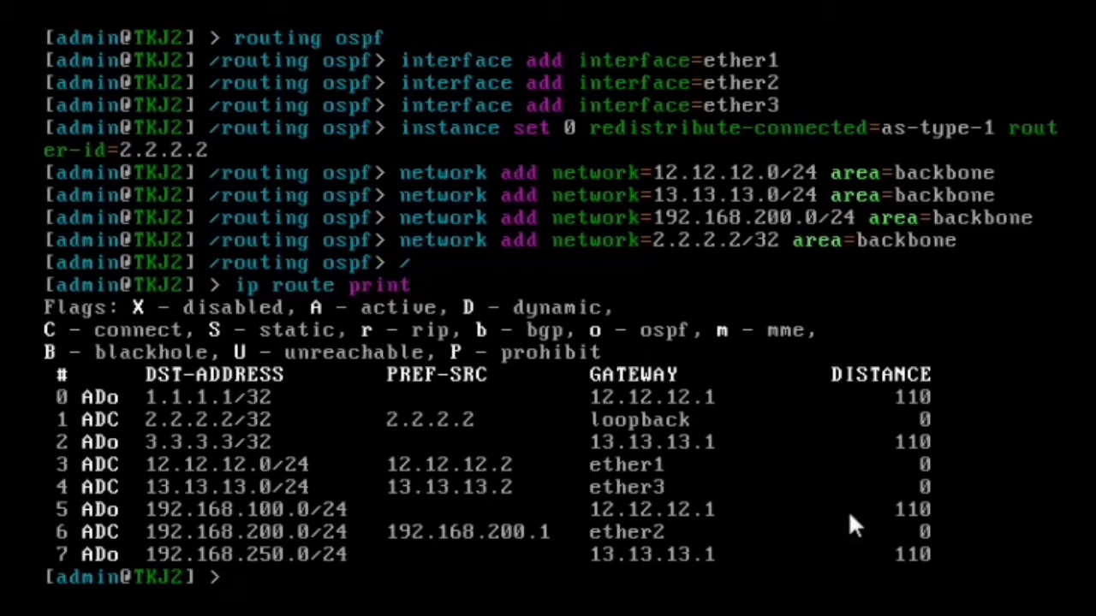
# - Ping 192.168.100.1 from TKJ2 and stop after the first reply
pyautogui.write('ping 192.1')
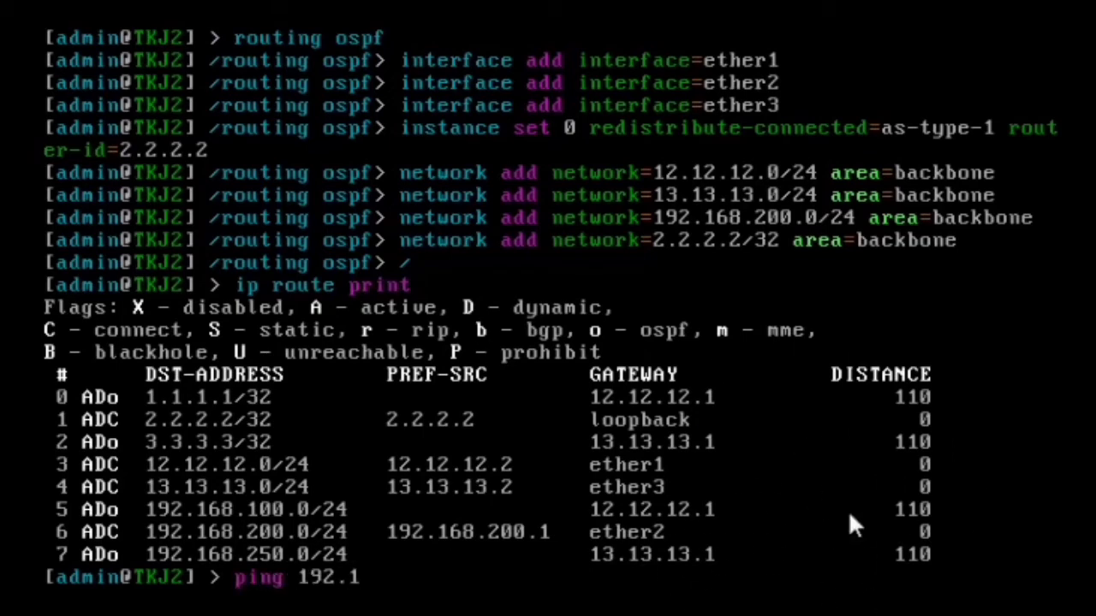
pyautogui.write('68.100.1')
pyautogui.press('Return')
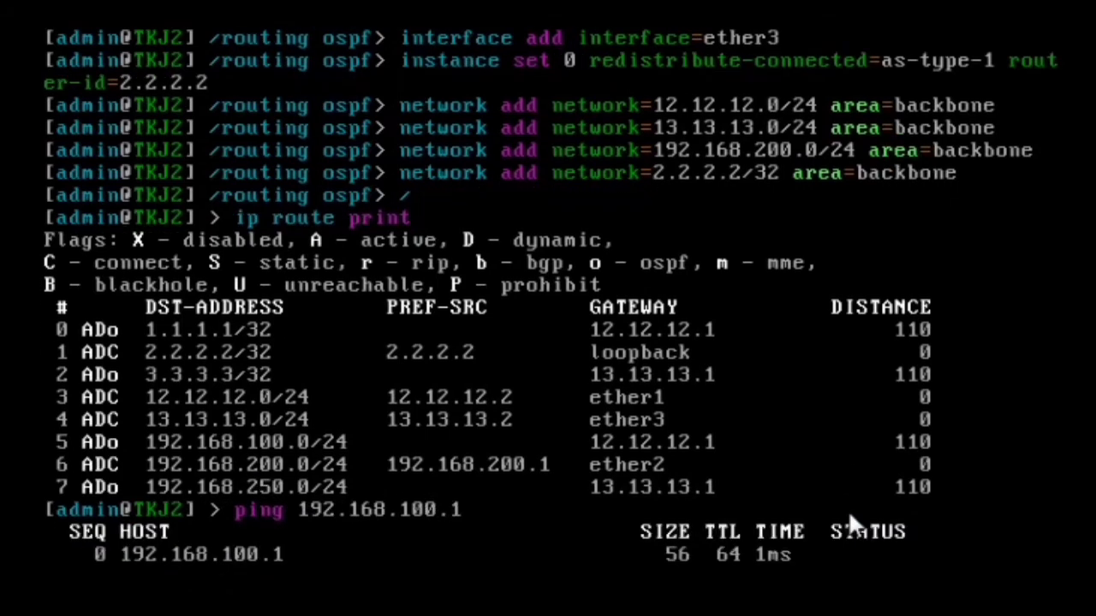
pyautogui.hotkey('ctrl', 'c')
# - Ping 192.168.200.1 from TKJ2 by editing the previous ping command, stopping after the first reply
pyautogui.press('Up')
pyautogui.press('BackSpace')
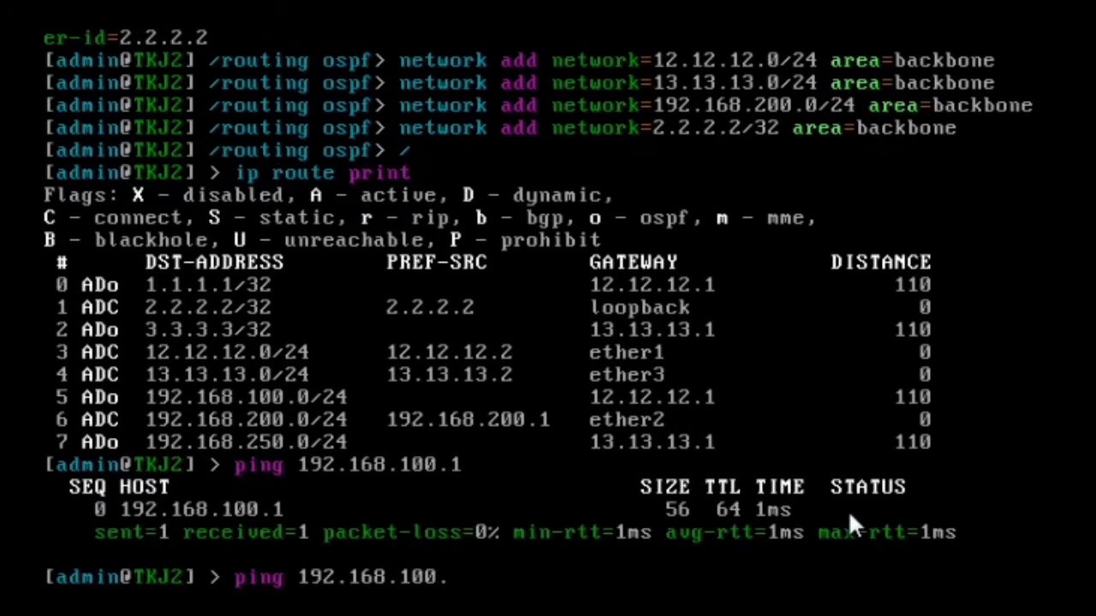
pyautogui.press('BackSpace')
pyautogui.press('BackSpace')
pyautogui.press('BackSpace')
pyautogui.press('BackSpace')
pyautogui.write('200.1')
pyautogui.press('Return')
pyautogui.hotkey('ctrl', 'c')
# - Ping 192.168.250.1 from TKJ2 by editing the previous ping command, stopping after the first reply
pyautogui.press('Up')
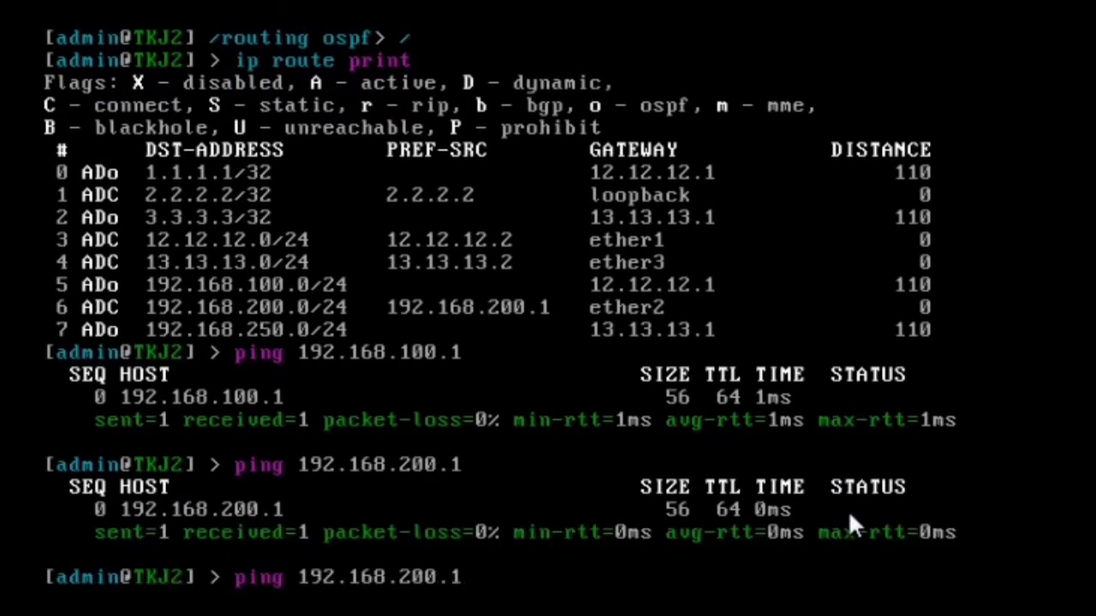
pyautogui.press('Left')
pyautogui.press('Left')
pyautogui.press('Left')
pyautogui.press('BackSpace')
pyautogui.write('5')
pyautogui.press('Return')
pyautogui.hotkey('ctrl', 'c')
# - Ping 12.12.12.1 and 12.12.12.2 from TKJ2, stopping each ping after one reply
pyautogui.press('Up')
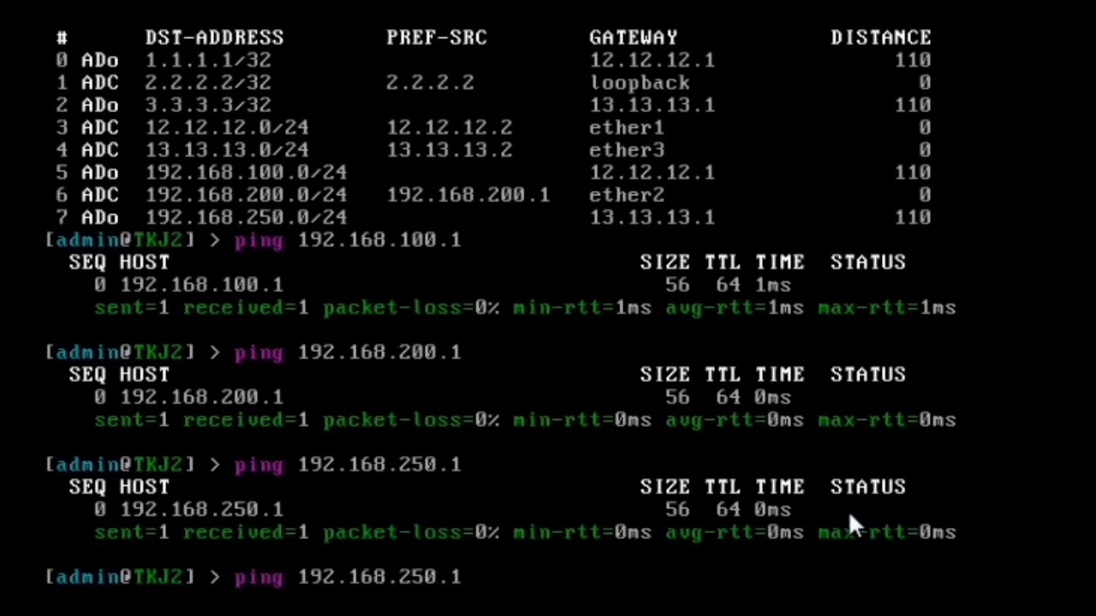
pyautogui.press('BackSpace')
pyautogui.press('BackSpace')
pyautogui.press('BackSpace')
pyautogui.press('BackSpace')
pyautogui.press('BackSpace')
pyautogui.press('BackSpace')
pyautogui.press('BackSpace')
pyautogui.press('BackSpace')
pyautogui.press('BackSpace')
pyautogui.press('BackSpace')
pyautogui.press('BackSpace')
pyautogui.press('BackSpace')
pyautogui.press('BackSpace')
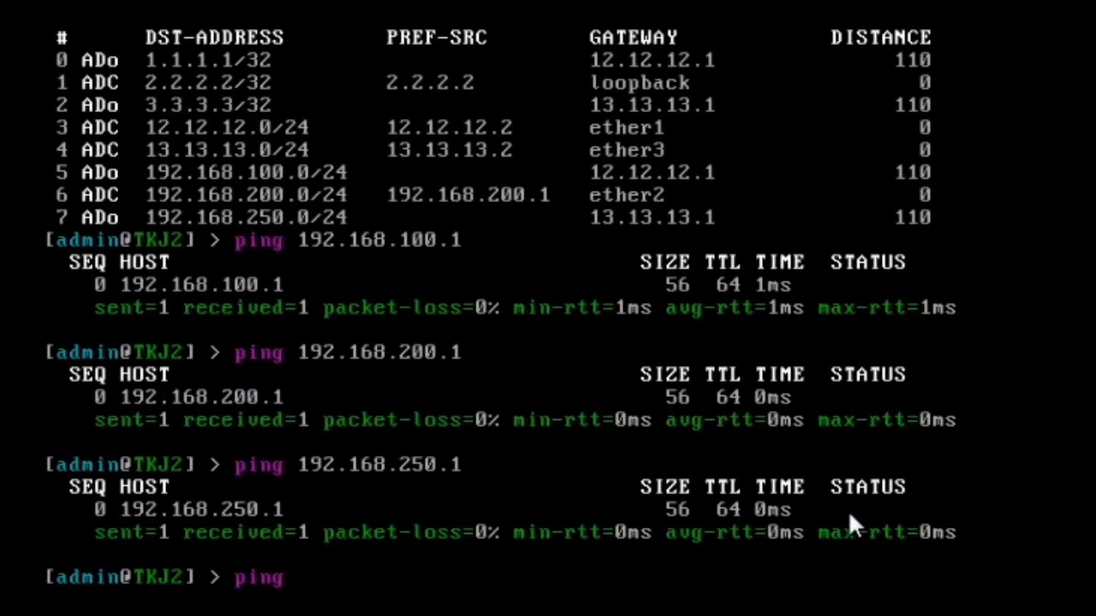
pyautogui.write('12.12.12.1')
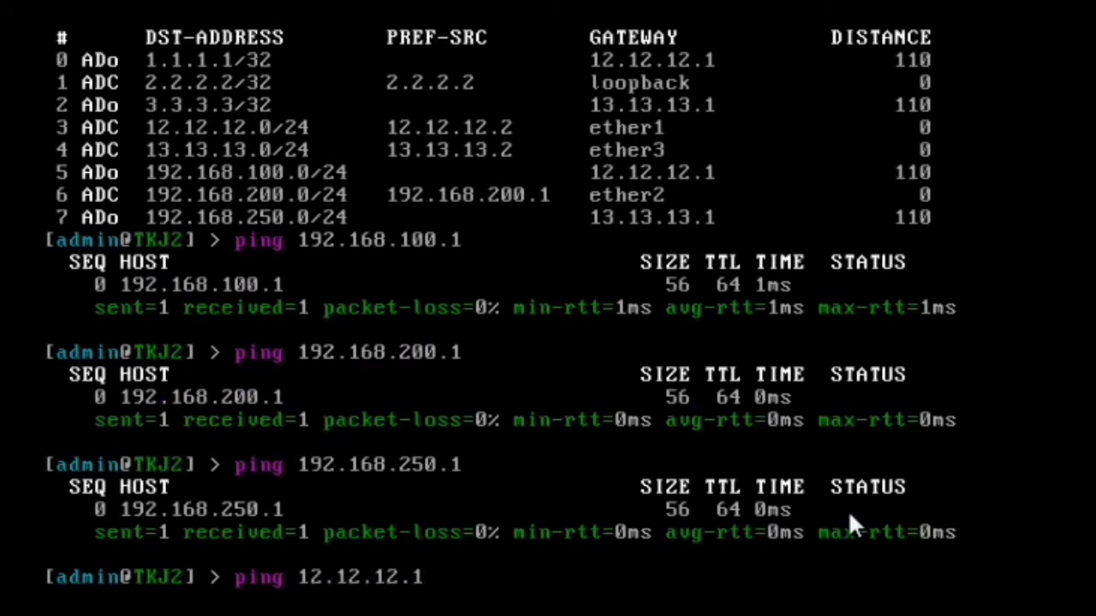
pyautogui.press('Return')
pyautogui.hotkey('ctrl', 'c')
pyautogui.press('Up')
pyautogui.press('BackSpace')
pyautogui.write('2')
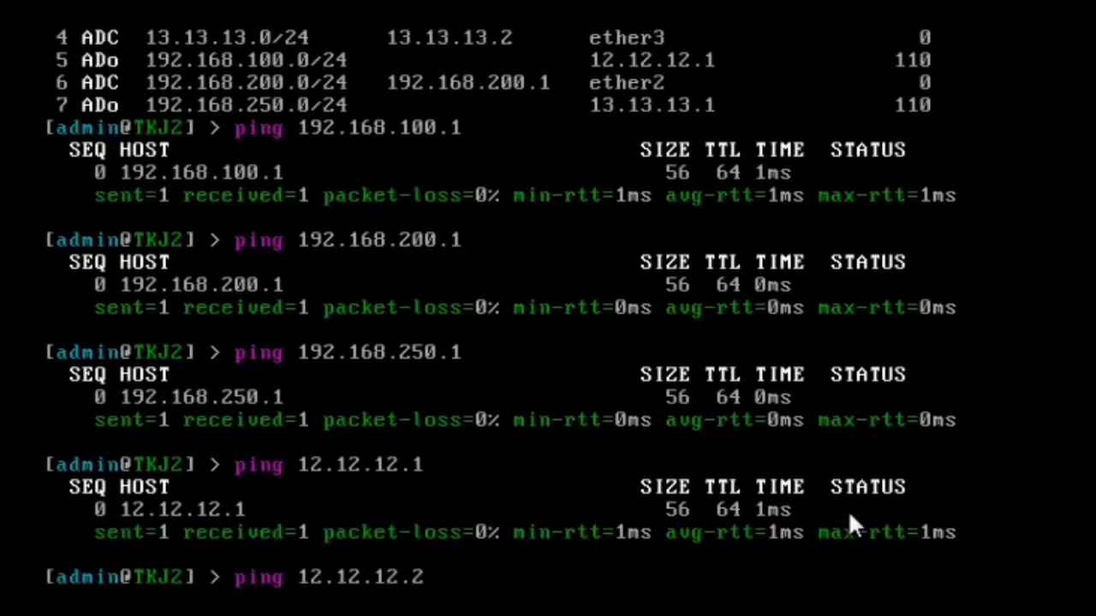
pyautogui.press('Return')
pyautogui.hotkey('ctrl', 'c')
# - Ping 13.13.13.1 from TKJ2, reusing the previous ping command, and stop after one reply
pyautogui.press('Up')
pyautogui.press('BackSpace')
pyautogui.press('BackSpace')
pyautogui.press('BackSpace')
pyautogui.press('BackSpace')
pyautogui.press('BackSpace')
pyautogui.press('BackSpace')
pyautogui.press('BackSpace')
pyautogui.press('BackSpace')
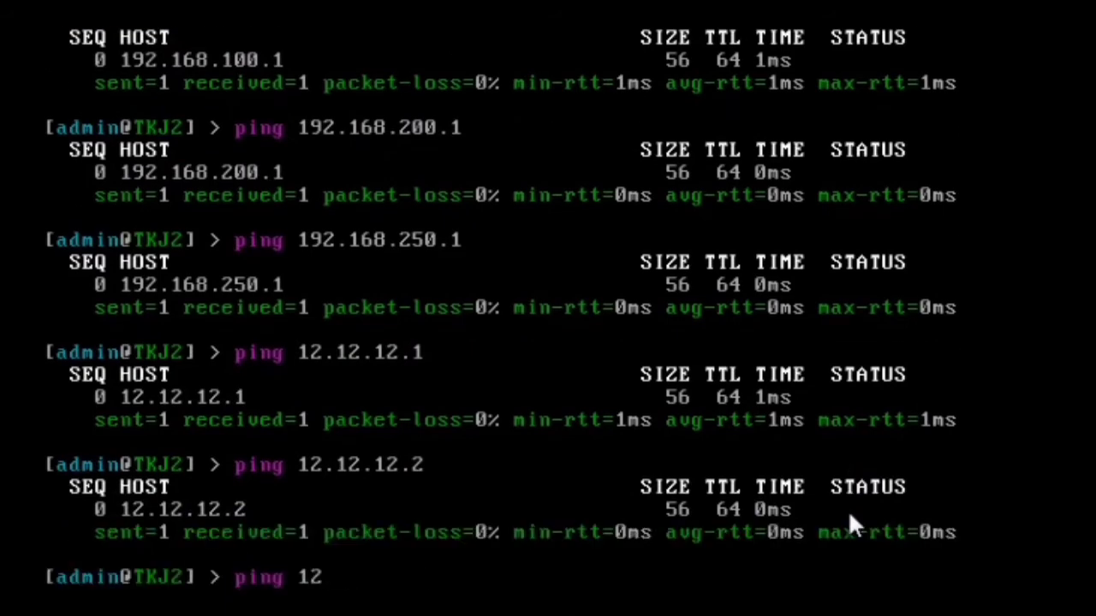
pyautogui.press('BackSpace')
pyautogui.write('3.13.13.1')
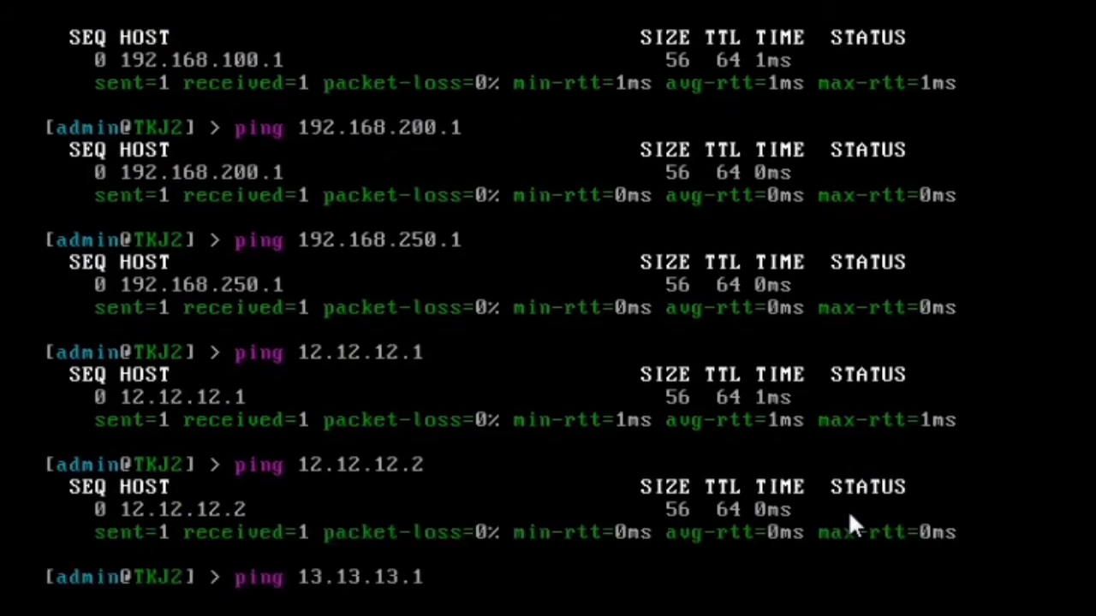
pyautogui.press('Return')
pyautogui.hotkey('ctrl', 'c')
# - Ping 13.13.13.2 from TKJ2, stop after one reply, and minimize the router's window
pyautogui.press('Up')
pyautogui.press('BackSpace')
pyautogui.write('2')
pyautogui.press('Return')
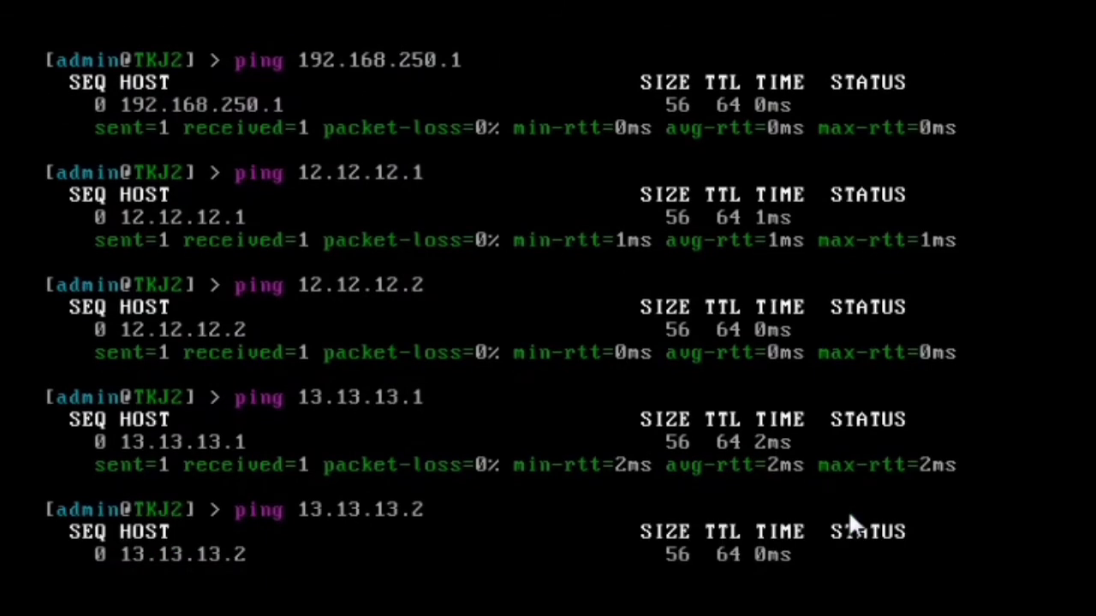
pyautogui.hotkey('ctrl', 'c')
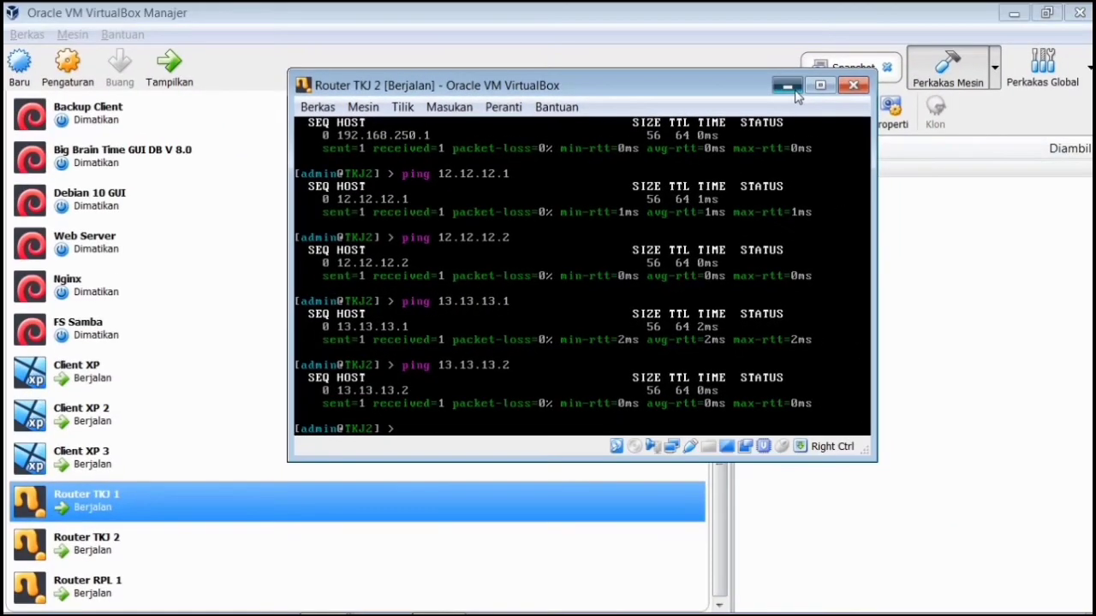
pyautogui.click(820, 60)
pyautogui.hotkey('alt', 'Tab')
pyautogui.hotkey('alt', 'Tab')
pyautogui.hotkey('alt', 'Tab')
pyautogui.hotkey('alt', 'Tab')
pyautogui.hotkey('alt', 'Tab')
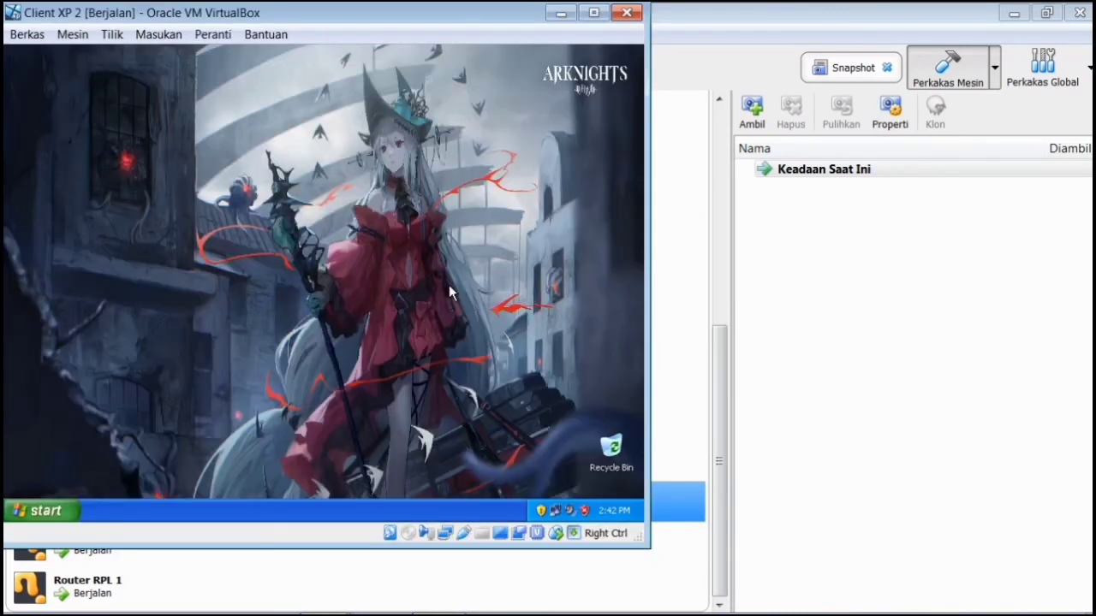
pyautogui.hotkey('ctrl', 'f')
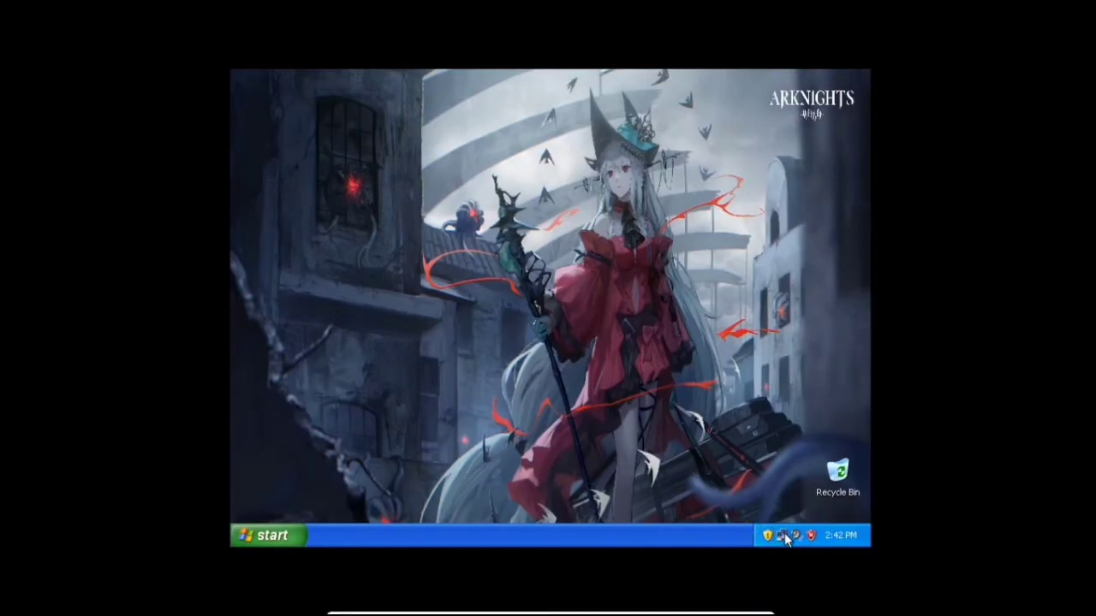
pyautogui.moveTo(786, 537)
pyautogui.hotkey('ctrl', 'f')
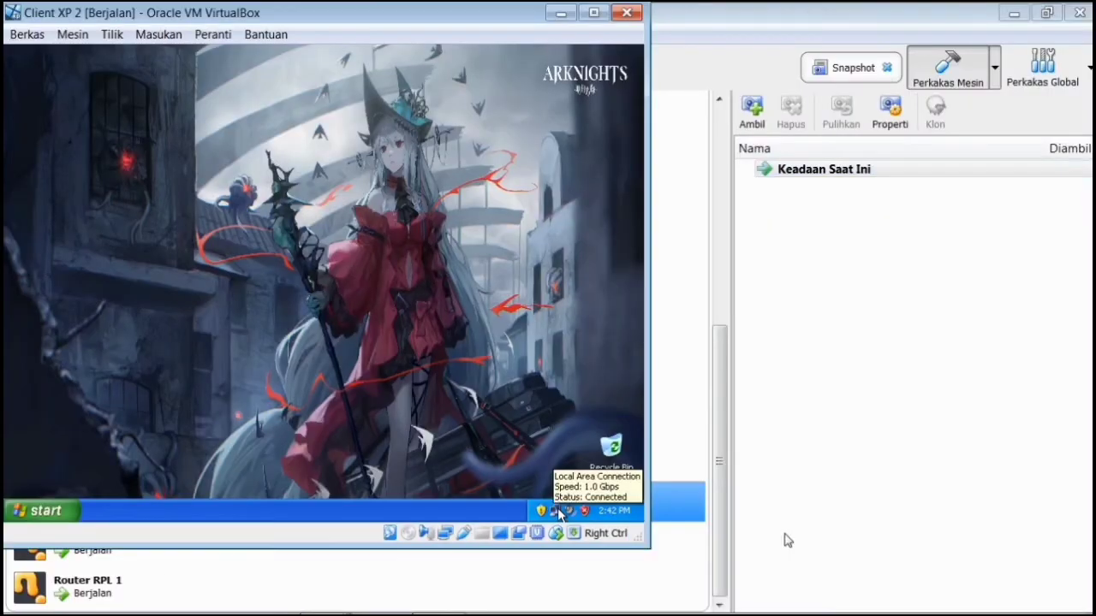
pyautogui.hotkey('alt', 'Tab')
pyautogui.hotkey('alt', 'Tab')
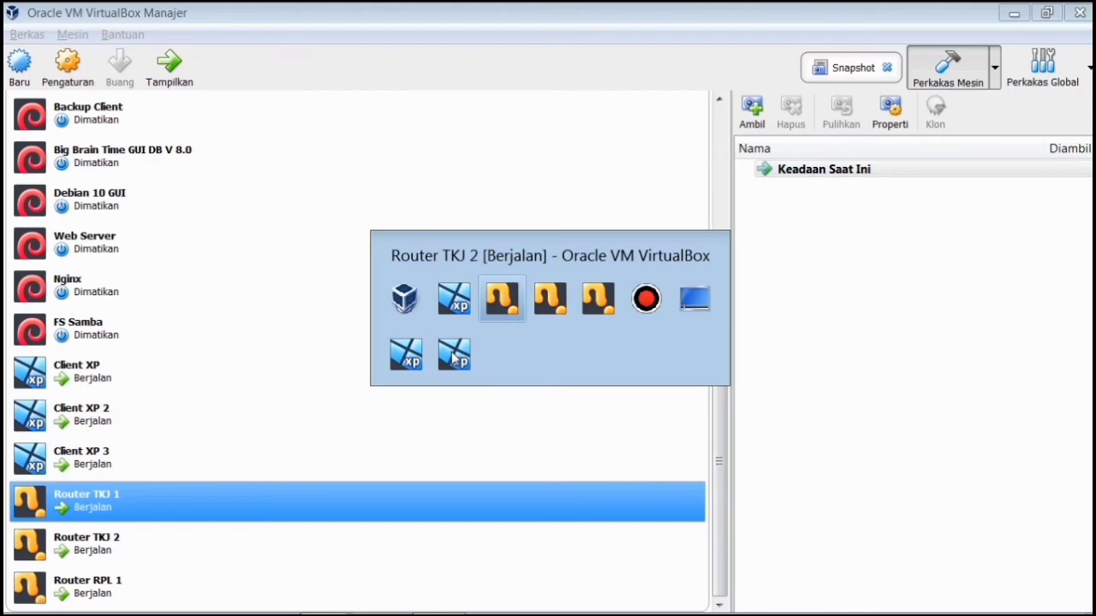
# - Switch to the Client XP virtual machine and show it in full screen
pyautogui.press('Escape')
pyautogui.hotkey('alt', 'Tab')
pyautogui.hotkey('alt', 'Tab')
pyautogui.hotkey('alt', 'Tab')
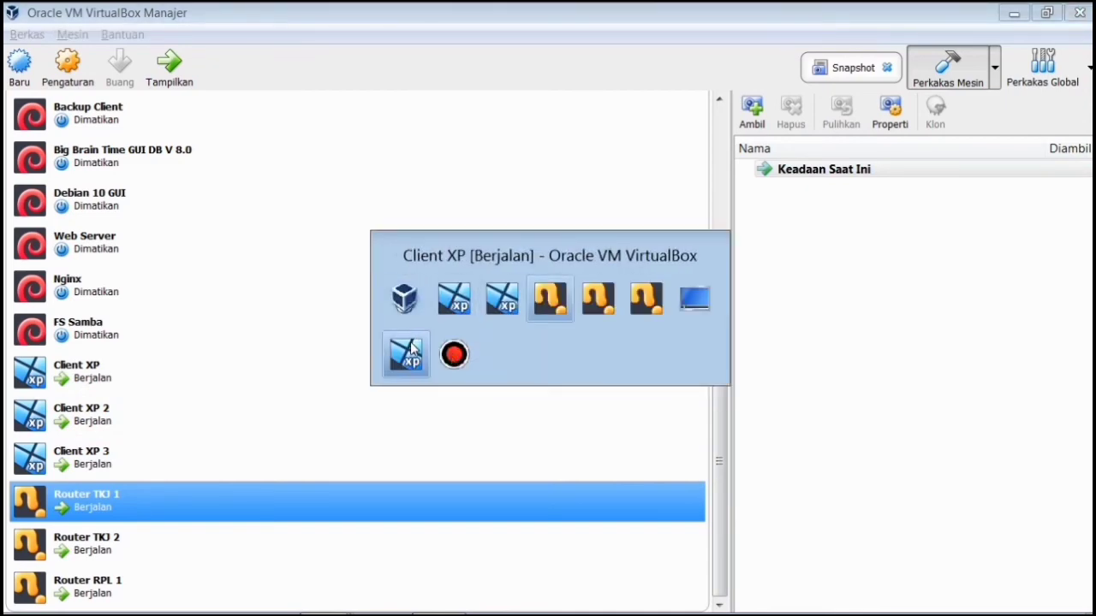
pyautogui.click(411, 347)
pyautogui.press('Control_R+f')
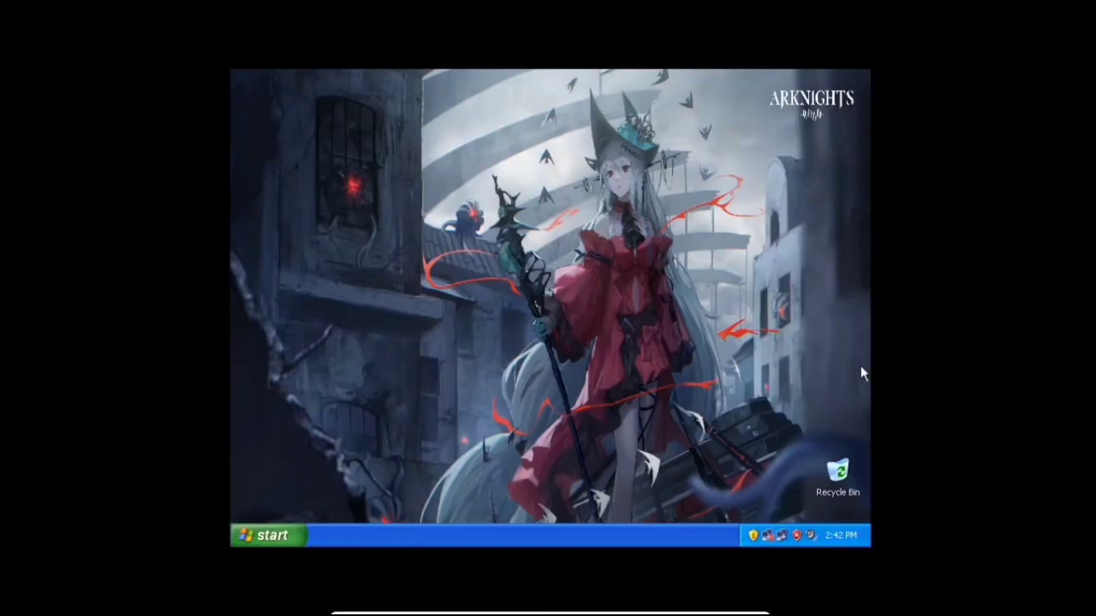
# - Open the properties of Local Area Connection from Client XP's Network Connections
pyautogui.rightClick(779, 537)
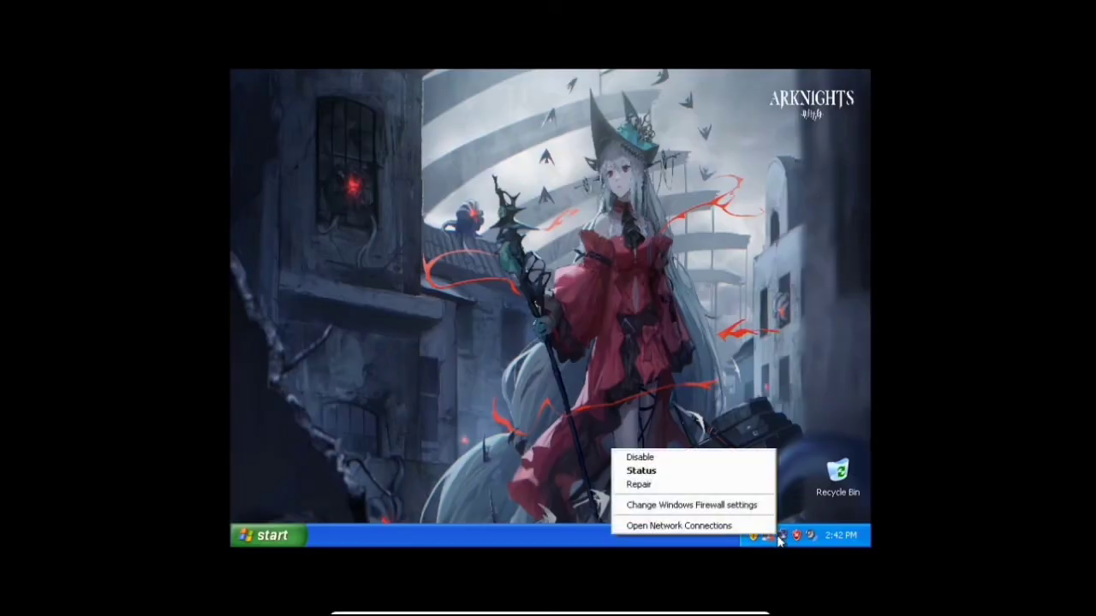
pyautogui.click(728, 526)
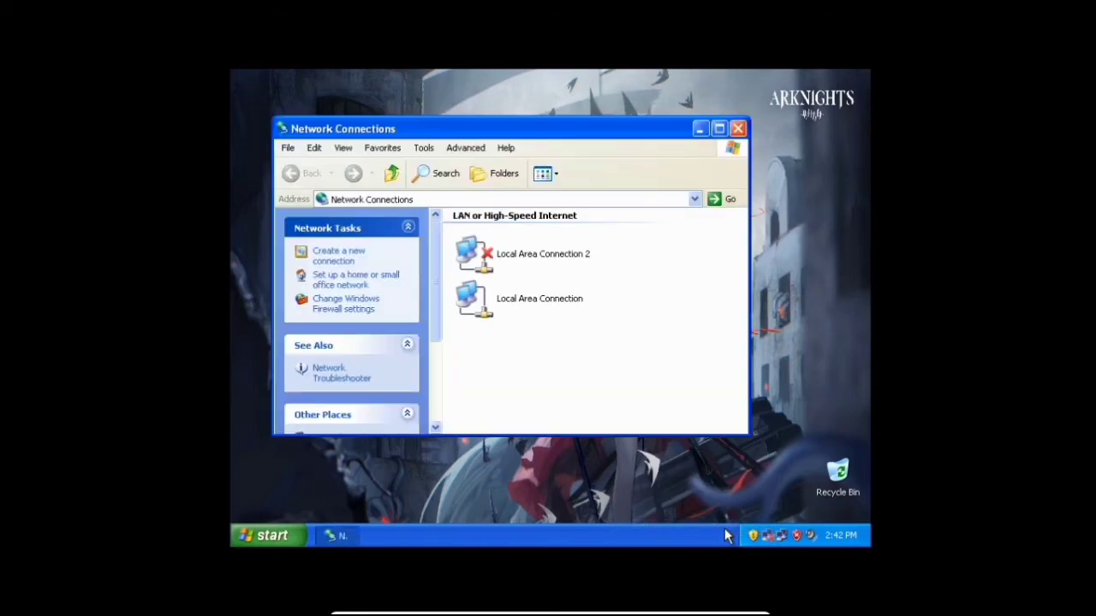
pyautogui.rightClick(580, 299)
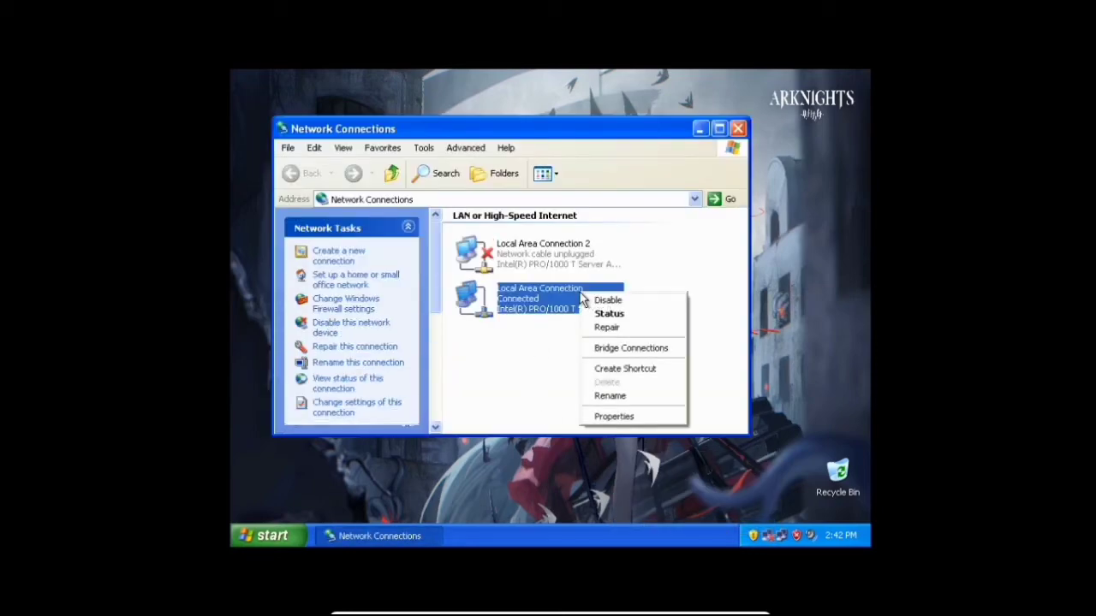
pyautogui.click(626, 418)
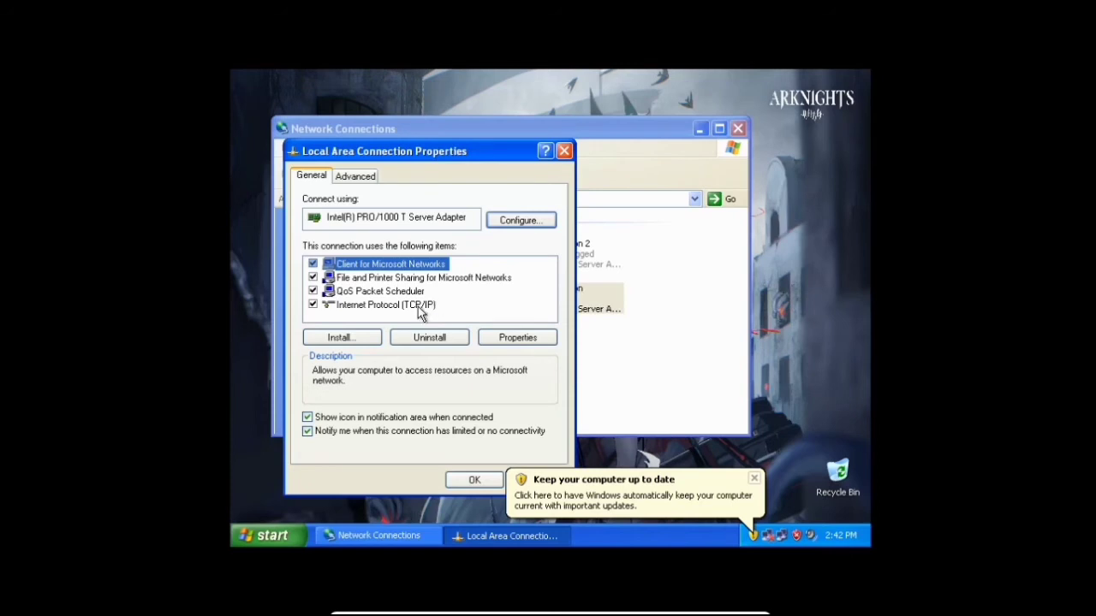
# - Set Client XP's TCP/IP address to 192.168.100.2 and default gateway to 192.168.100.1, and close the connection properties
pyautogui.click(418, 293)
pyautogui.click(420, 305)
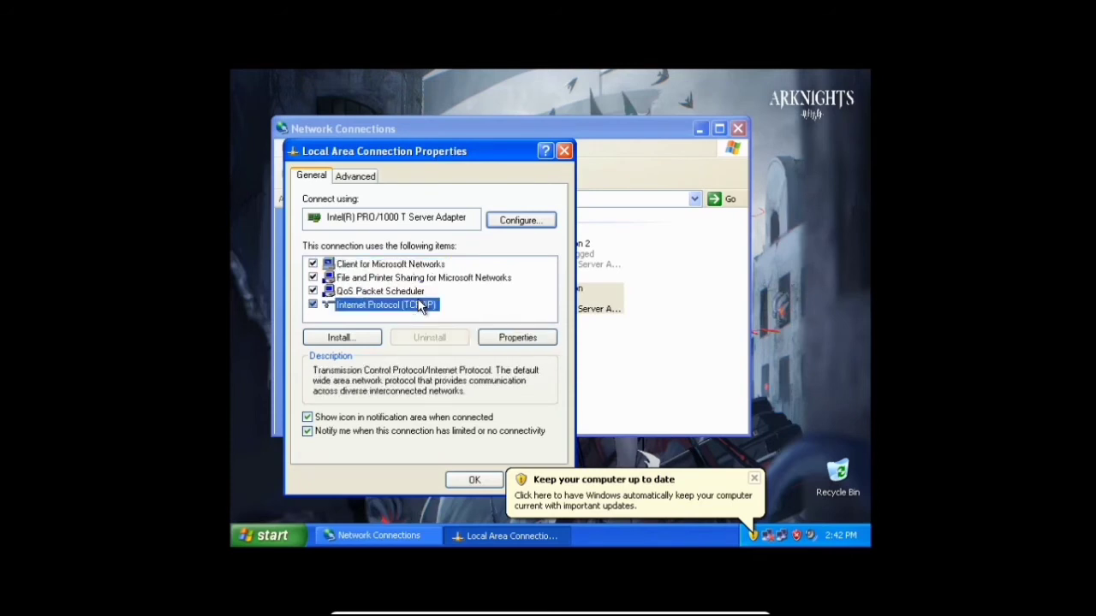
pyautogui.click(546, 338)
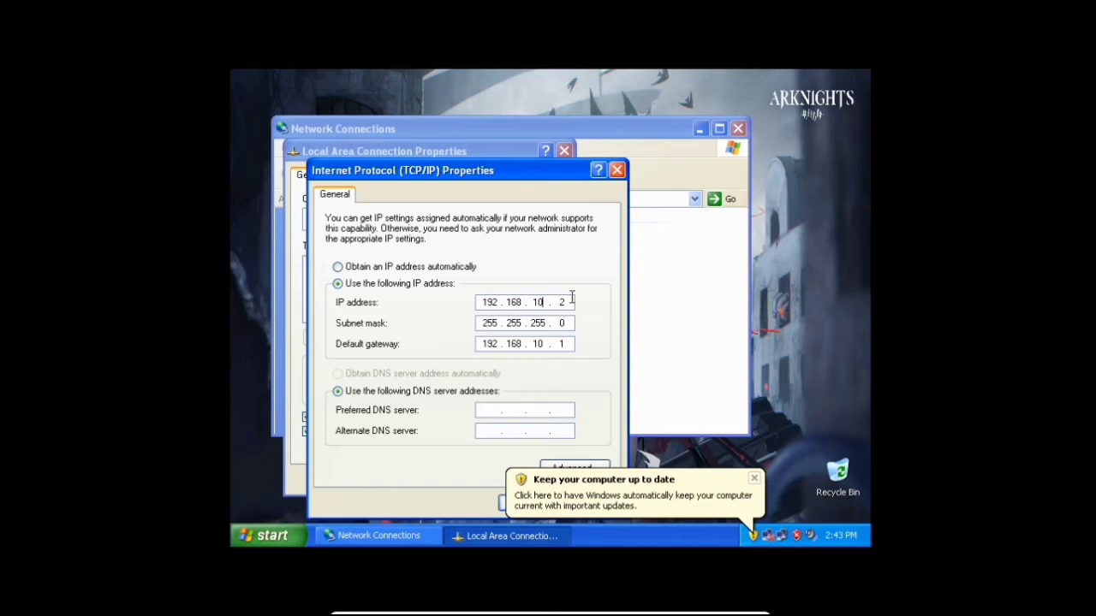
pyautogui.write('0')
pyautogui.press('Tab')
pyautogui.press('Tab')
pyautogui.press('End')
pyautogui.write('0')
pyautogui.press('Return')
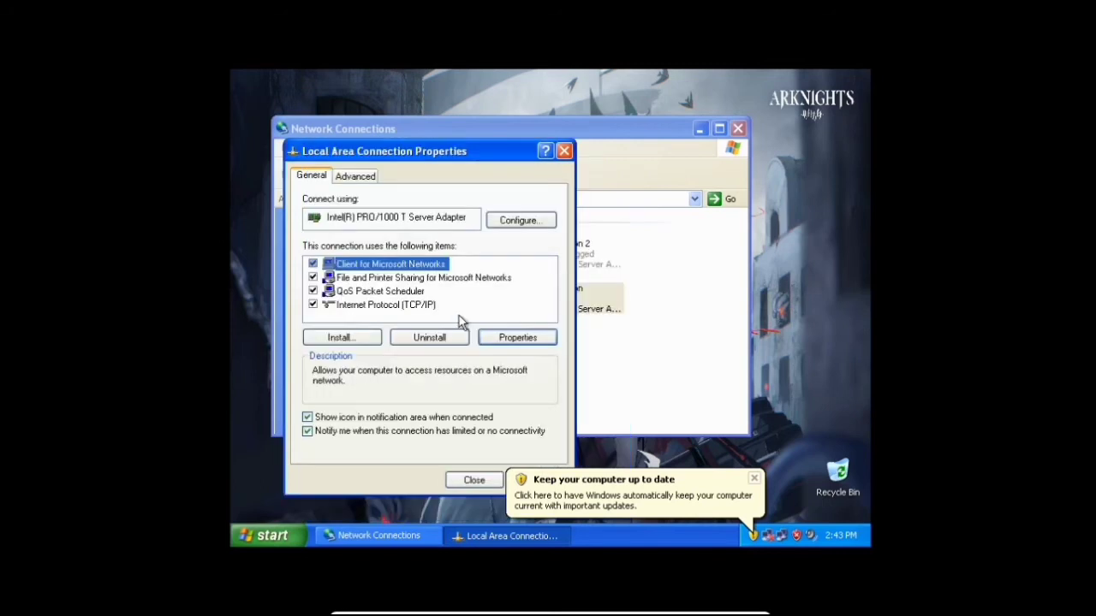
pyautogui.click(482, 482)
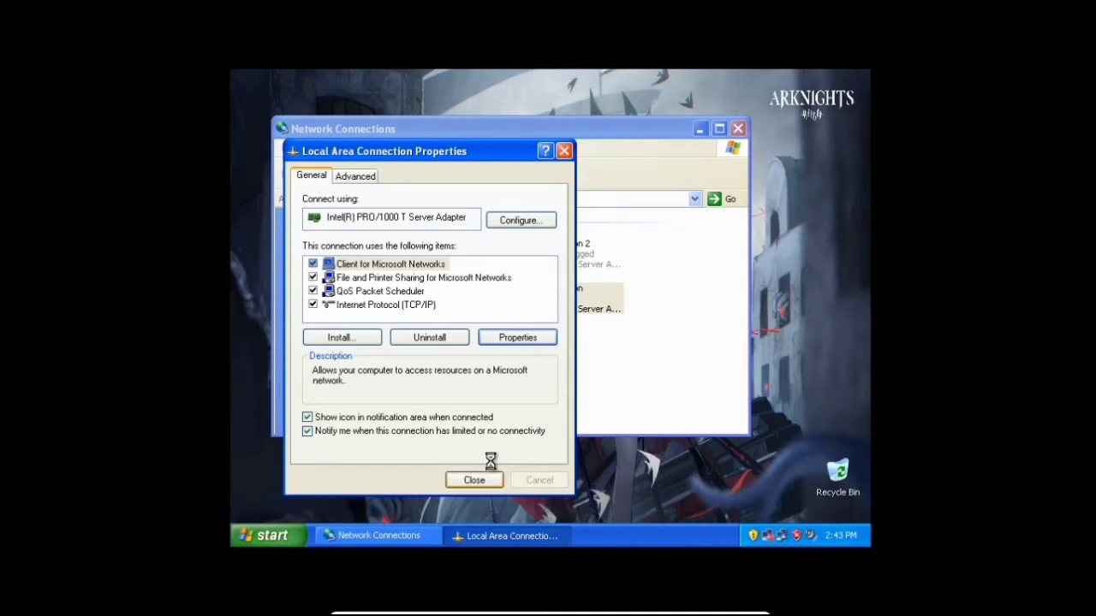
# - Switch to the Client XP 3 virtual machine and open the properties of Local Area Connection from its Network Connections
pyautogui.hotkey('alt', 'Tab')
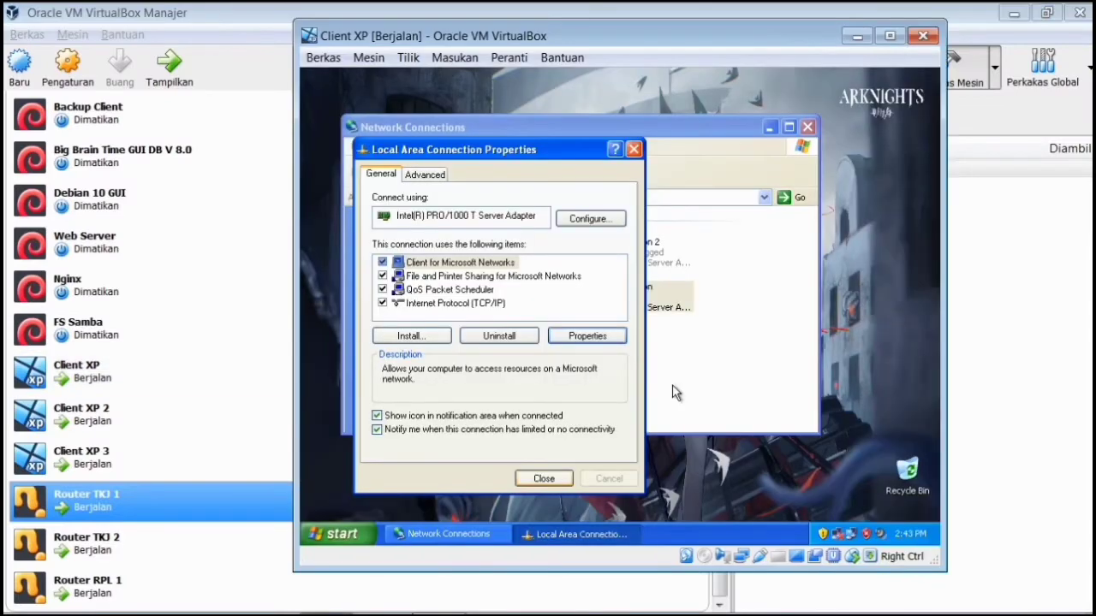
pyautogui.click(998, 375)
pyautogui.hotkey('alt', 'Tab')
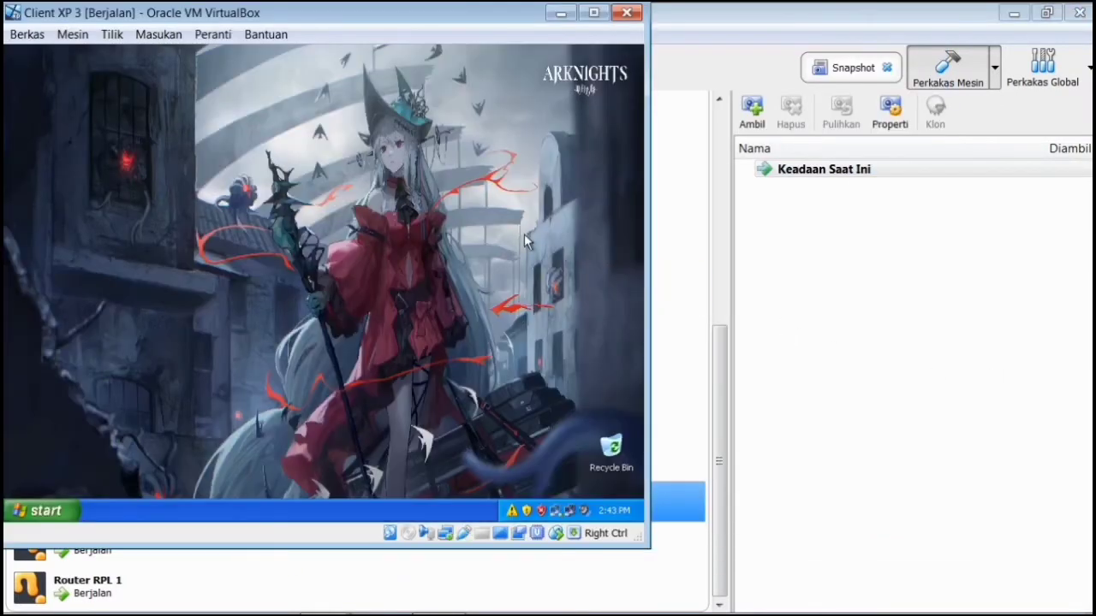
pyautogui.rightClick(556, 511)
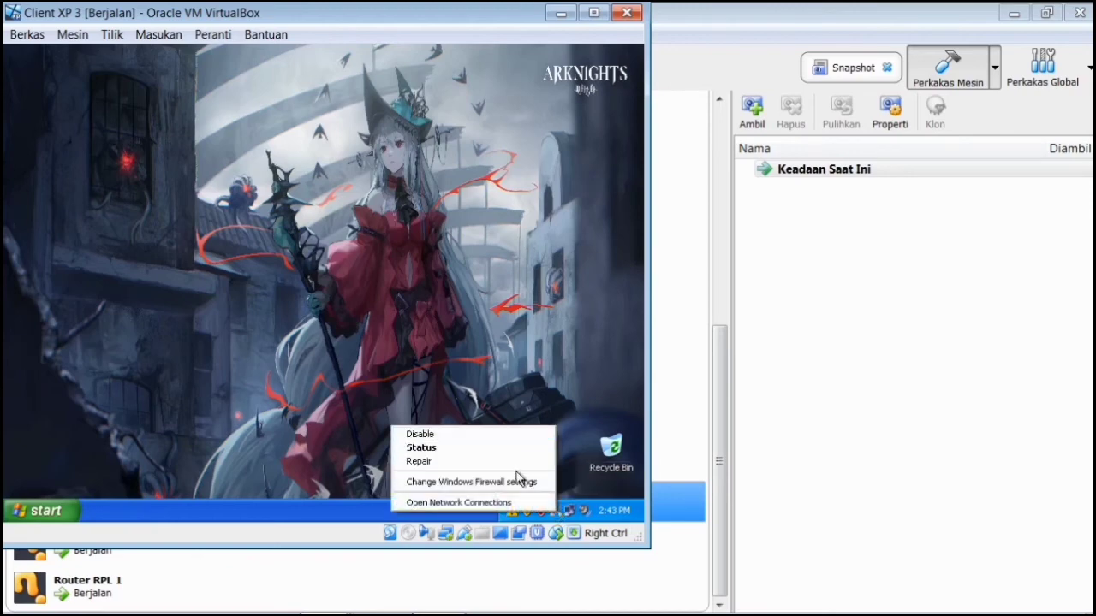
pyautogui.click(480, 503)
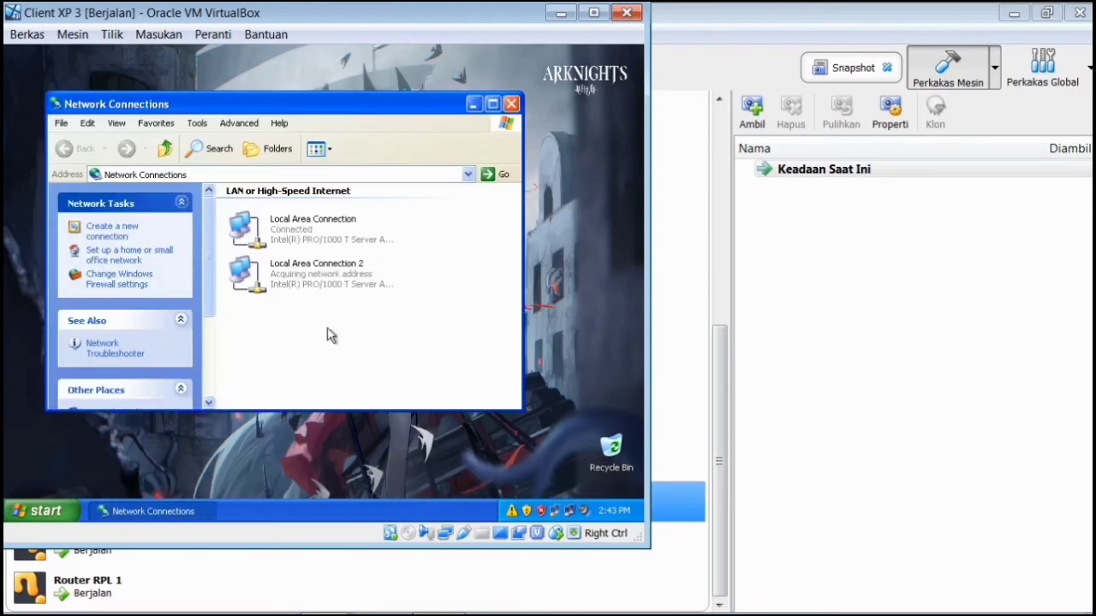
pyautogui.rightClick(336, 233)
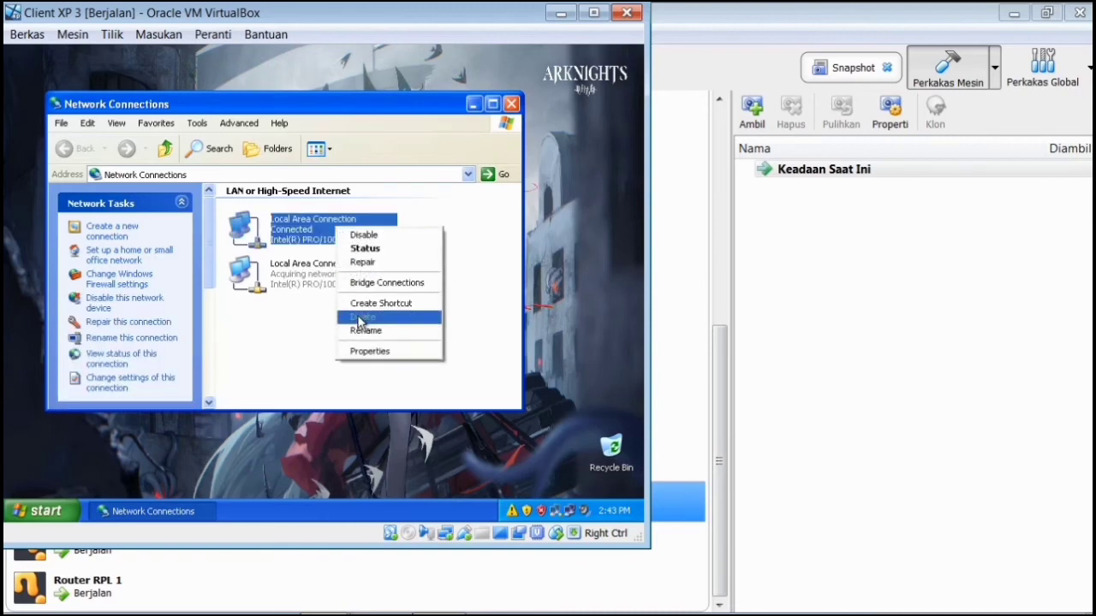
pyautogui.click(381, 353)
# - Attach network adapter 1 of Client XP 3 to the internal network intnet and expand its advanced settings
pyautogui.click(224, 36)
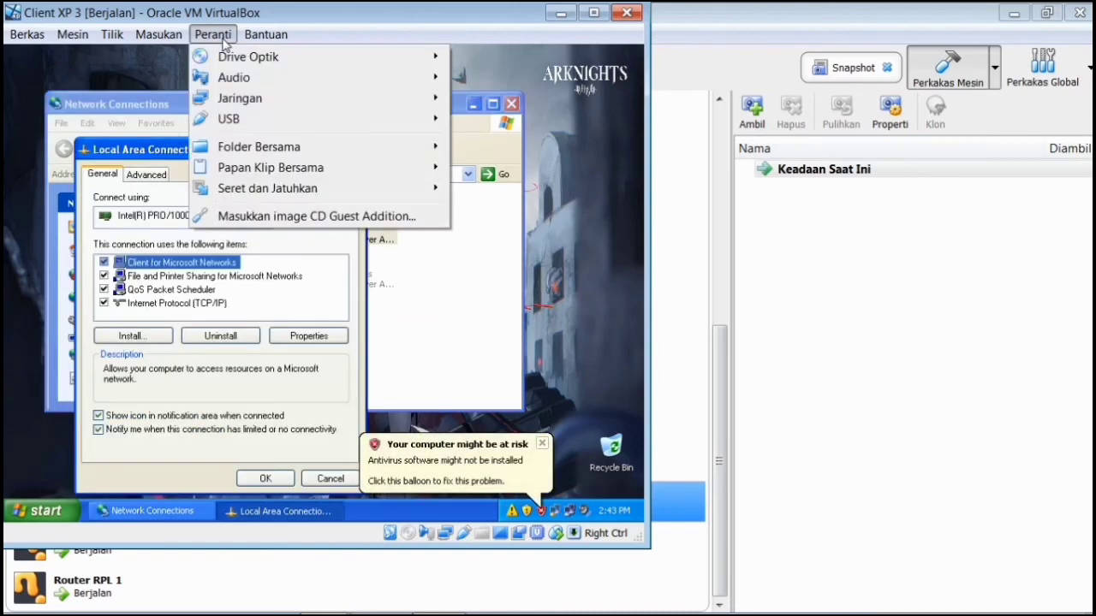
pyautogui.moveTo(256, 100)
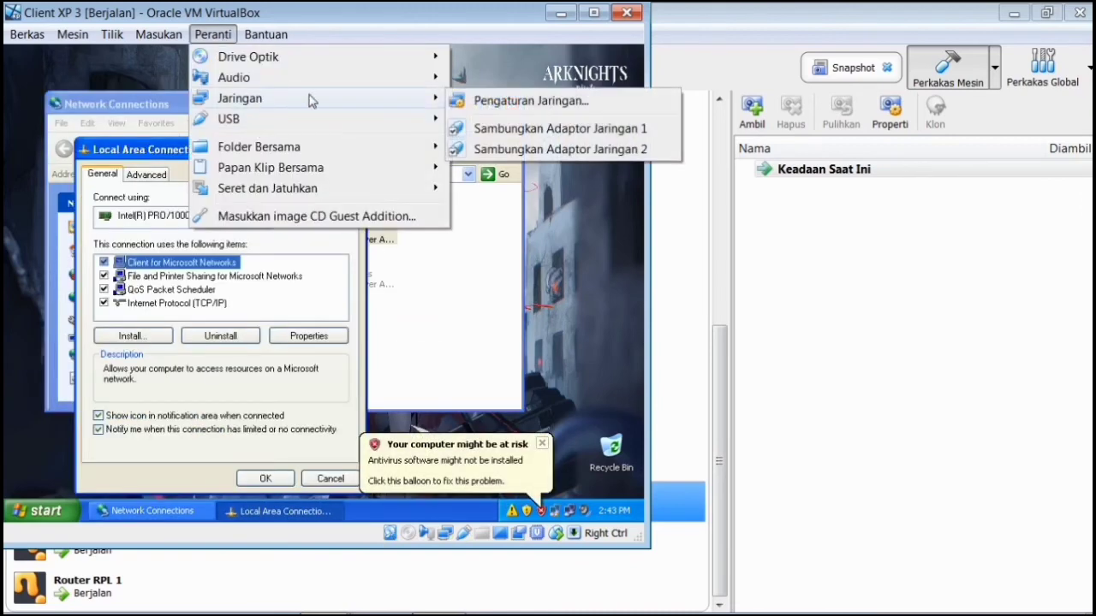
pyautogui.click(473, 103)
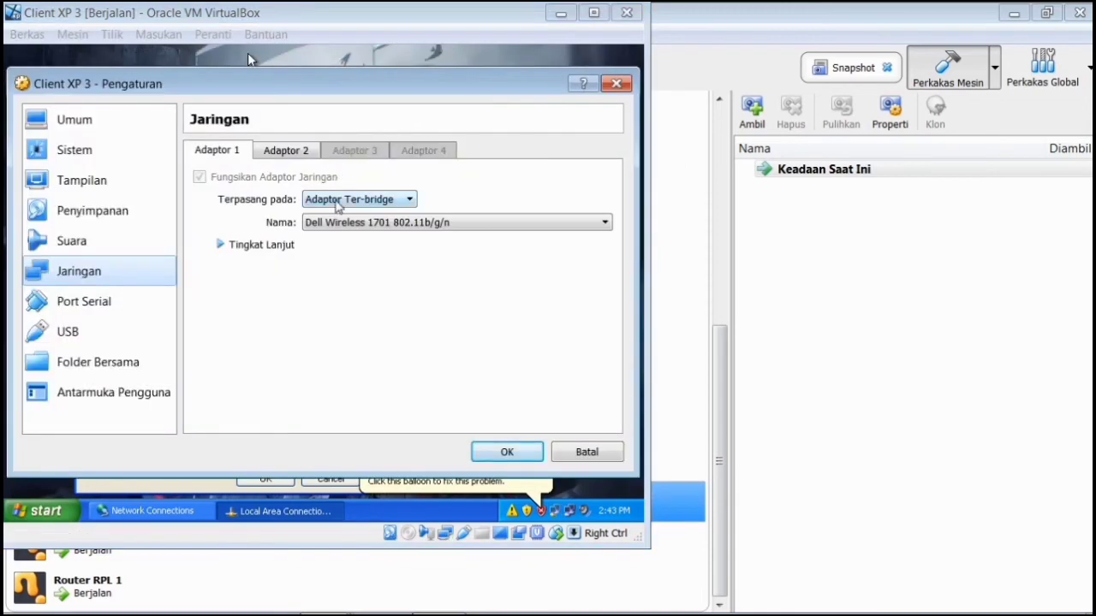
pyautogui.click(338, 201)
pyautogui.click(351, 265)
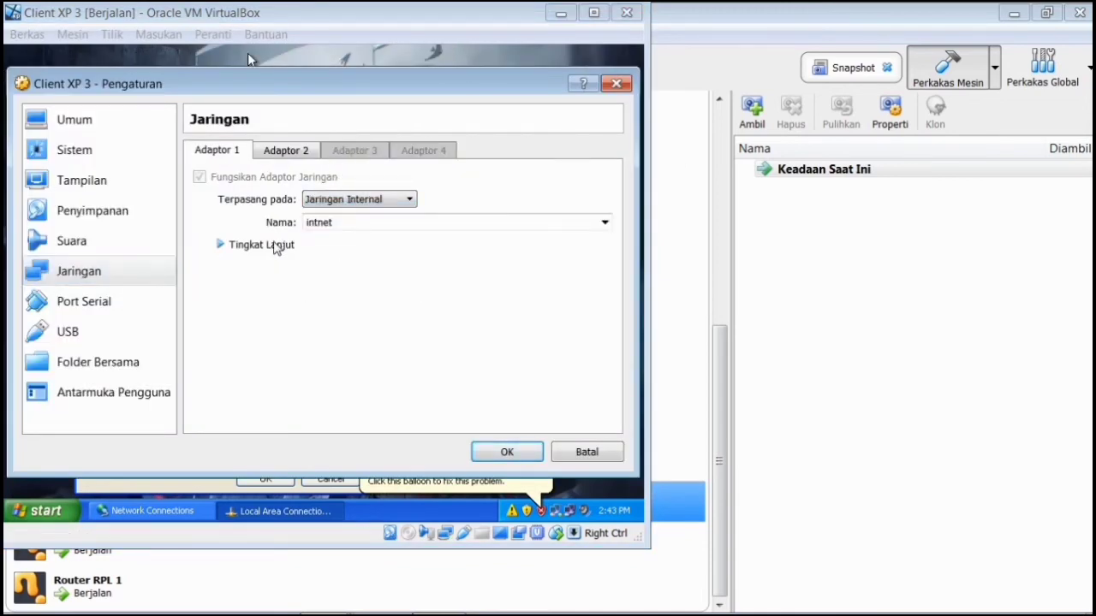
pyautogui.click(281, 244)
# - Toggle the cable connection of Client XP 3's network adapter 2 and apply the network settings
pyautogui.click(285, 151)
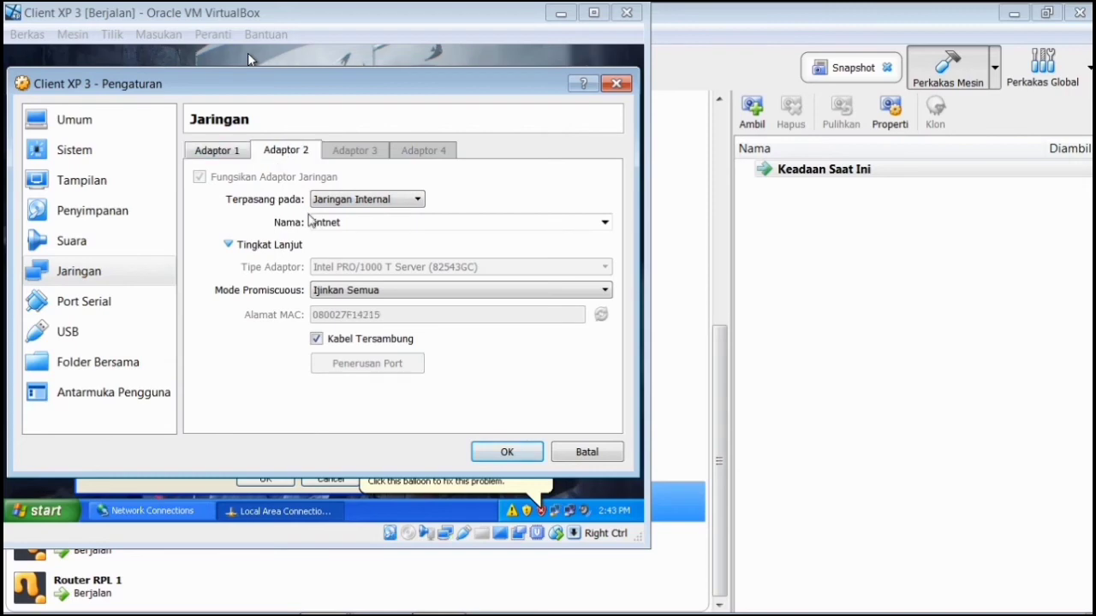
pyautogui.click(341, 204)
pyautogui.click(317, 341)
pyautogui.click(317, 341)
pyautogui.click(490, 458)
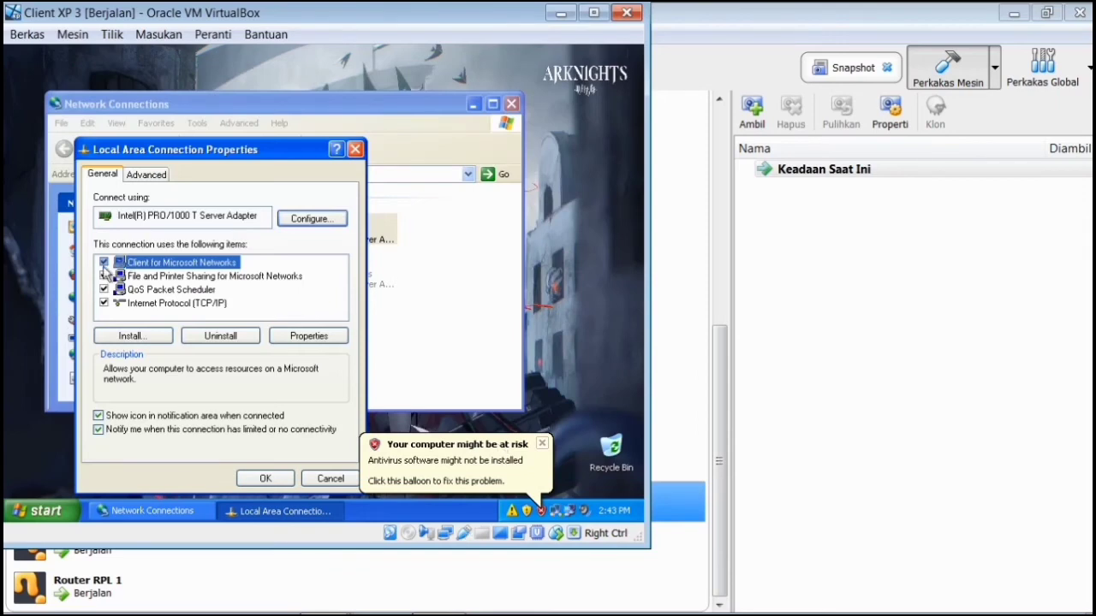
# - Show Client XP 3 in full screen and enable manual IP addressing in the connection's TCP/IP properties
pyautogui.press('Control_R+f')
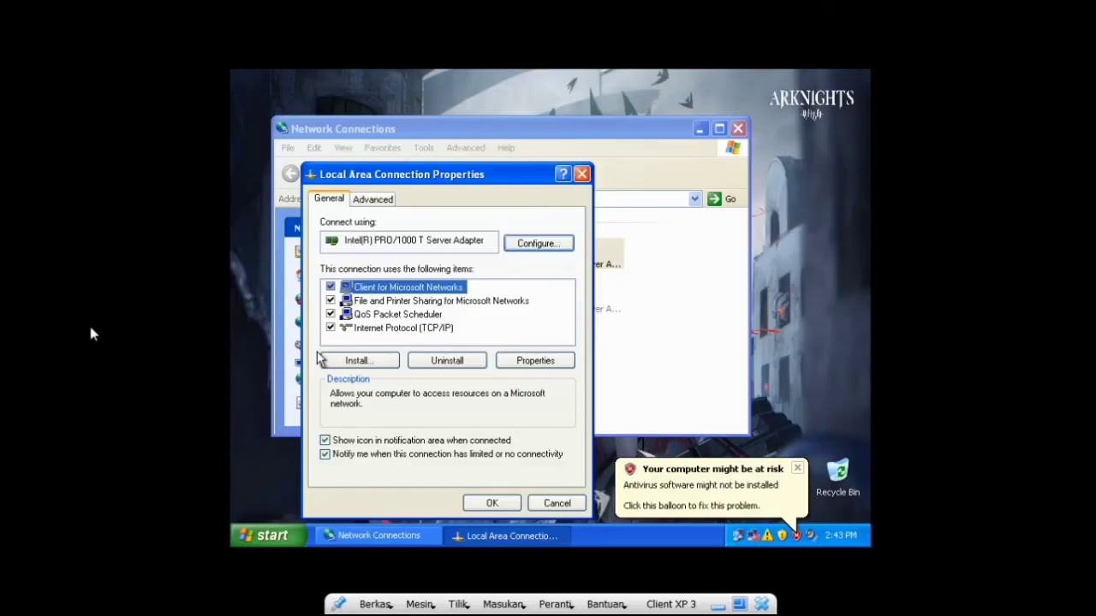
pyautogui.click(391, 330)
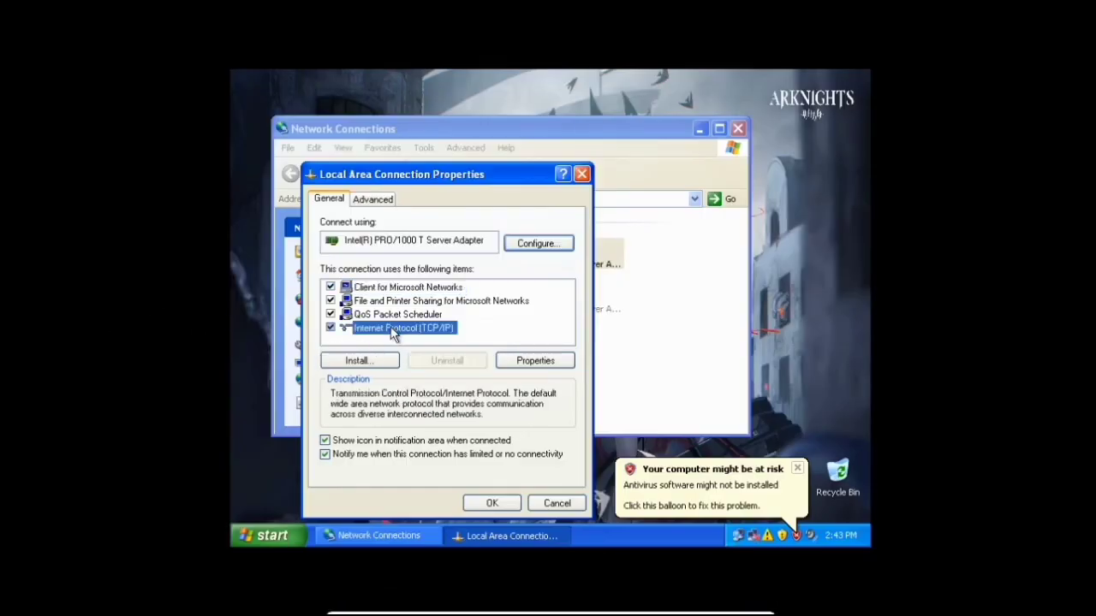
pyautogui.click(535, 363)
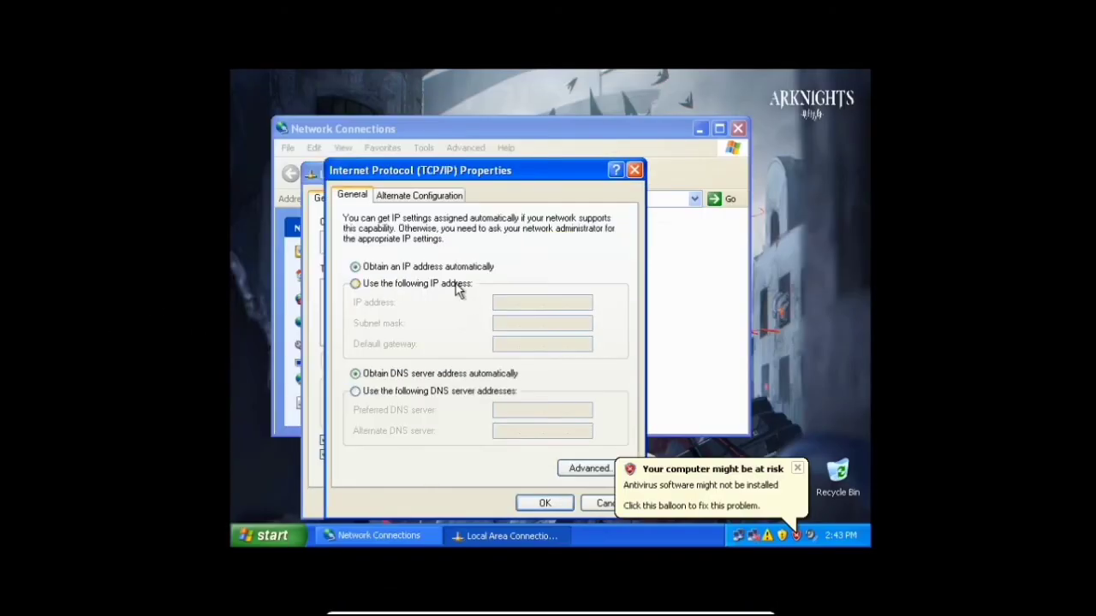
pyautogui.click(457, 288)
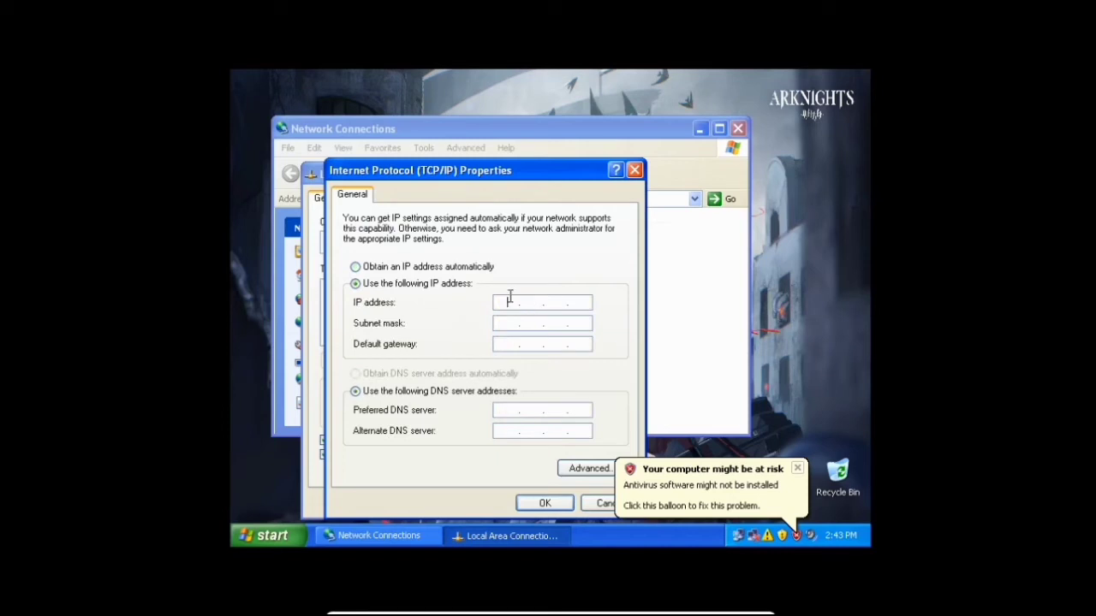
# - Enter 192.168.250.2 as Client XP 3's IP address, correcting the third octet from a mistyped entry
pyautogui.write('192 . 168 . 200 .')
pyautogui.hotkey('ctrl', 'f')
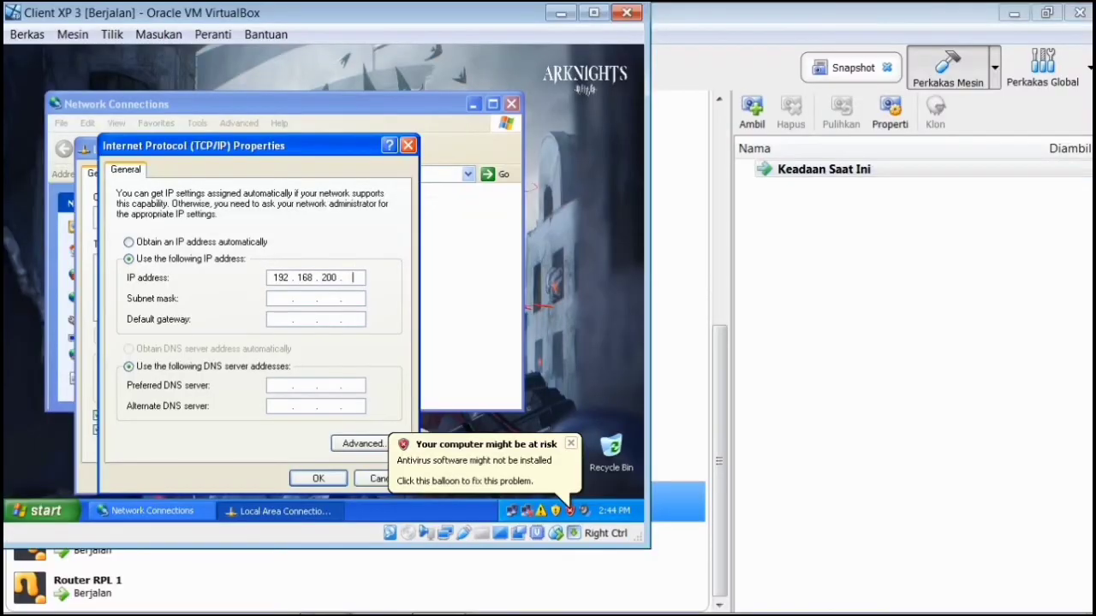
pyautogui.hotkey('ctrl', 'f')
pyautogui.press('BackSpace')
pyautogui.press('BackSpace')
pyautogui.press('BackSpace')
pyautogui.write('250.')
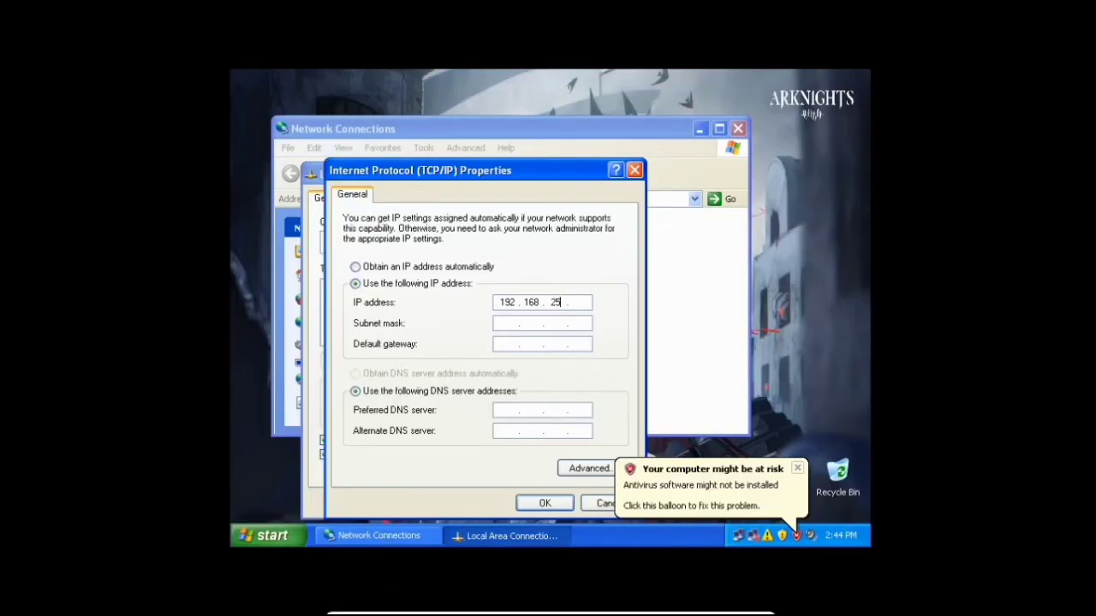
pyautogui.write('2')
# - Apply subnet mask 255.255.255.0 and a default gateway in the 192.168.250 network to Client XP 3, and close the connection properties
pyautogui.press('Tab')
pyautogui.press('Tab')
pyautogui.write('192 . 168 . ')
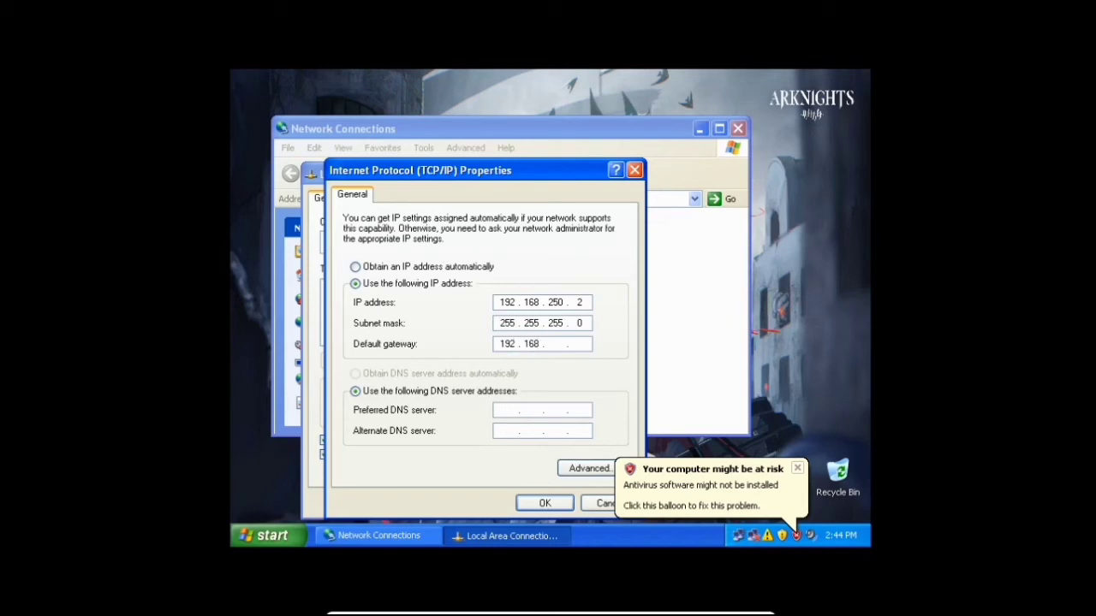
pyautogui.write('250')
pyautogui.press('Return')
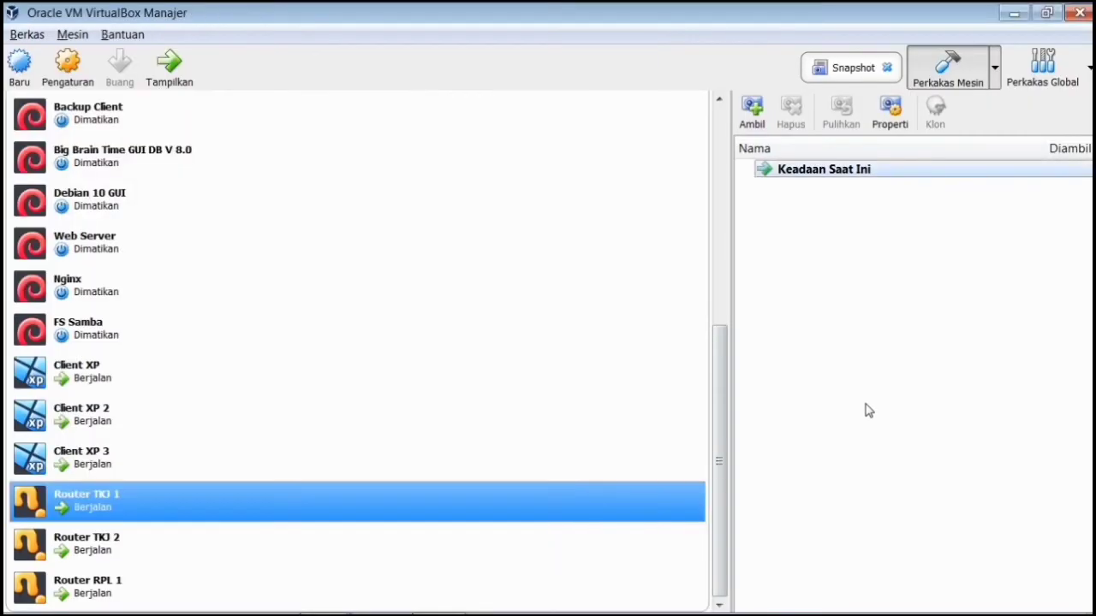
pyautogui.hotkey('alt', 'Tab')
pyautogui.hotkey('alt', 'Tab')
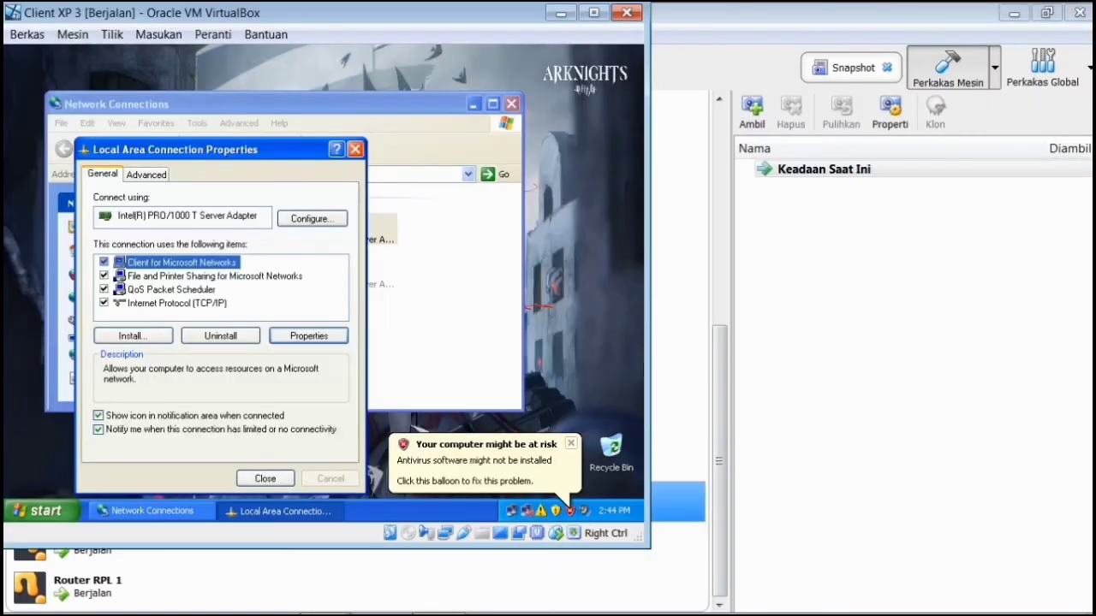
pyautogui.click(265, 478)
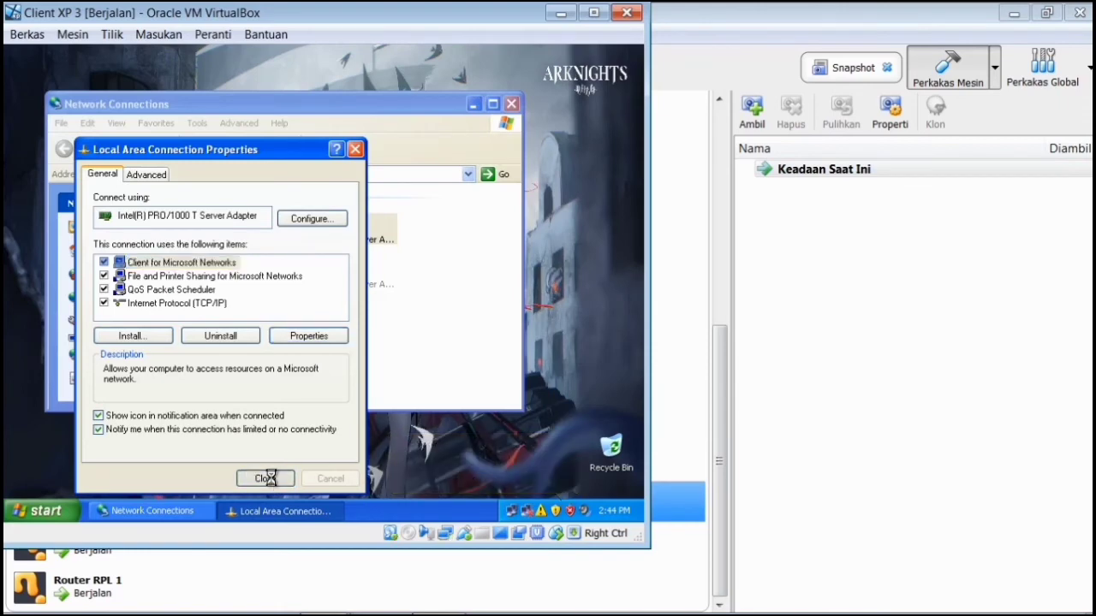
# - Switch to the Client XP 2 virtual machine, show it in full screen, and open its Network Connections
pyautogui.hotkey('alt', 'Tab')
pyautogui.hotkey('alt', 'Tab')
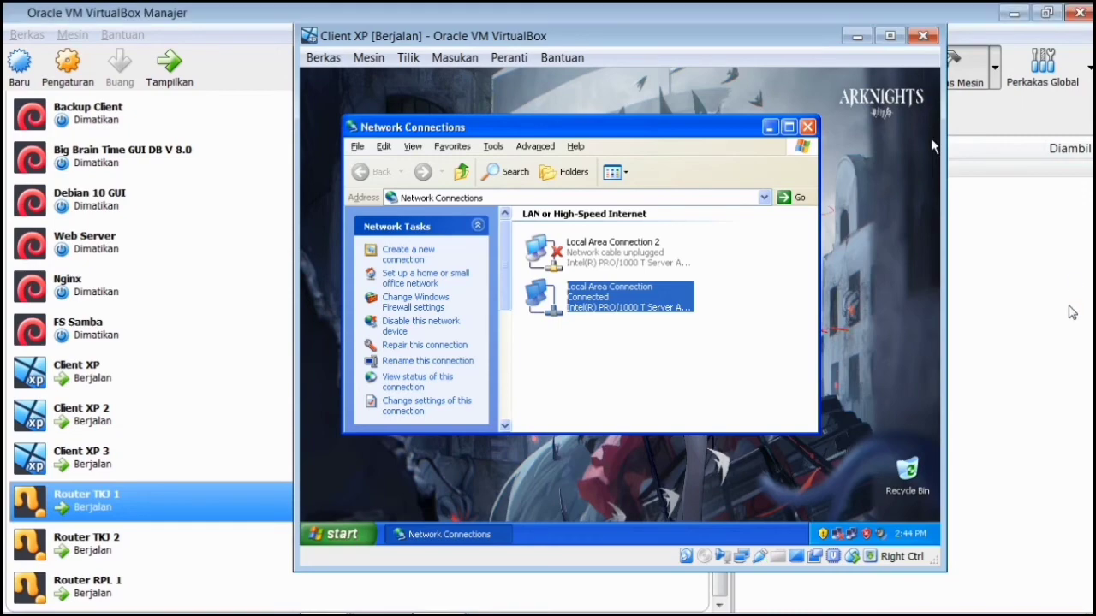
pyautogui.hotkey('alt', 'Tab')
pyautogui.hotkey('alt', 'Tab')
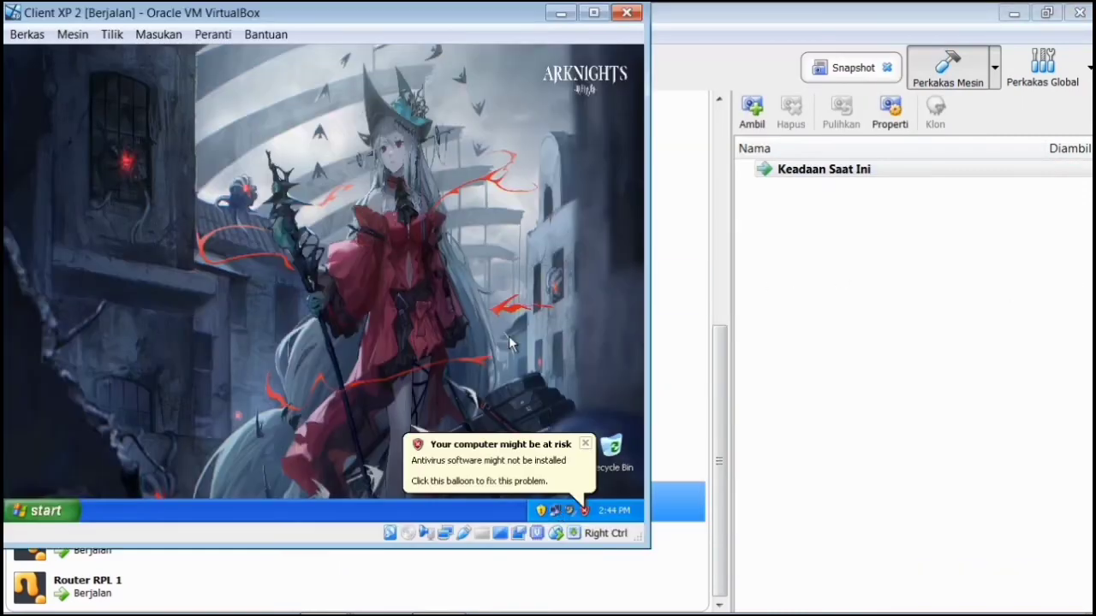
pyautogui.press('Control_R+f')
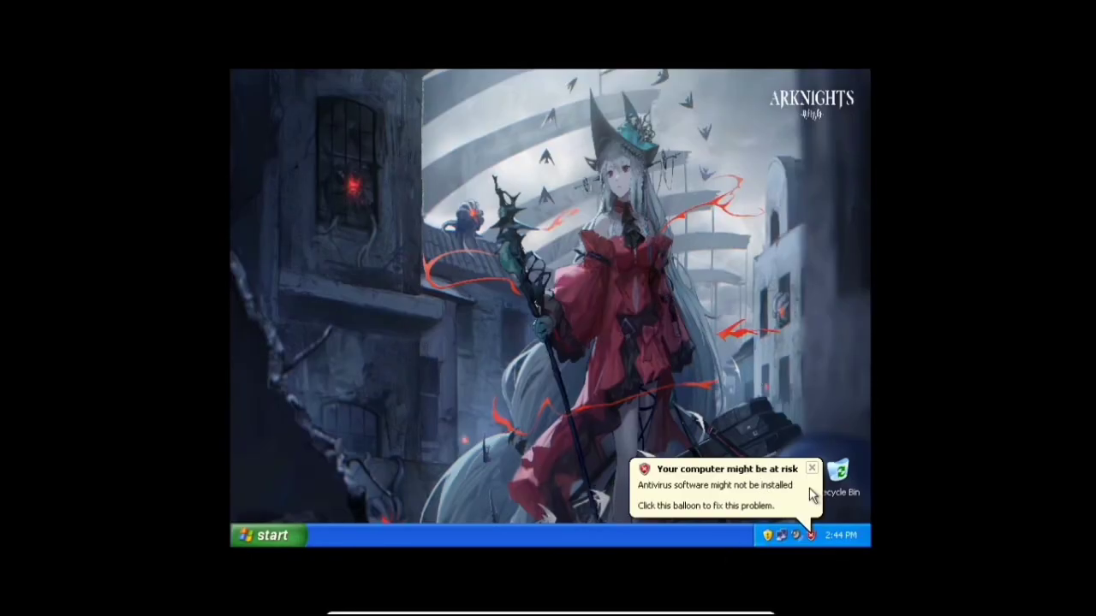
pyautogui.click(781, 536)
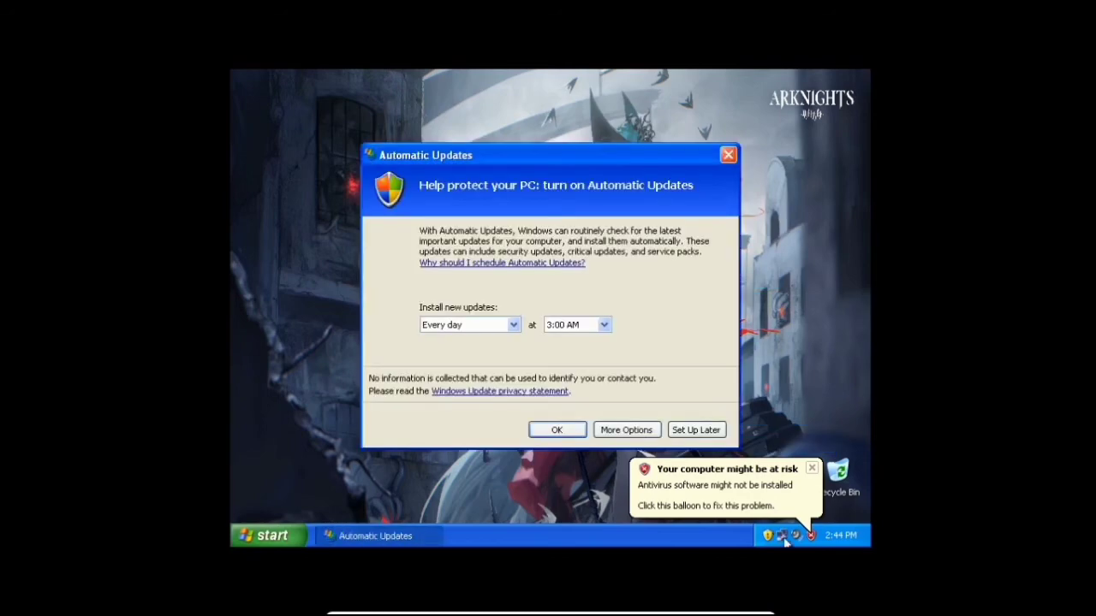
pyautogui.rightClick(783, 537)
pyautogui.click(731, 526)
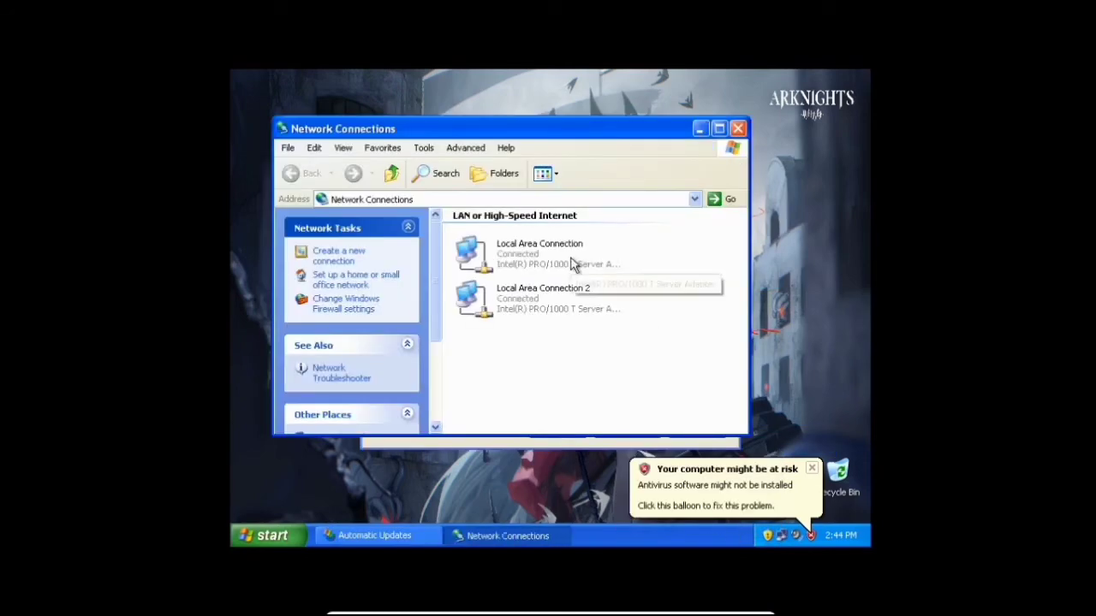
# - Disconnect network adapter 2 of the Client XP 2 virtual machine
pyautogui.click(561, 604)
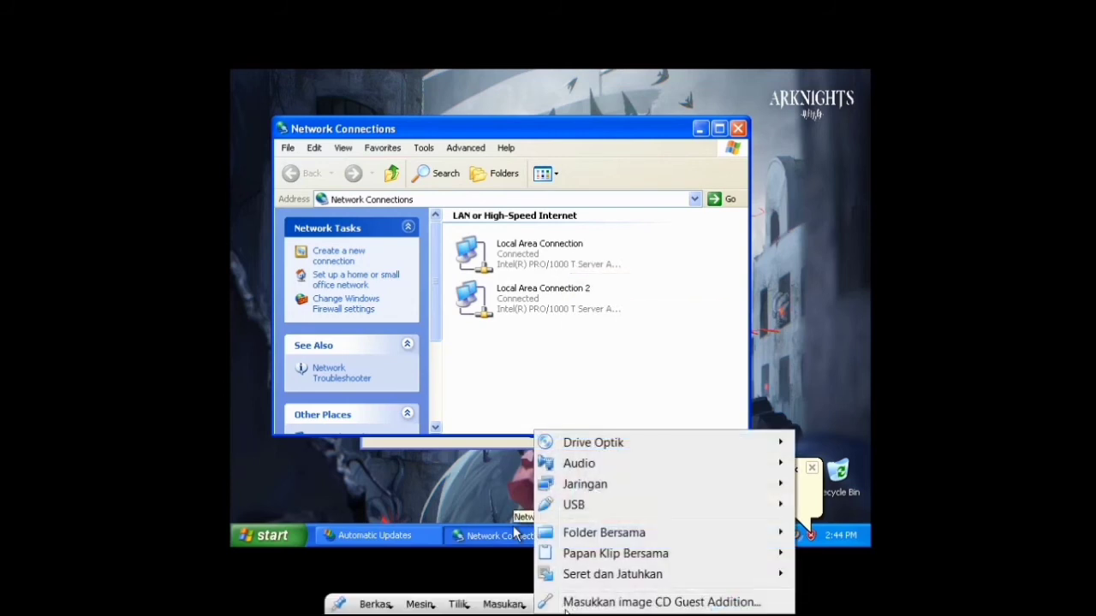
pyautogui.moveTo(636, 488)
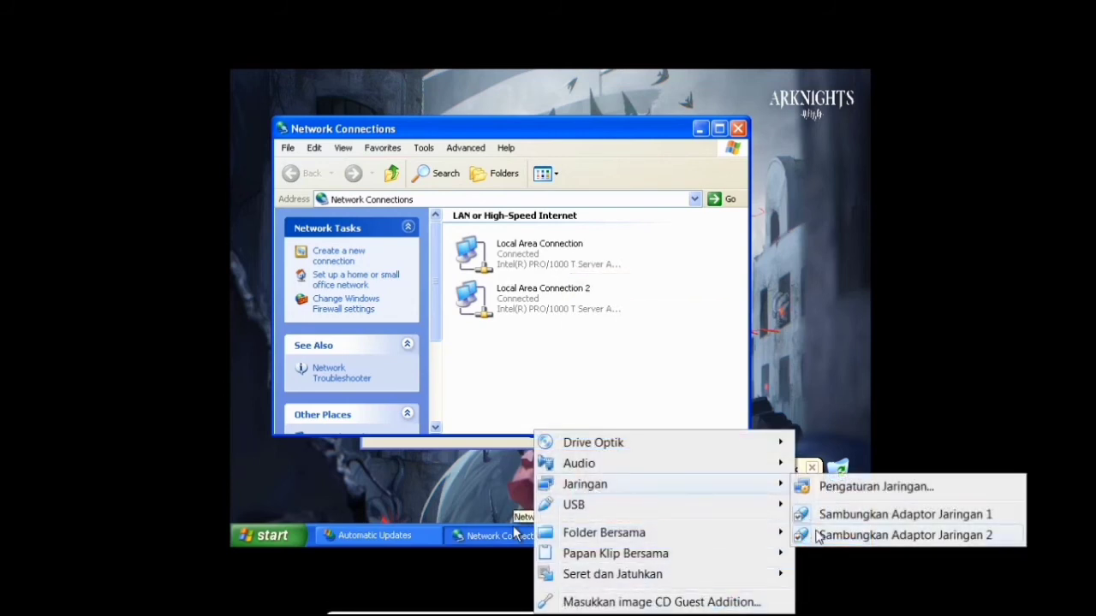
pyautogui.click(817, 536)
# - Attach network adapter 1 of the Client XP 2 virtual machine to the internal network and apply the settings
pyautogui.moveTo(604, 610)
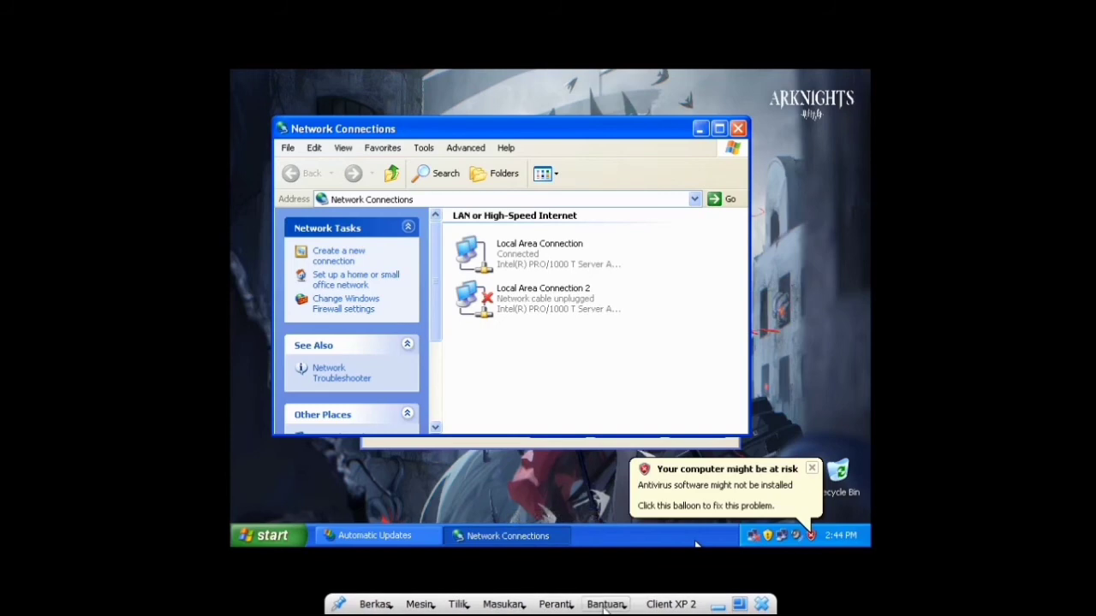
pyautogui.click(556, 604)
pyautogui.moveTo(672, 492)
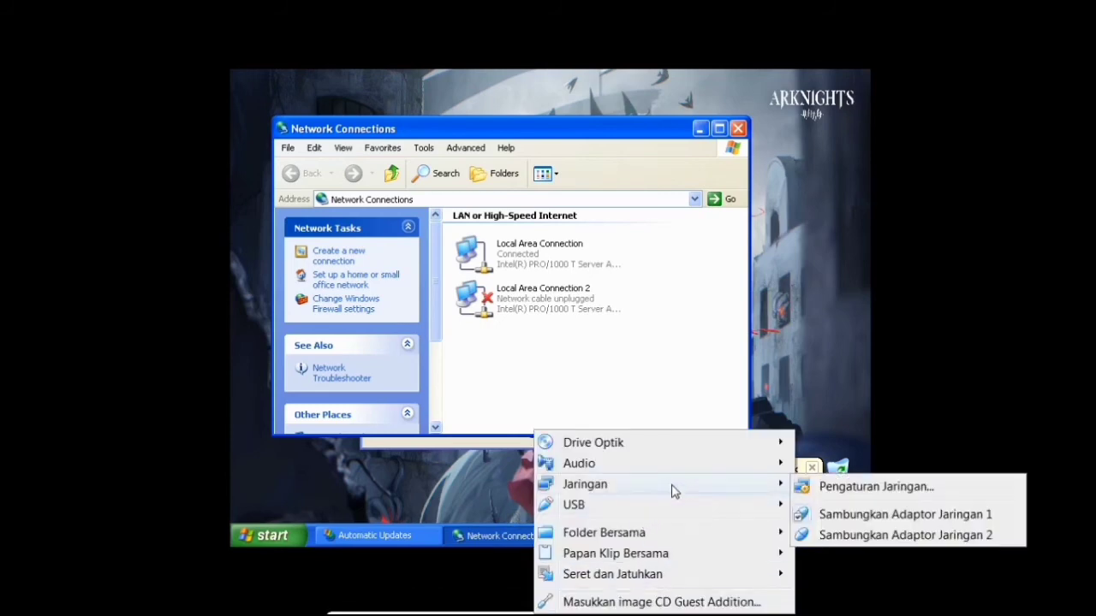
pyautogui.click(804, 488)
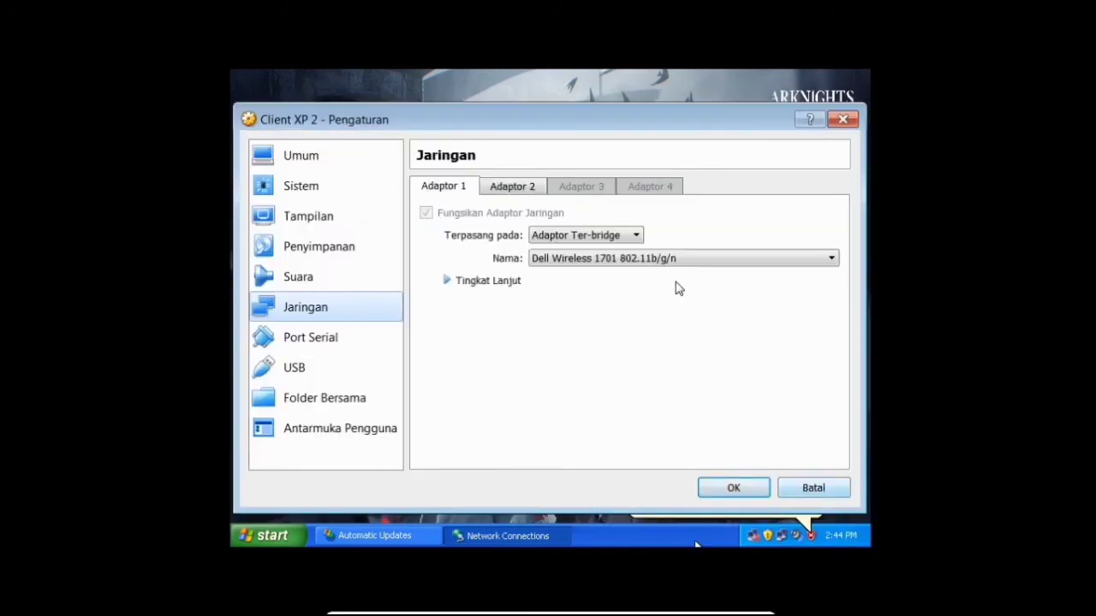
pyautogui.click(613, 236)
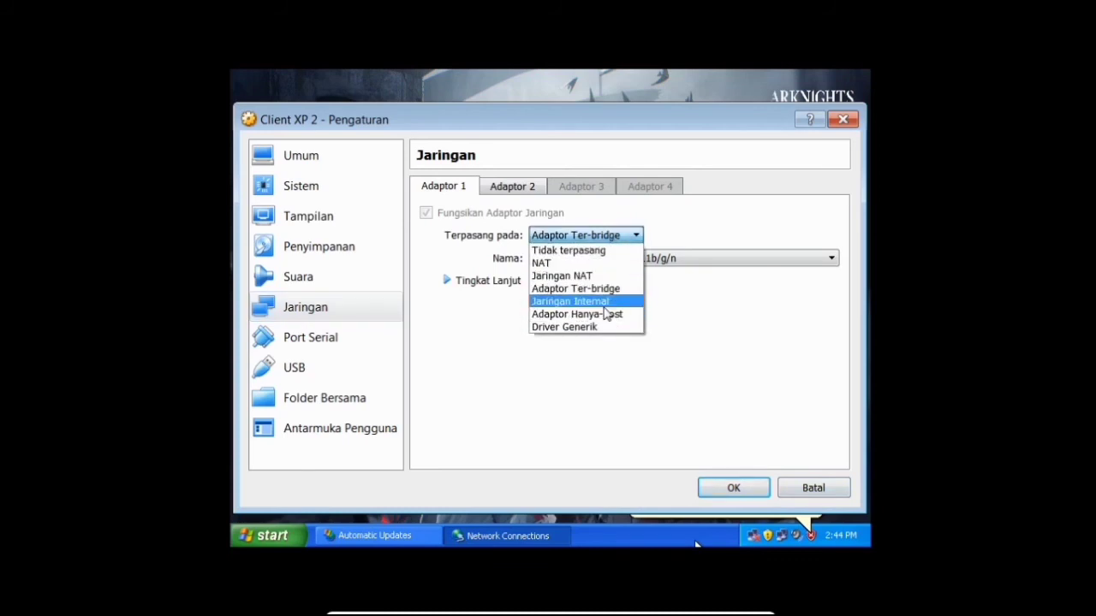
pyautogui.click(605, 302)
pyautogui.click(710, 485)
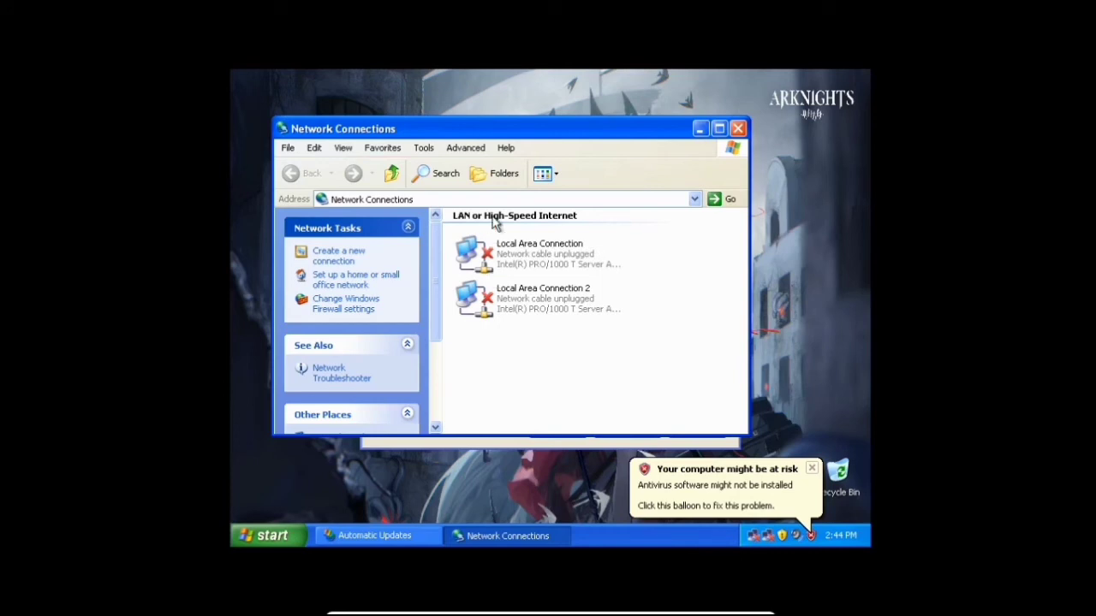
# - Assign the static IP address 192.168.200.2 in the TCP/IP properties of Client XP 2's first Local Area Connection
pyautogui.rightClick(574, 246)
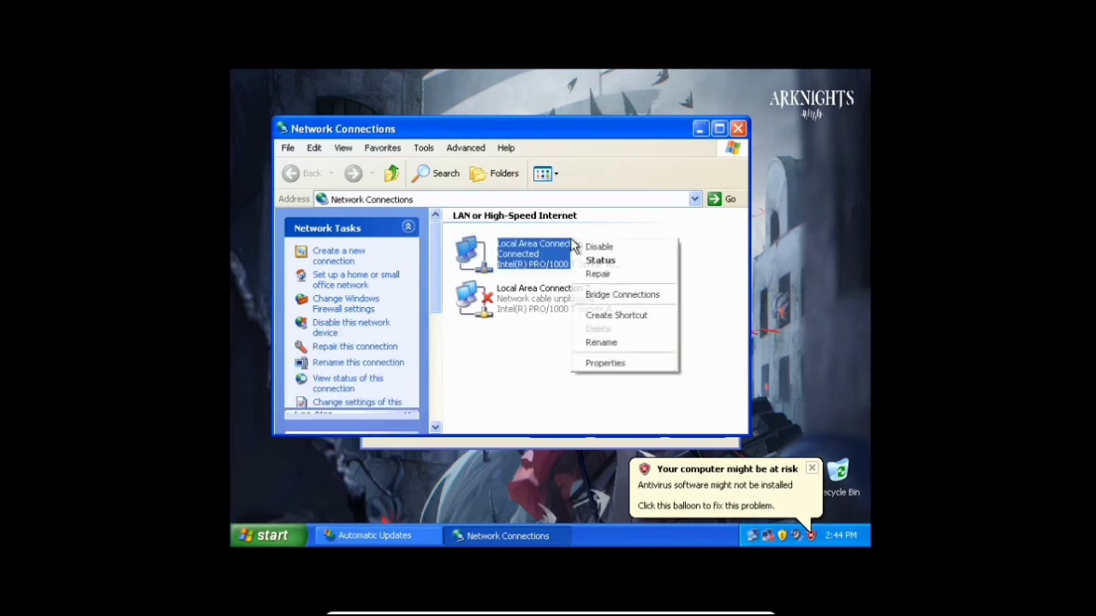
pyautogui.click(612, 365)
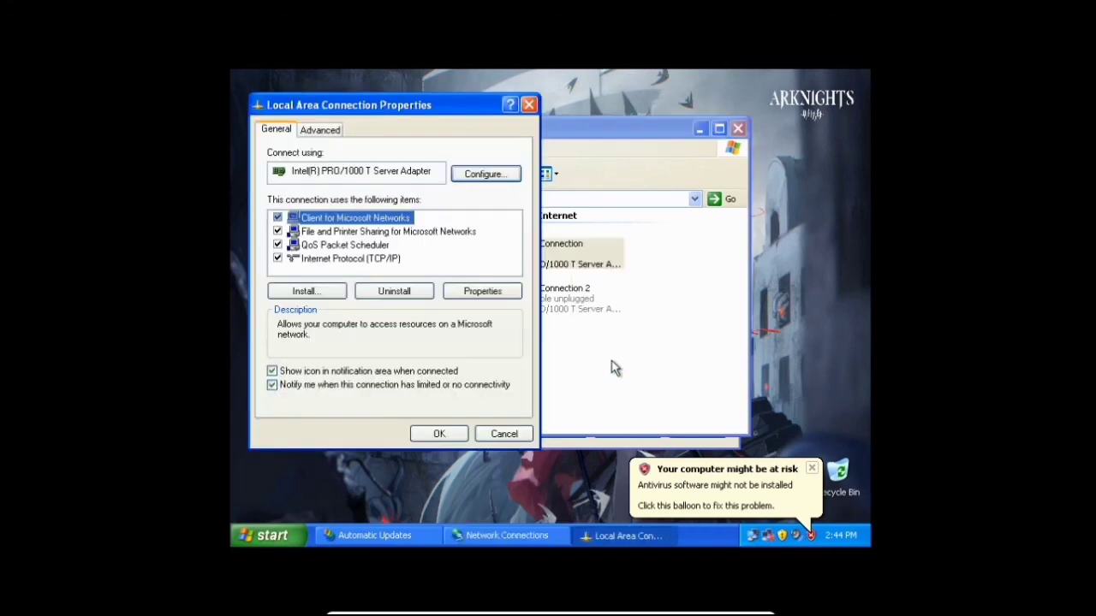
pyautogui.click(391, 247)
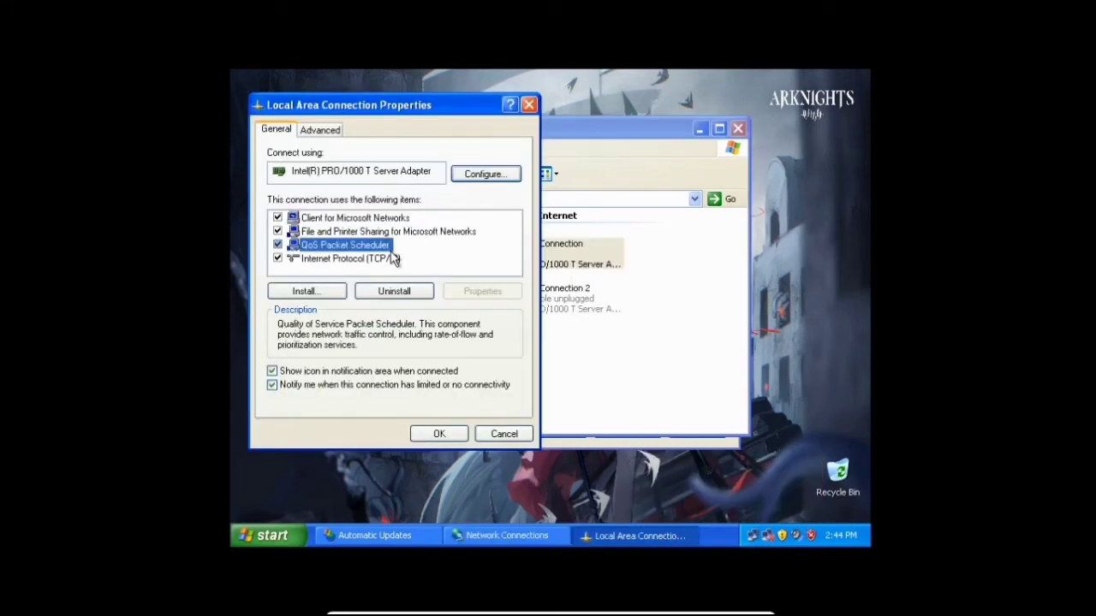
pyautogui.click(394, 258)
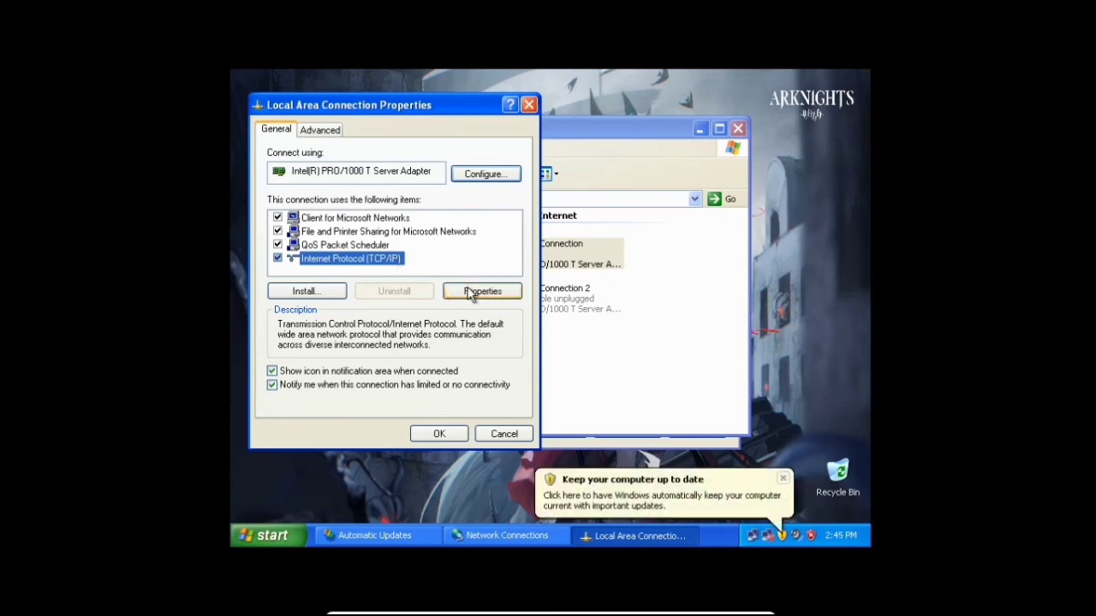
pyautogui.click(467, 290)
pyautogui.click(396, 279)
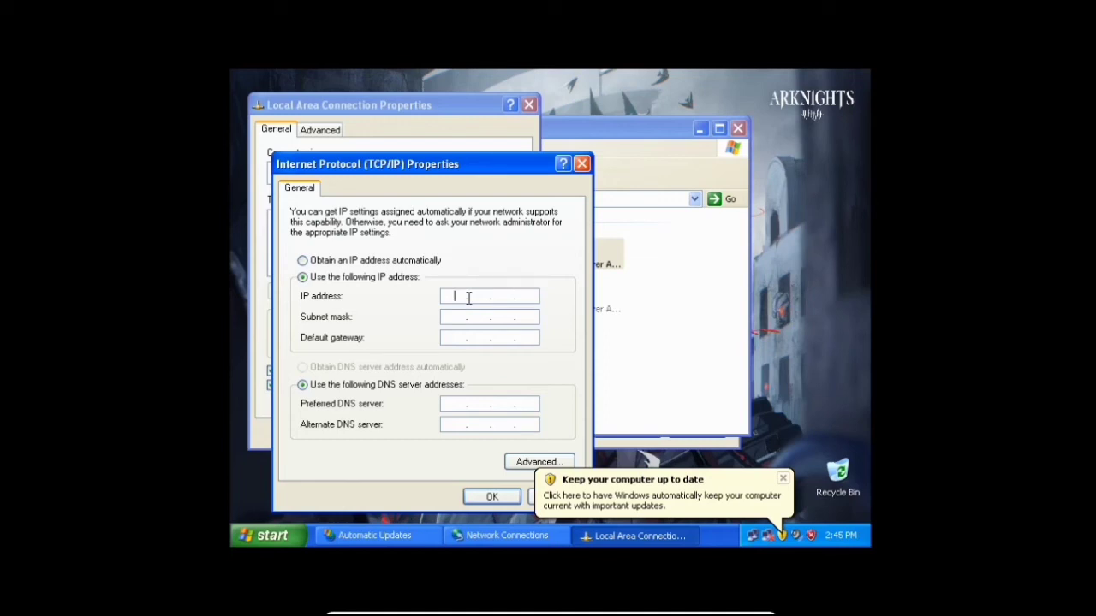
pyautogui.click(468, 297)
pyautogui.write('192.168.')
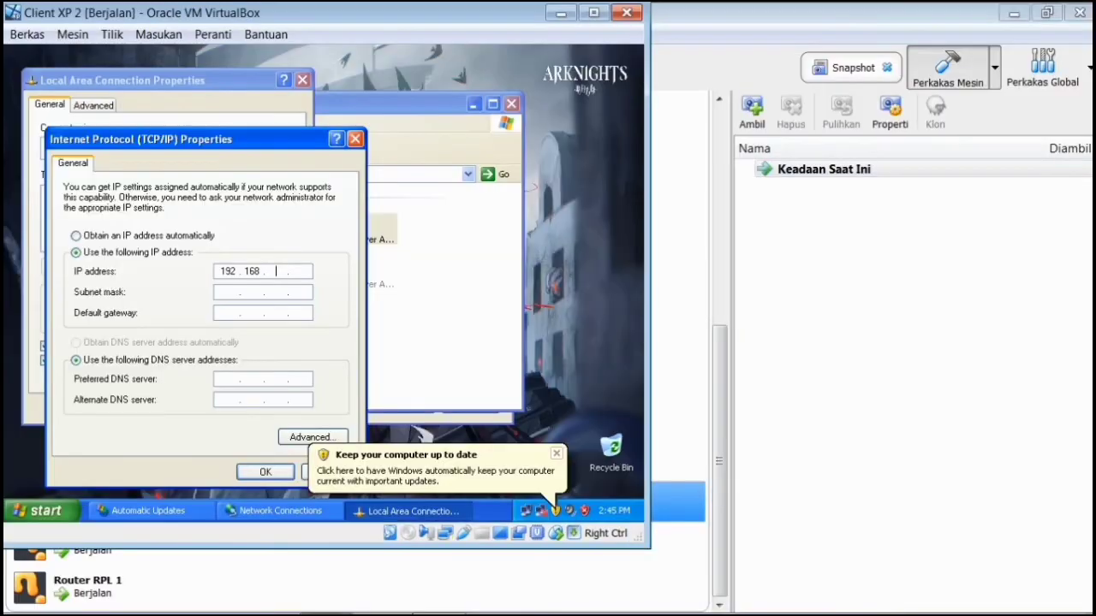
pyautogui.write('200.')
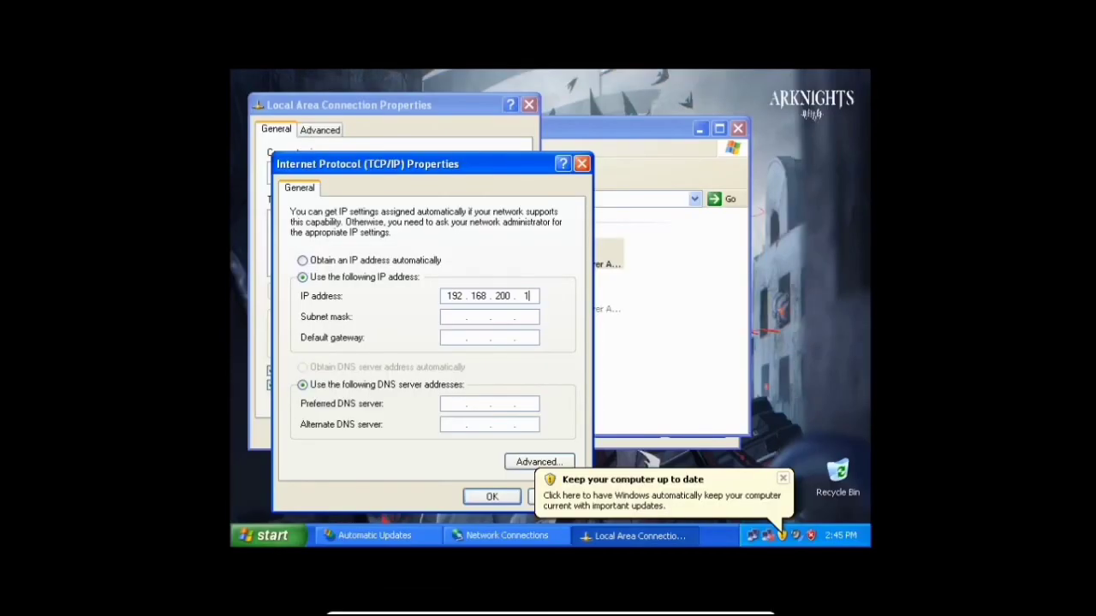
pyautogui.write('2')
# - Apply subnet mask 255.255.255.0 and default gateway 192.168.200.1 to Client XP 2, and close the connection properties
pyautogui.press('Tab')
pyautogui.press('Tab')
pyautogui.write('192168200')
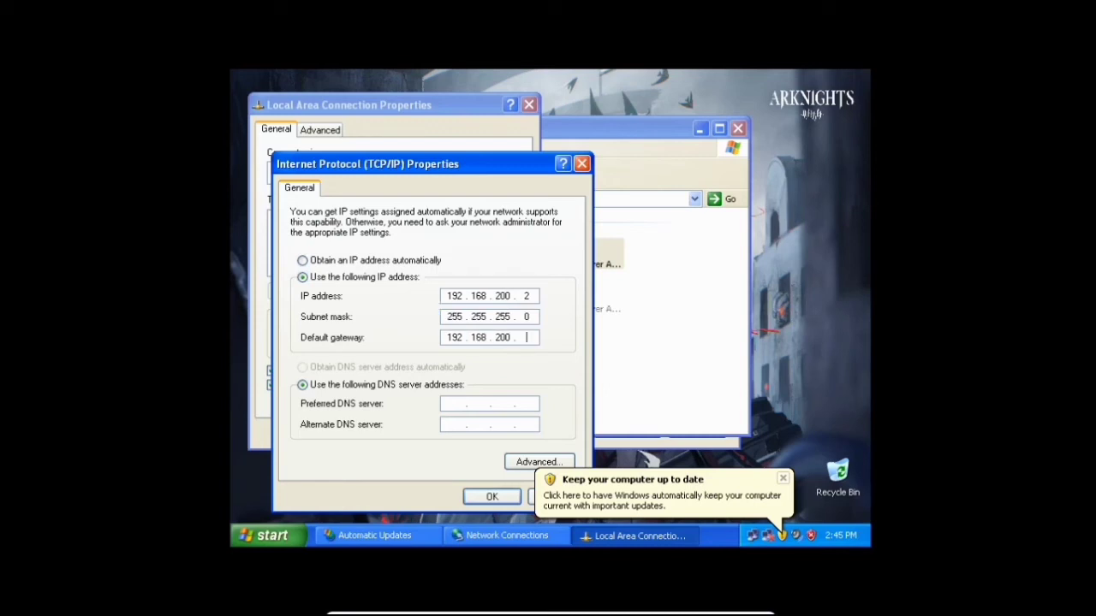
pyautogui.write('1')
pyautogui.press('Return')
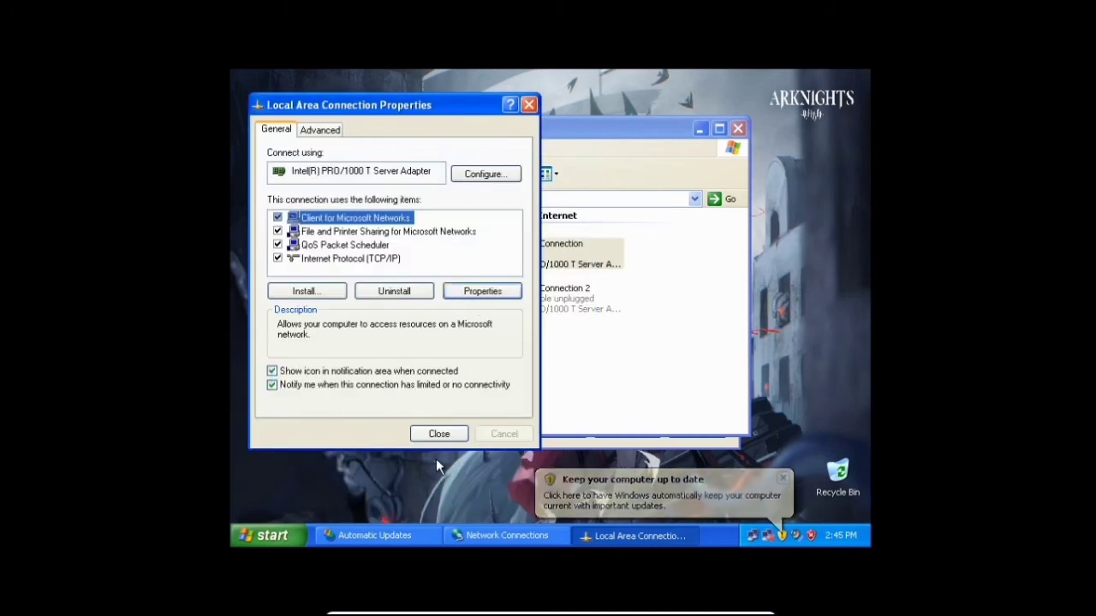
pyautogui.click(437, 434)
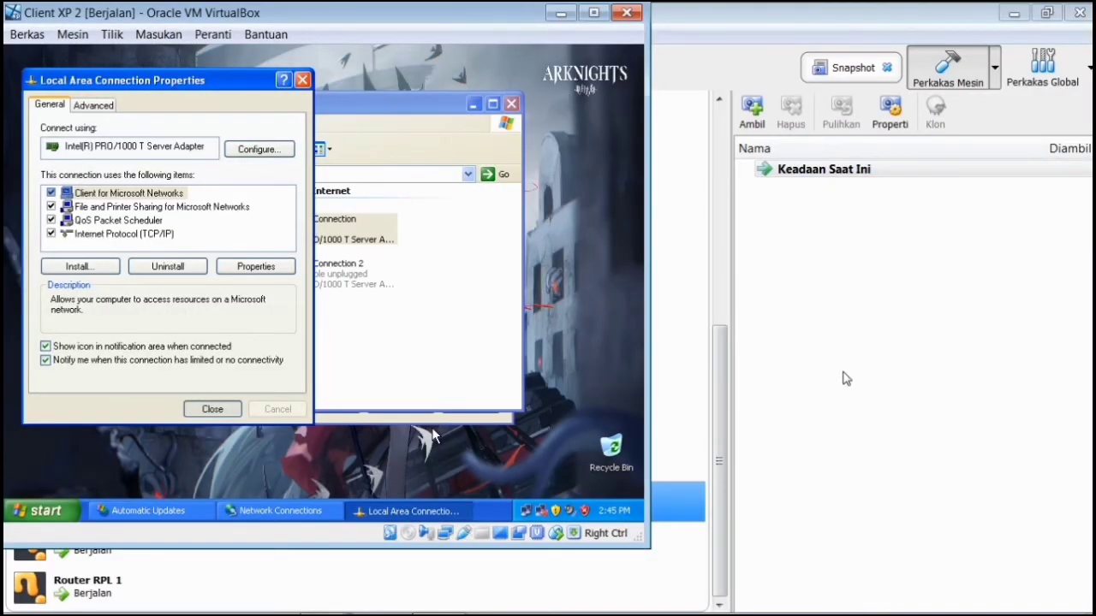
# - Switch to the Client XP virtual machine in full screen and open a Command Prompt
pyautogui.hotkey('alt', 'Tab')
pyautogui.hotkey('alt', 'Tab')
pyautogui.hotkey('ctrl', 'f')
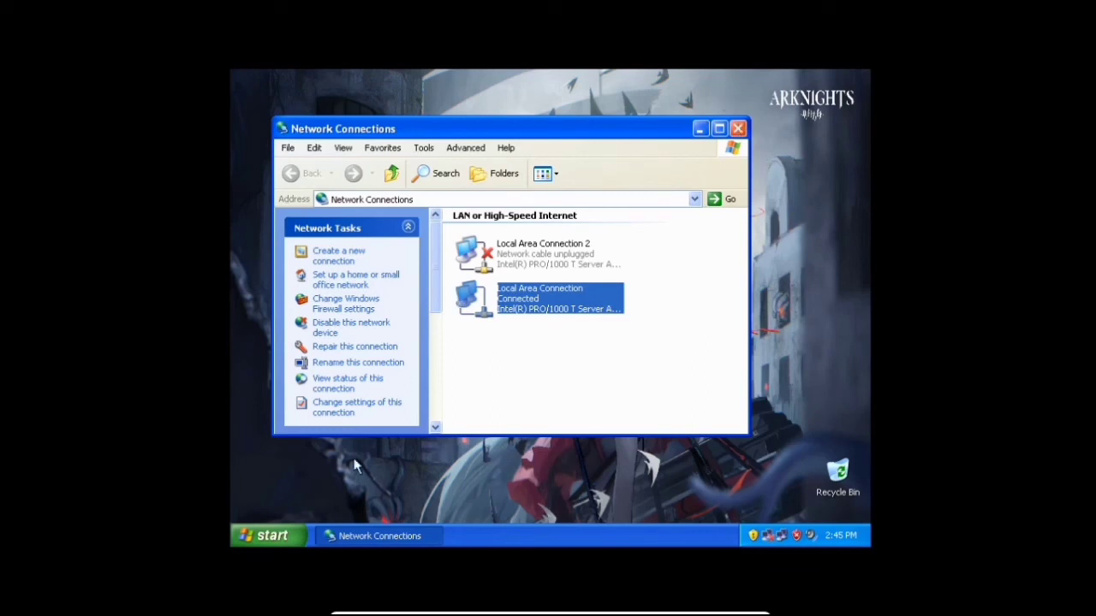
pyautogui.click(263, 541)
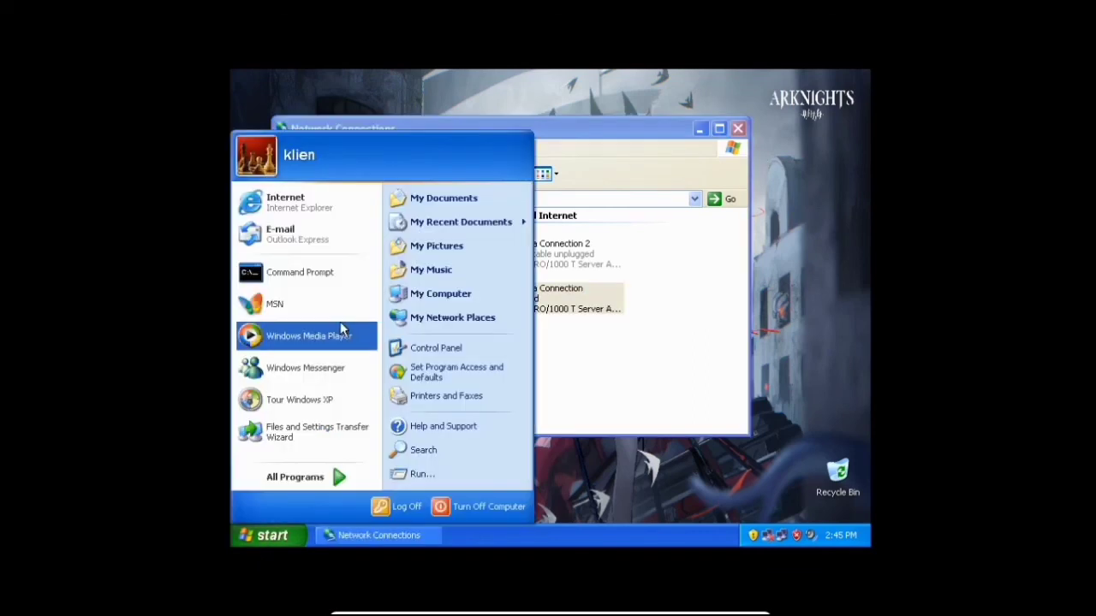
pyautogui.click(345, 273)
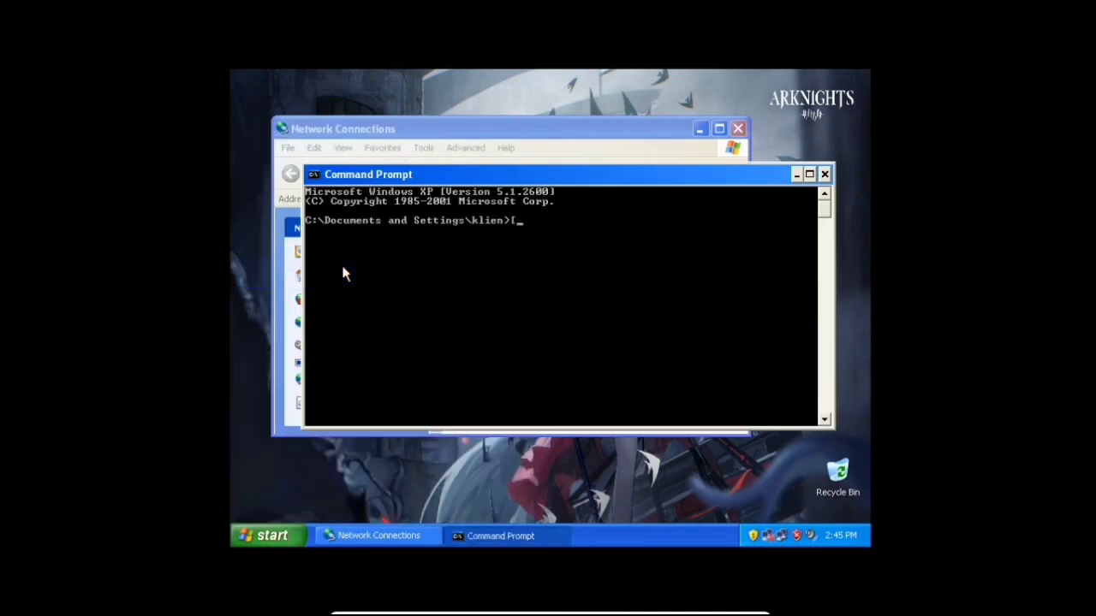
# - Ping 192.168.100.1 and 192.168.100.2 from Client XP, stopping each ping early
pyautogui.write('ping ')
pyautogui.write('192.168')
pyautogui.write('.2')
pyautogui.write('00.')
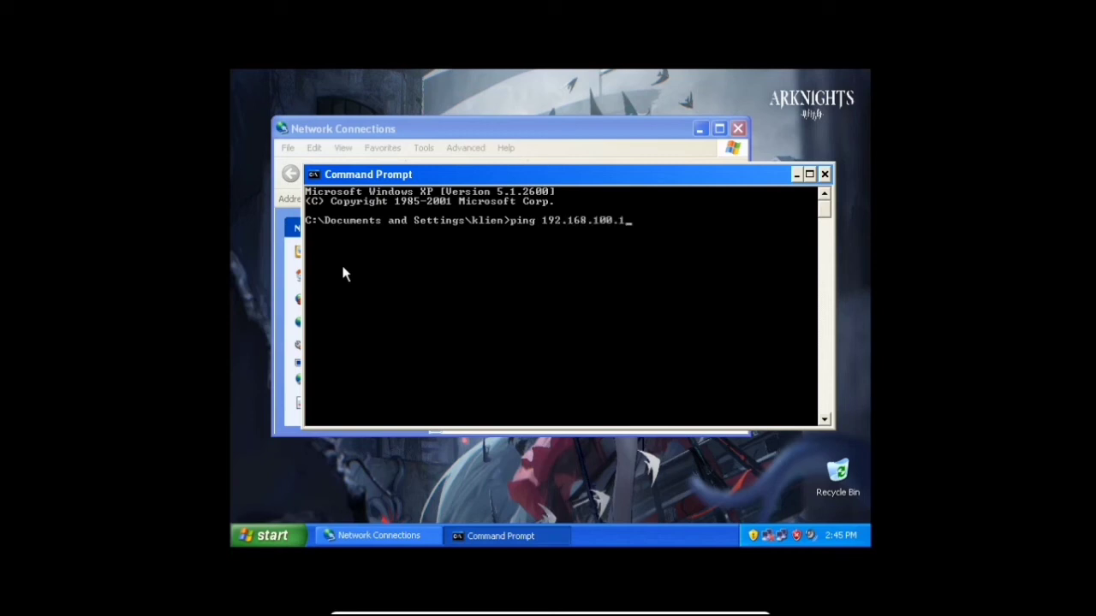
pyautogui.write('1')
pyautogui.press('Return')
pyautogui.hotkey('ctrl', 'c')
pyautogui.press('Up')
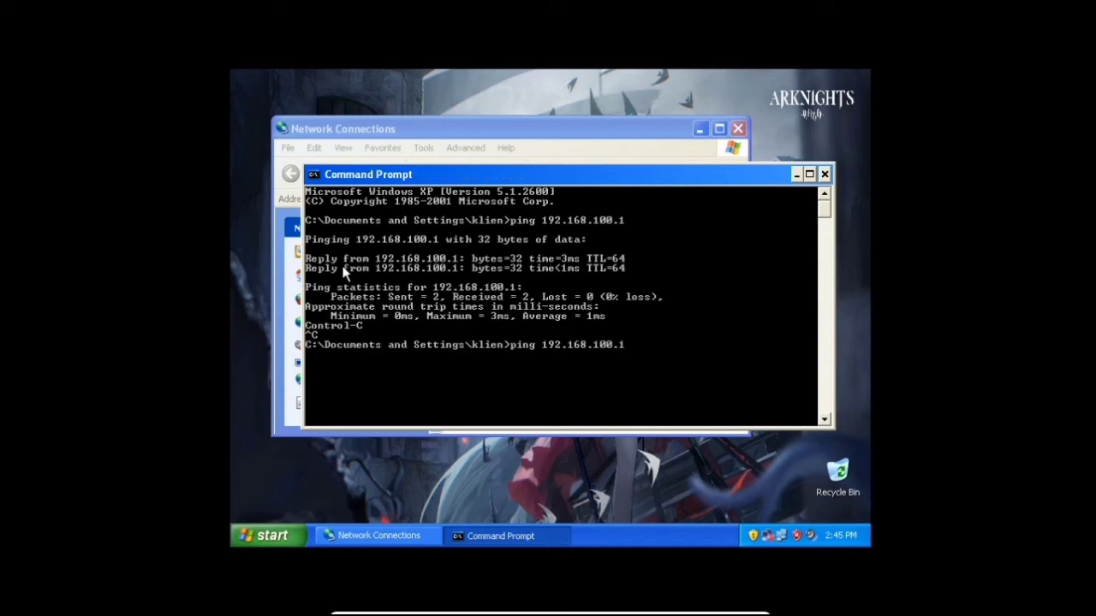
pyautogui.write('2')
pyautogui.press('Return')
pyautogui.hotkey('ctrl', 'c')
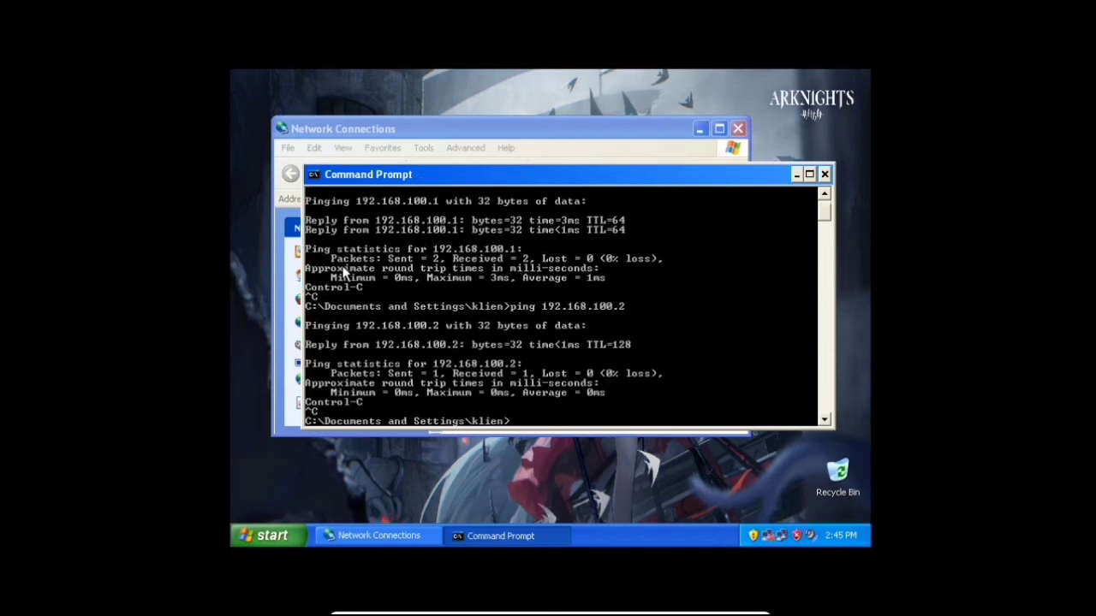
# - Ping the gateway 192.168.200.1 from Client XP and interrupt the ping
pyautogui.press('Up')
pyautogui.press('BackSpace')
pyautogui.press('BackSpace')
pyautogui.press('BackSpace')
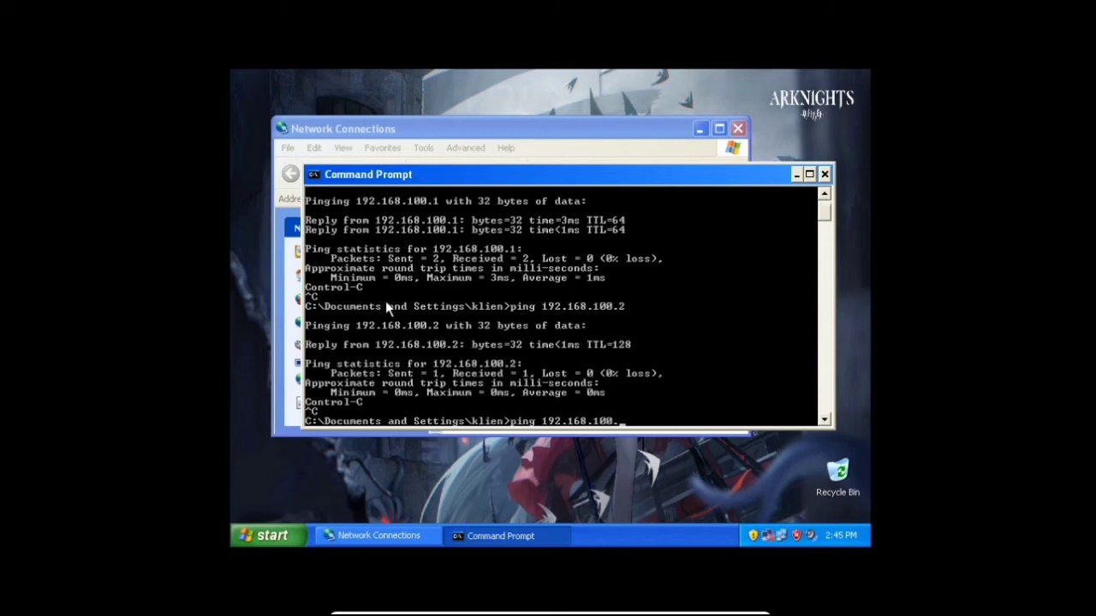
pyautogui.press('BackSpace')
pyautogui.write('2500')
pyautogui.press('BackSpace')
pyautogui.press('BackSpace')
pyautogui.press('BackSpace')
pyautogui.write('00.1')
pyautogui.press('Return')
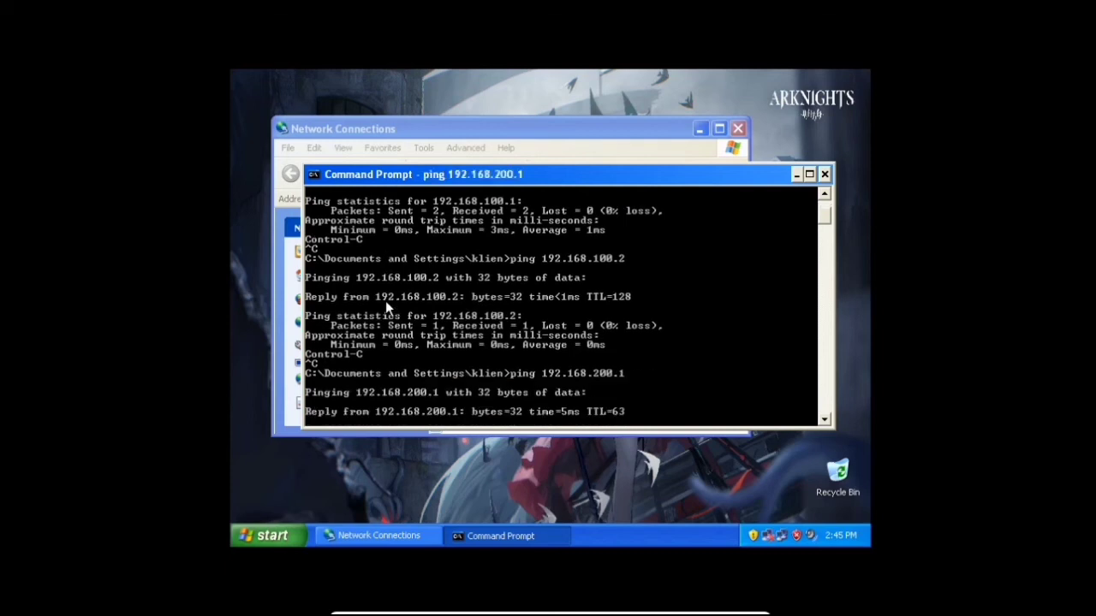
pyautogui.hotkey('ctrl', 'c')
# - Ping Client XP 2 at 192.168.200.2 from Client XP and interrupt the ping
pyautogui.press('Up')
pyautogui.press('Up')
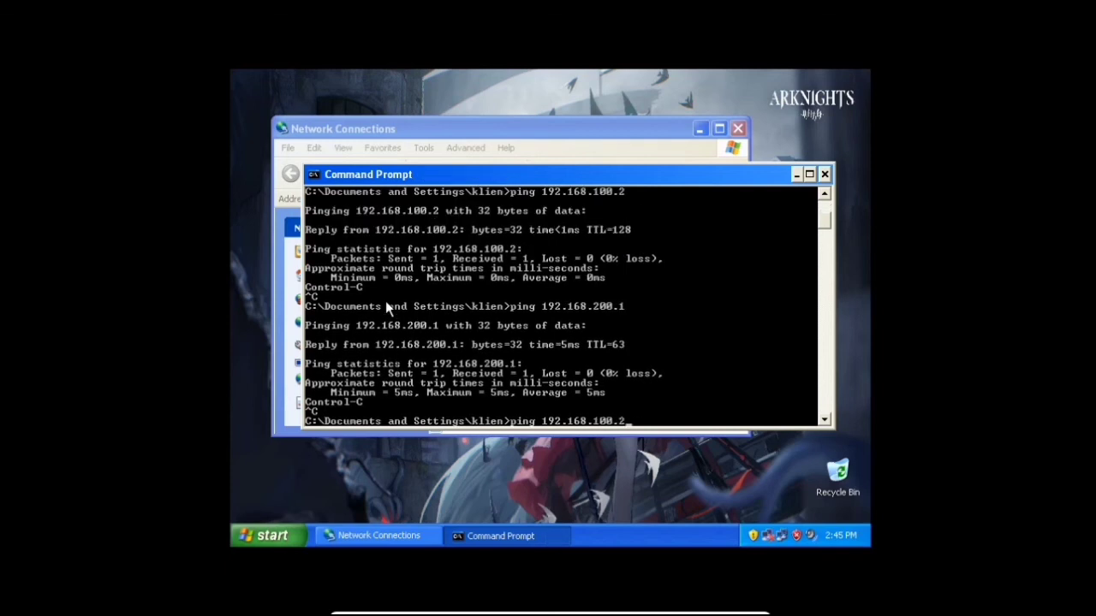
pyautogui.press('Down')
pyautogui.press('Return')
pyautogui.hotkey('ctrl', 'c')
# - Ping the gateway 192.168.250.1 from Client XP and interrupt the ping
pyautogui.press('Up')
pyautogui.press('BackSpace')
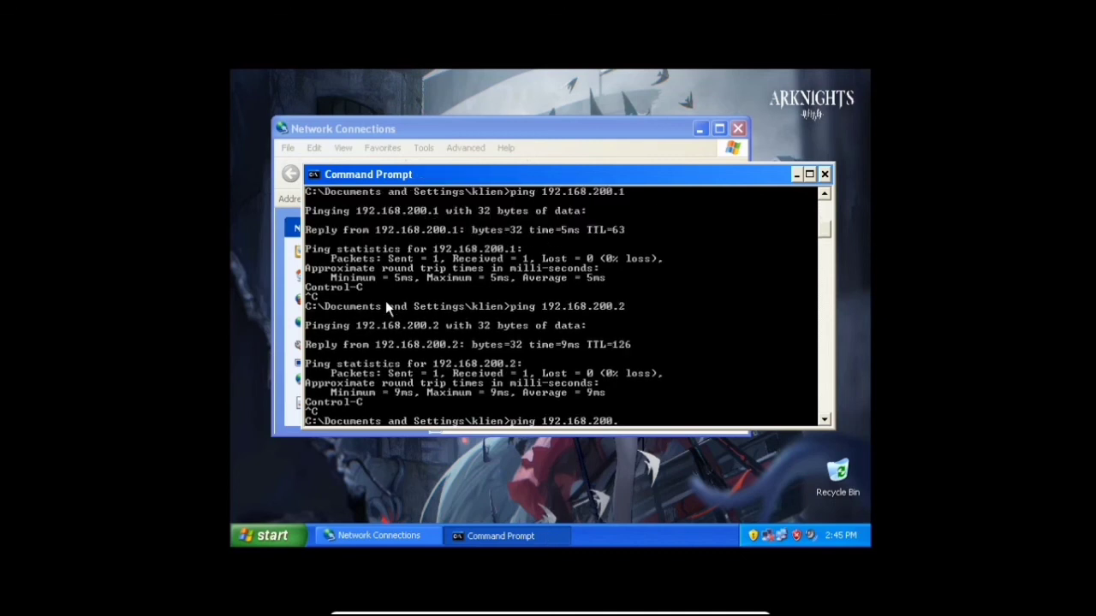
pyautogui.press('BackSpace')
pyautogui.press('BackSpace')
pyautogui.press('BackSpace')
pyautogui.write('50.1')
pyautogui.press('Return')
pyautogui.hotkey('ctrl', 'c')
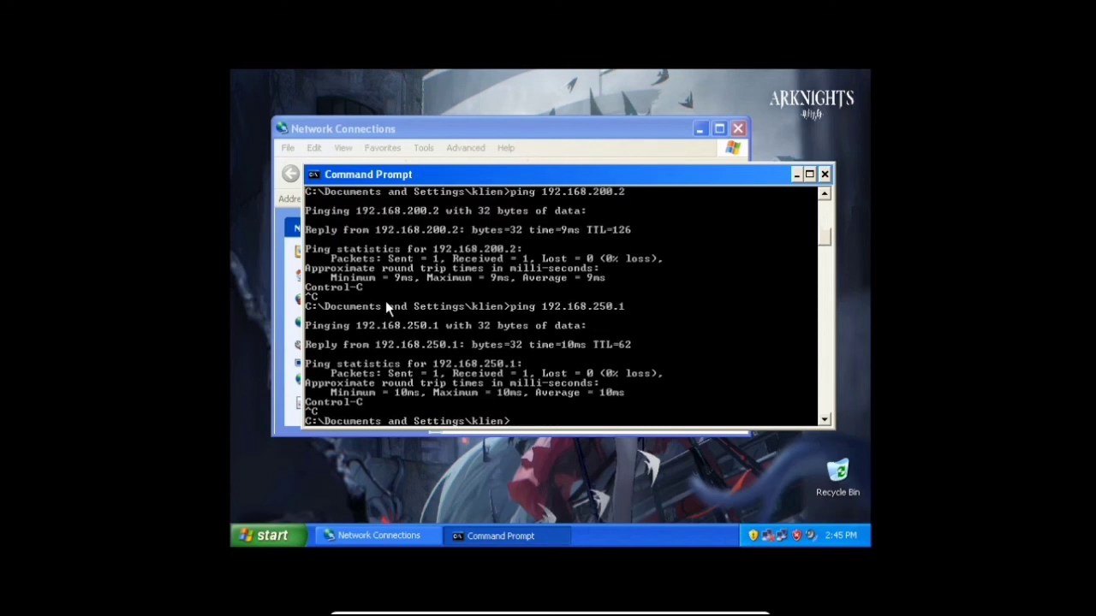
# - Ping Client XP 3 at 192.168.250.2 from Client XP and interrupt the ping
pyautogui.press('Up')
pyautogui.press('BackSpace')
pyautogui.write('2.168.250.2')
pyautogui.press('Return')
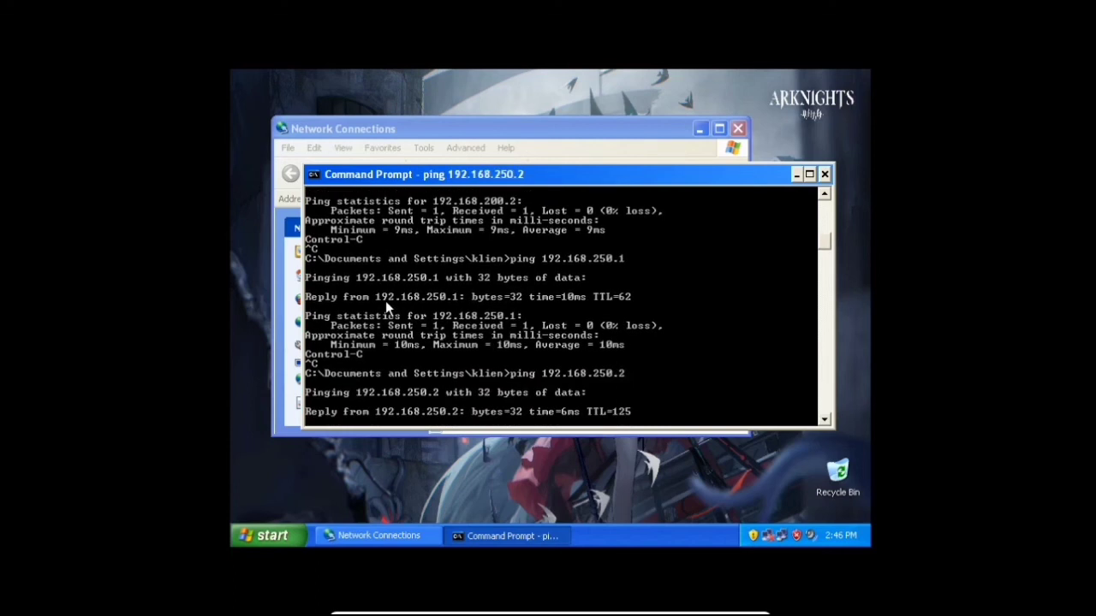
pyautogui.hotkey('ctrl', 'c')
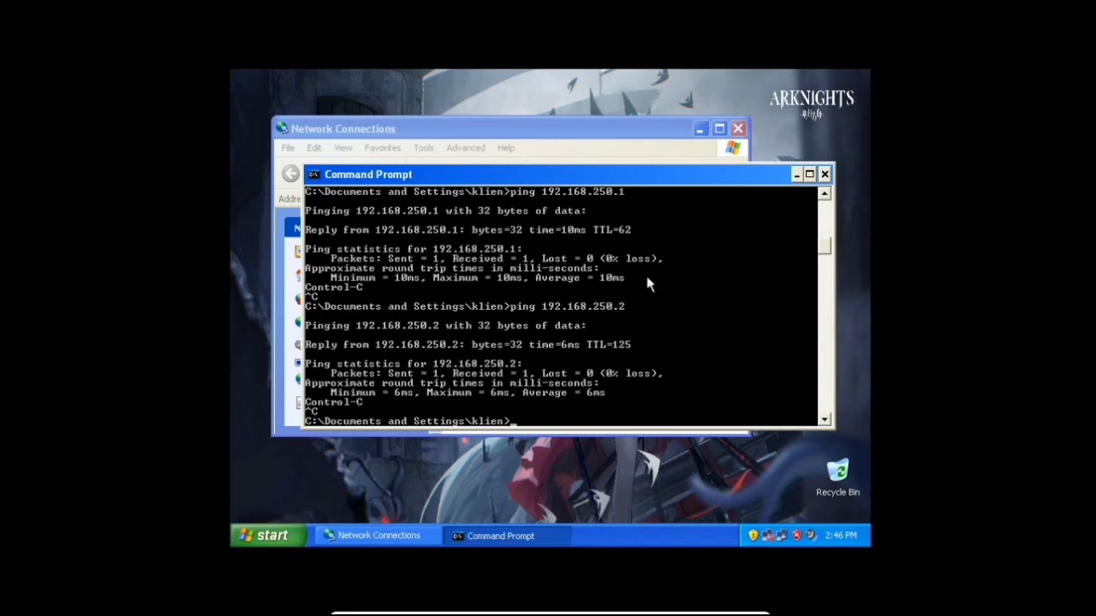
# - Ping the router link addresses 12.12.12.1 and 12.12.12.2 from Client XP, stopping each ping early
pyautogui.write('ping 12.12.12.1')
pyautogui.press('Return')
pyautogui.hotkey('ctrl', 'c')
pyautogui.press('Up')
pyautogui.press('BackSpace')
pyautogui.write('2')
pyautogui.press('Return')
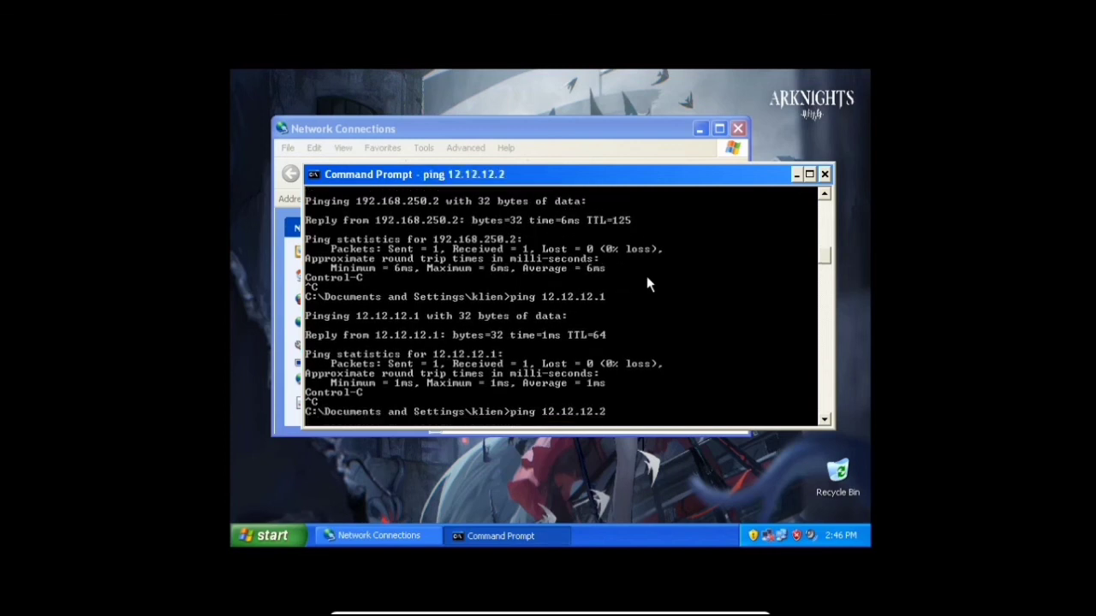
pyautogui.hotkey('ctrl', 'c')
# - Ping the router link address 13.13.13.1 from Client XP and interrupt the ping
pyautogui.press('Up')
pyautogui.press('BackSpace')
pyautogui.press('BackSpace')
pyautogui.press('BackSpace')
pyautogui.press('BackSpace')
pyautogui.press('BackSpace')
pyautogui.press('BackSpace')
pyautogui.press('BackSpace')
pyautogui.press('BackSpace')
pyautogui.press('BackSpace')
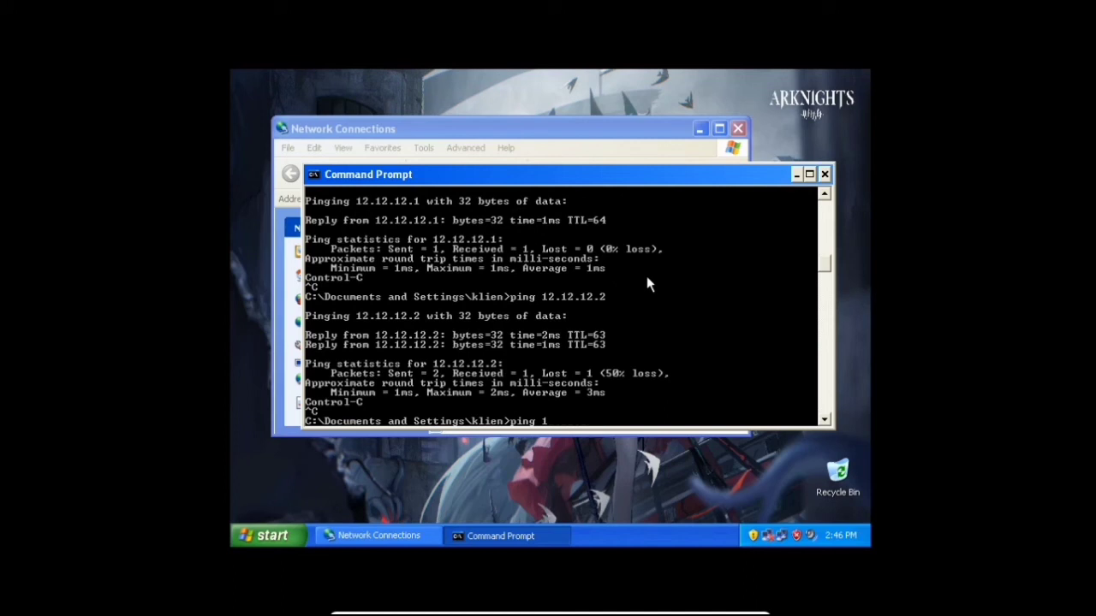
pyautogui.press('BackSpace')
pyautogui.write('3')
pyautogui.press('BackSpace')
pyautogui.write('13.13.13.1')
pyautogui.press('Return')
pyautogui.hotkey('ctrl', 'c')
# - Ping the router link address 13.13.13.2 from Client XP and interrupt the ping
pyautogui.press('Up')
pyautogui.press('BackSpace')
pyautogui.write('2')
pyautogui.press('Return')
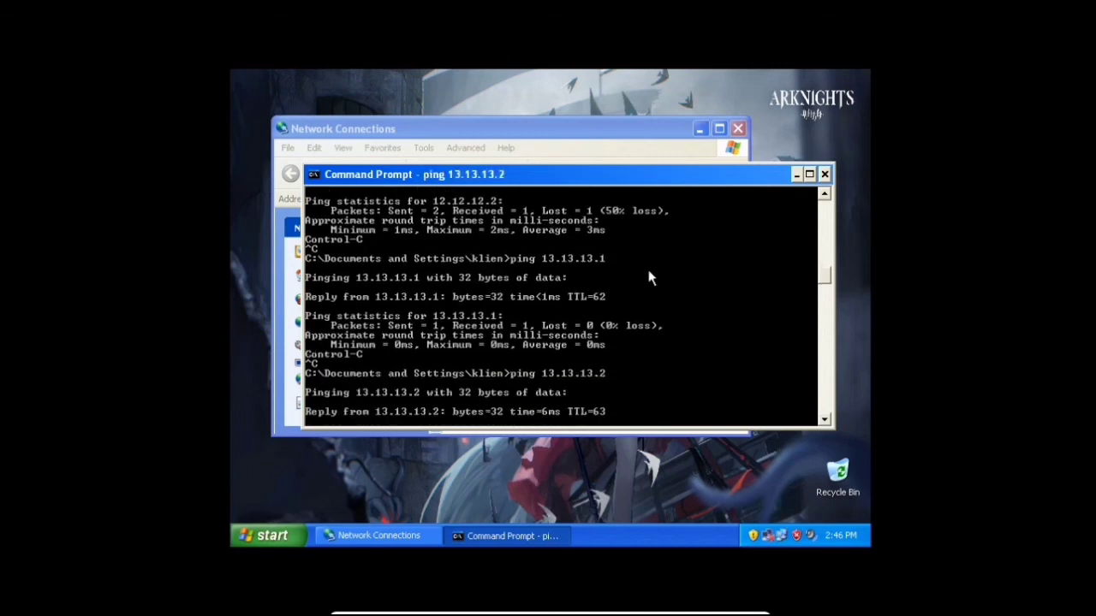
pyautogui.hotkey('ctrl', 'c')
# - Minimize the Client XP virtual machine, switch to Client XP 2, and close its Network Connections and Automatic Updates windows
pyautogui.press('Control_R+f')
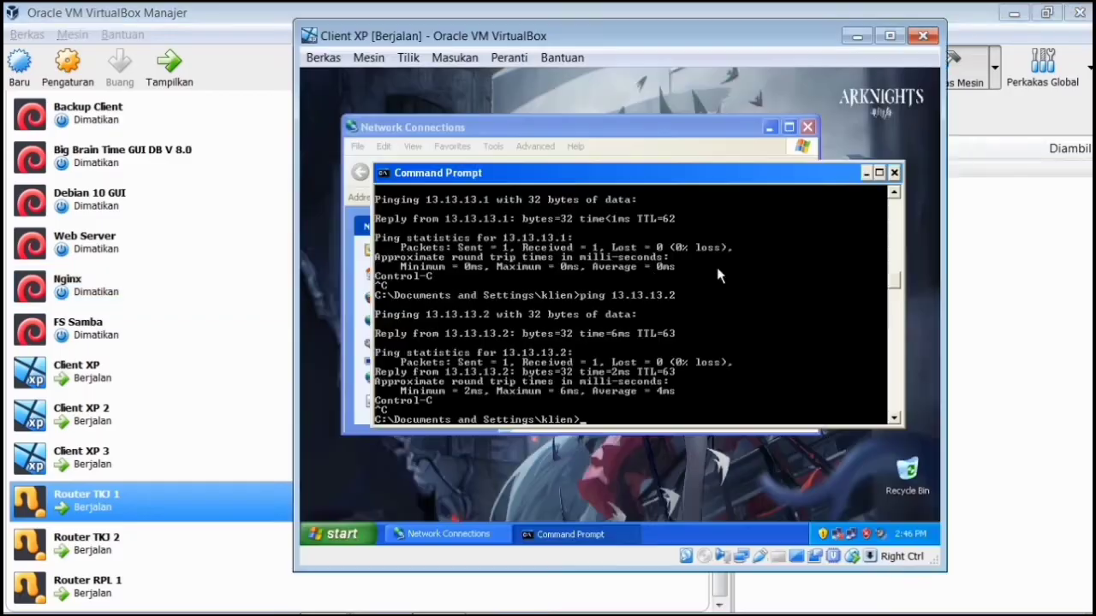
pyautogui.click(857, 36)
pyautogui.hotkey('alt', 'Tab')
pyautogui.hotkey('alt', 'Tab')
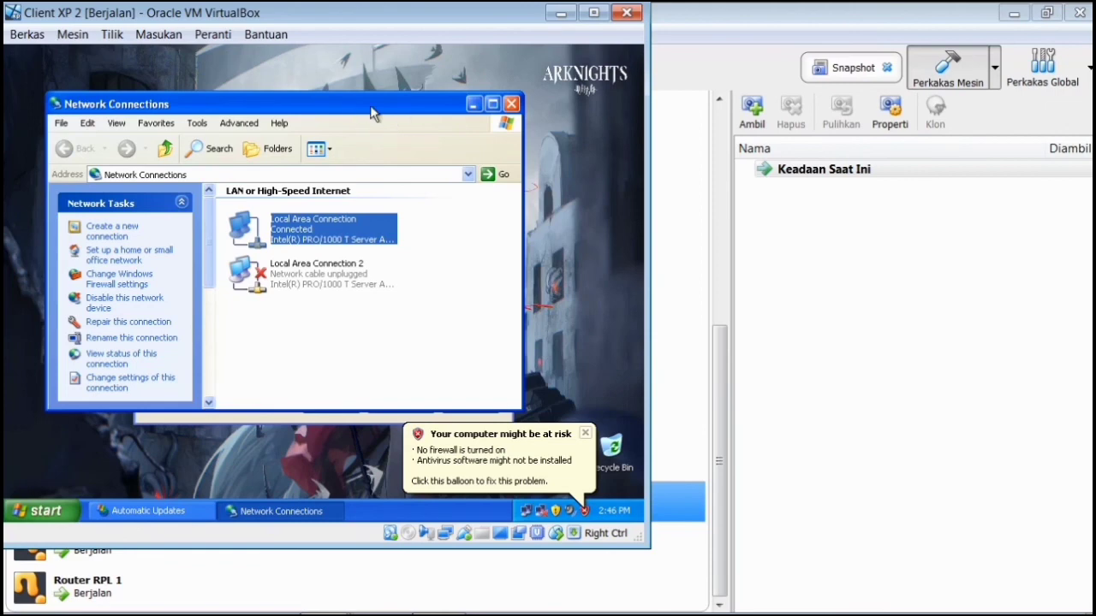
pyautogui.click(511, 104)
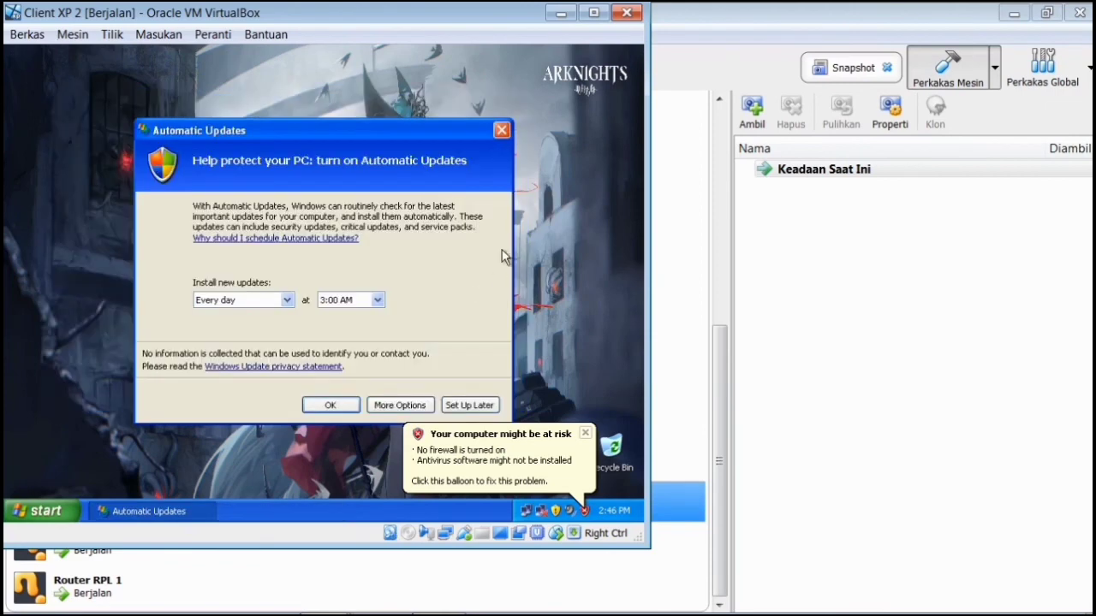
pyautogui.click(502, 130)
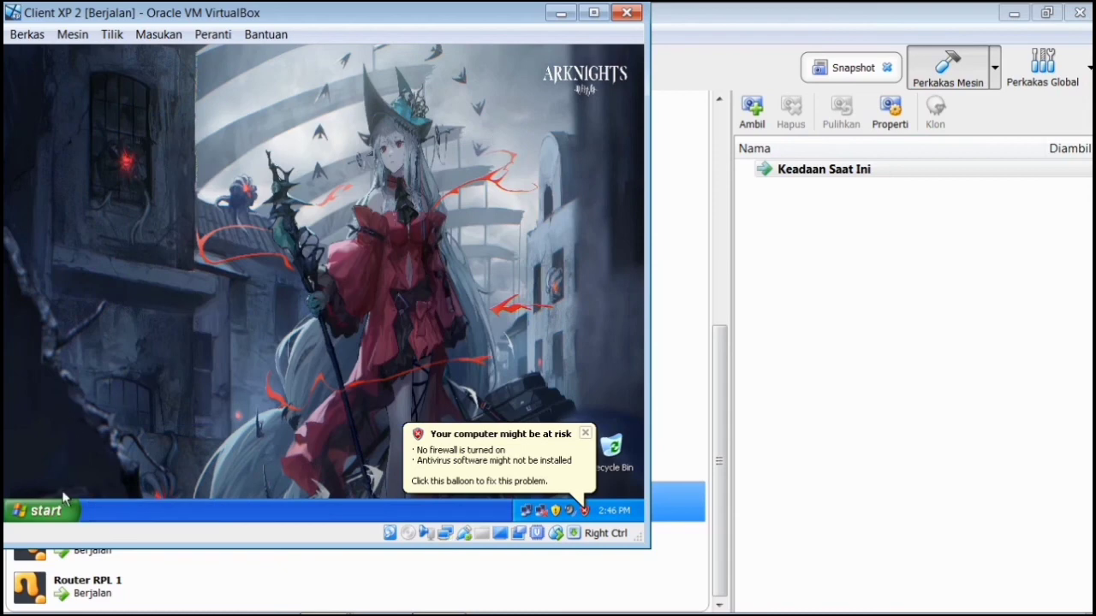
# - Open a Command Prompt in Client XP 2 and minimize the Client XP virtual machine window
pyautogui.click(47, 513)
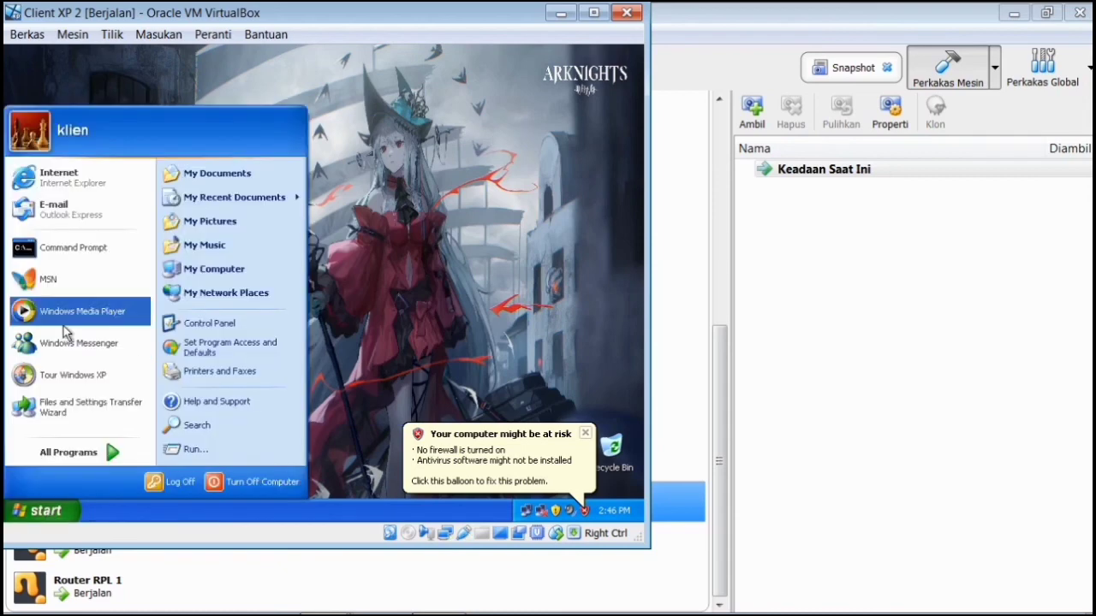
pyautogui.click(81, 247)
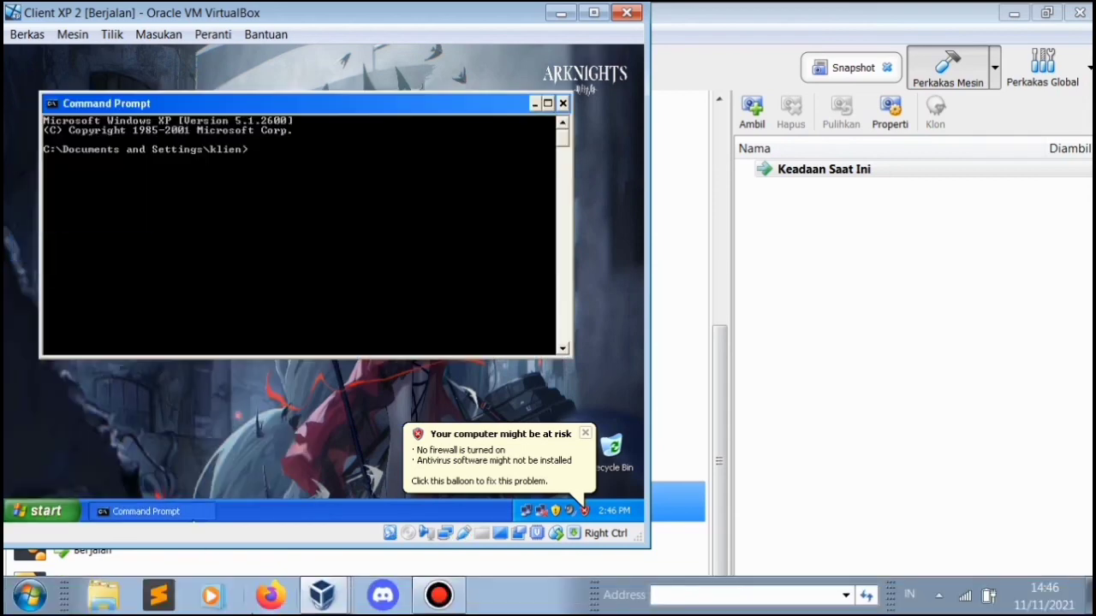
pyautogui.click(322, 595)
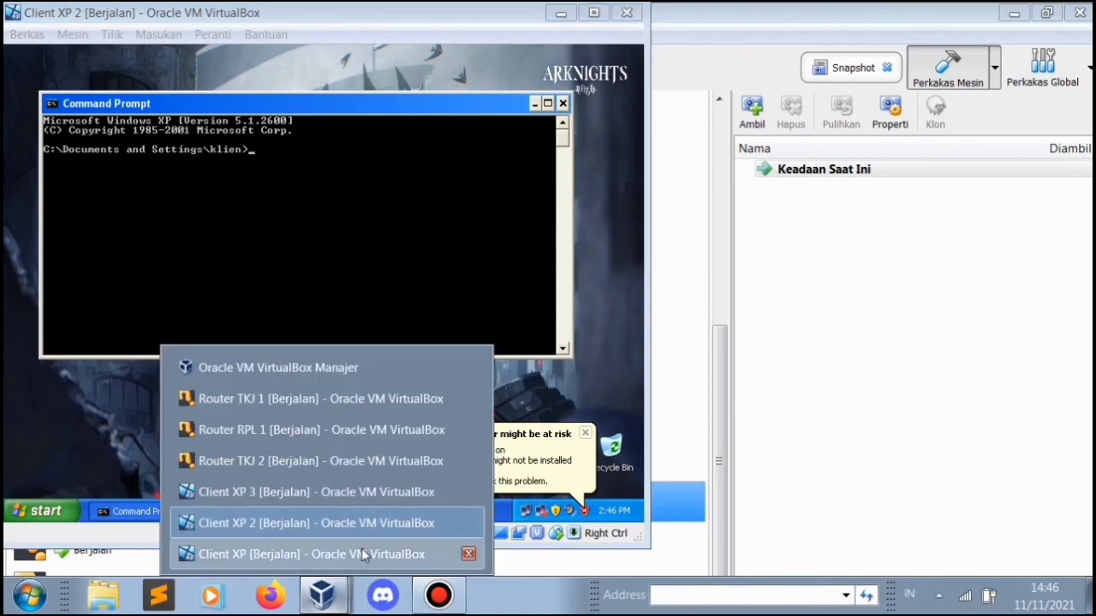
pyautogui.click(361, 548)
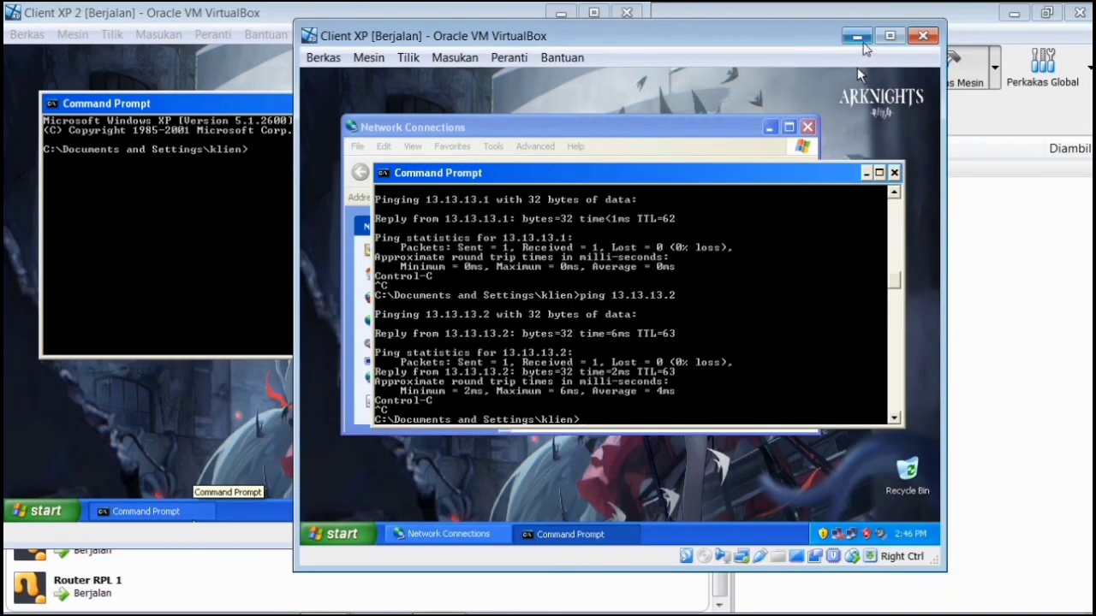
pyautogui.click(857, 36)
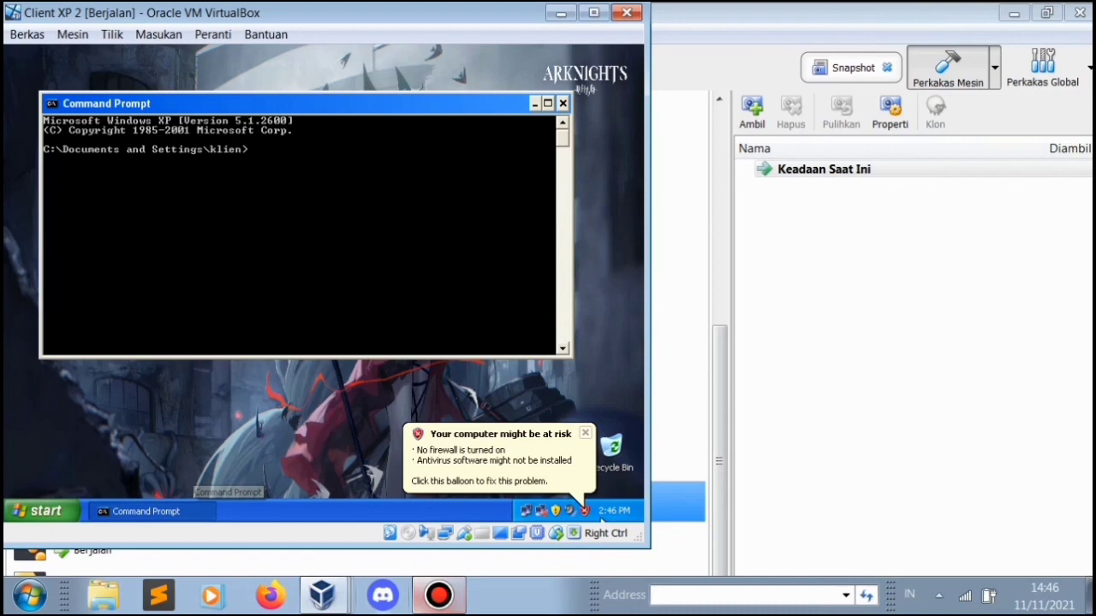
# - Bring up Client XP 3, place its window beside Client XP 2, and open a Command Prompt in it
pyautogui.click(322, 595)
pyautogui.click(367, 493)
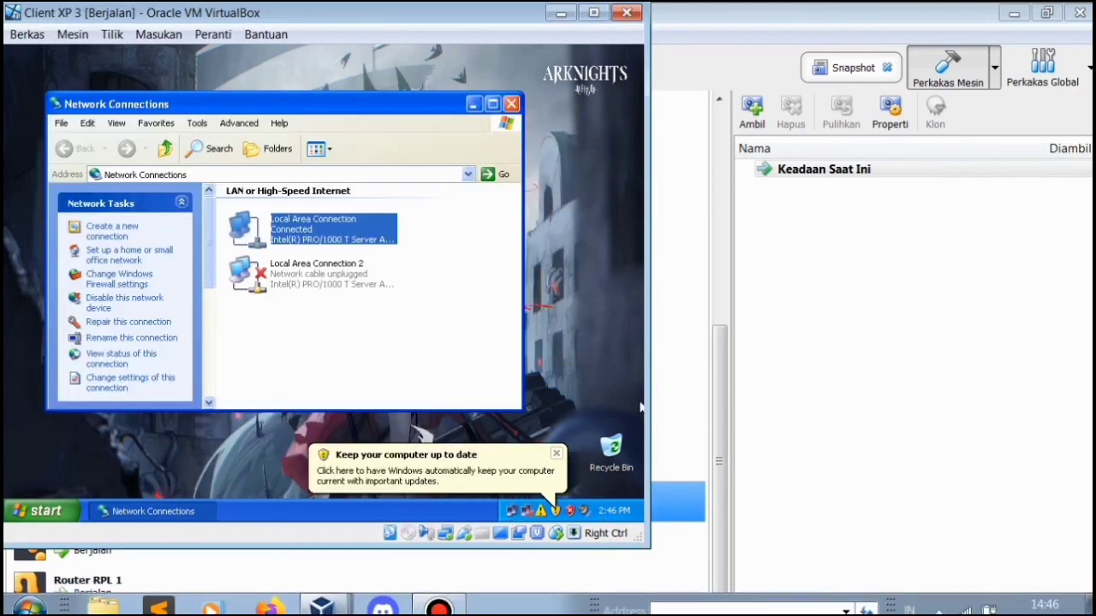
pyautogui.moveTo(488, 24); pyautogui.dragTo(1009, 42)
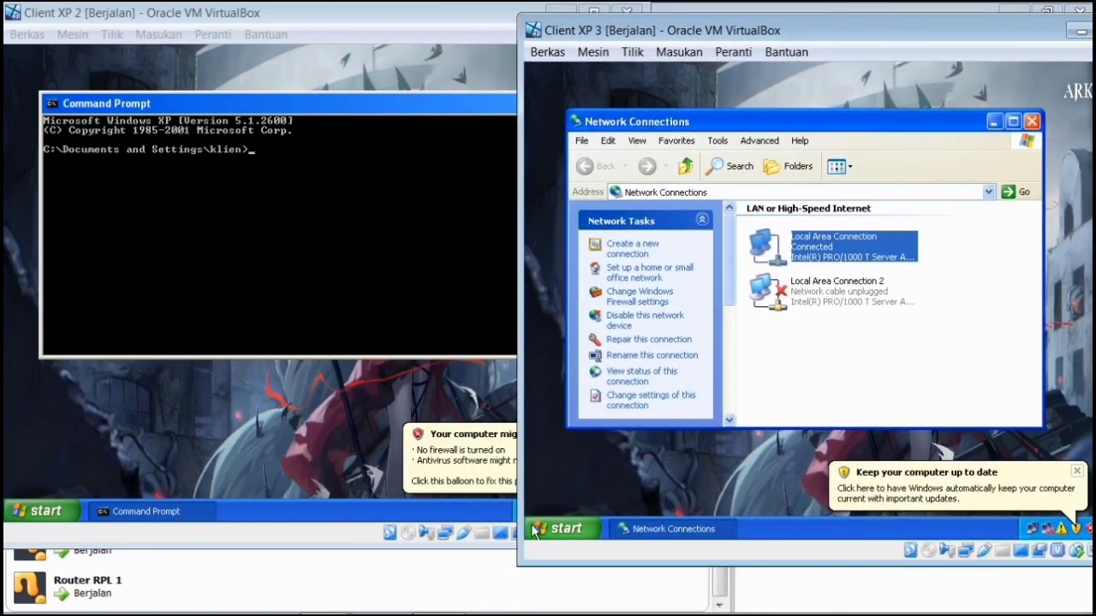
pyautogui.click(560, 528)
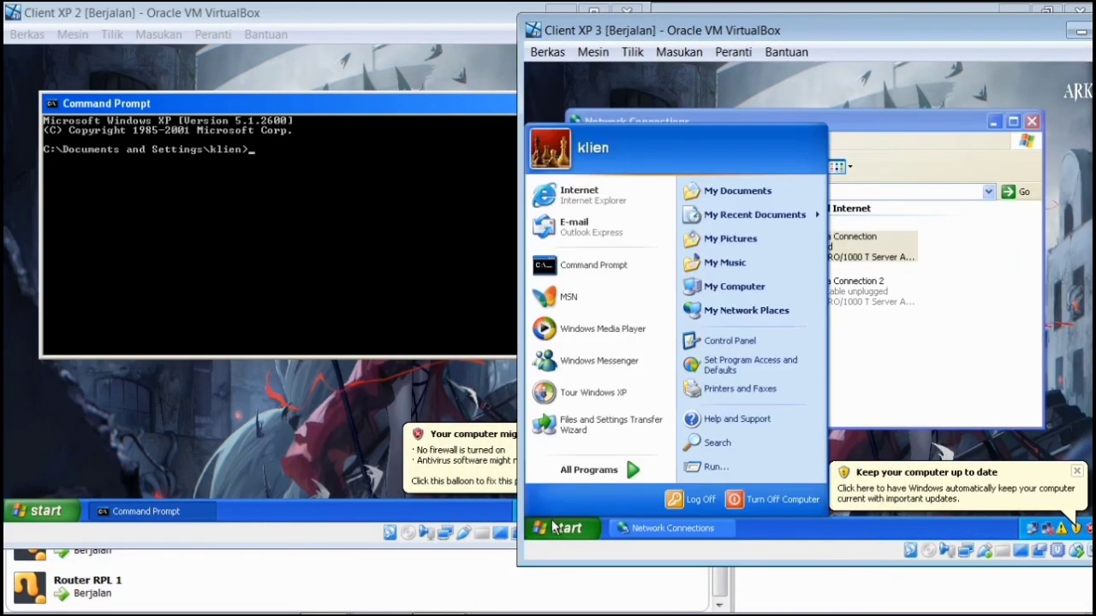
pyautogui.click(629, 265)
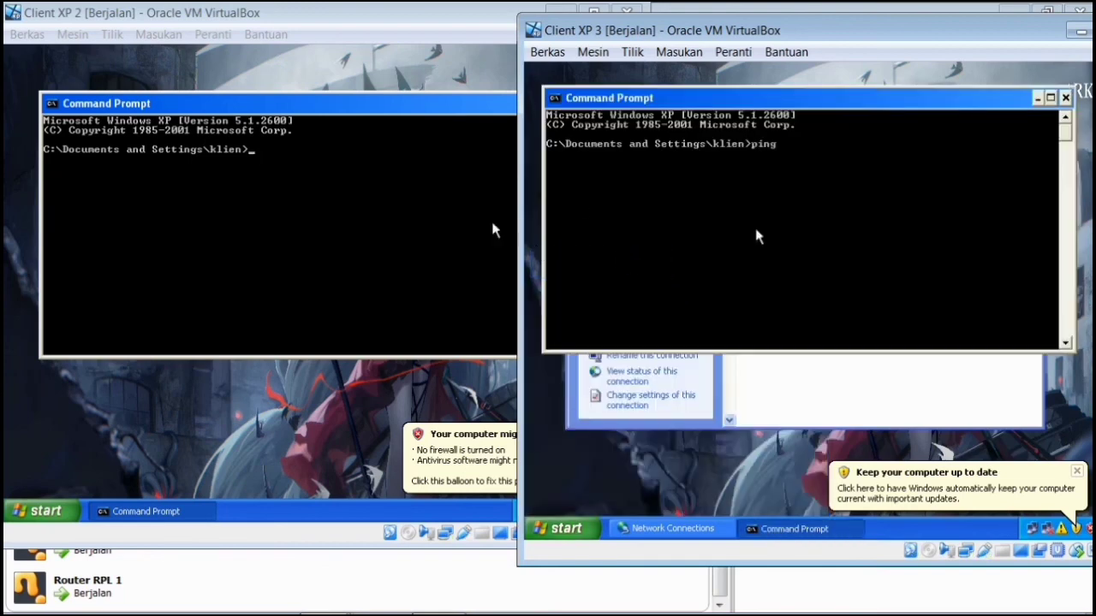
# - Ping 192.168.100.1 and 192.168.100.2 from Client XP 3, interrupting each ping early
pyautogui.write('ping 192.168.100.1')
pyautogui.press('Return')
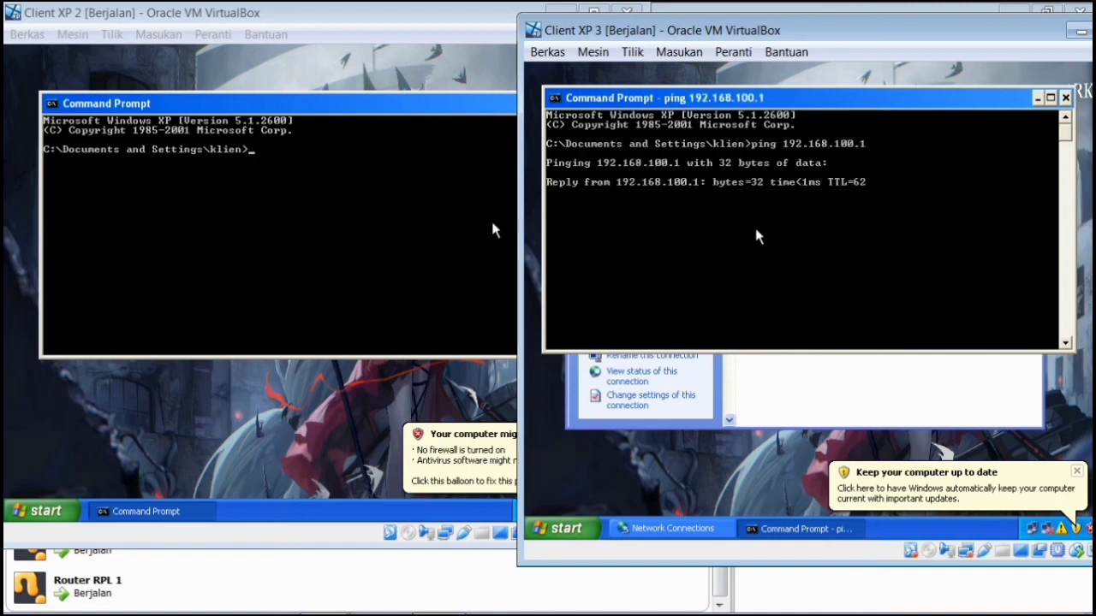
pyautogui.hotkey('ctrl', 'c')
pyautogui.press('Up')
pyautogui.press('BackSpace')
pyautogui.write('2')
pyautogui.press('Return')
pyautogui.hotkey('ctrl', 'c')
# - Try to ping the incomplete address 192.168.200 from Client XP 3 and interrupt the ping
pyautogui.press('Up')
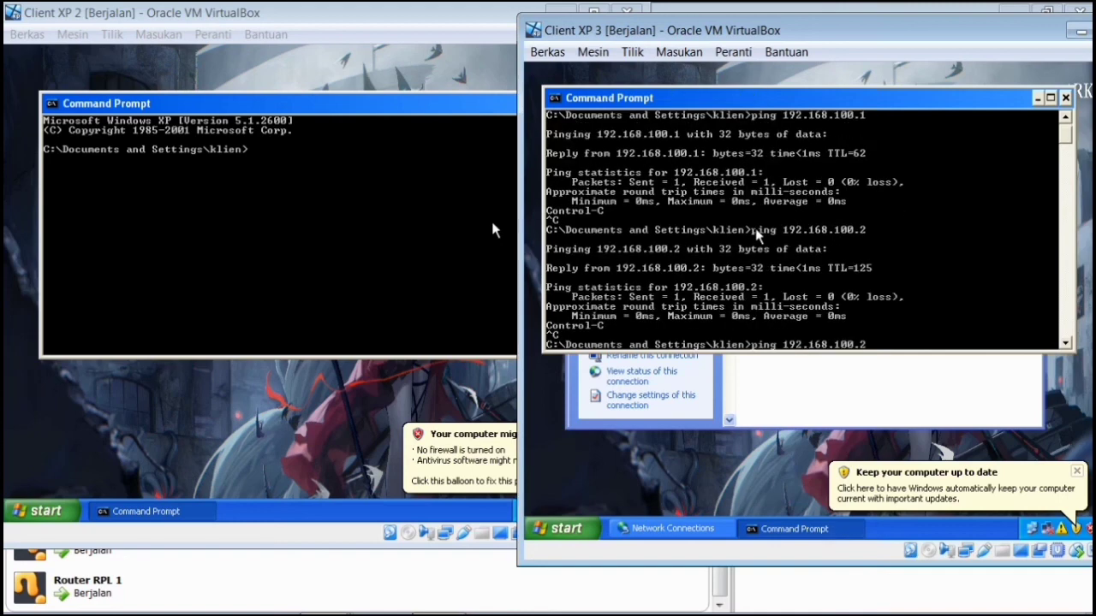
pyautogui.press('BackSpace')
pyautogui.press('BackSpace')
pyautogui.press('BackSpace')
pyautogui.press('BackSpace')
pyautogui.press('BackSpace')
pyautogui.write('200')
pyautogui.press('Return')
pyautogui.hotkey('ctrl', 'c')
# - Ping 192.168.200.1 and 192.168.200.2 from Client XP 3, interrupting each ping early
pyautogui.press('Up')
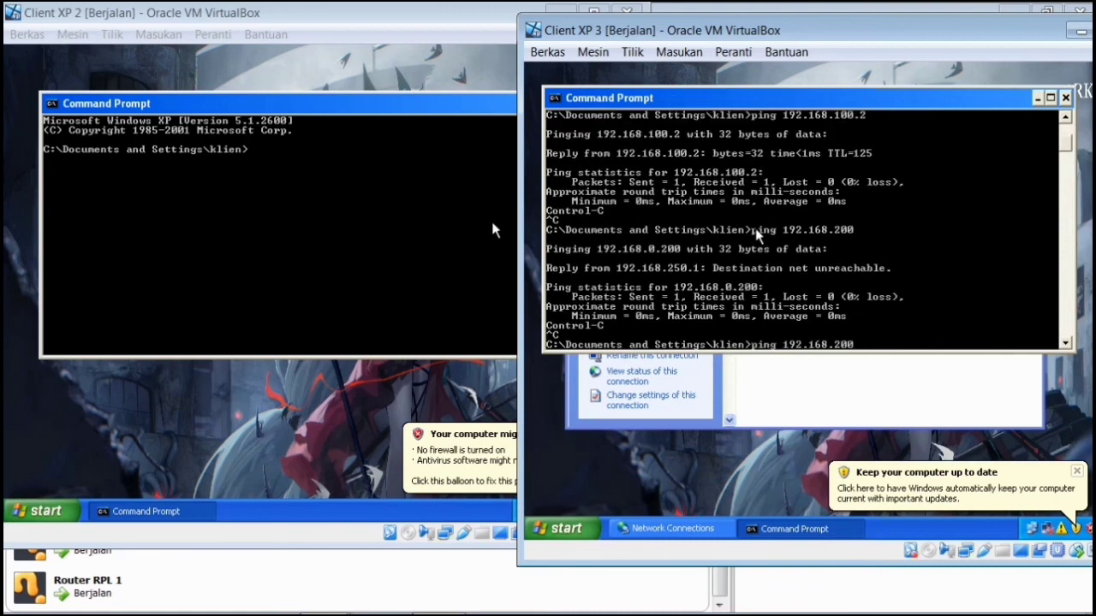
pyautogui.press('BackSpace')
pyautogui.write('.1')
pyautogui.press('Return')
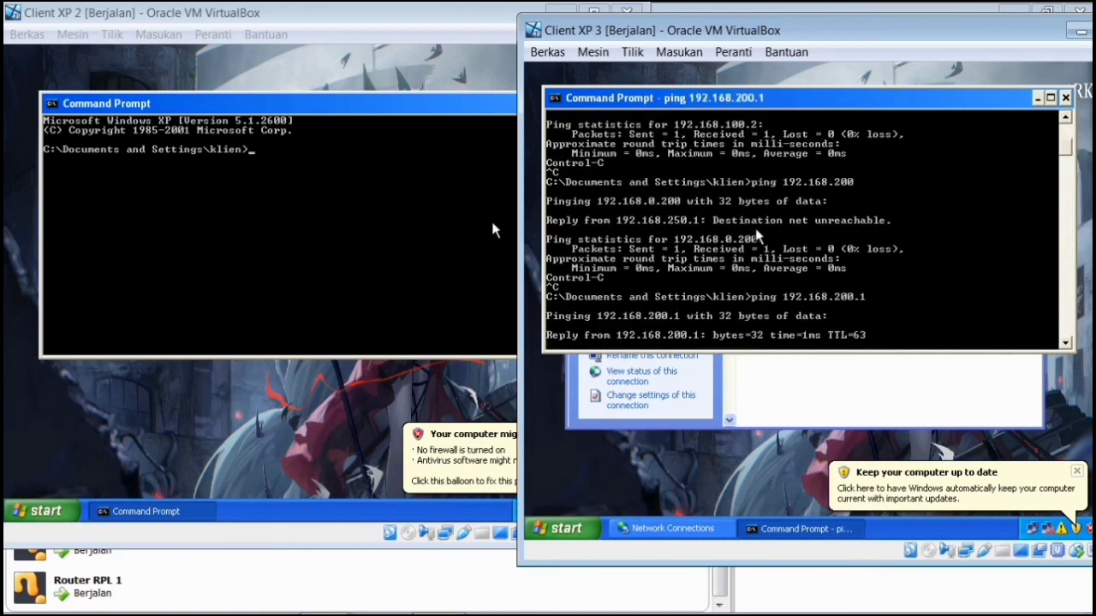
pyautogui.hotkey('ctrl', 'c')
pyautogui.press('Up')
pyautogui.press('BackSpace')
pyautogui.write('2')
pyautogui.press('Return')
pyautogui.hotkey('ctrl', 'c')
# - Ping the gateway address 192.168.250.1 from Client XP 3 and interrupt the ping
pyautogui.press('Up')
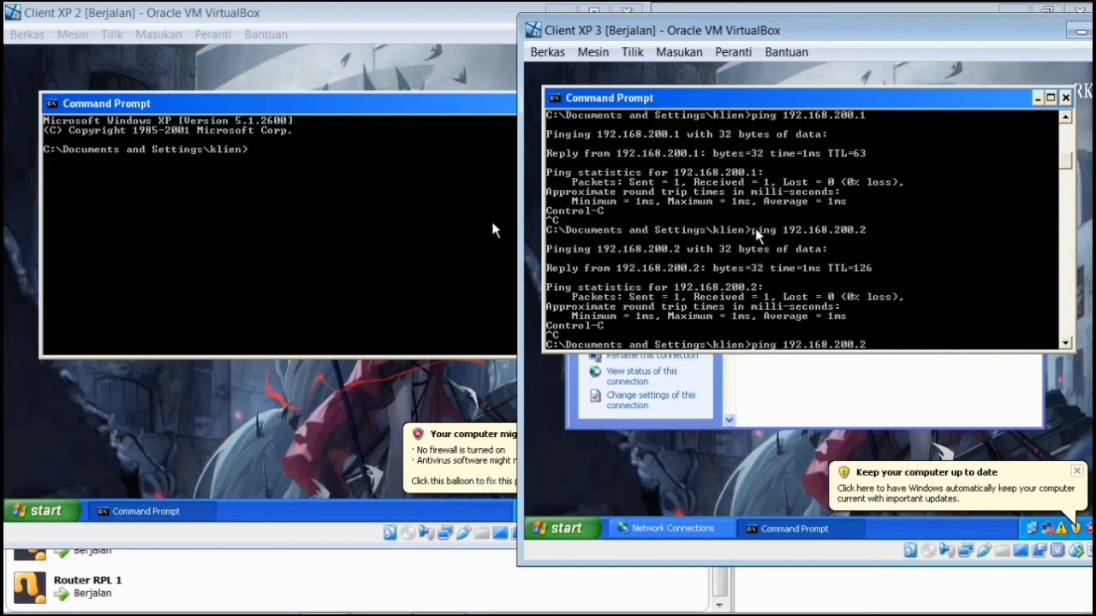
pyautogui.press('BackSpace')
pyautogui.press('BackSpace')
pyautogui.press('BackSpace')
pyautogui.press('BackSpace')
pyautogui.write('50.1')
pyautogui.press('Return')
pyautogui.hotkey('ctrl', 'c')
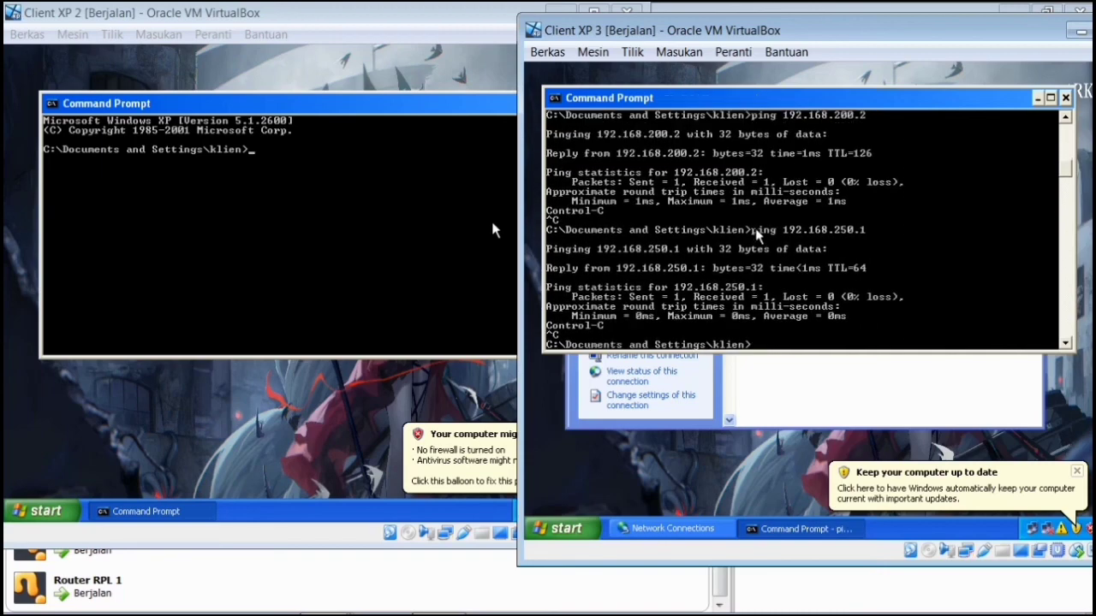
# - Ping the address 192.168.250.2 from Client XP 3 and interrupt the ping
pyautogui.press('Up')
pyautogui.press('BackSpace')
pyautogui.press('BackSpace')
pyautogui.write('.2')
pyautogui.press('Return')
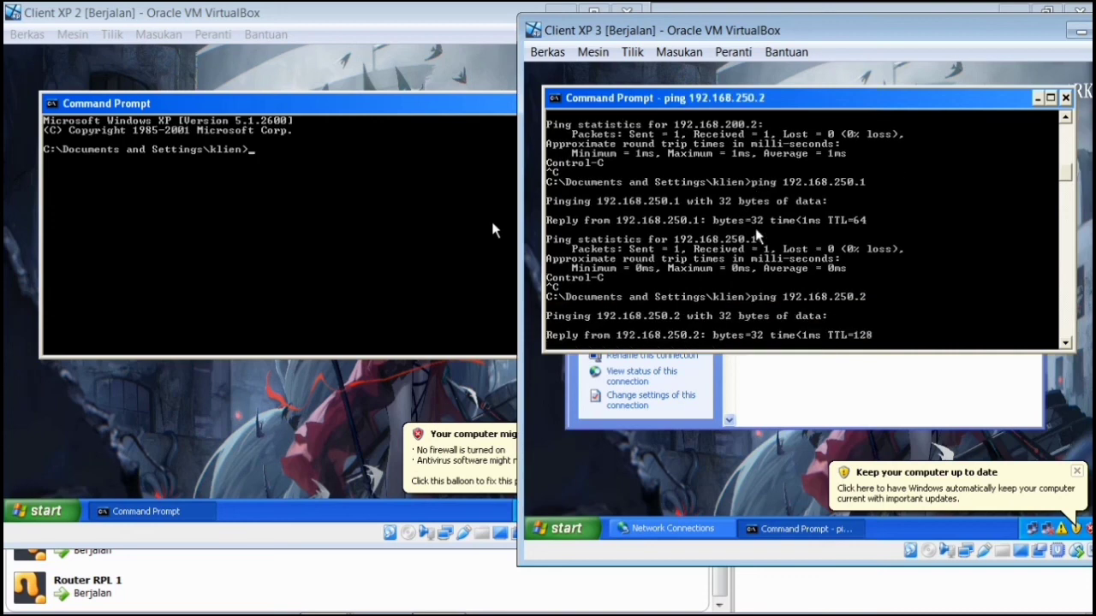
pyautogui.hotkey('ctrl', 'c')
# - Ping the router link address 12.12.12.1 from Client XP 3 and interrupt the ping
pyautogui.press('Up')
pyautogui.press('BackSpace')
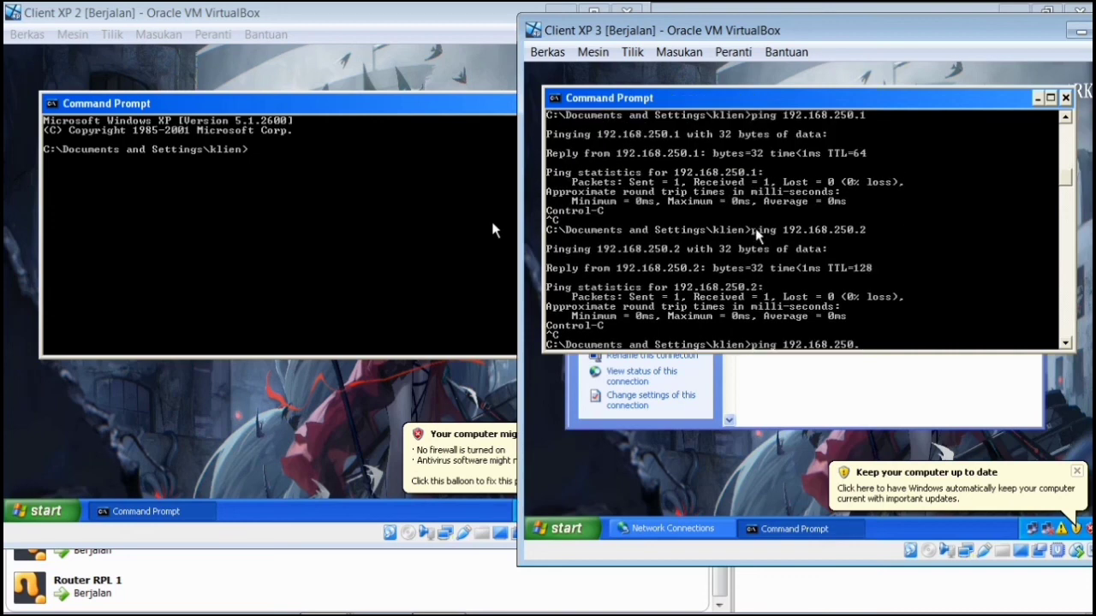
pyautogui.press('BackSpace')
pyautogui.press('BackSpace')
pyautogui.press('BackSpace')
pyautogui.press('BackSpace')
pyautogui.press('BackSpace')
pyautogui.press('BackSpace')
pyautogui.write('2.12.12.1')
pyautogui.press('Return')
pyautogui.hotkey('ctrl', 'c')
# - Ping the router link address 12.12.12.2 from Client XP 3 and interrupt the ping
pyautogui.press('Up')
pyautogui.press('BackSpace')
pyautogui.write('2')
pyautogui.press('Return')
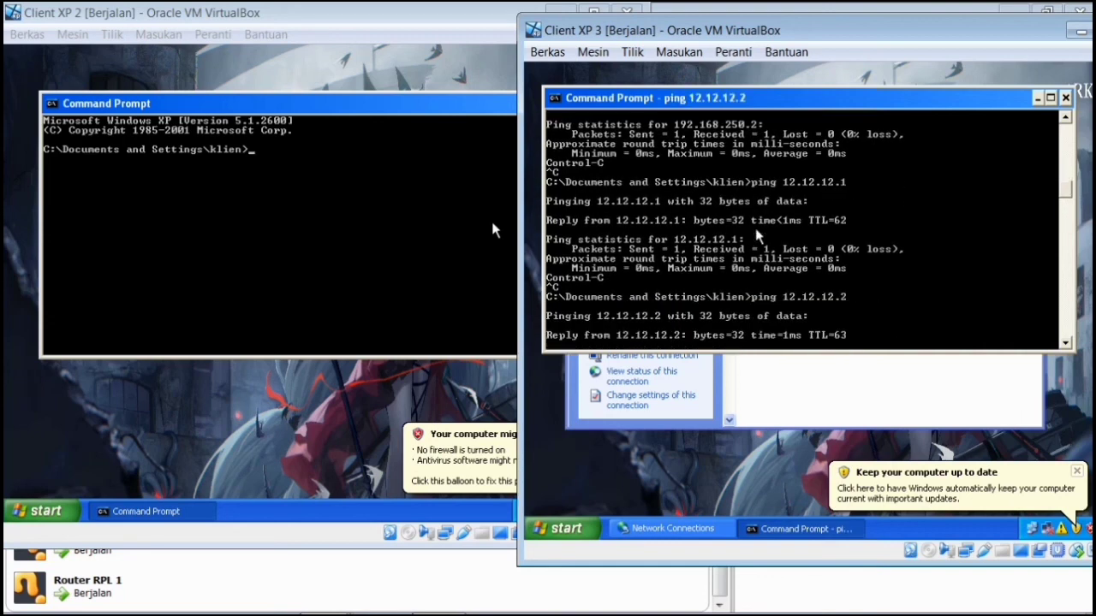
pyautogui.hotkey('ctrl', 'c')
# - Ping the router link address 13.13.13.1 from Client XP 3 and interrupt the ping
pyautogui.press('Up')
pyautogui.press('BackSpace')
pyautogui.press('BackSpace')
pyautogui.press('BackSpace')
pyautogui.press('BackSpace')
pyautogui.press('BackSpace')
pyautogui.press('BackSpace')
pyautogui.press('BackSpace')
pyautogui.press('BackSpace')
pyautogui.press('BackSpace')
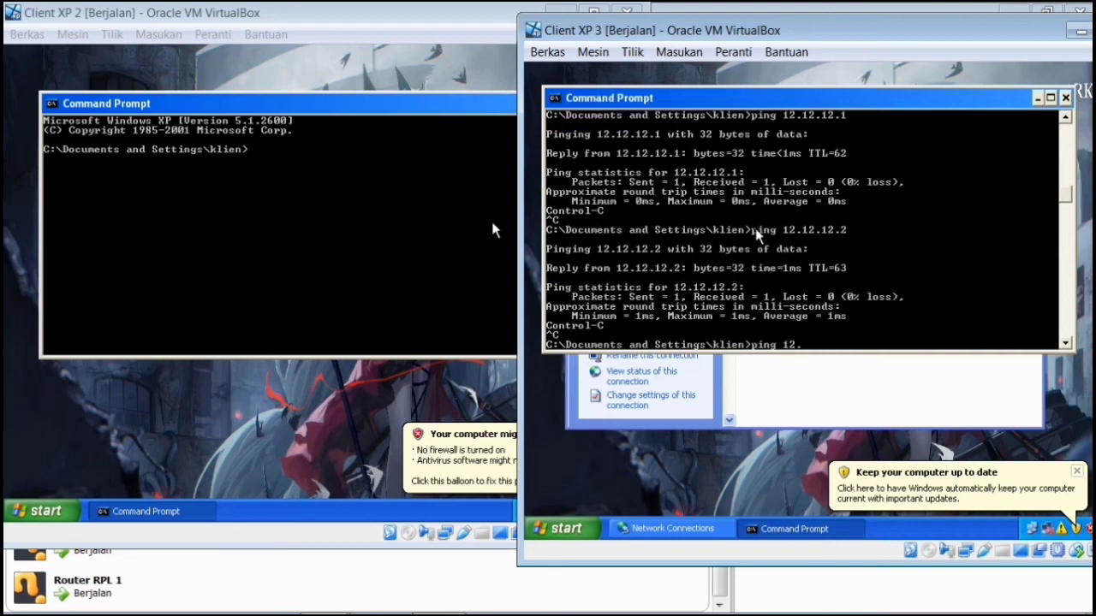
pyautogui.write('3.133.13')
pyautogui.press('BackSpace')
pyautogui.press('BackSpace')
pyautogui.press('BackSpace')
pyautogui.write('.13.1')
pyautogui.press('Return')
pyautogui.hotkey('ctrl', 'c')
# - Ping the router link address 13.13.13.2 from Client XP 3 and interrupt the ping
pyautogui.press('Up')
pyautogui.press('BackSpace')
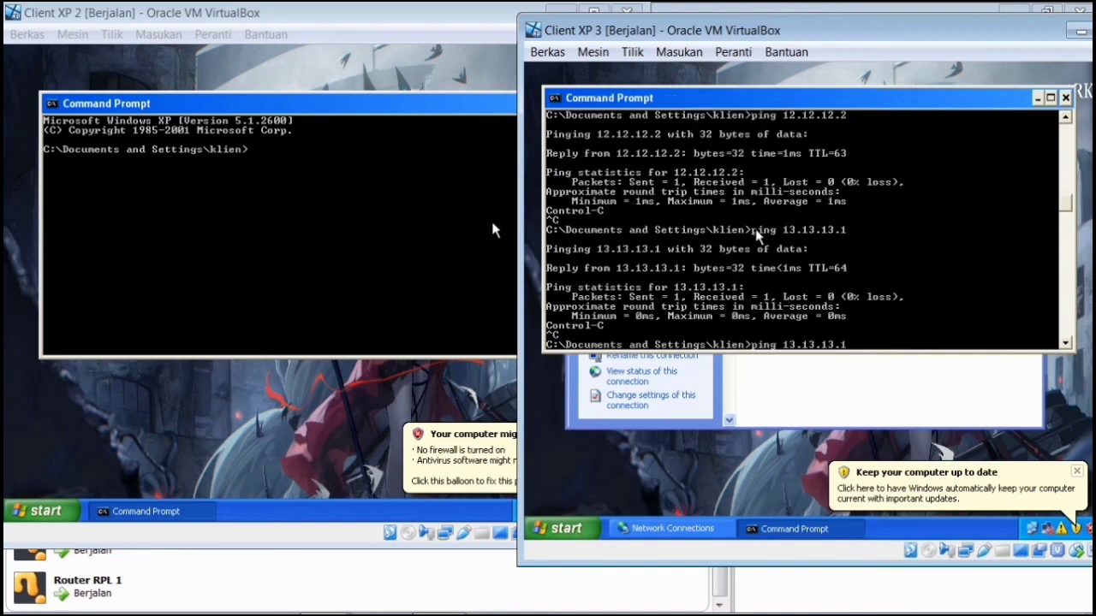
pyautogui.write('2')
pyautogui.press('Return')
pyautogui.hotkey('ctrl', 'c')
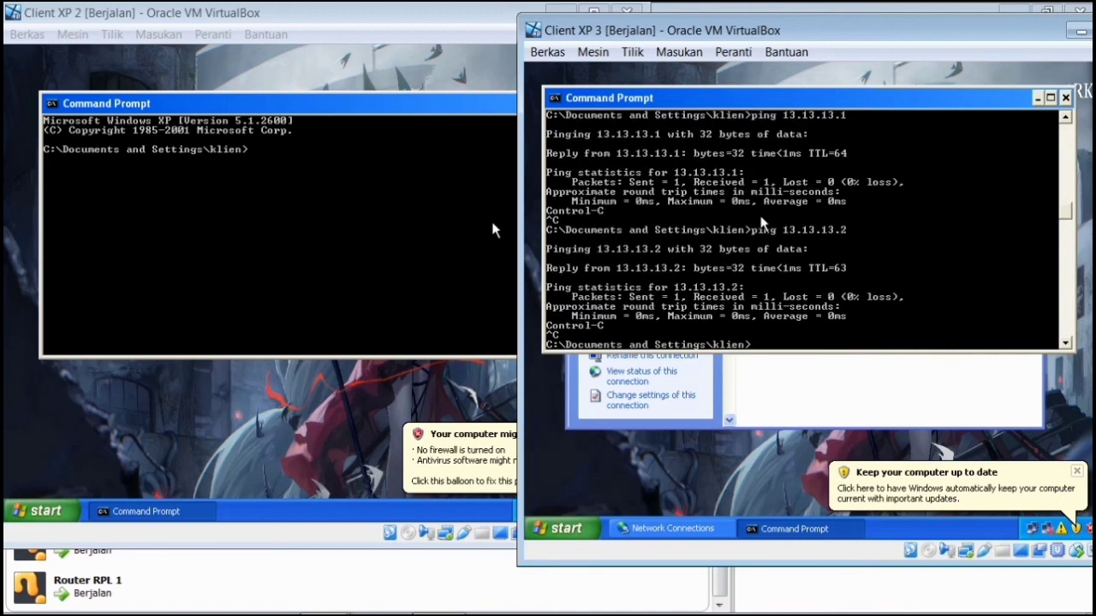
# - Switch to Client XP 2 and ping 192.168.100.1 and 192.168.100.2, interrupting each ping early
pyautogui.click(416, 167)
pyautogui.write('ping')
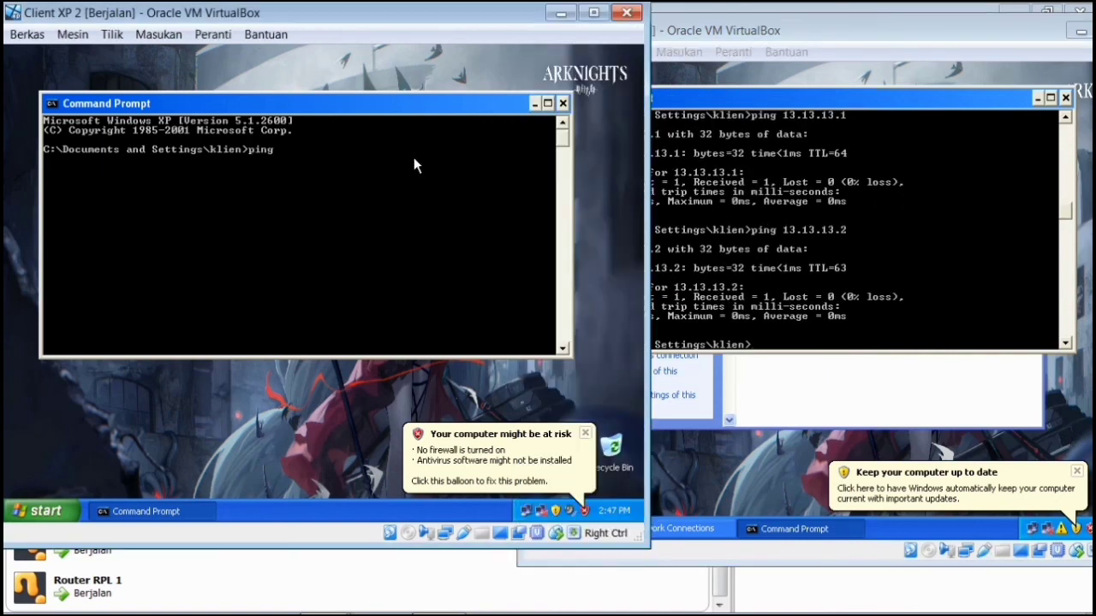
pyautogui.write(' 192.168.100.1')
pyautogui.press('Return')
pyautogui.hotkey('ctrl', 'c')
pyautogui.press('Up')
pyautogui.press('BackSpace')
pyautogui.write('2')
pyautogui.press('Return')
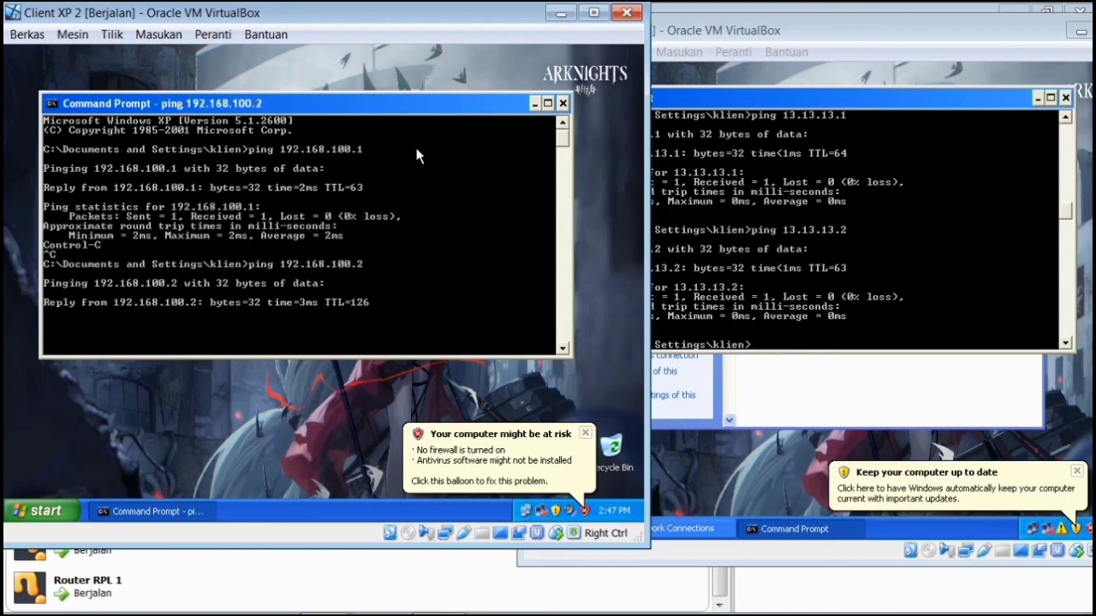
pyautogui.hotkey('ctrl', 'c')
# - Ping 192.168.200.1 and 192.168.200.2 from Client XP 2, interrupting each ping early
pyautogui.press('Up')
pyautogui.press('BackSpace')
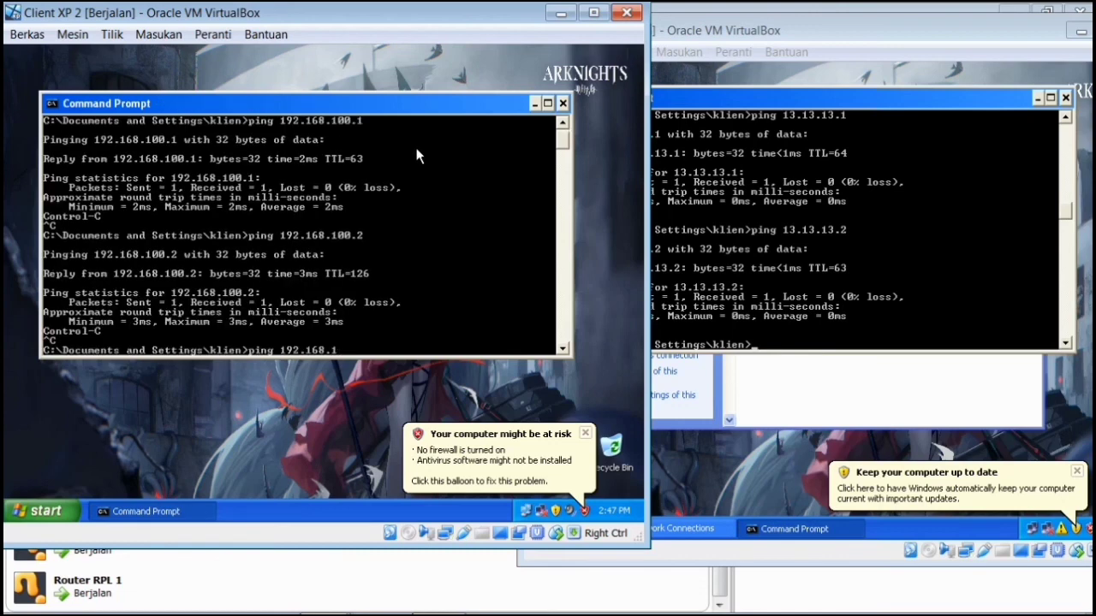
pyautogui.press('BackSpace')
pyautogui.write('200.1')
pyautogui.press('Return')
pyautogui.hotkey('ctrl', 'c')
pyautogui.press('Up')
pyautogui.press('BackSpace')
pyautogui.write('2')
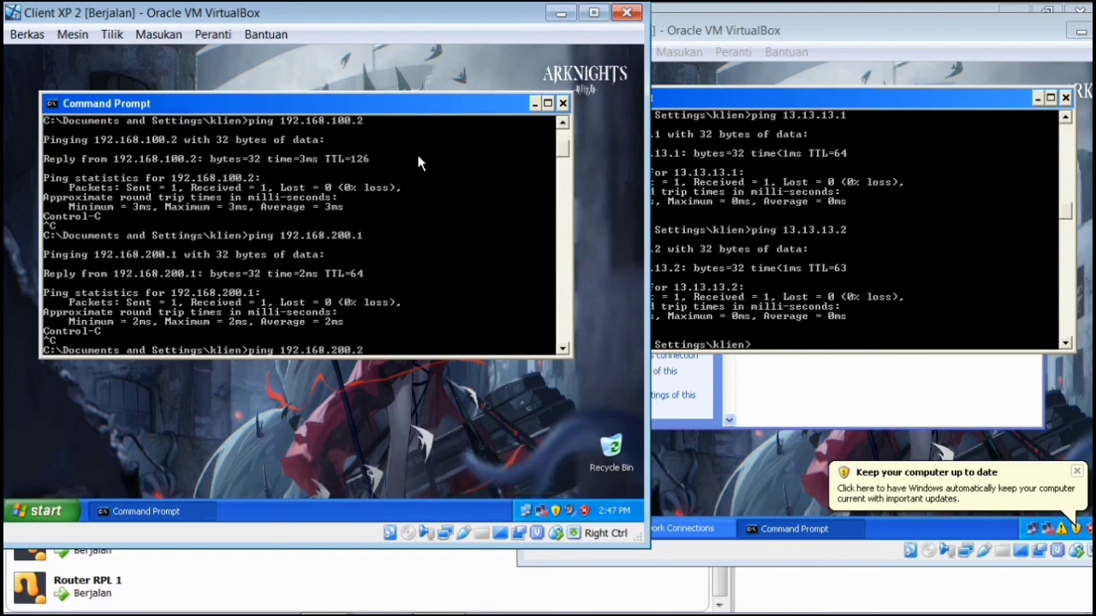
pyautogui.press('Return')
pyautogui.hotkey('ctrl', 'c')
# - Ping 192.168.250.1 twice from Client XP 2, interrupting each ping early
pyautogui.press('Up')
pyautogui.press('BackSpace')
pyautogui.press('BackSpace')
pyautogui.press('BackSpace')
pyautogui.press('BackSpace')
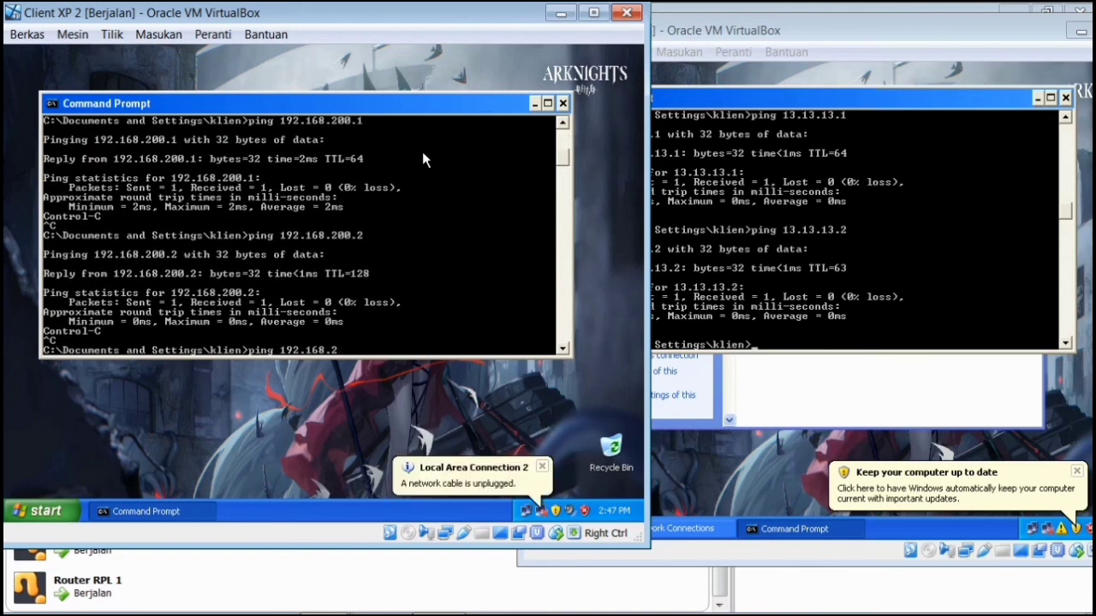
pyautogui.write('50.1')
pyautogui.press('Return')
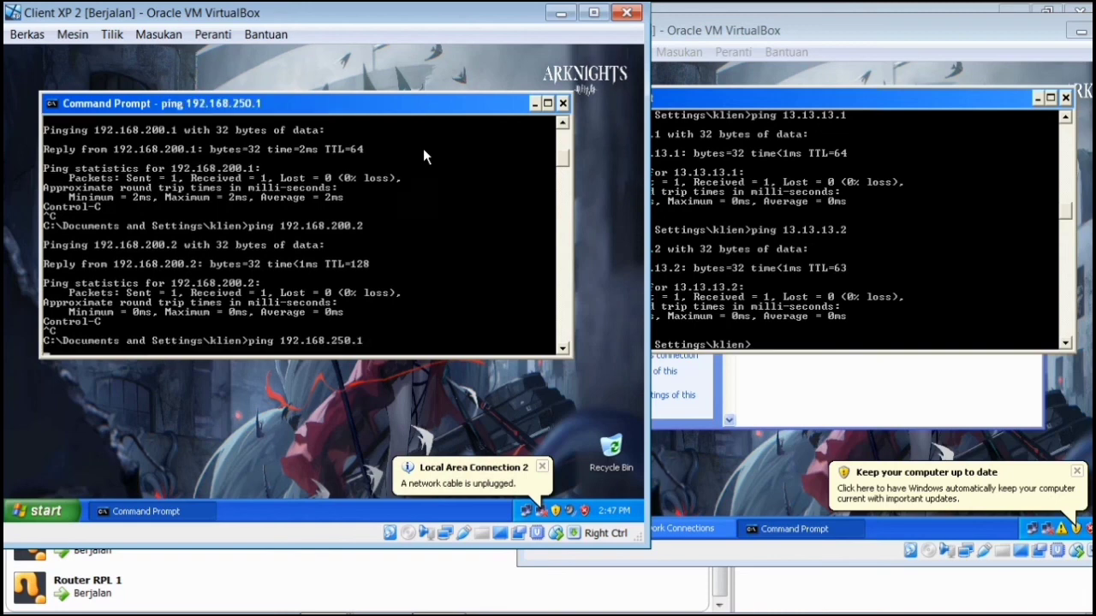
pyautogui.hotkey('ctrl', 'c')
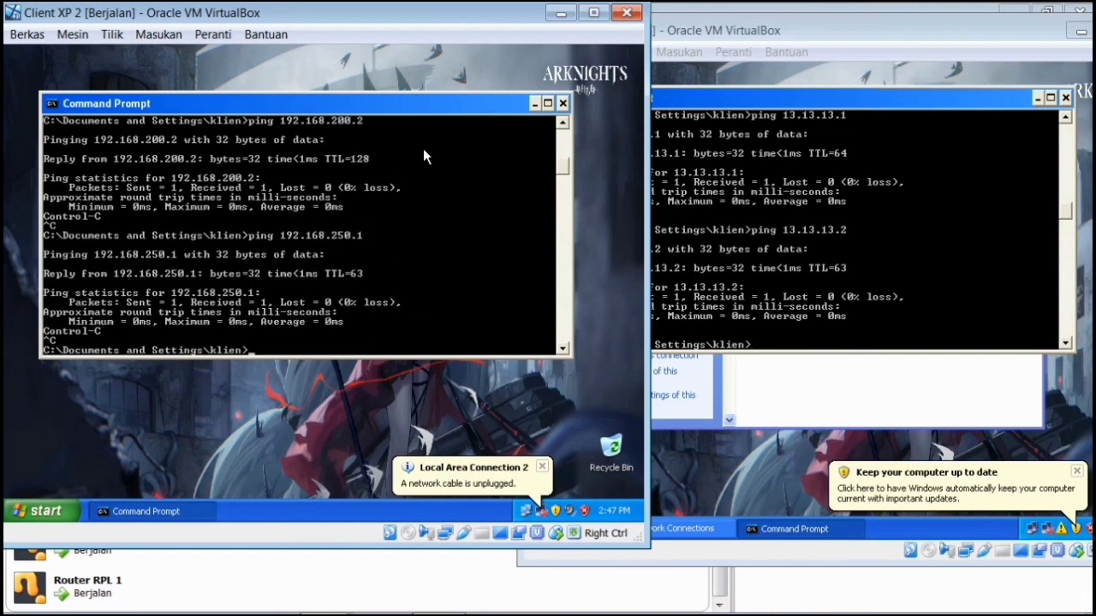
pyautogui.press('Up')
pyautogui.press('Return')
pyautogui.hotkey('ctrl', 'c')
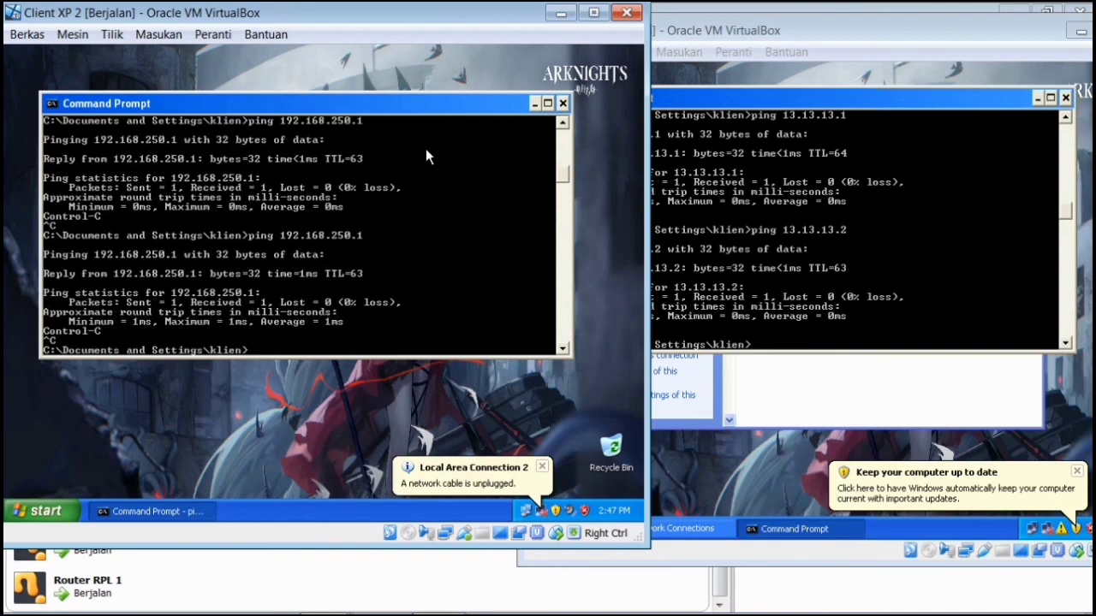
# - Ping the address 192.168.250.2 from Client XP 2 and interrupt the ping
pyautogui.press('Up')
pyautogui.press('BackSpace')
pyautogui.write('2.168.250.')
pyautogui.press('Return')
pyautogui.hotkey('ctrl', 'c')
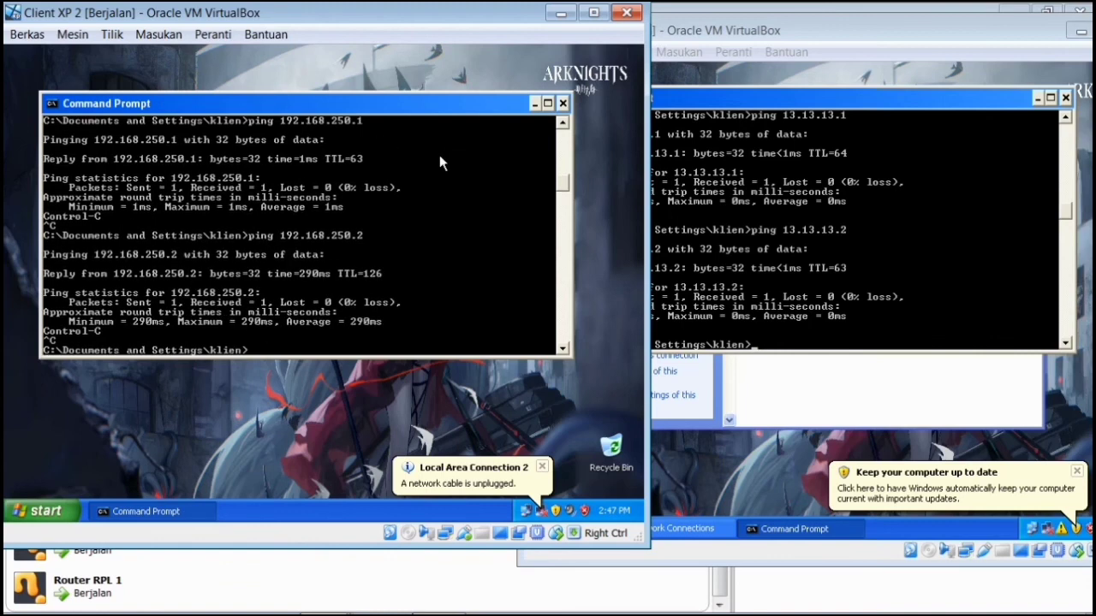
# - Ping the router link address 12.12.12.1 from Client XP 2 and interrupt the ping
pyautogui.press('Up')
pyautogui.press('BackSpace')
pyautogui.press('BackSpace')
pyautogui.press('BackSpace')
pyautogui.press('BackSpace')
pyautogui.press('BackSpace')
pyautogui.press('BackSpace')
pyautogui.press('BackSpace')
pyautogui.press('BackSpace')
pyautogui.press('BackSpace')
pyautogui.press('BackSpace')
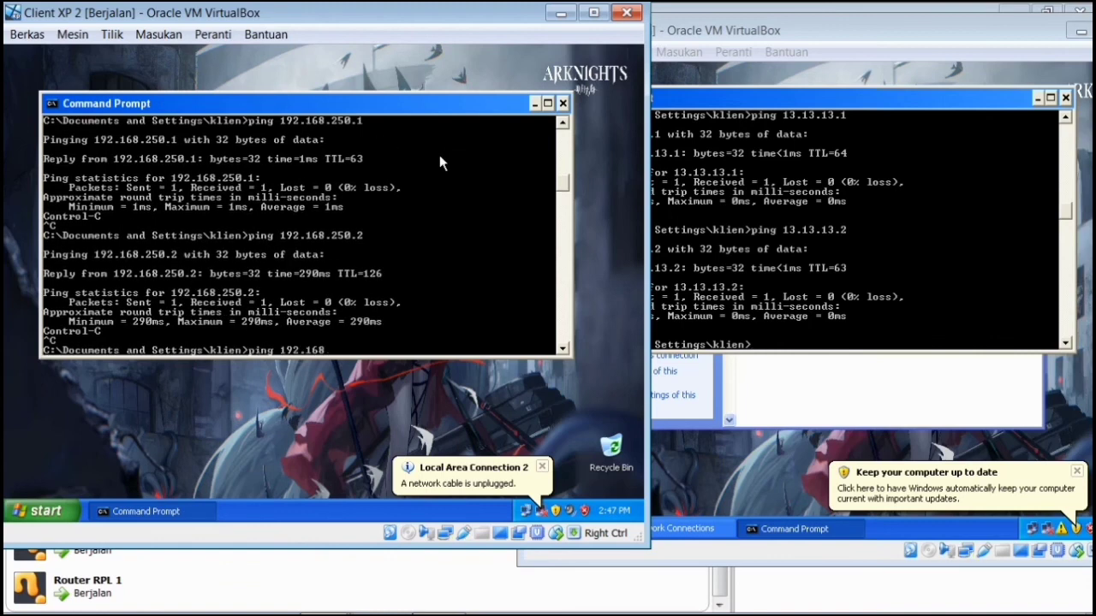
pyautogui.write('2.12.12.1')
pyautogui.press('Return')
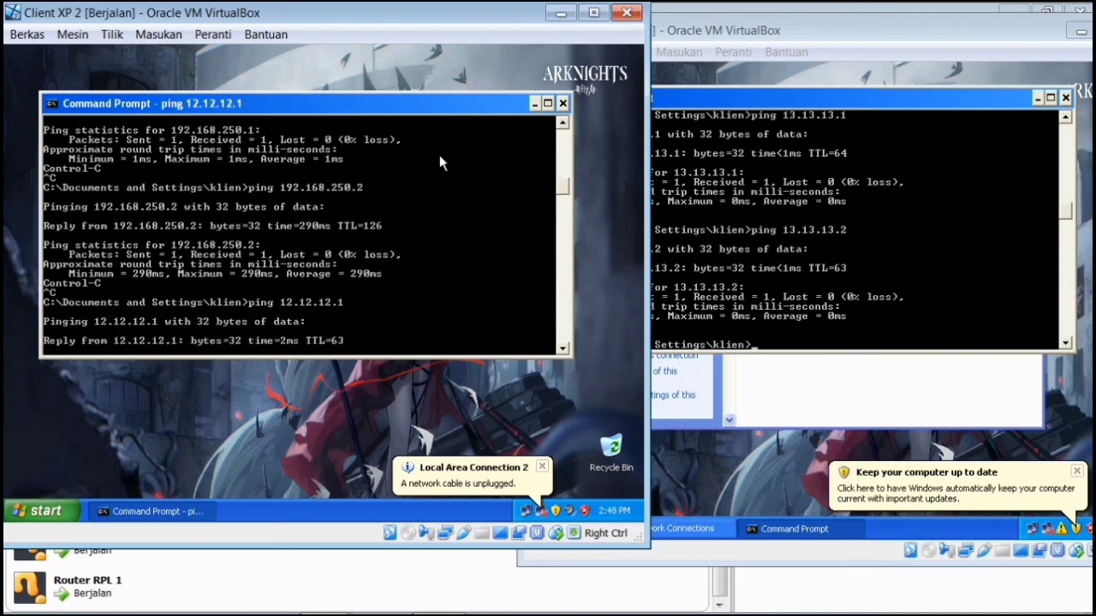
pyautogui.hotkey('ctrl', 'c')
# - Ping the router link address 12.12.12.2 from Client XP 2 and interrupt the ping
pyautogui.press('Up')
pyautogui.press('BackSpace')
pyautogui.write('2')
pyautogui.press('Return')
pyautogui.hotkey('ctrl', 'c')
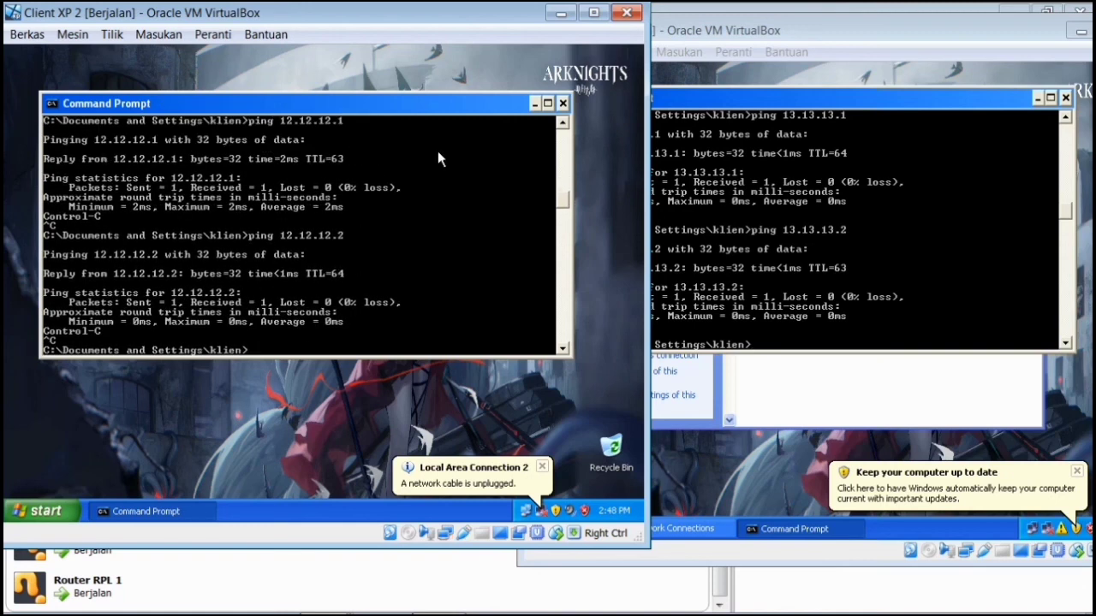
# - Ping the router link address 13.13.13.1 from Client XP 2 and interrupt the ping
pyautogui.press('Up')
pyautogui.press('BackSpace')
pyautogui.press('BackSpace')
pyautogui.press('BackSpace')
pyautogui.press('BackSpace')
pyautogui.write('3.13.13.1')
pyautogui.press('Return')
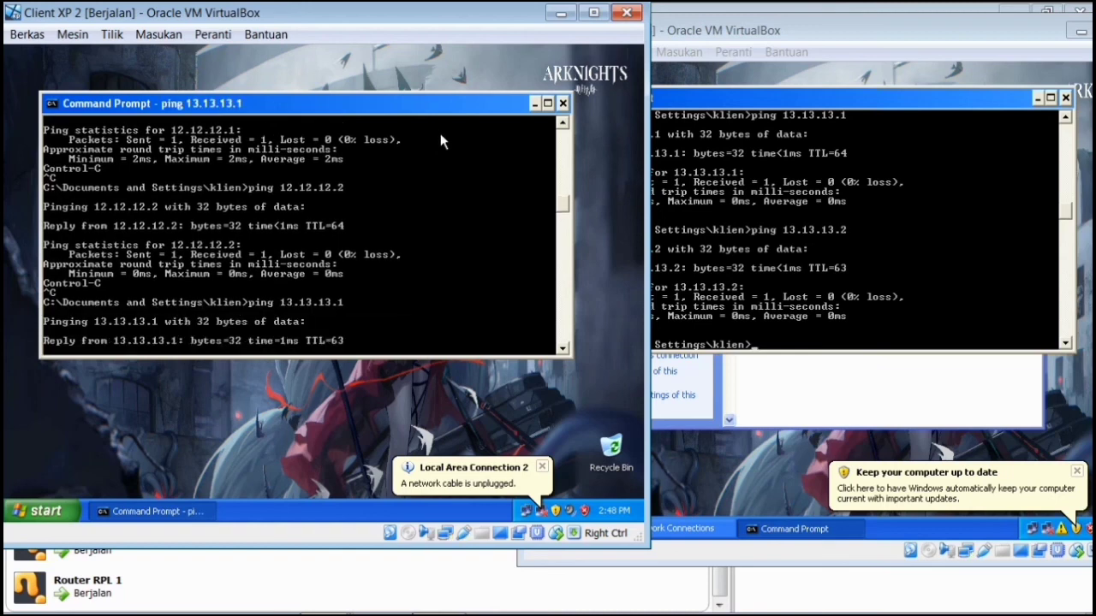
pyautogui.hotkey('ctrl', 'c')
# - Ping the router link address 13.13.13.2 from Client XP 2 and interrupt the ping
pyautogui.press('Up')
pyautogui.press('BackSpace')
pyautogui.write('2')
pyautogui.press('Return')
pyautogui.hotkey('ctrl', 'c')
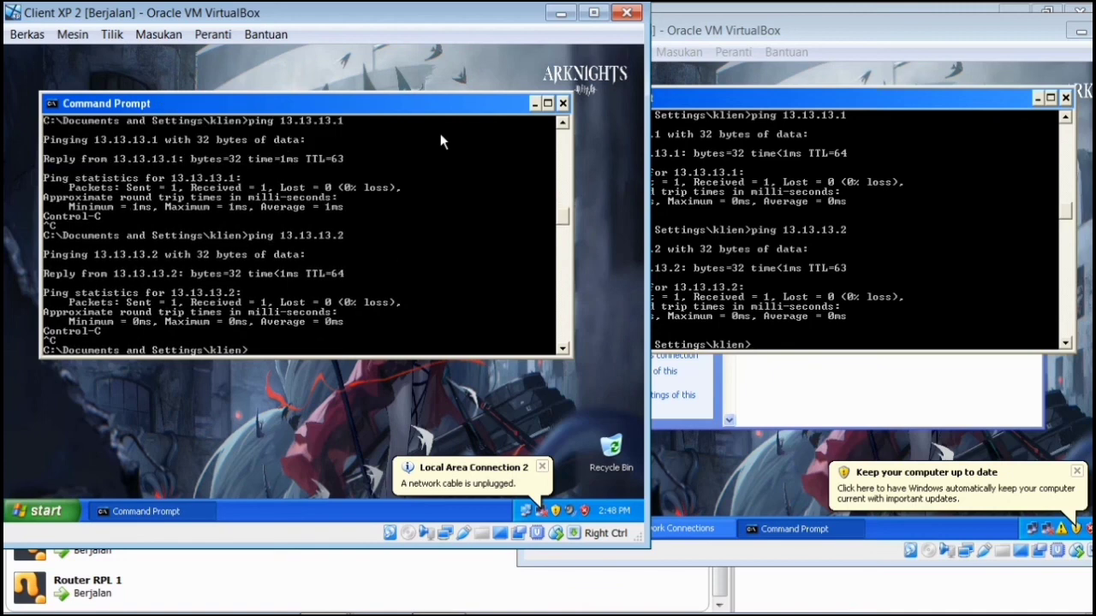